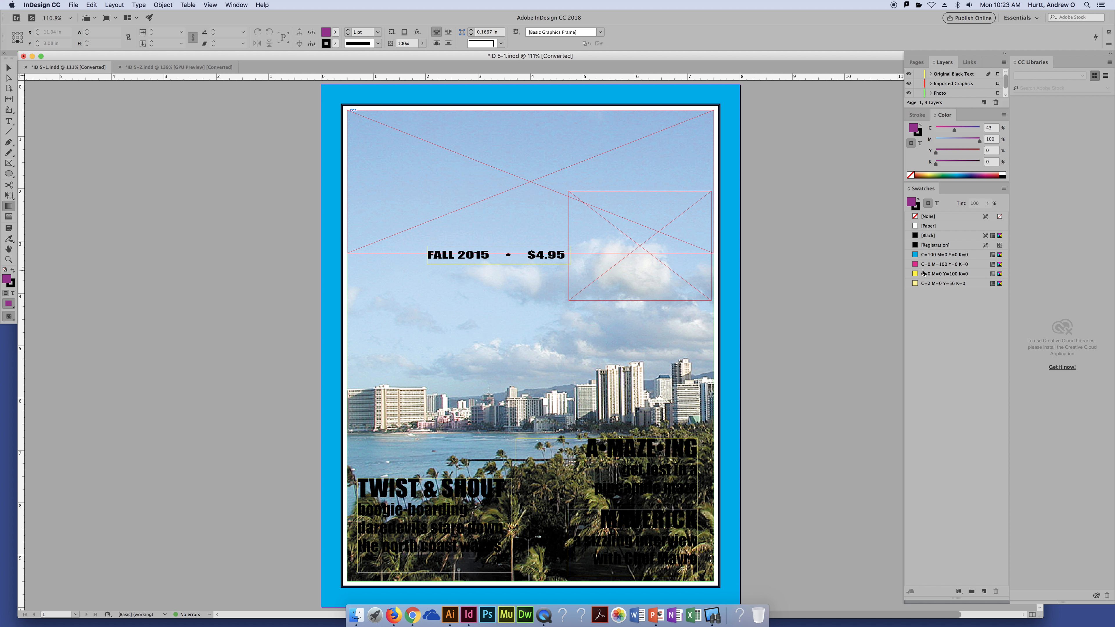
pyautogui.click(1004, 189)
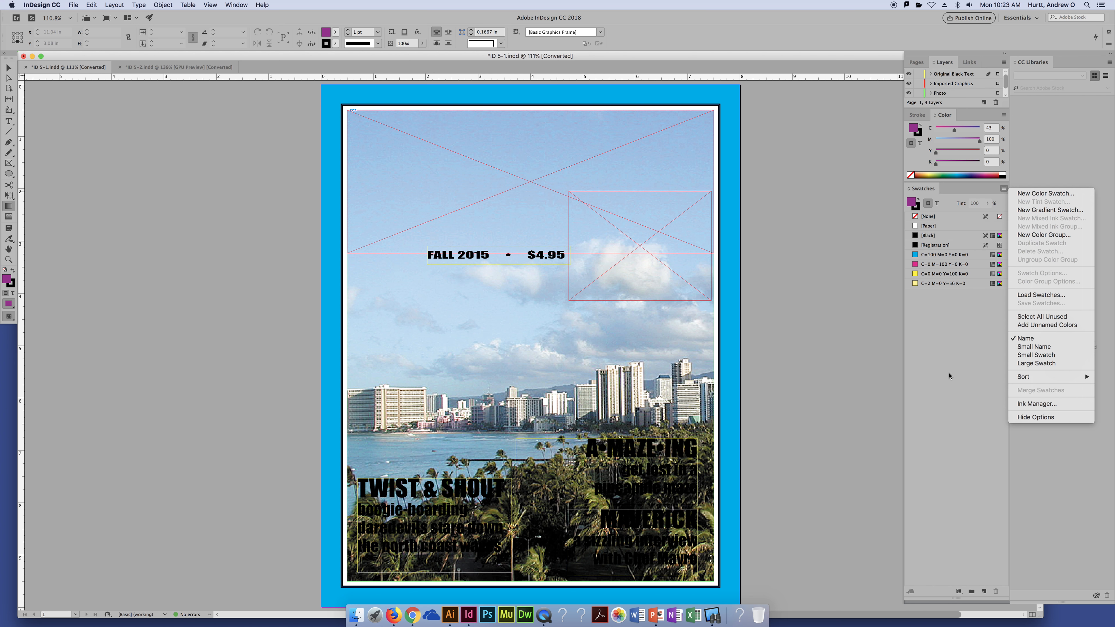
pyautogui.click(957, 370)
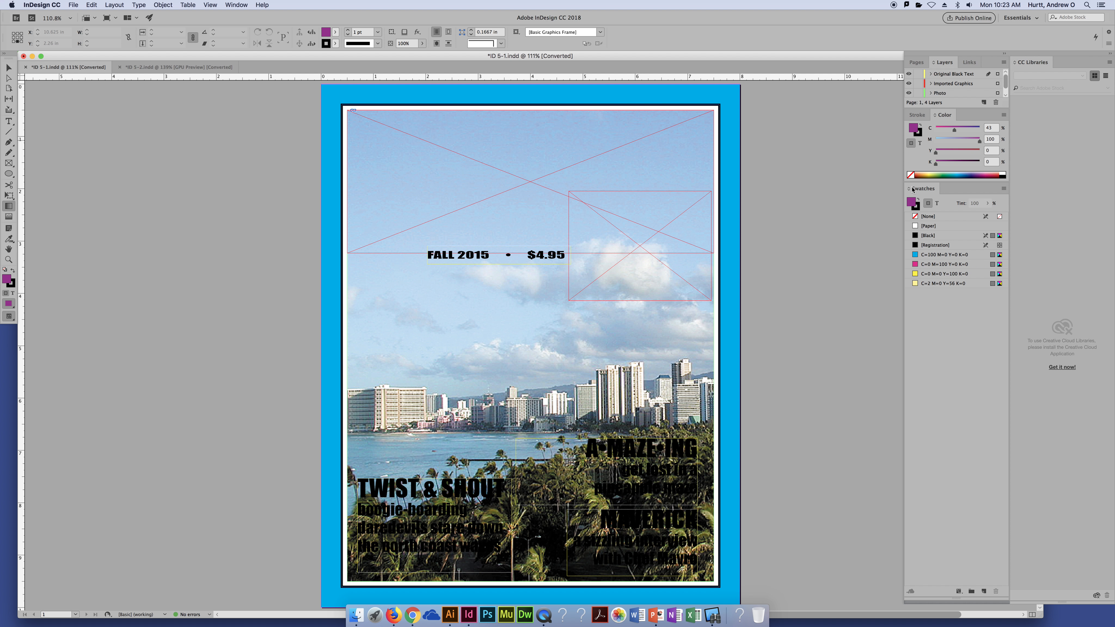
pyautogui.click(1004, 53)
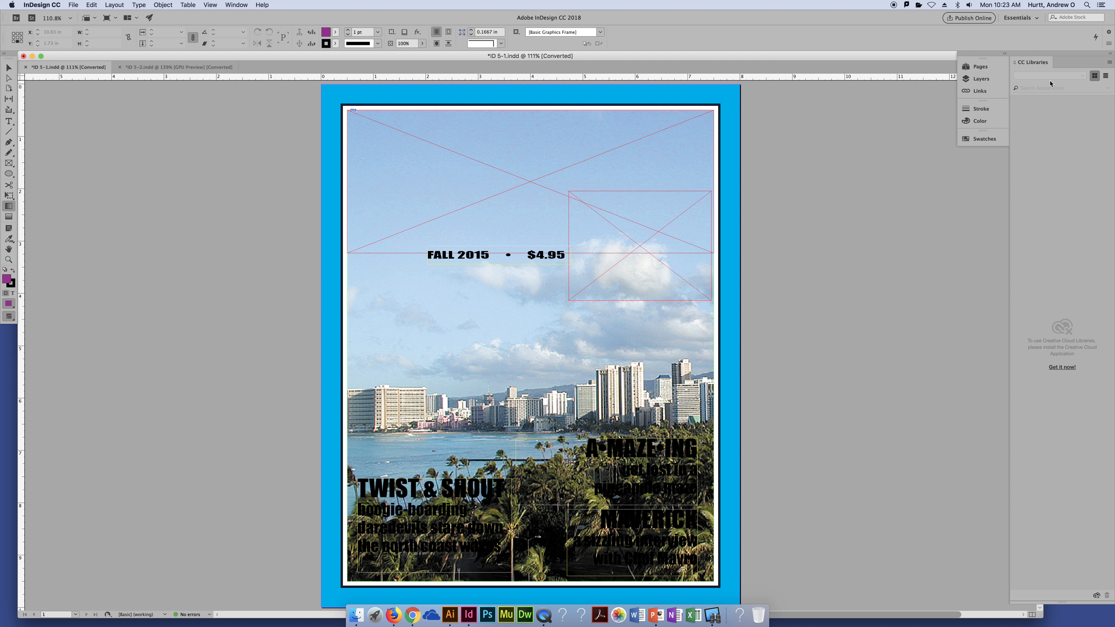
pyautogui.click(1005, 53)
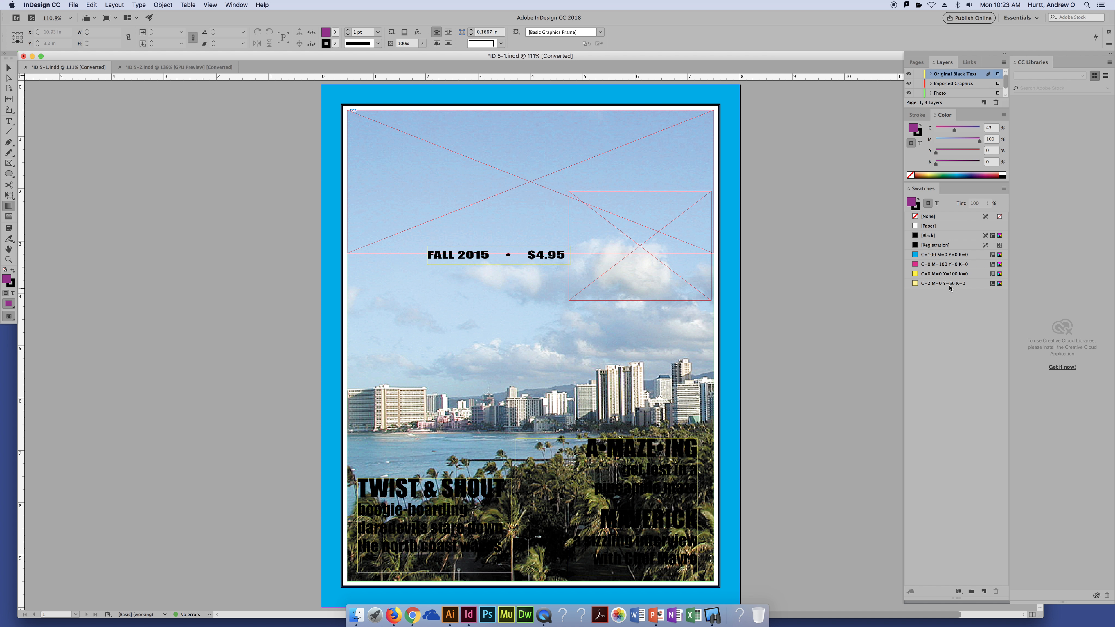
pyautogui.click(1004, 53)
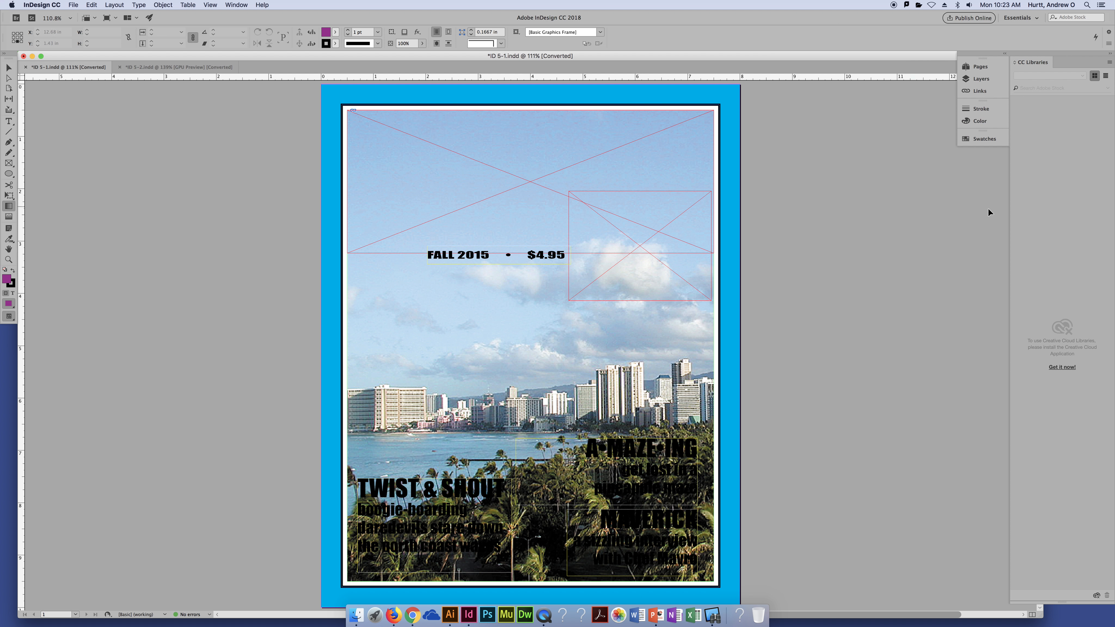
pyautogui.click(968, 121)
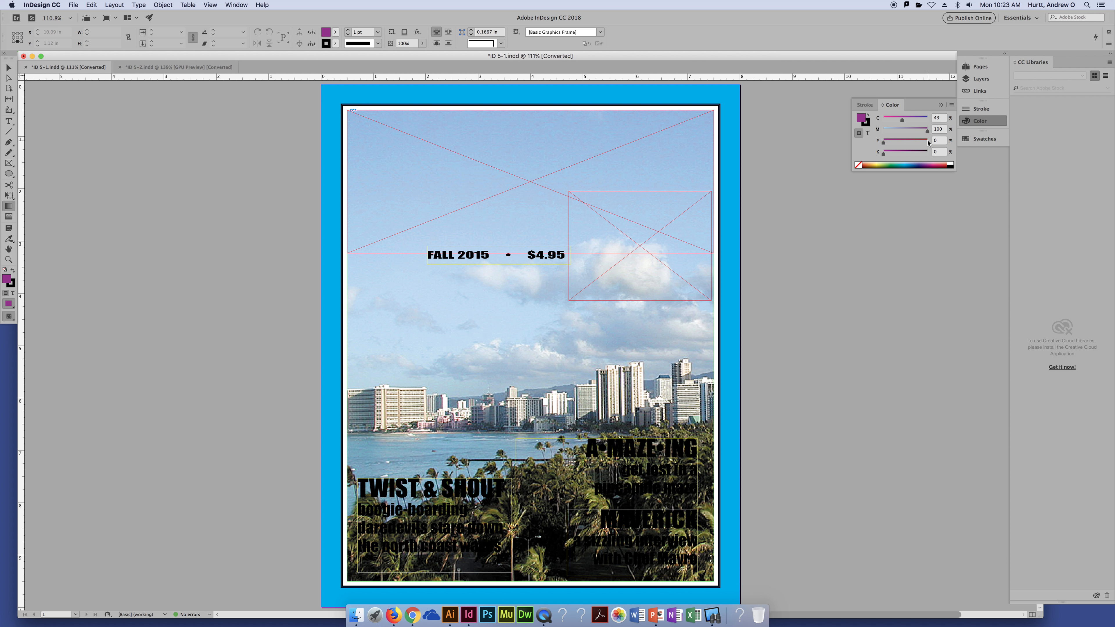
pyautogui.click(981, 138)
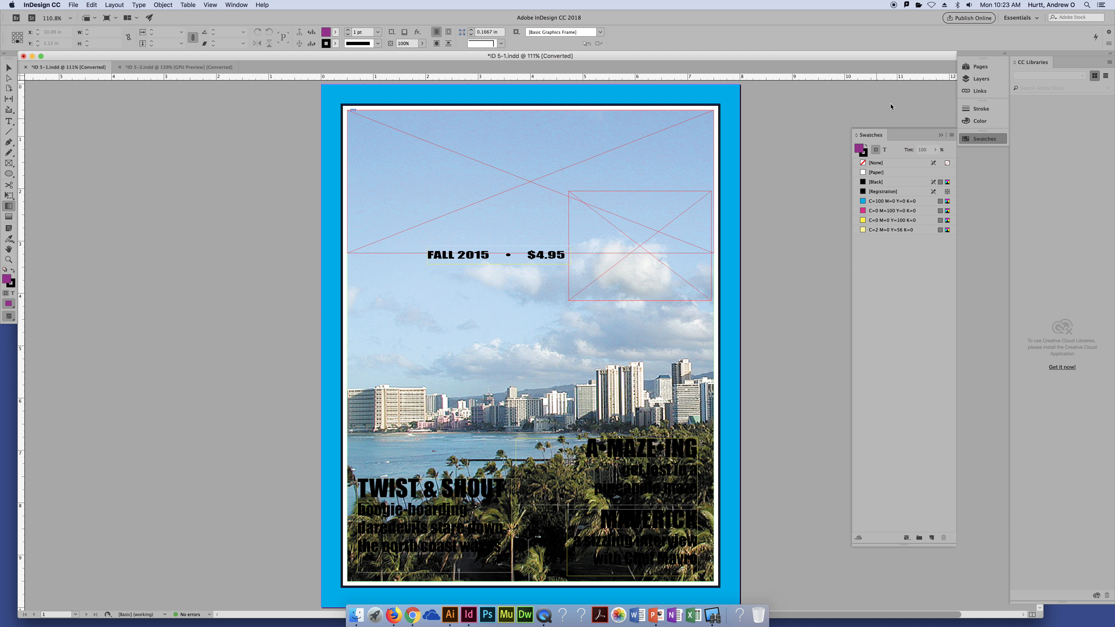
pyautogui.click(1005, 53)
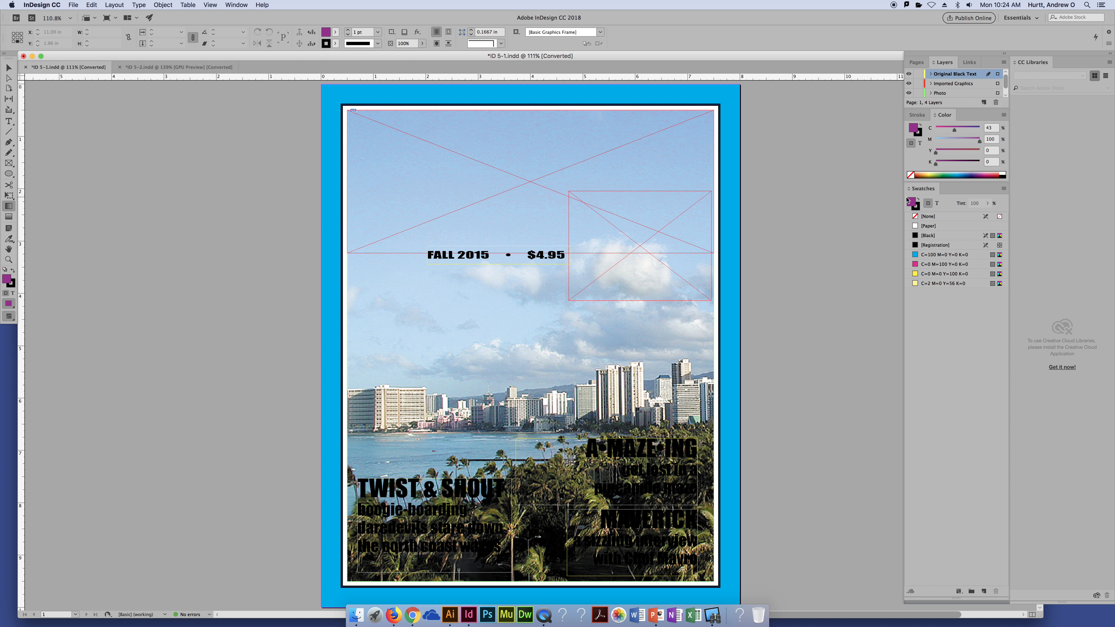
# Start a new color swatch with a custom name, Violet Red, keeping the Process color type and CMYK mode.
pyautogui.click(1003, 190)
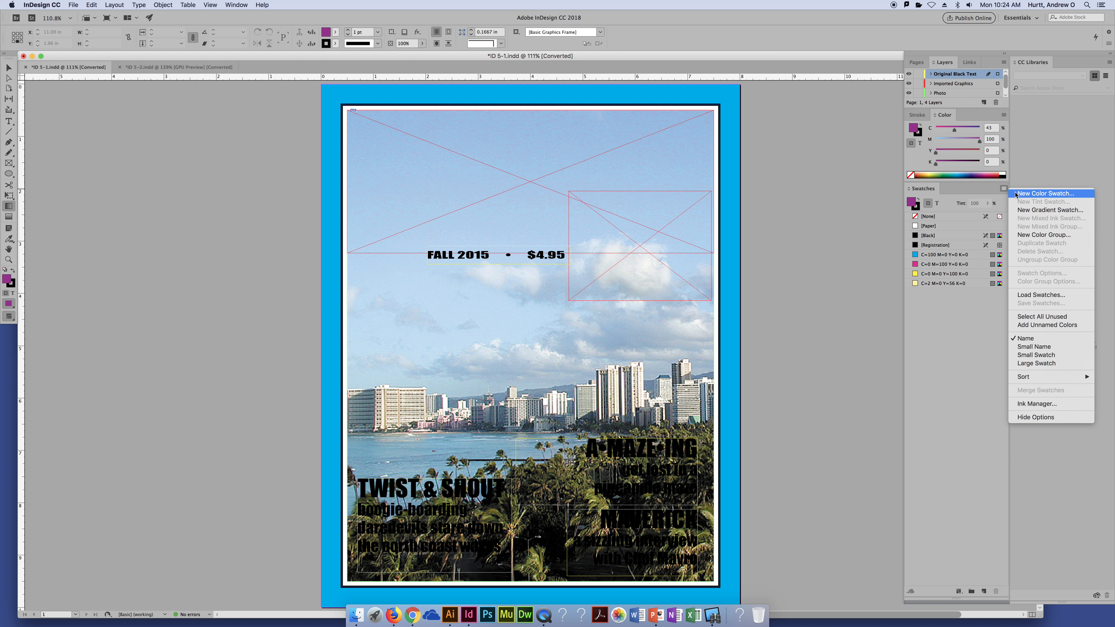
pyautogui.click(1052, 195)
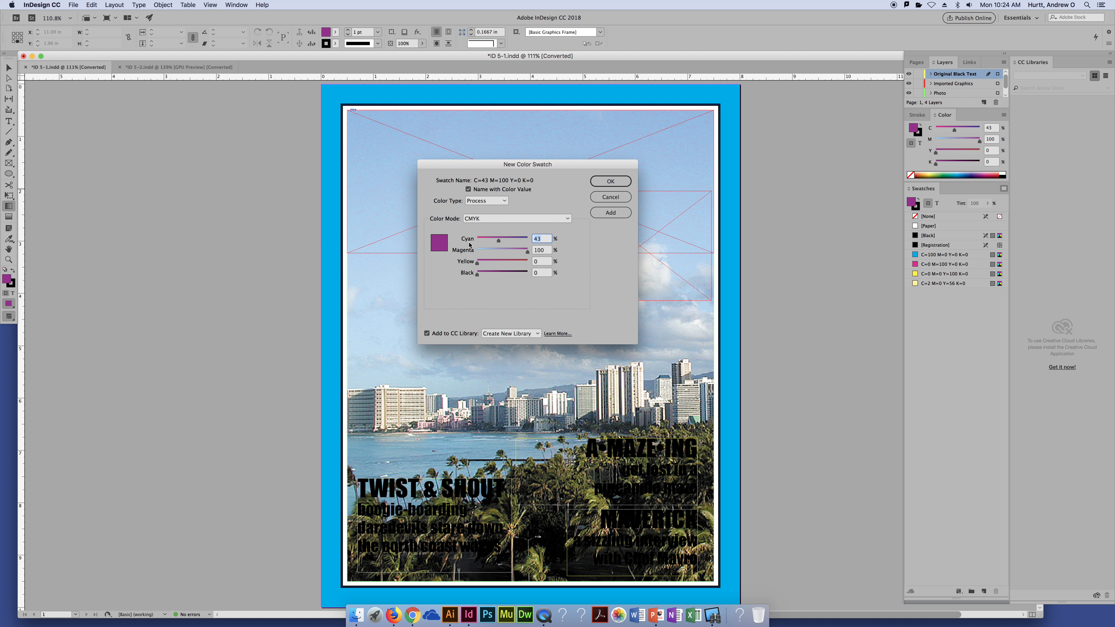
pyautogui.moveTo(557, 165); pyautogui.dragTo(618, 145)
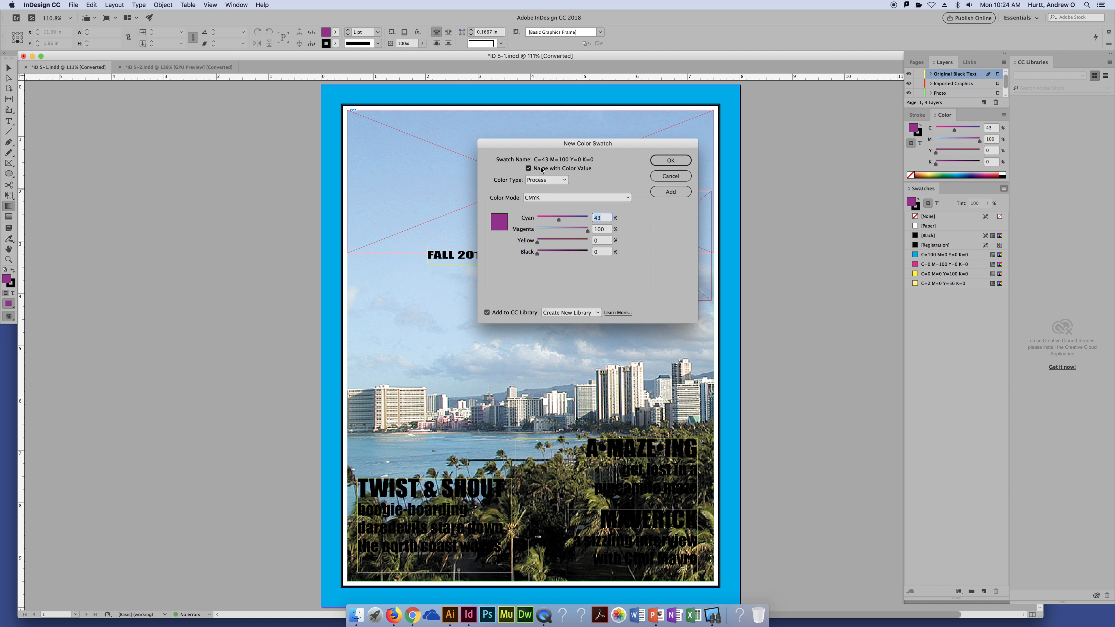
pyautogui.click(528, 169)
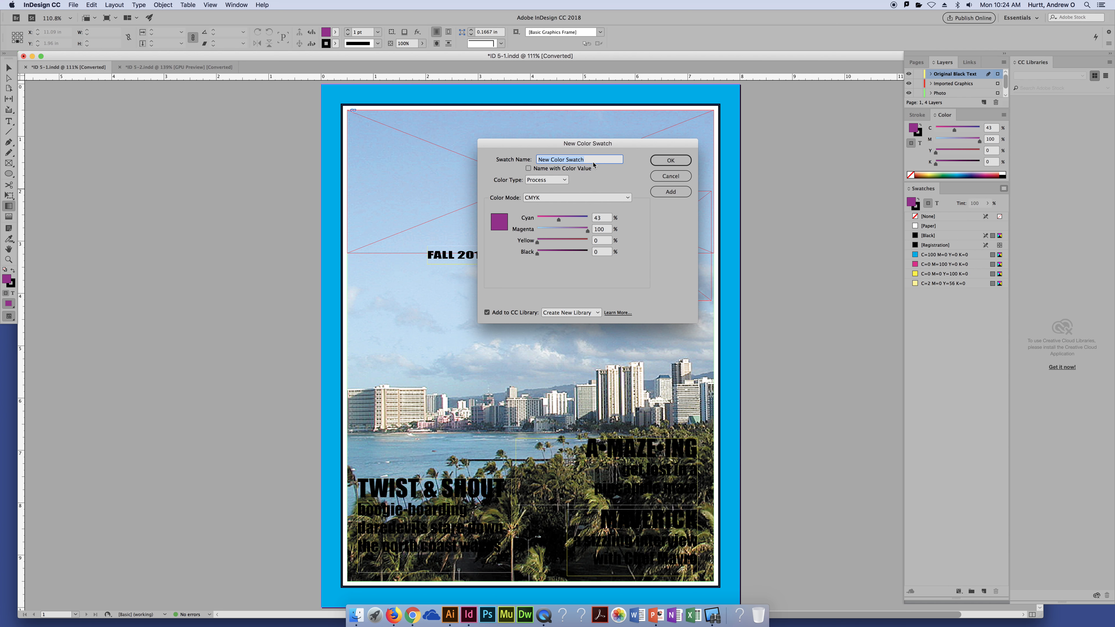
pyautogui.write('Violet Red')
pyautogui.click(559, 182)
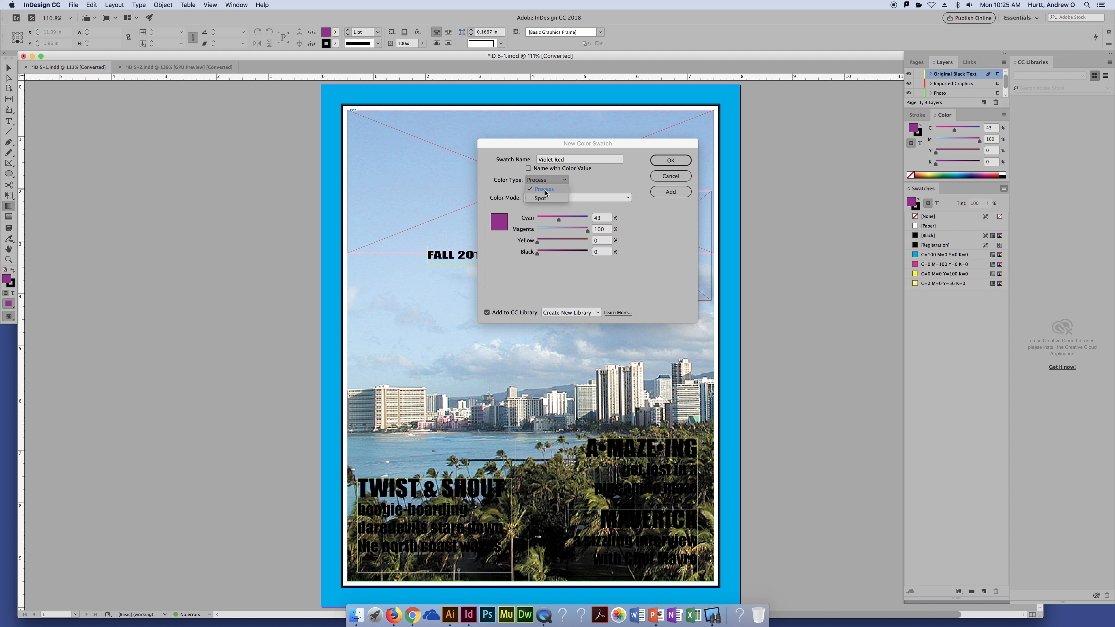
pyautogui.click(588, 181)
pyautogui.click(617, 198)
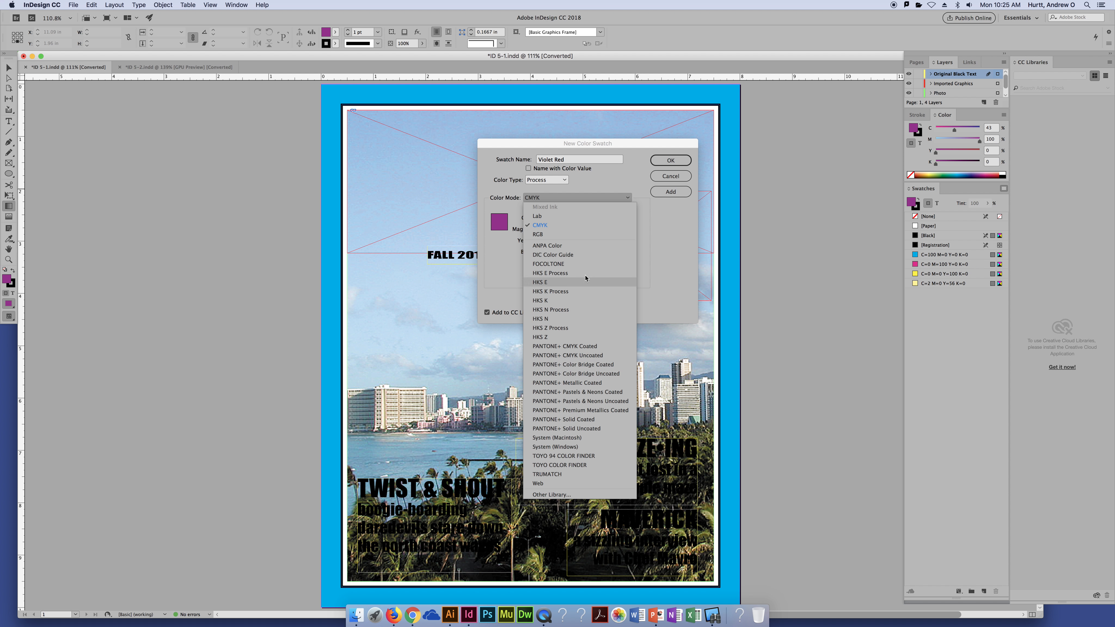
pyautogui.click(673, 251)
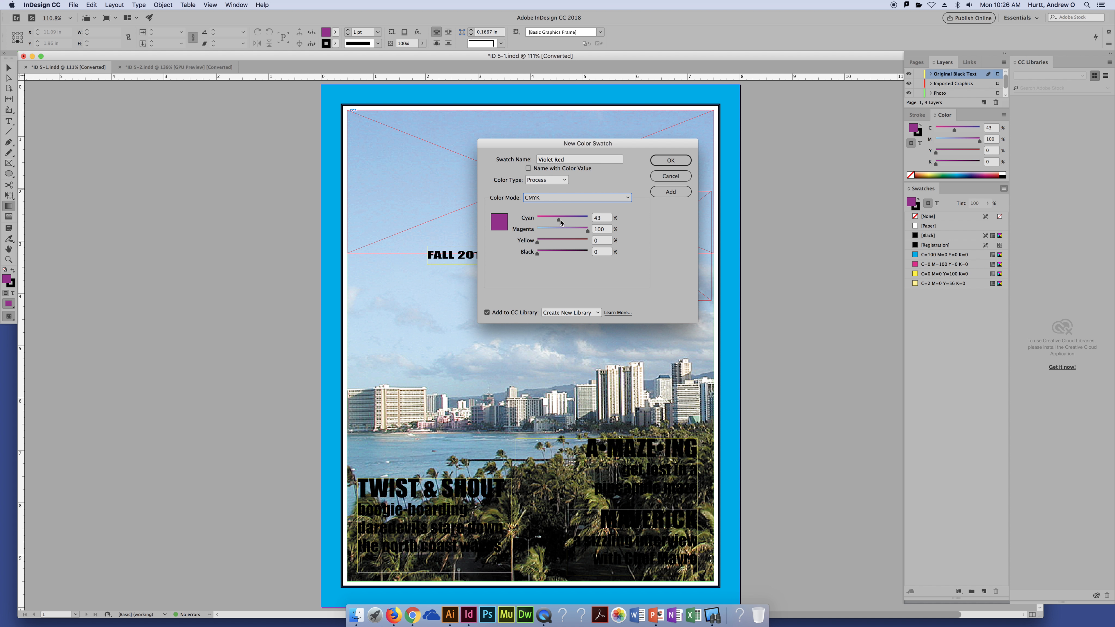
# Set Violet Red to 50% cyan and 69% yellow, exclude it from the CC Library, and create the swatch.
pyautogui.moveTo(558, 219); pyautogui.dragTo(561, 222)
pyautogui.moveTo(536, 245); pyautogui.dragTo(571, 245)
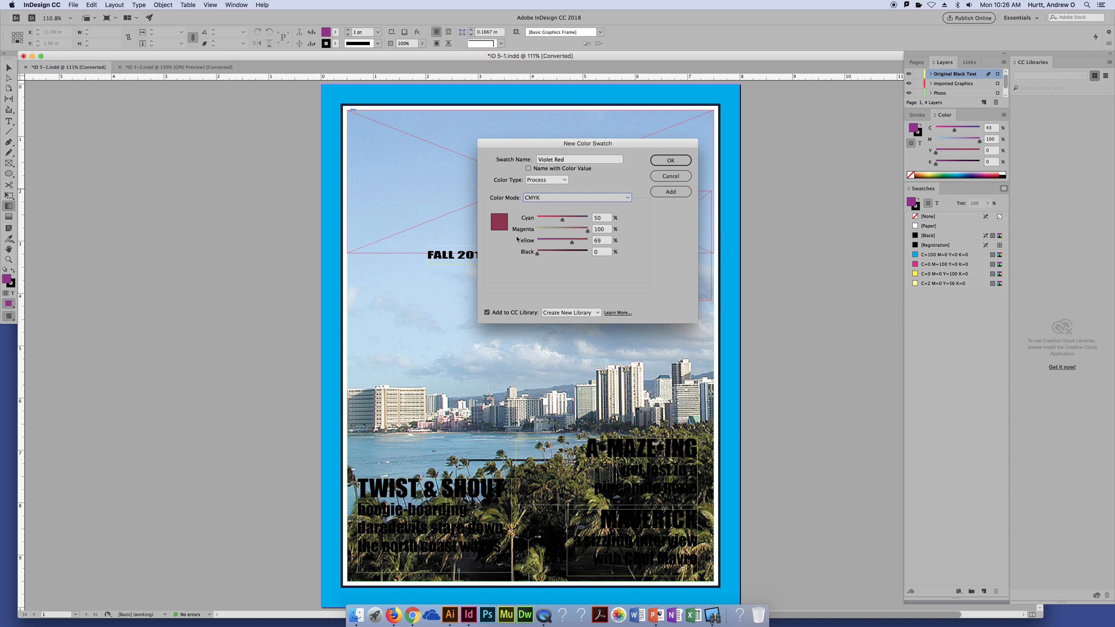
pyautogui.click(487, 314)
pyautogui.click(487, 312)
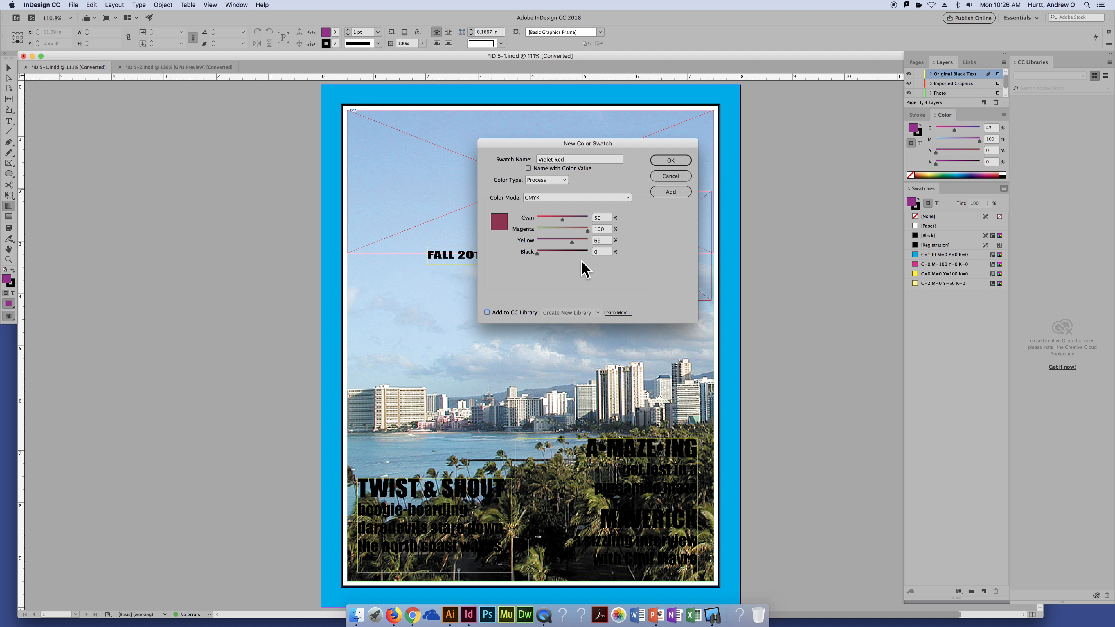
pyautogui.click(684, 162)
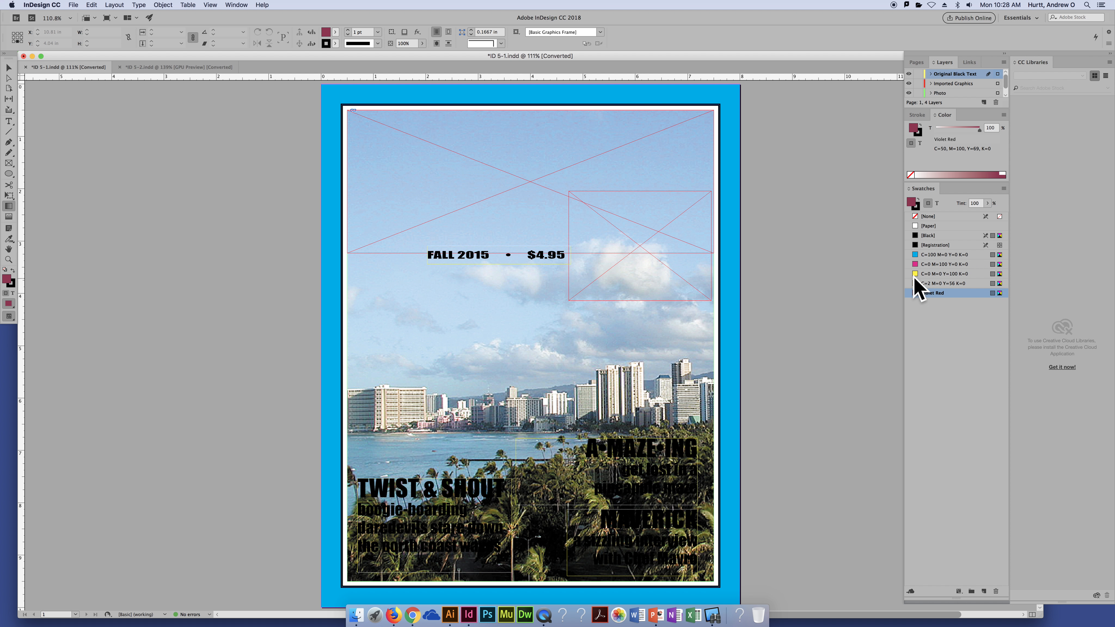
# Draw an ellipse about 3.51 by 2.17 in on the pasteboard beside the page and set its CMYK fill's magenta to 0%.
pyautogui.click(10, 174)
pyautogui.moveTo(92, 165); pyautogui.dragTo(277, 279)
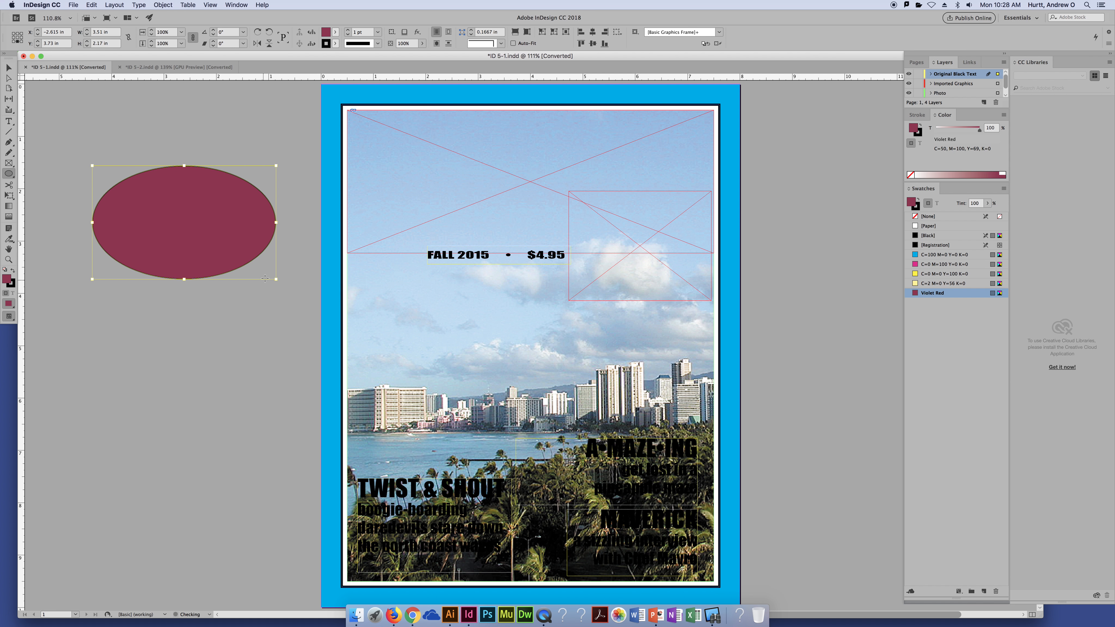
pyautogui.click(1004, 115)
pyautogui.click(1024, 141)
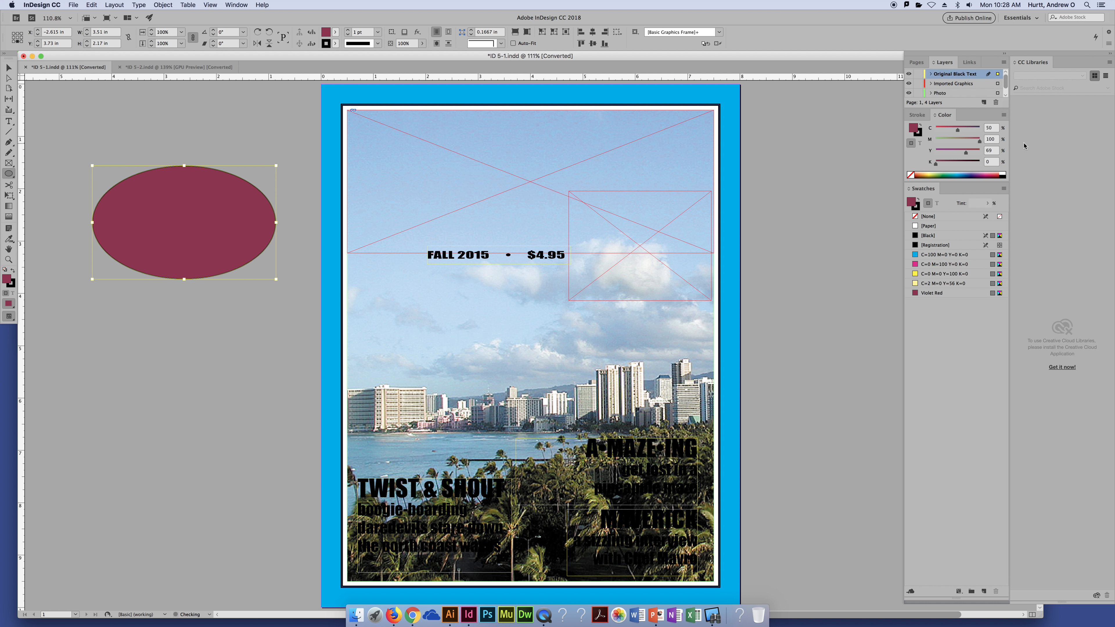
pyautogui.click(1004, 114)
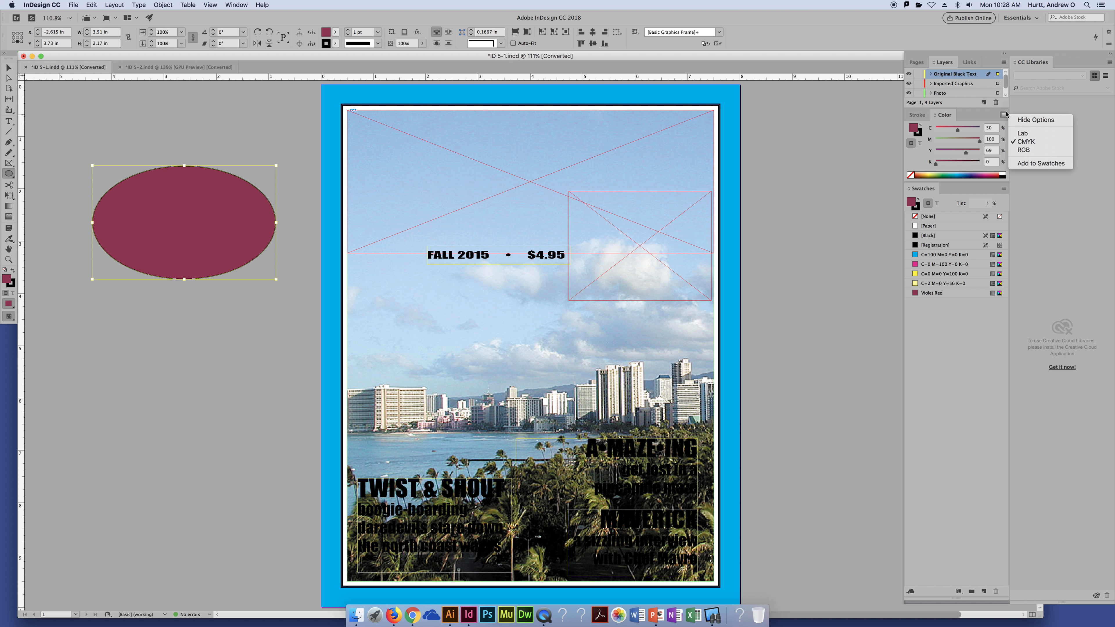
pyautogui.click(1027, 142)
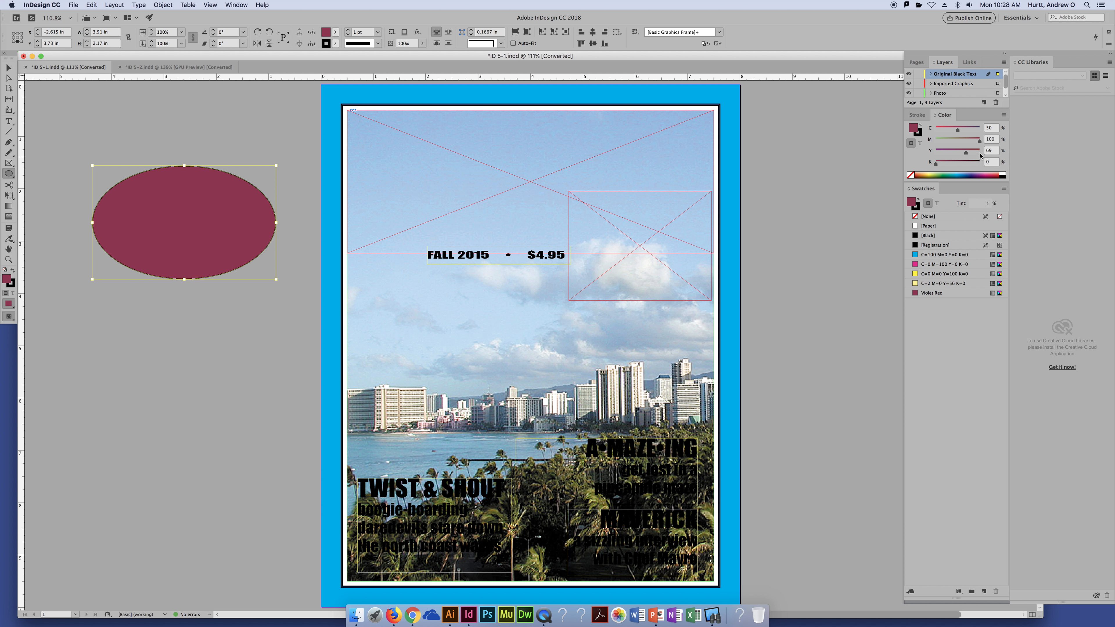
pyautogui.moveTo(980, 141); pyautogui.dragTo(936, 141)
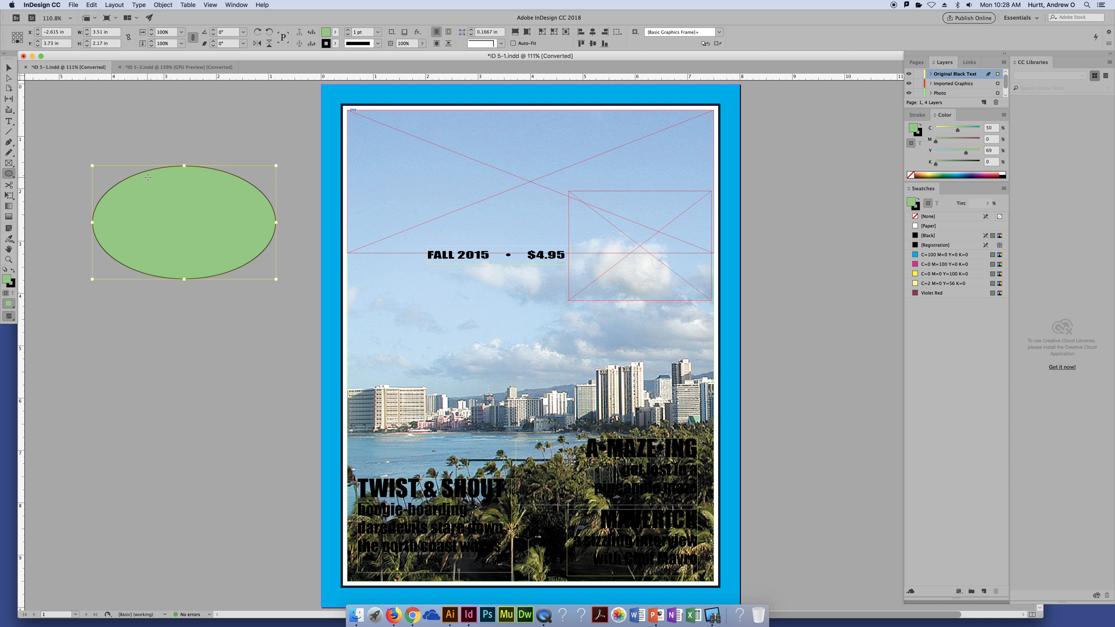
# Move the ellipse onto the upper part of the cover, enlarge it to about 6.88 by 2.37 in, and deselect it.
pyautogui.click(8, 67)
pyautogui.moveTo(233, 207); pyautogui.dragTo(492, 156)
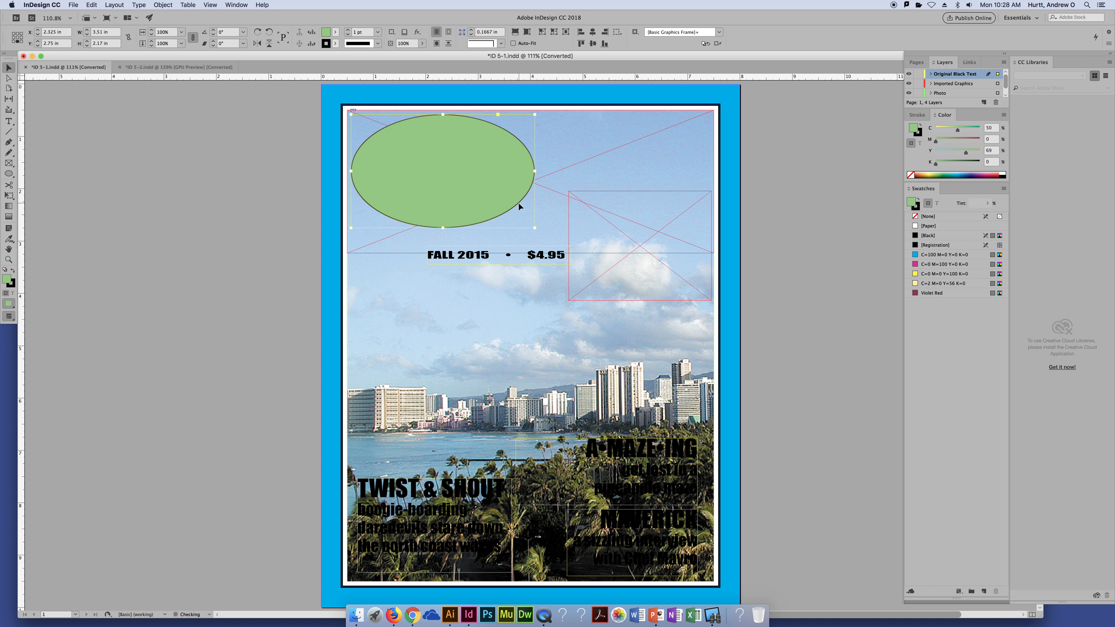
pyautogui.moveTo(534, 228); pyautogui.dragTo(709, 238)
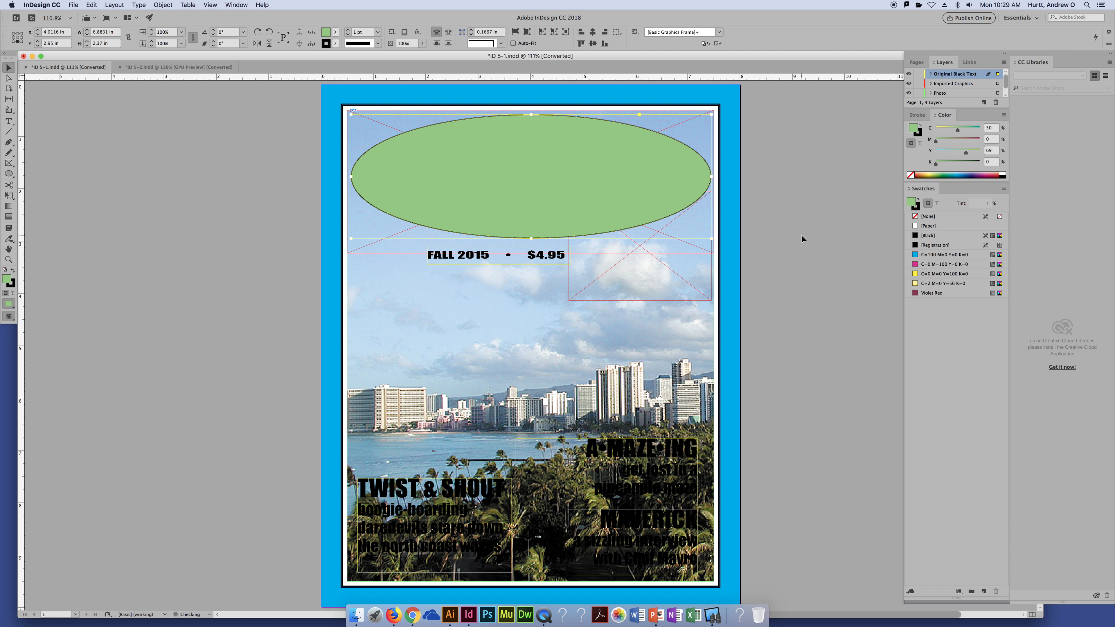
pyautogui.click(93, 112)
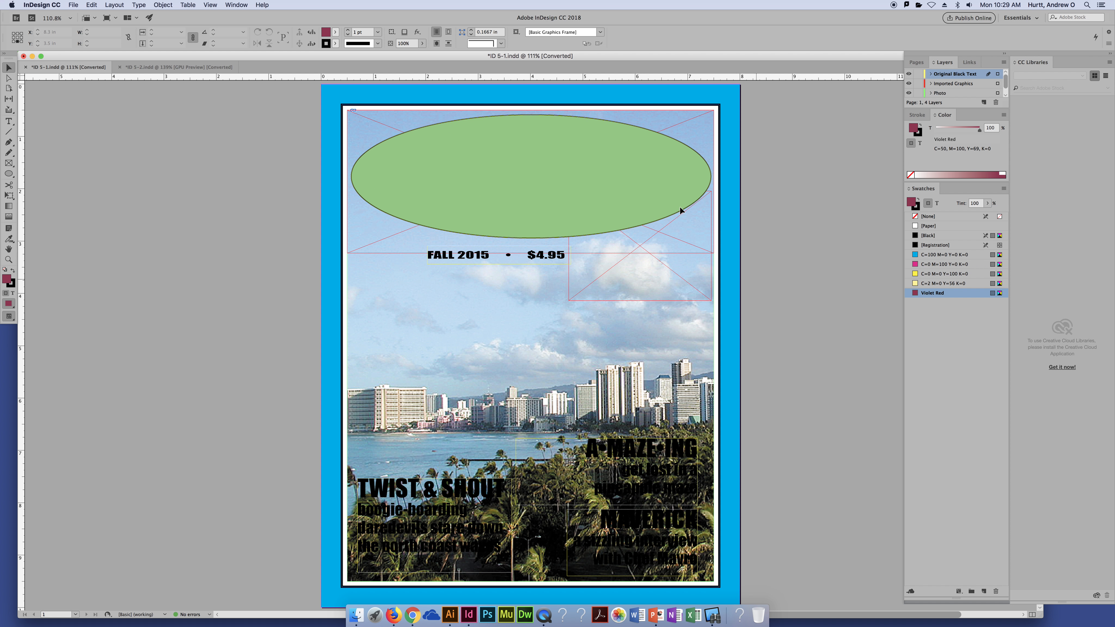
# Delete the green ellipse from the cover and undo the deletion.
pyautogui.click(554, 197)
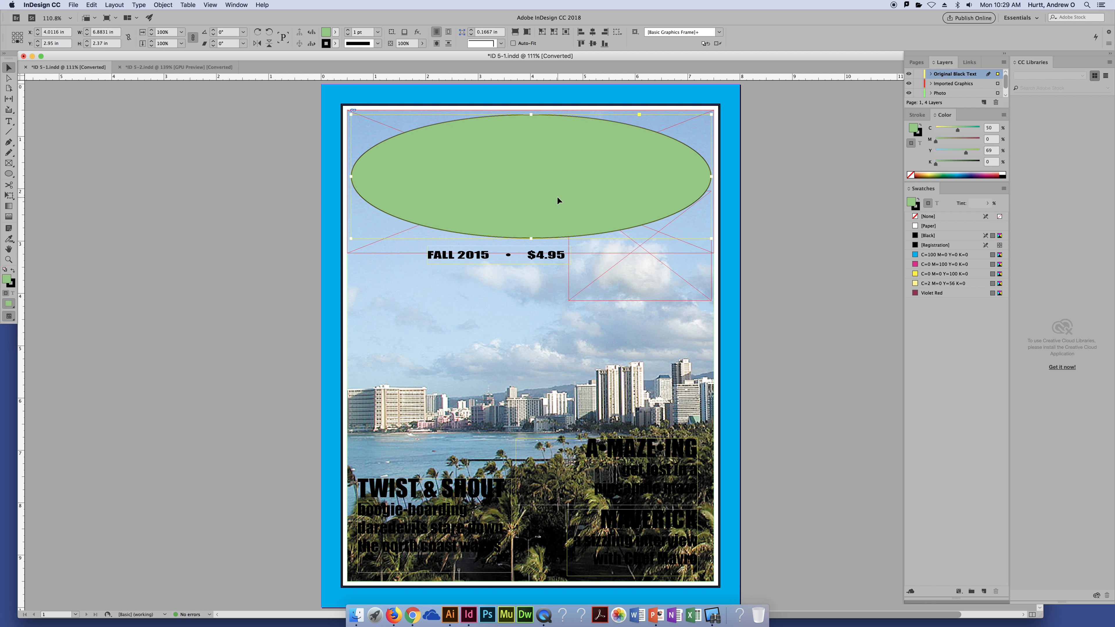
pyautogui.press('Delete')
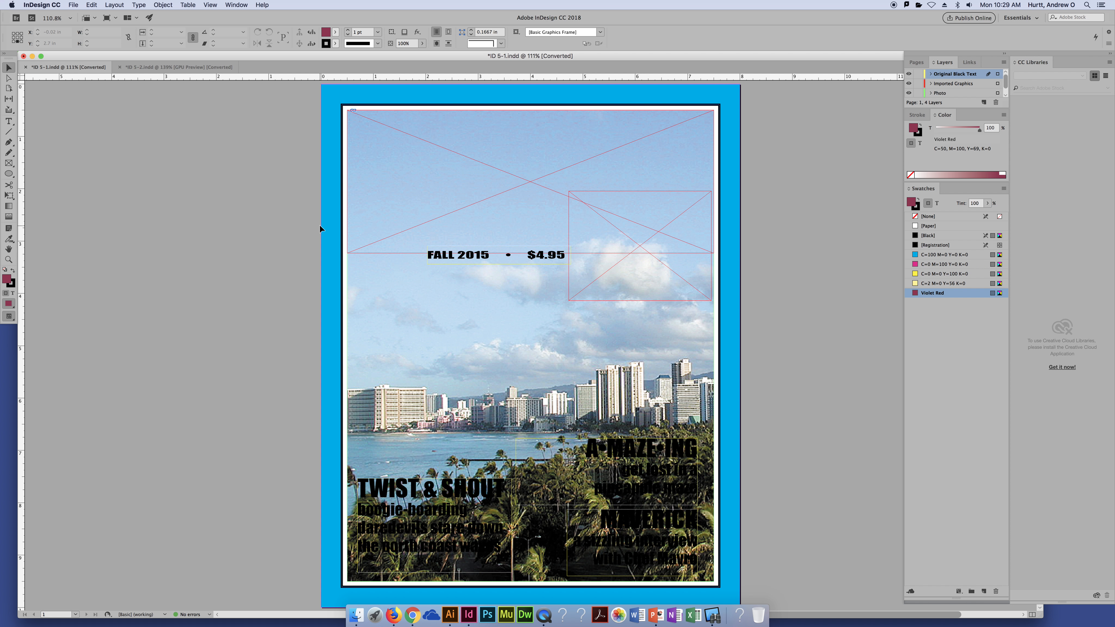
pyautogui.press('super+z')
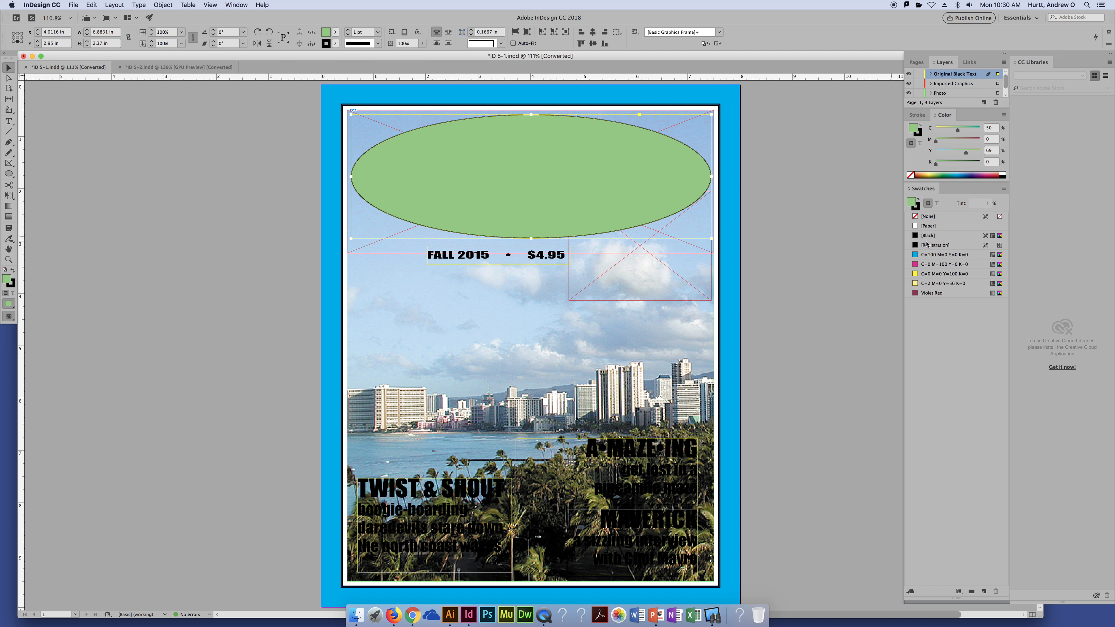
# Add the selected ellipse's green fill to the swatches as C=50 M=0 Y=69 K=0.
pyautogui.click(1004, 189)
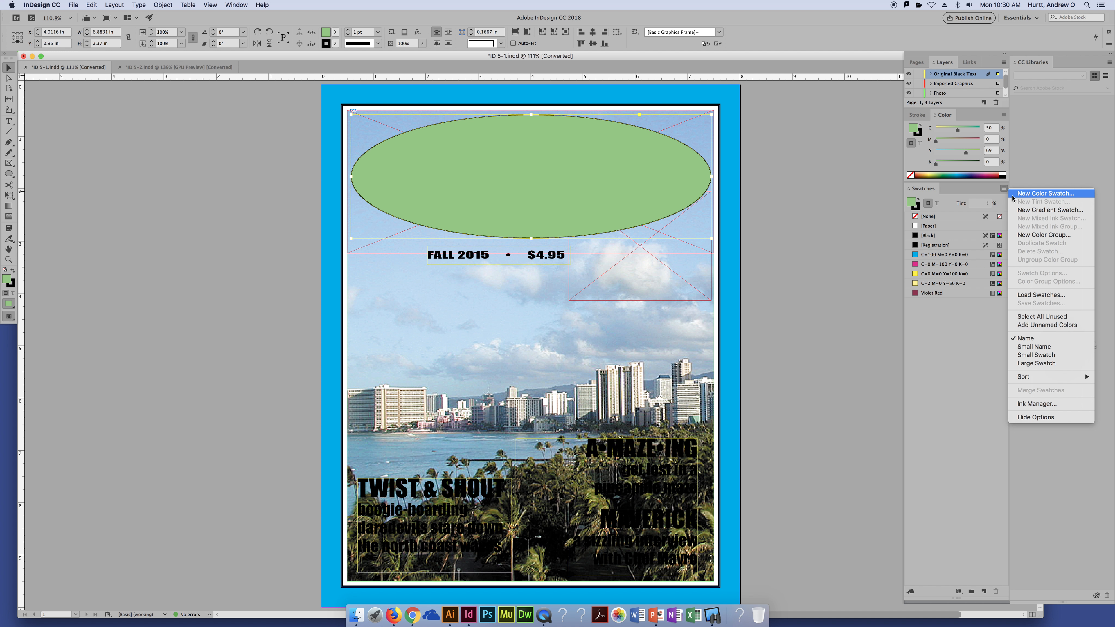
pyautogui.click(1012, 196)
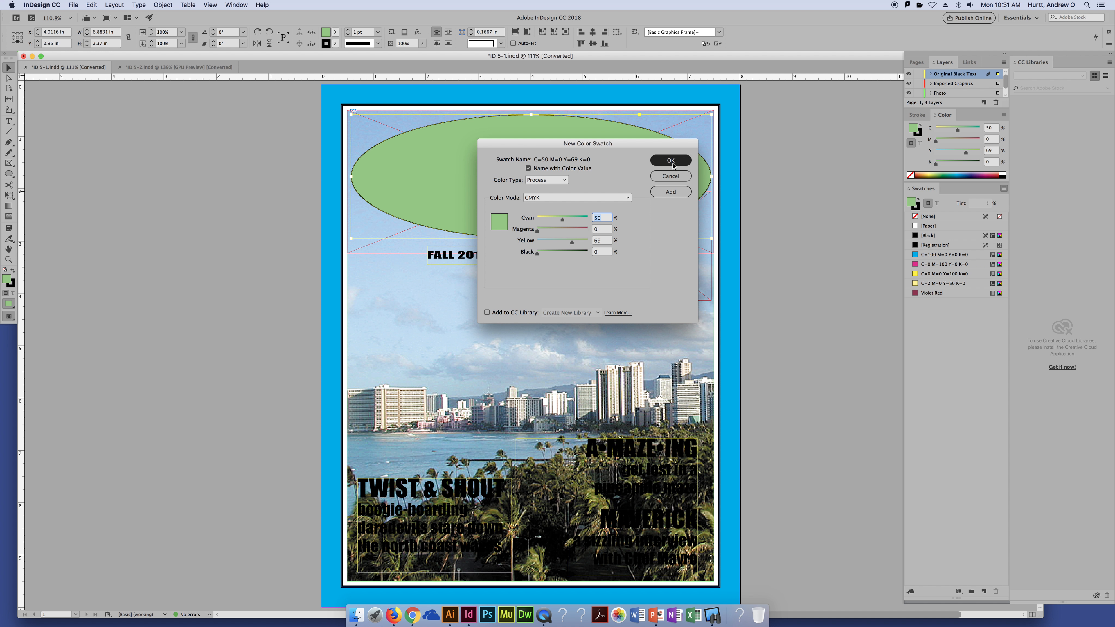
pyautogui.click(670, 175)
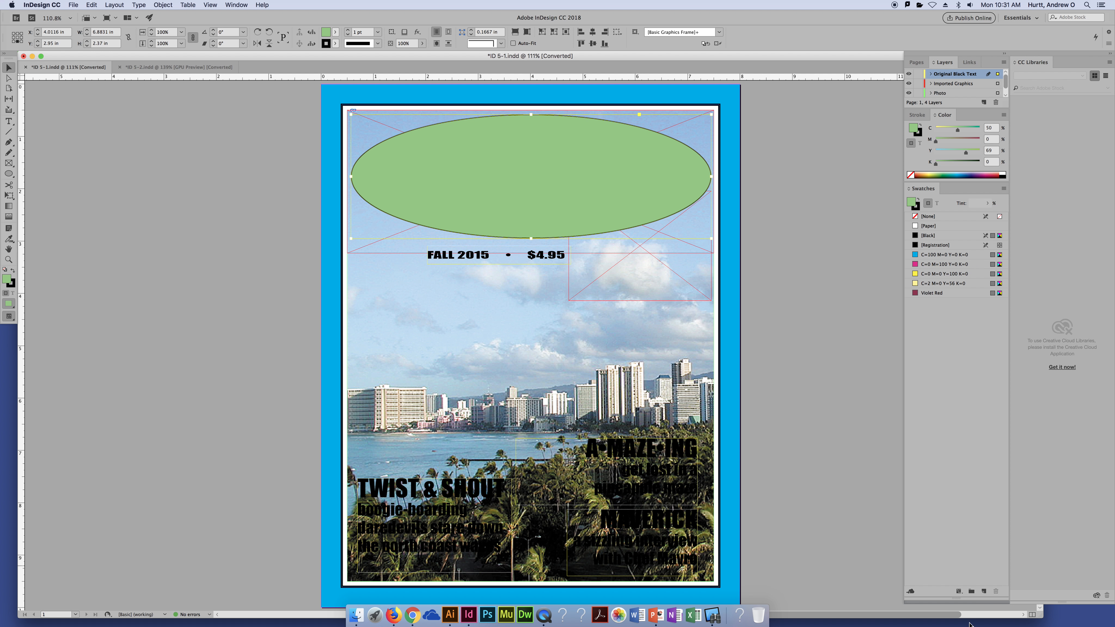
pyautogui.click(984, 592)
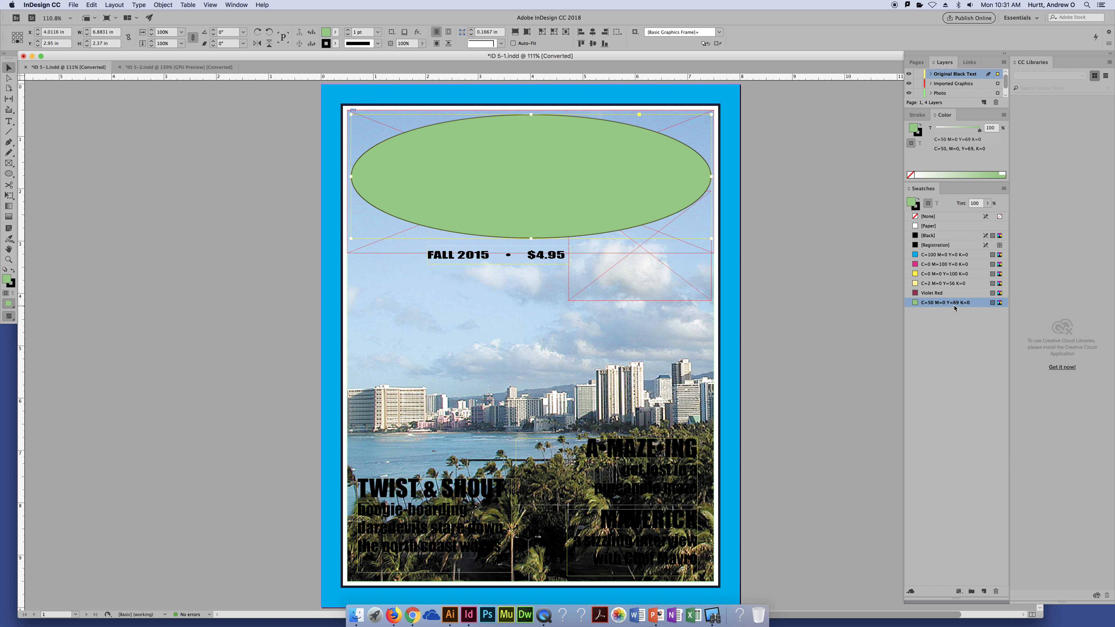
# Examine the new color swatch settings, the green swatch's options and the available swatch commands.
pyautogui.click(1004, 189)
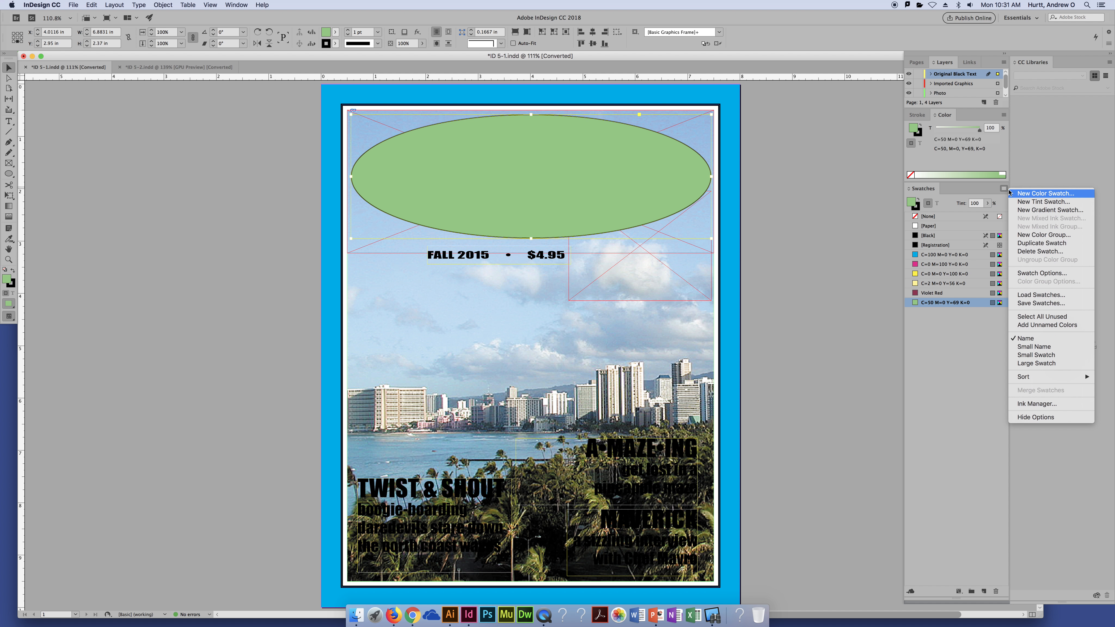
pyautogui.click(1010, 194)
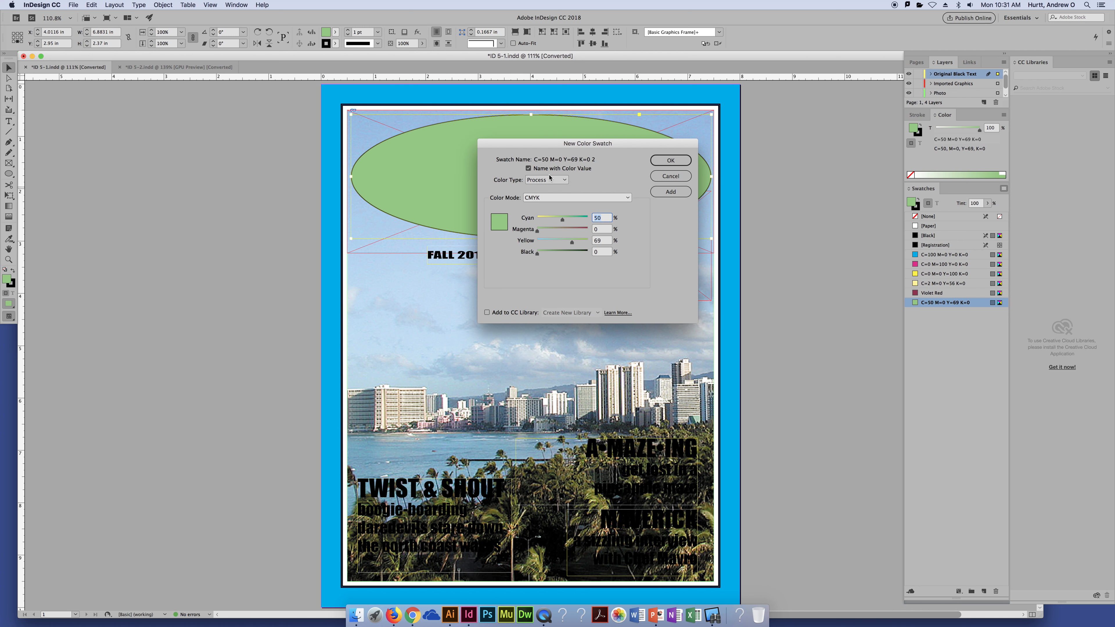
pyautogui.click(670, 176)
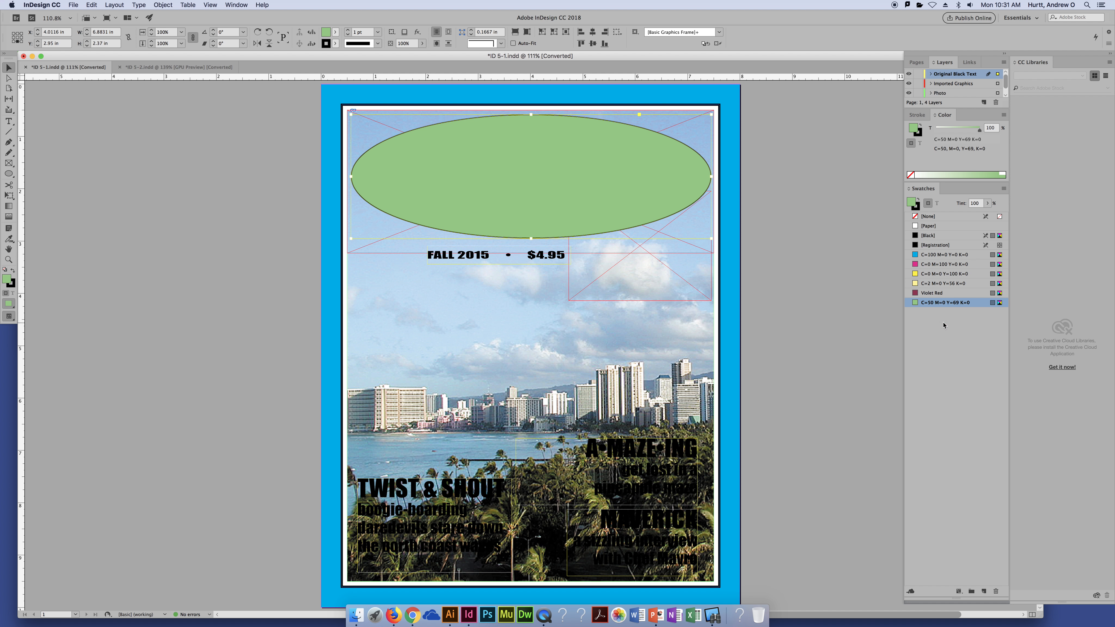
pyautogui.doubleClick(942, 302)
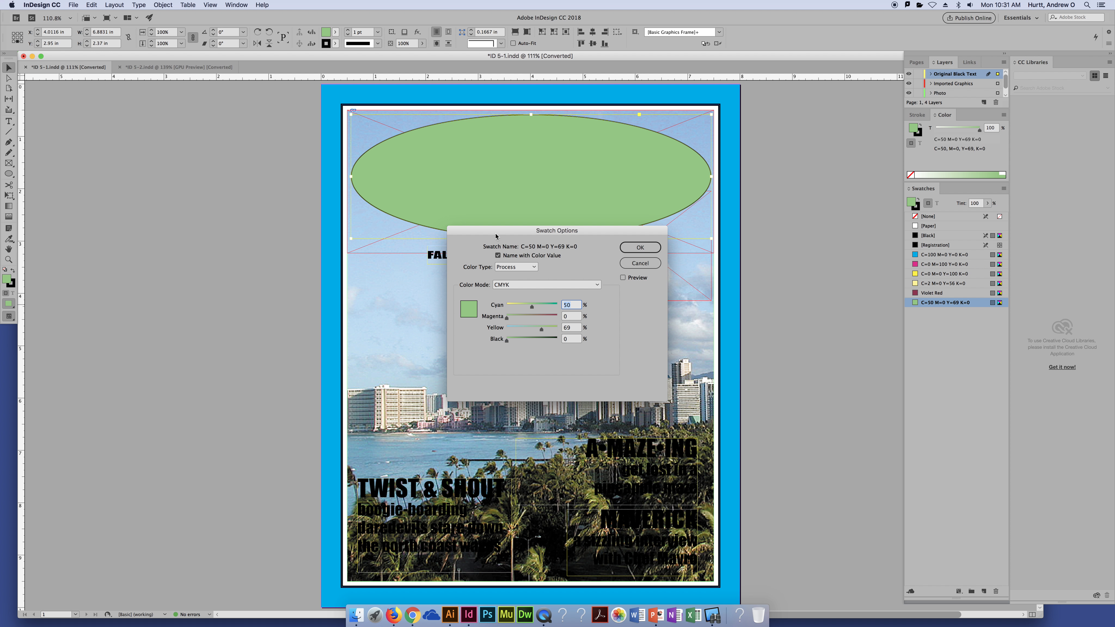
pyautogui.click(640, 263)
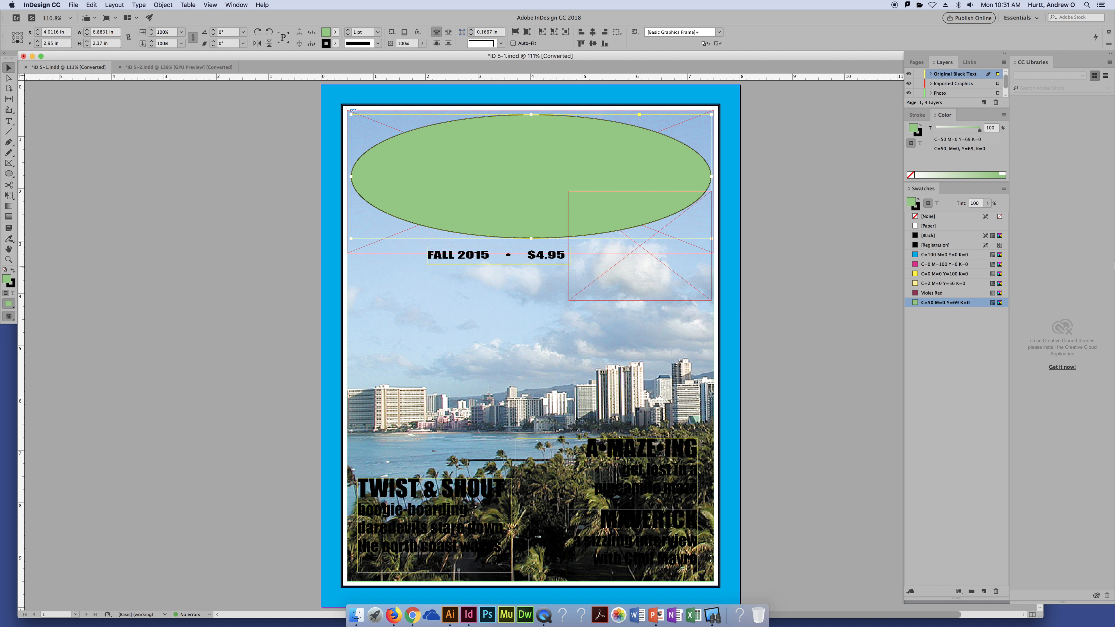
pyautogui.click(1003, 189)
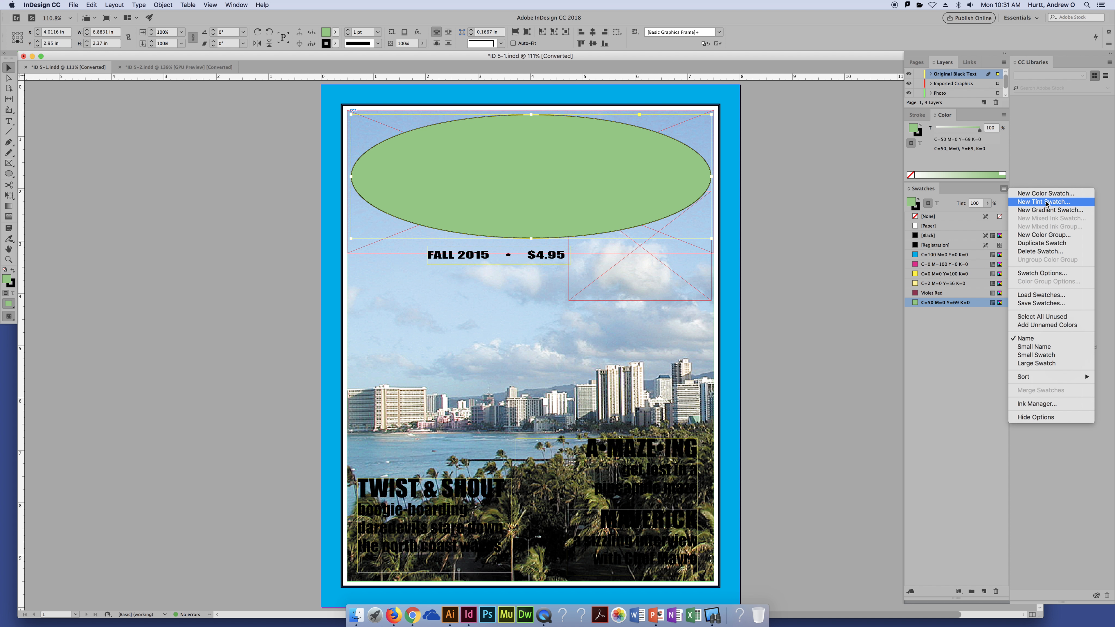
pyautogui.click(957, 354)
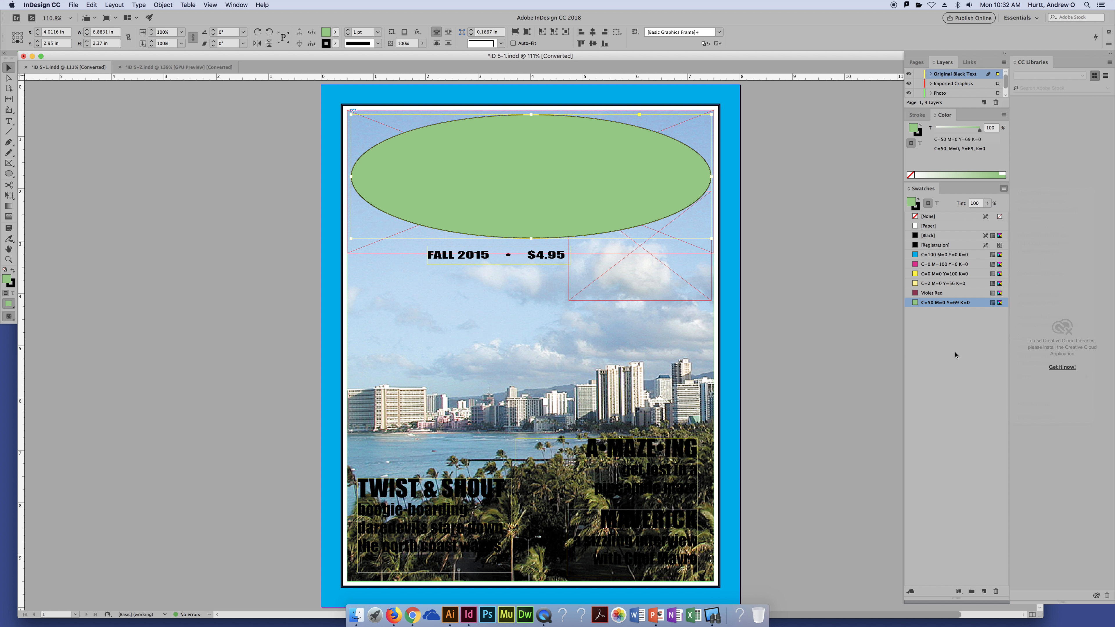
# Delete the green C=50 M=0 Y=69 K=0 swatch, replacing it with an unnamed swatch.
pyautogui.click(995, 592)
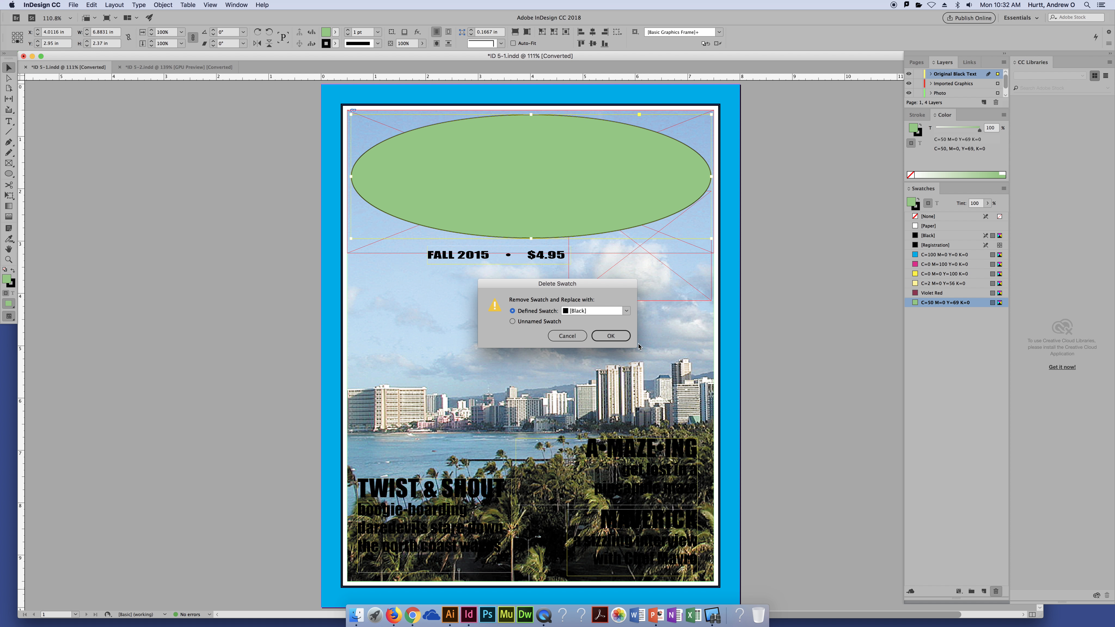
pyautogui.click(626, 310)
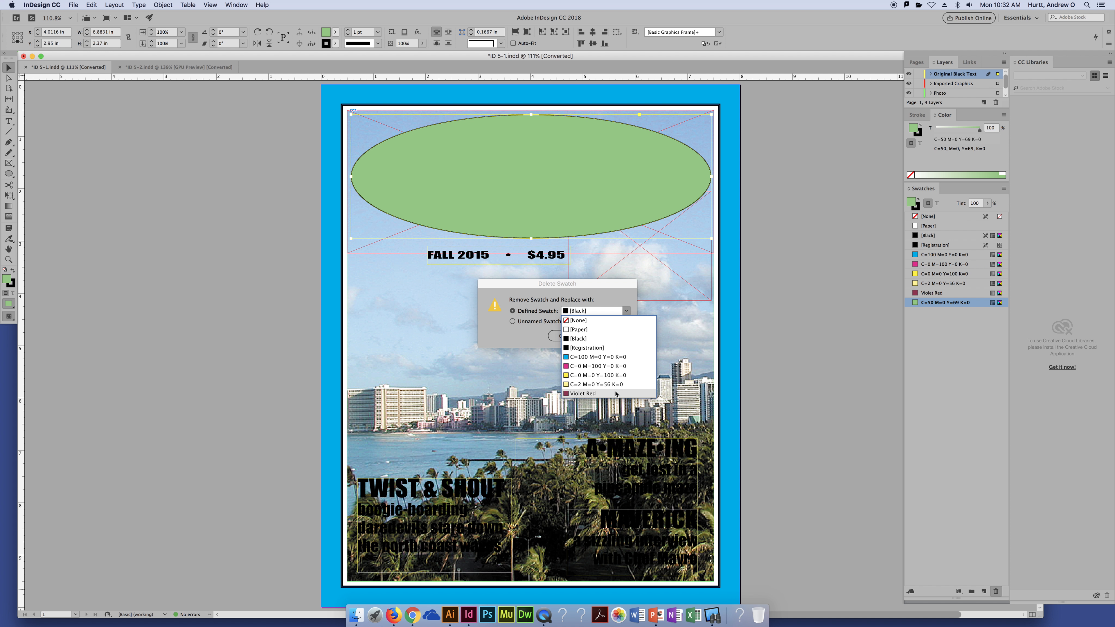
pyautogui.click(608, 394)
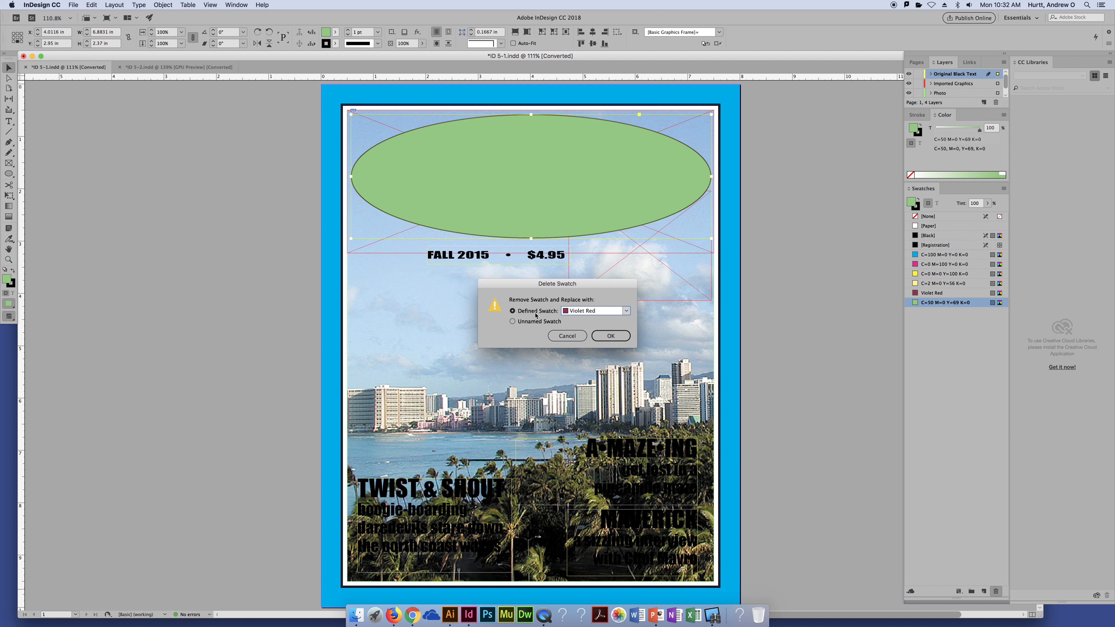
pyautogui.click(529, 322)
pyautogui.click(540, 313)
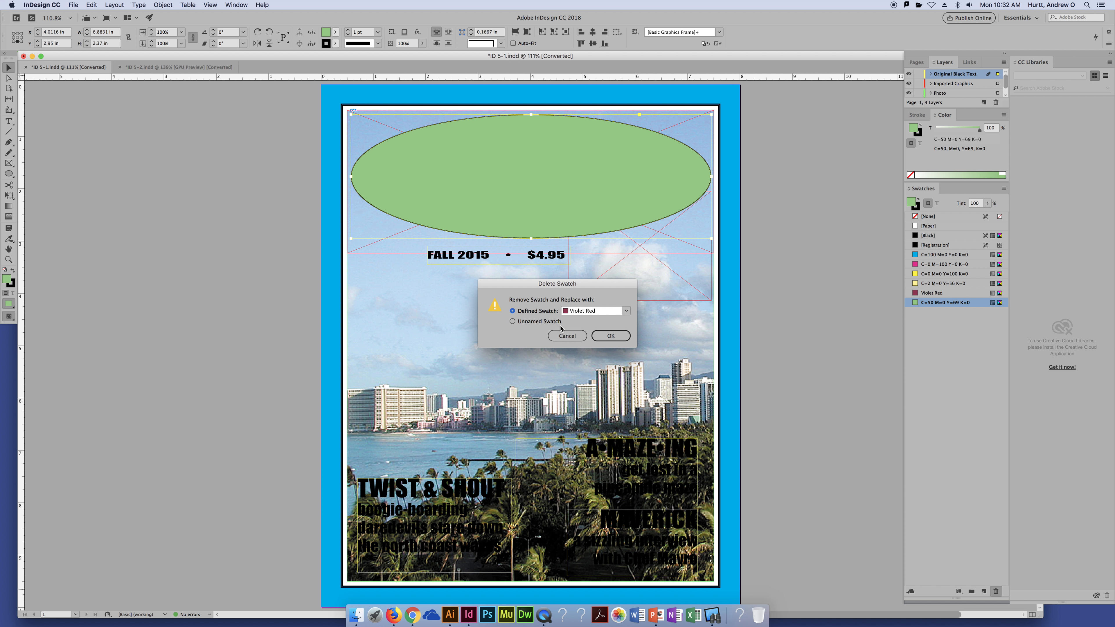
pyautogui.click(626, 311)
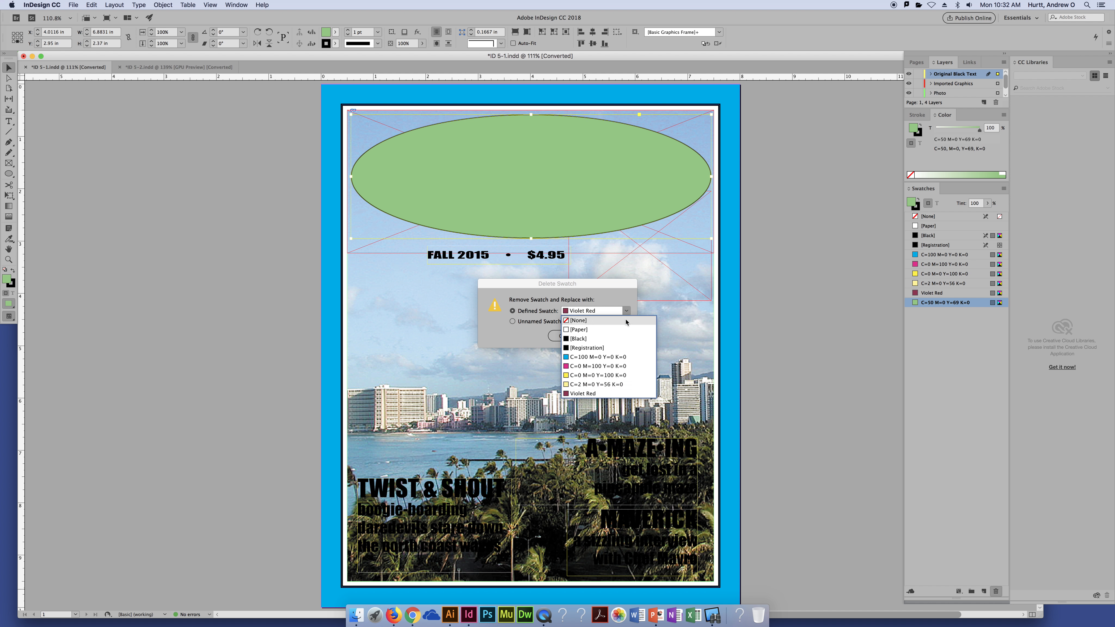
pyautogui.click(519, 338)
pyautogui.click(512, 321)
pyautogui.click(606, 338)
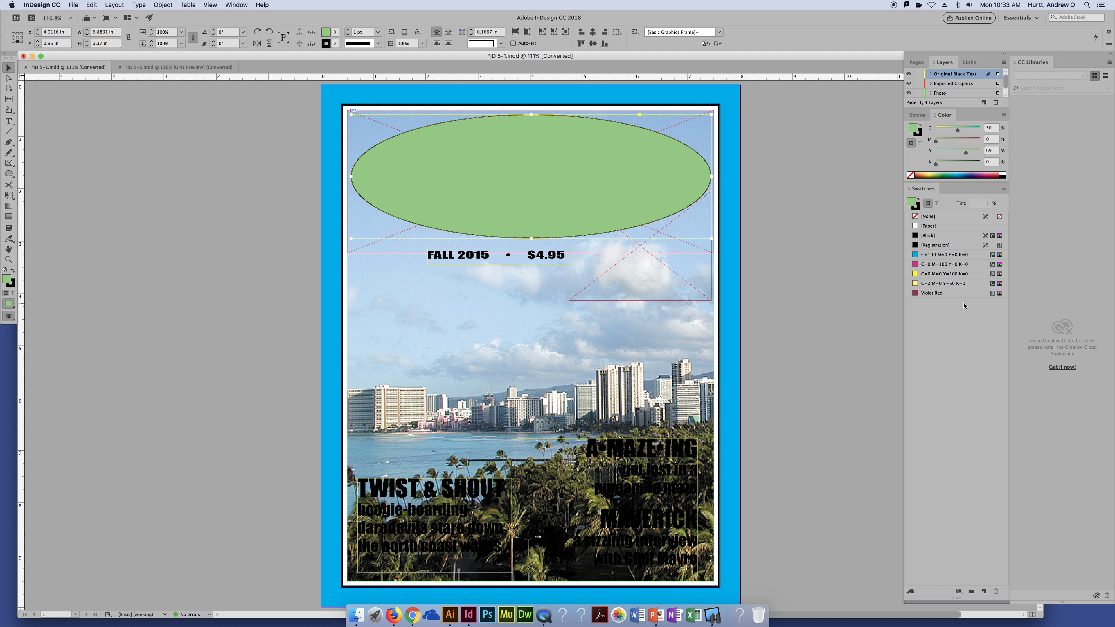
# Fill the ellipse with the Violet Red swatch, undo the fill and deselect the ellipse.
pyautogui.click(965, 293)
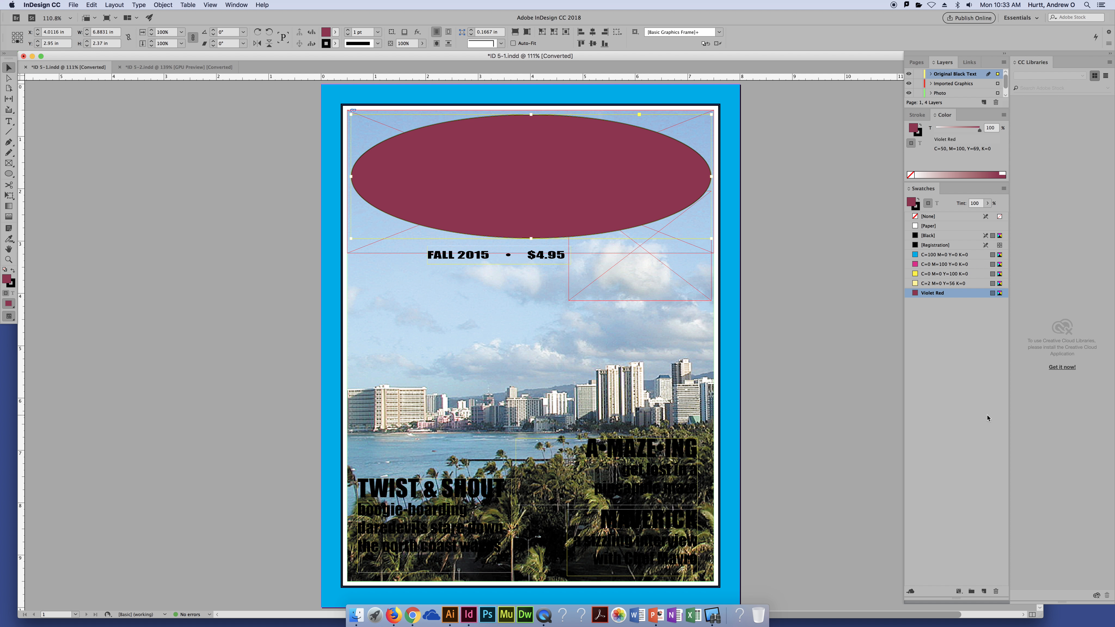
pyautogui.press('super+z')
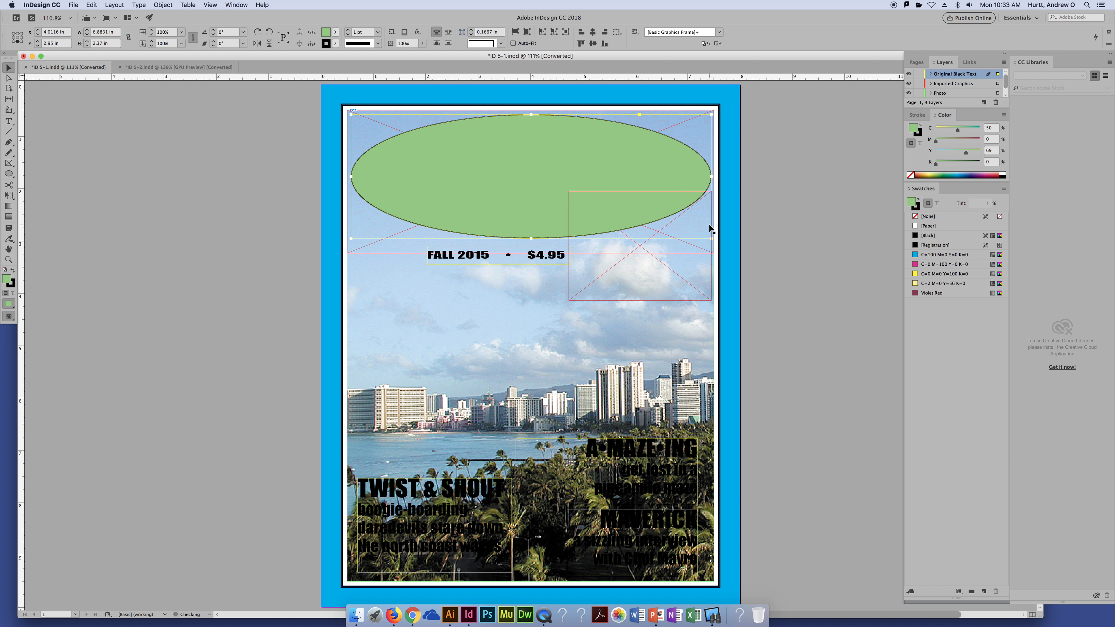
pyautogui.click(824, 225)
# Delete the unused Violet Red swatch and undo the deletions of both it and the green swatch.
pyautogui.click(961, 294)
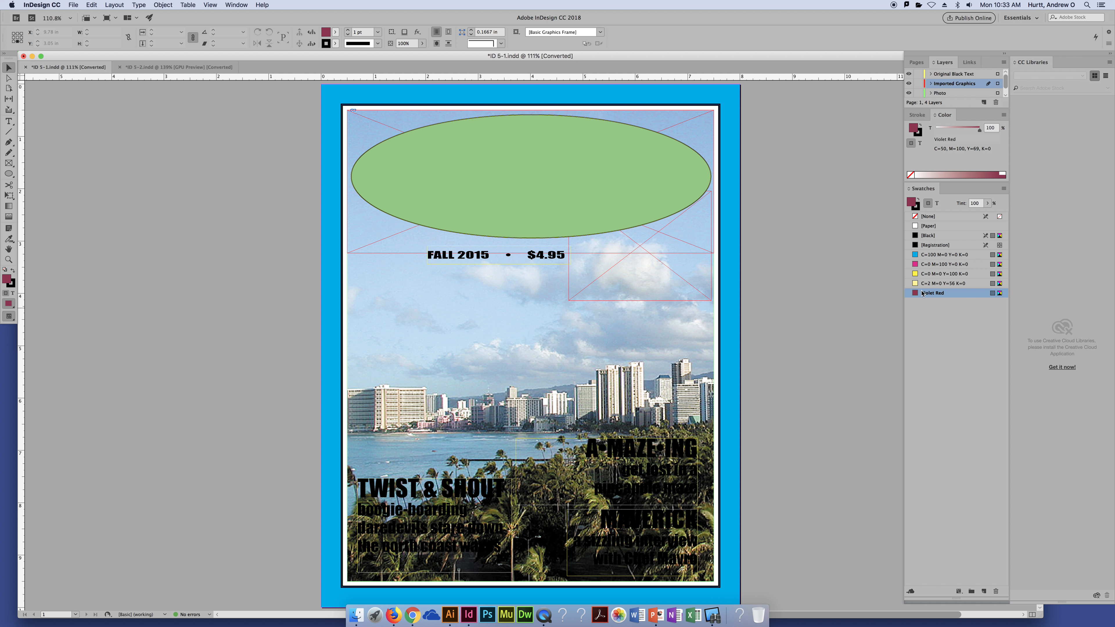
pyautogui.click(996, 592)
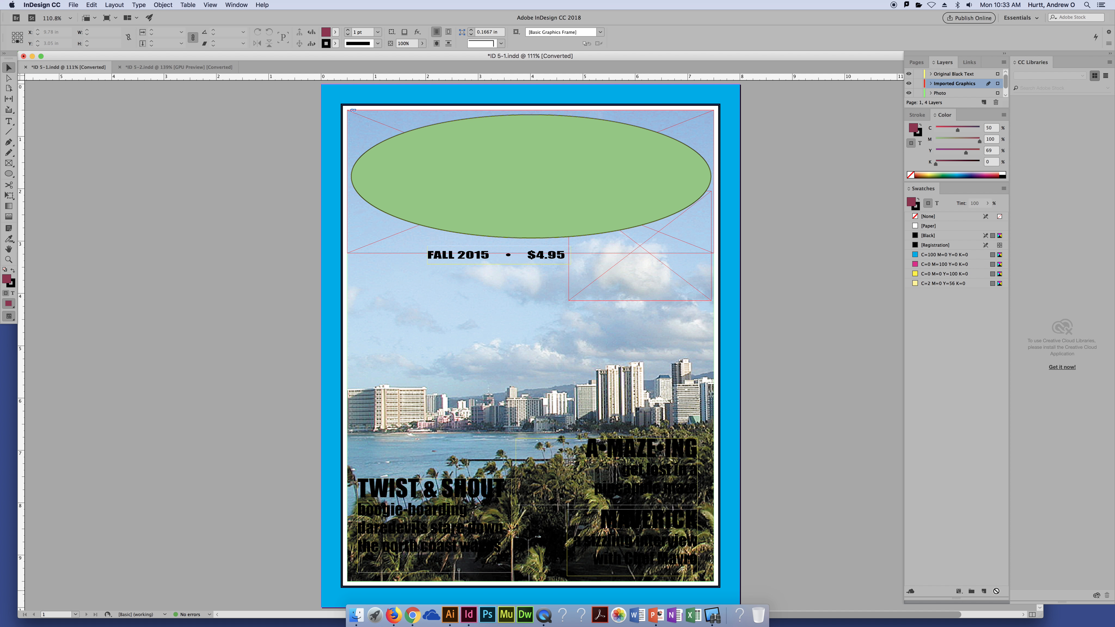
pyautogui.press('super+z')
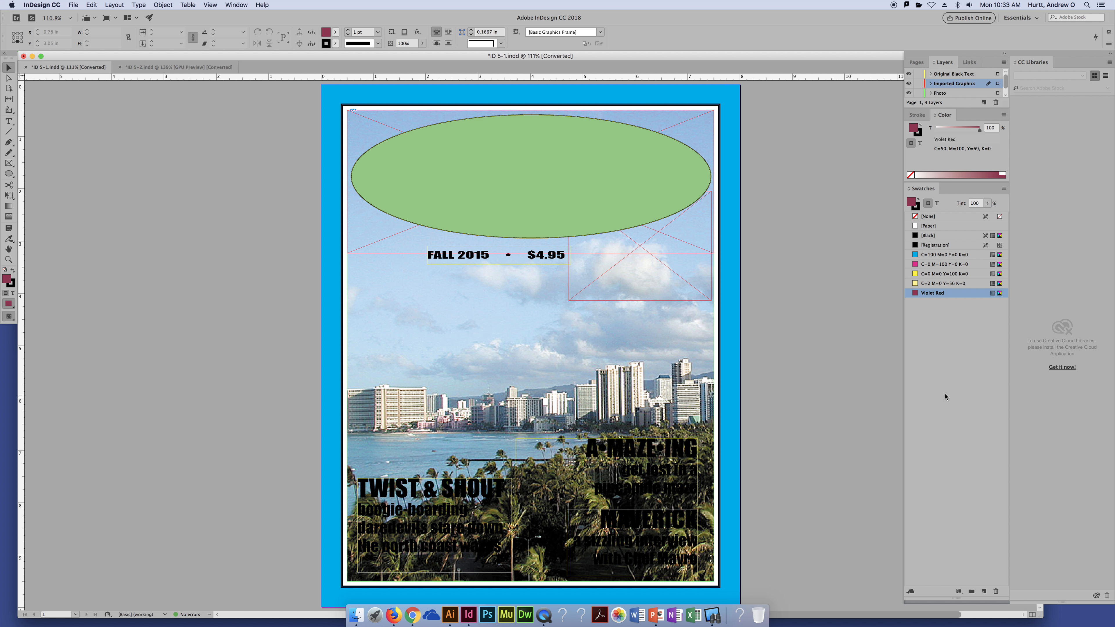
pyautogui.press('super+z')
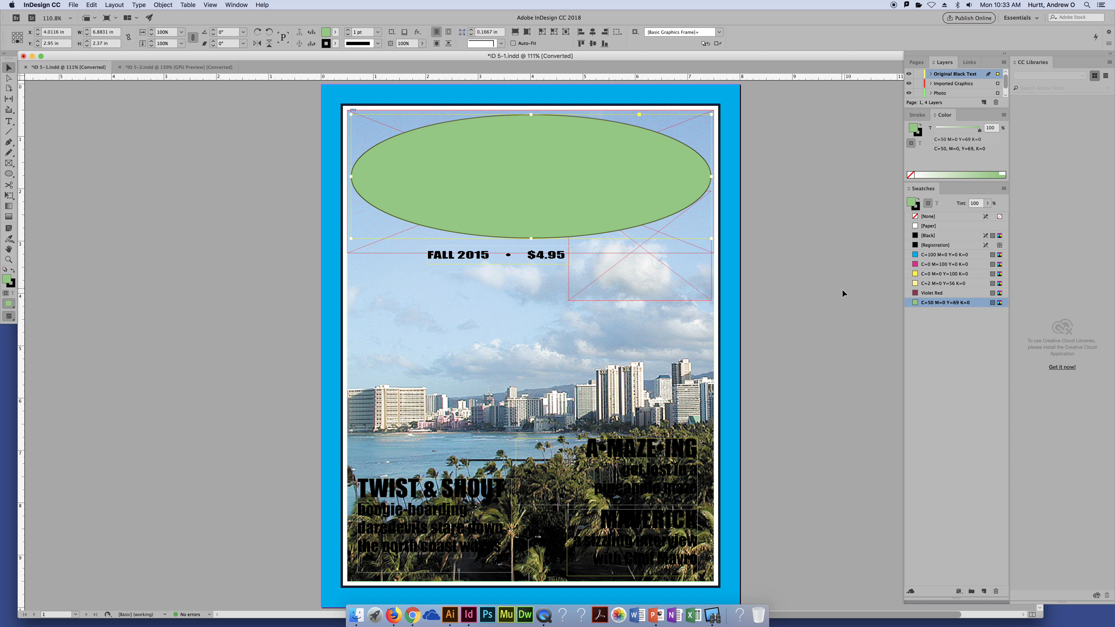
pyautogui.press('super+z')
# Remove the green C=50 M=0 Y=69 K=0 swatch in favor of an unnamed swatch and add the green fill back to the swatches.
pyautogui.click(970, 303)
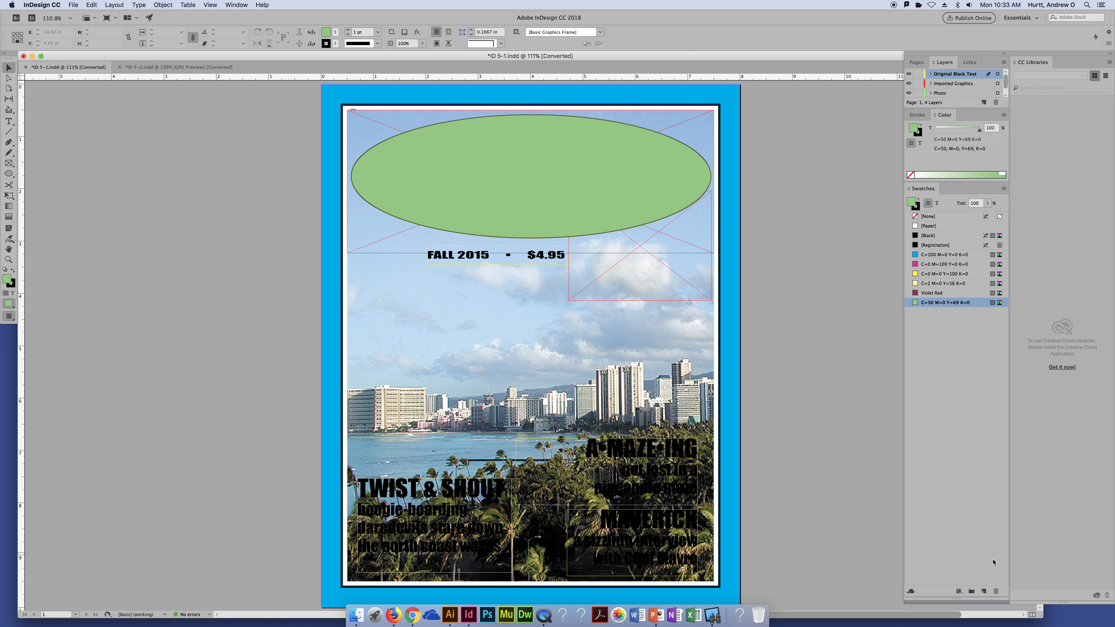
pyautogui.click(995, 593)
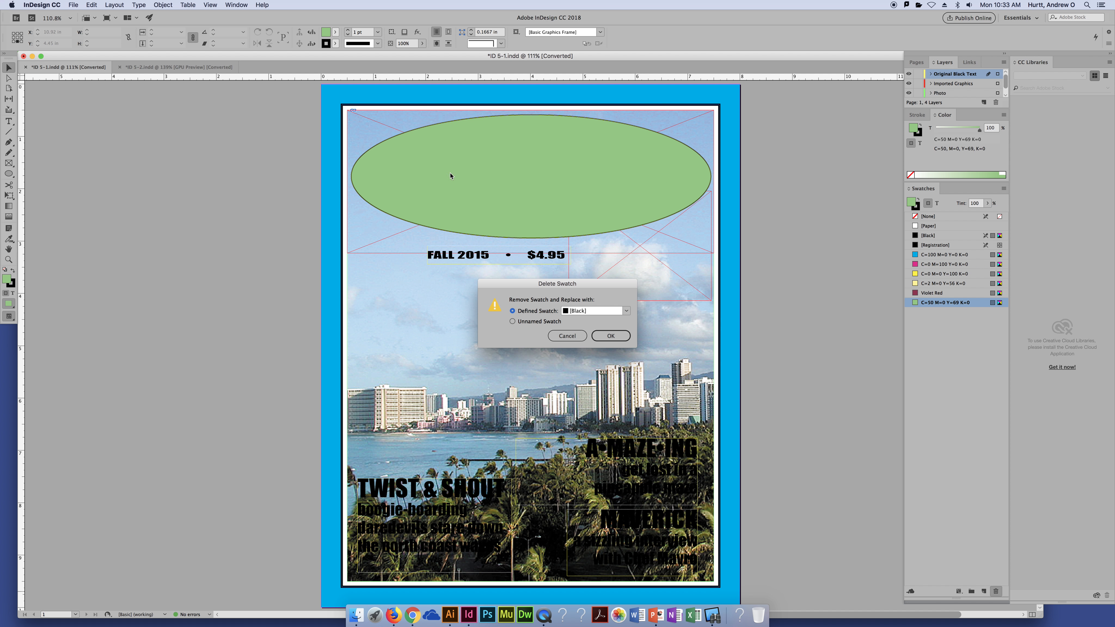
pyautogui.click(546, 323)
pyautogui.click(611, 336)
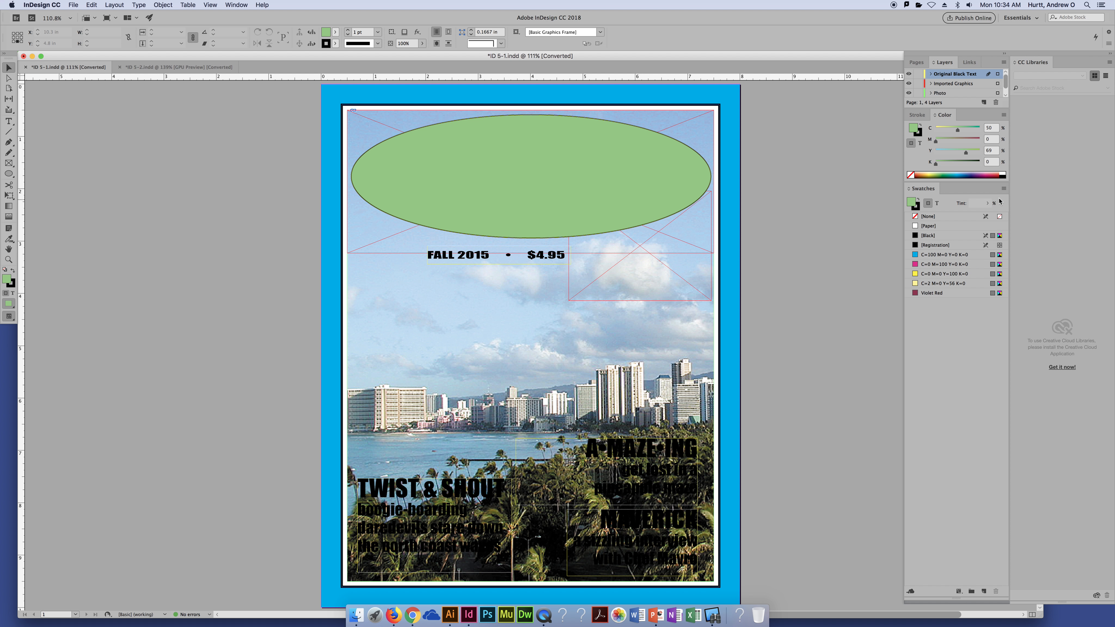
pyautogui.click(1004, 188)
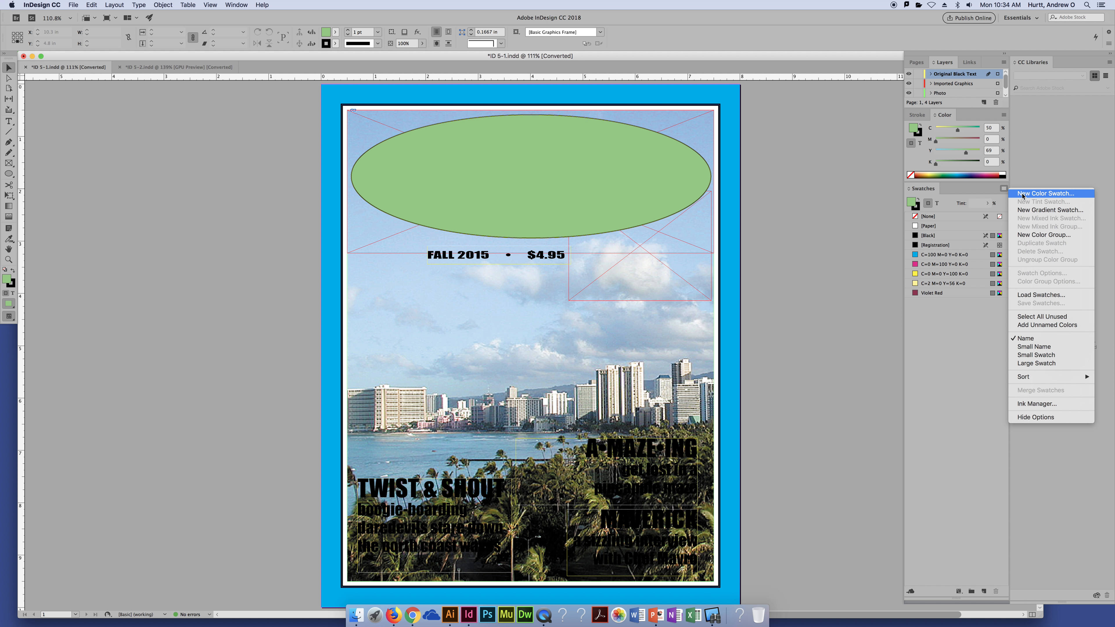
pyautogui.click(973, 419)
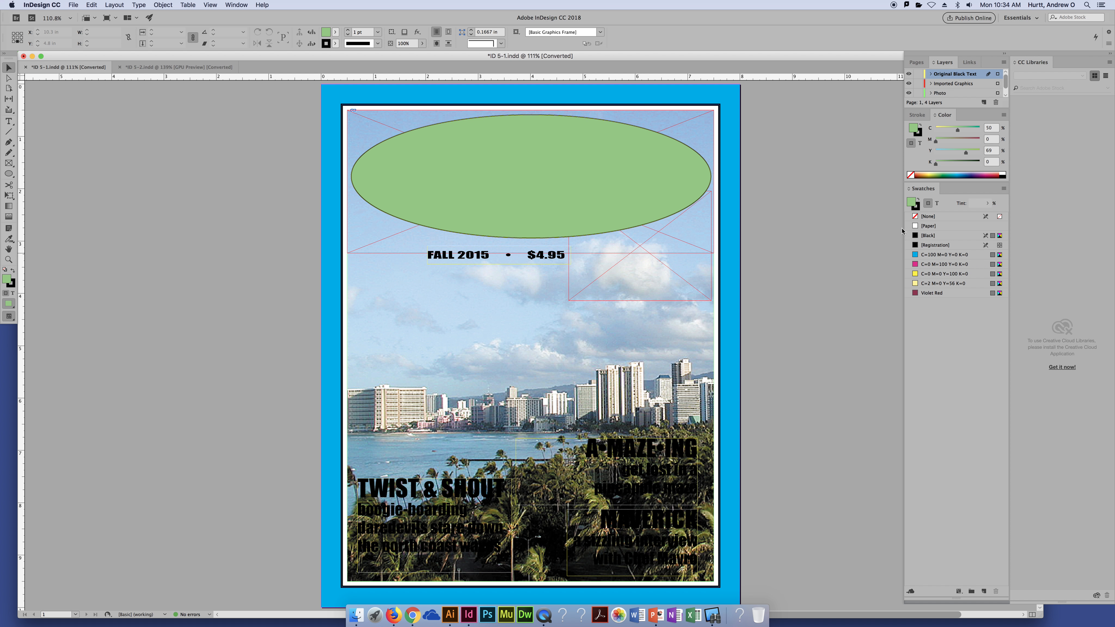
pyautogui.moveTo(908, 205); pyautogui.dragTo(917, 310)
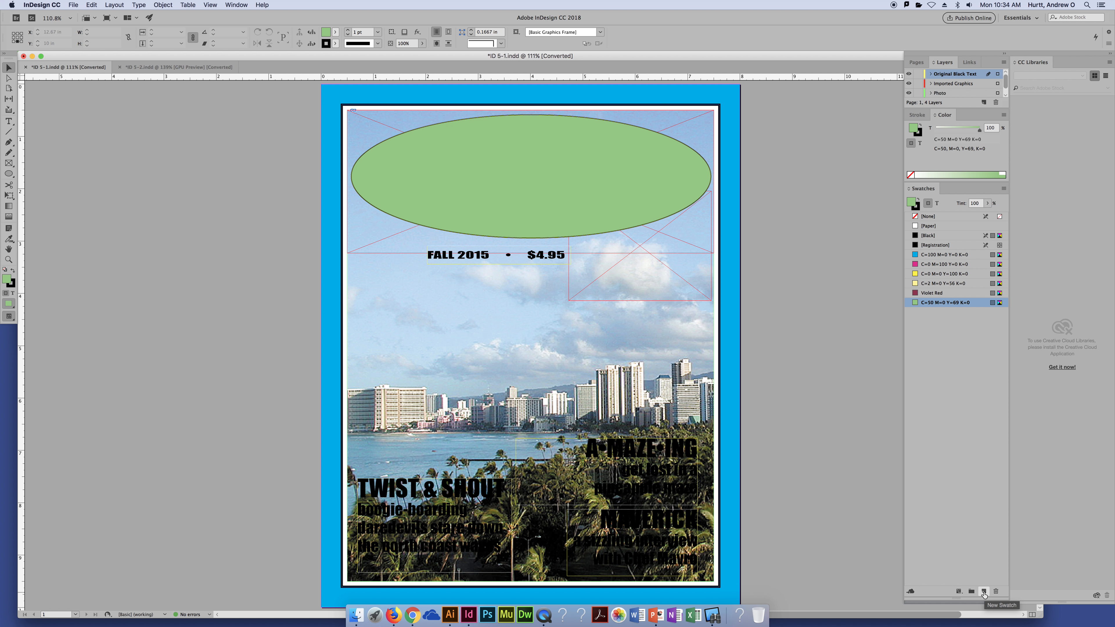
# Turn off naming by color value for the green swatch and rename it Pea Green.
pyautogui.doubleClick(937, 302)
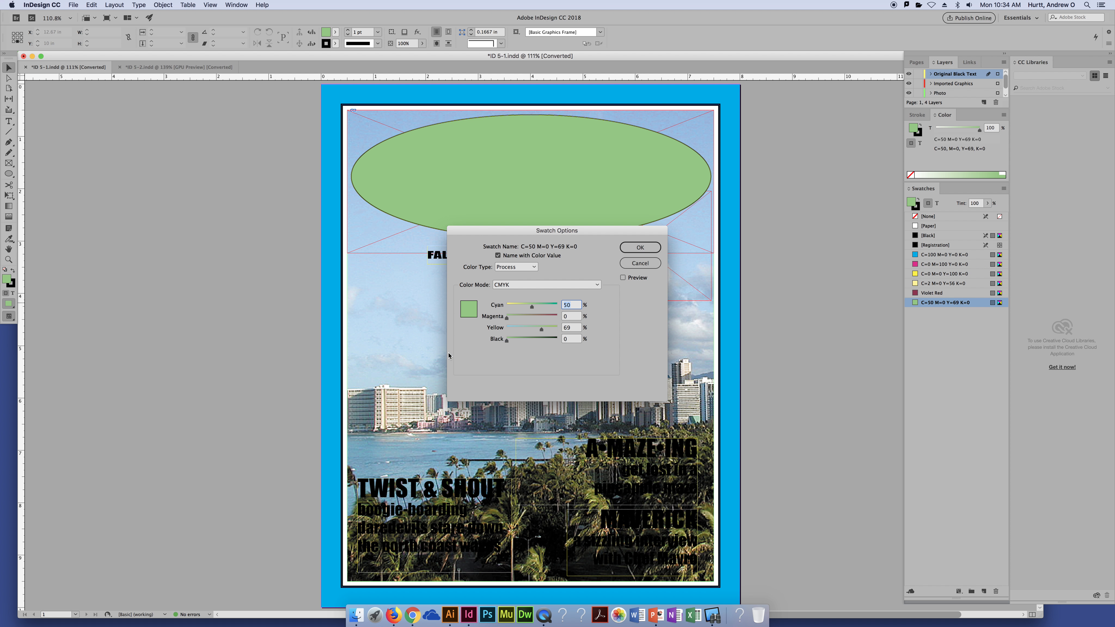
pyautogui.click(497, 255)
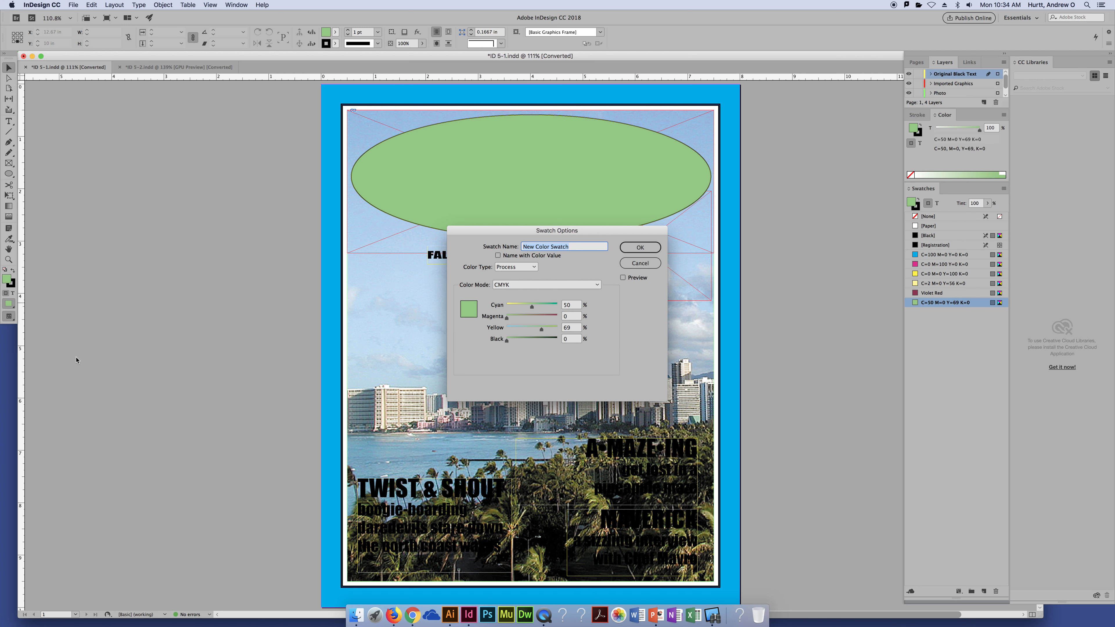
pyautogui.write('Pea Green')
pyautogui.moveTo(639, 230); pyautogui.dragTo(626, 230)
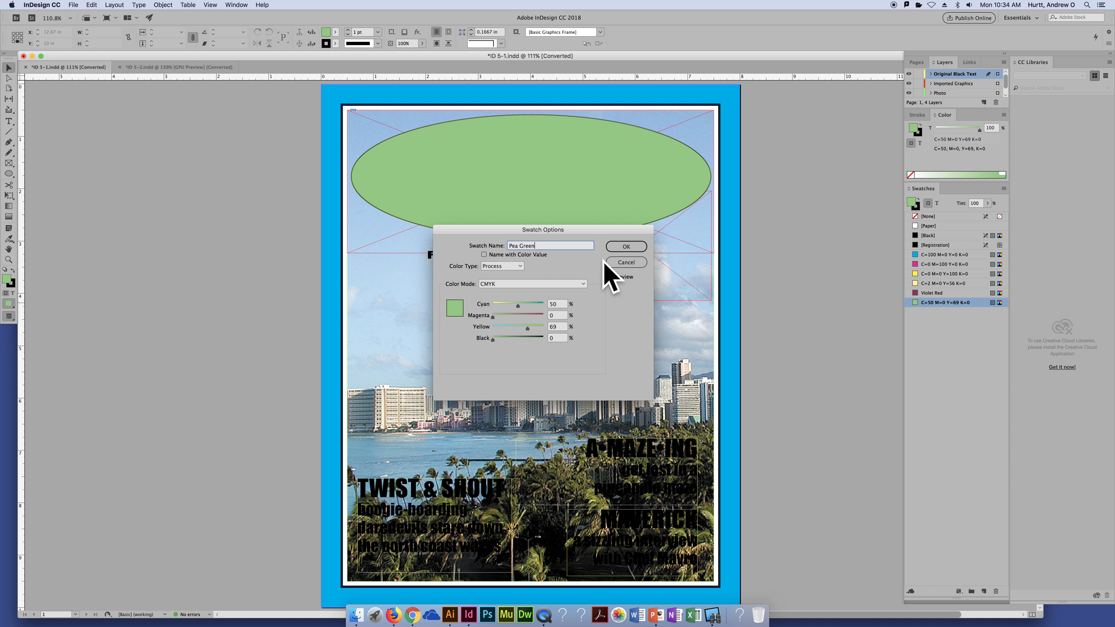
pyautogui.click(634, 253)
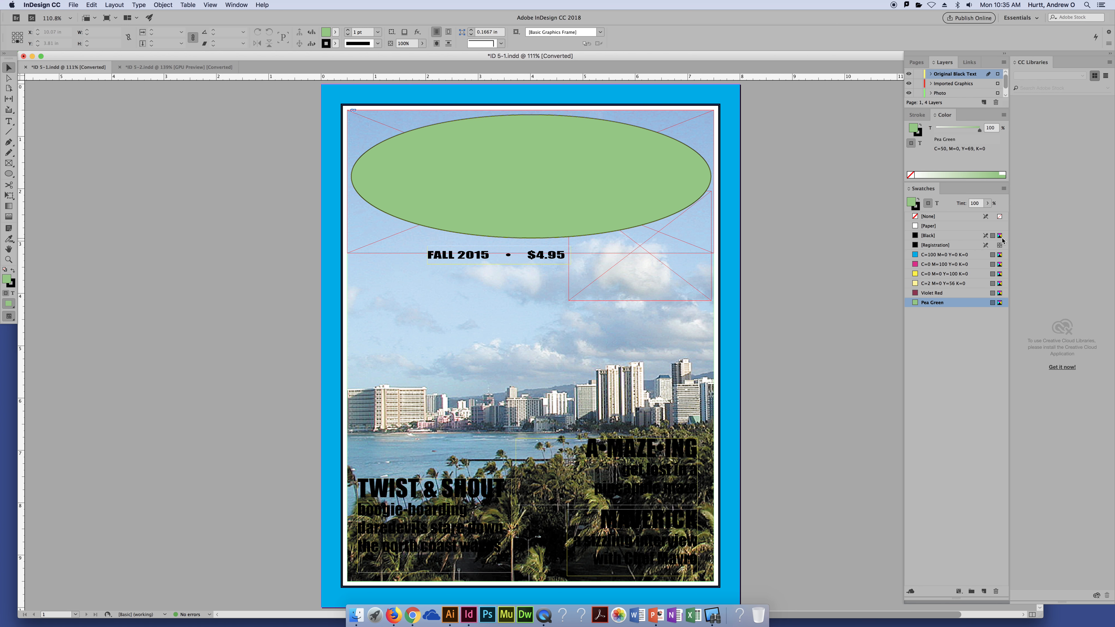
# Mix a new process CMYK swatch of C=0 M=51 Y=100 K=0 and cancel it without saving.
pyautogui.click(1003, 188)
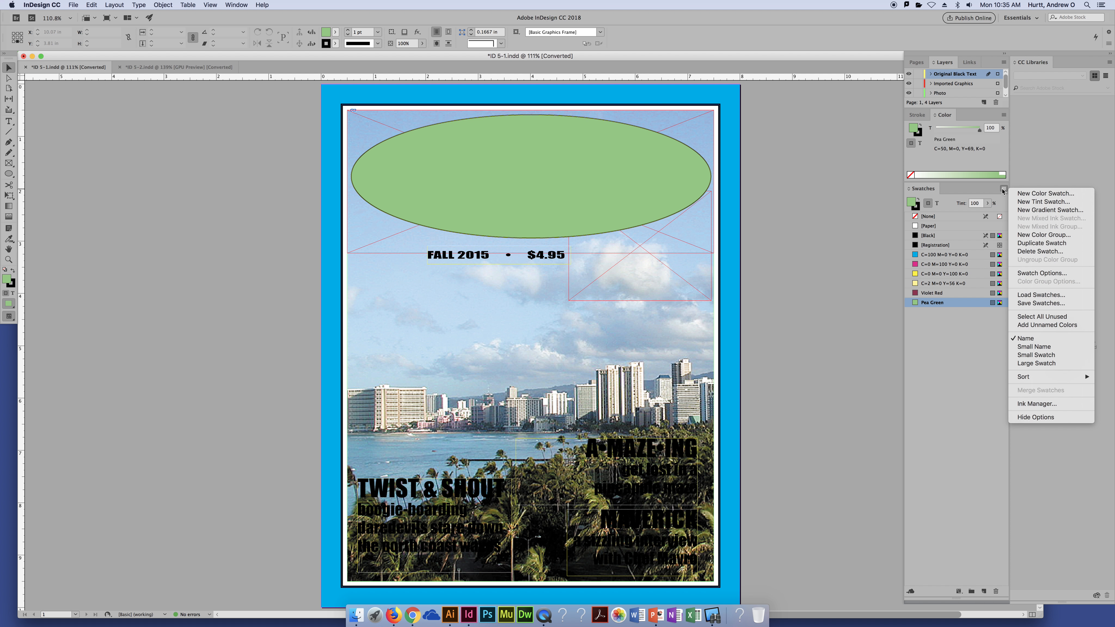
pyautogui.click(1013, 193)
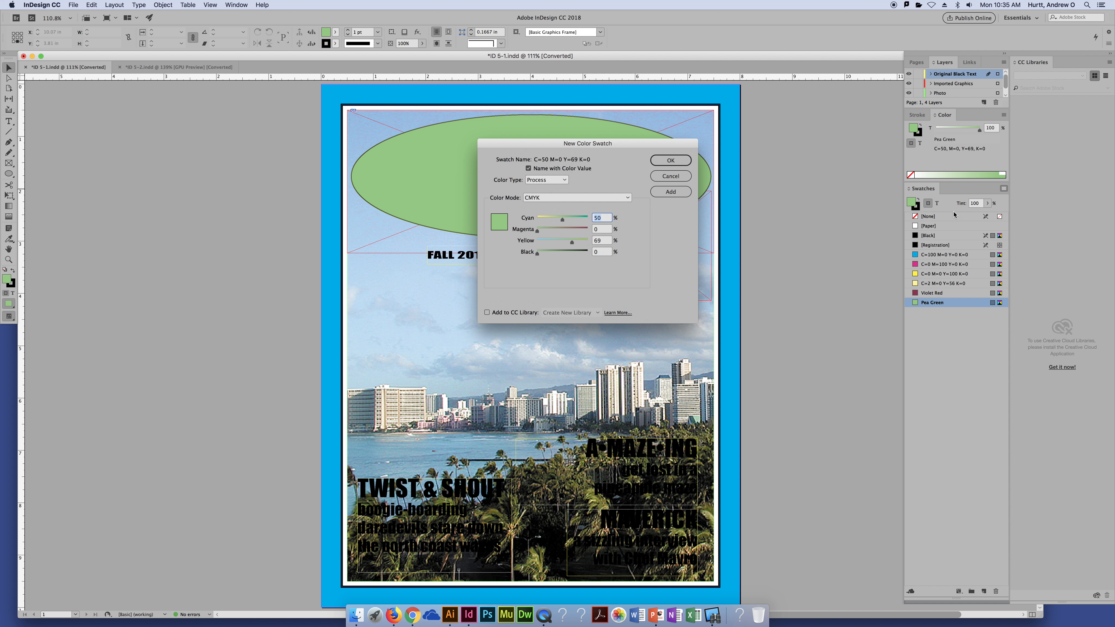
pyautogui.moveTo(623, 146); pyautogui.dragTo(649, 212)
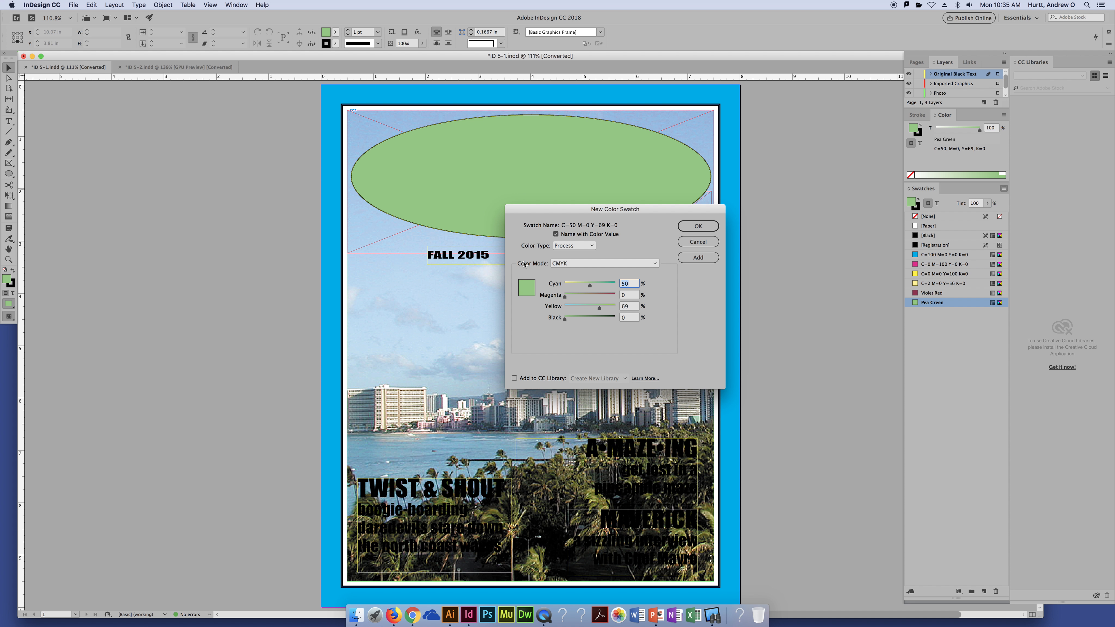
pyautogui.write('0')
pyautogui.moveTo(565, 299); pyautogui.dragTo(656, 314)
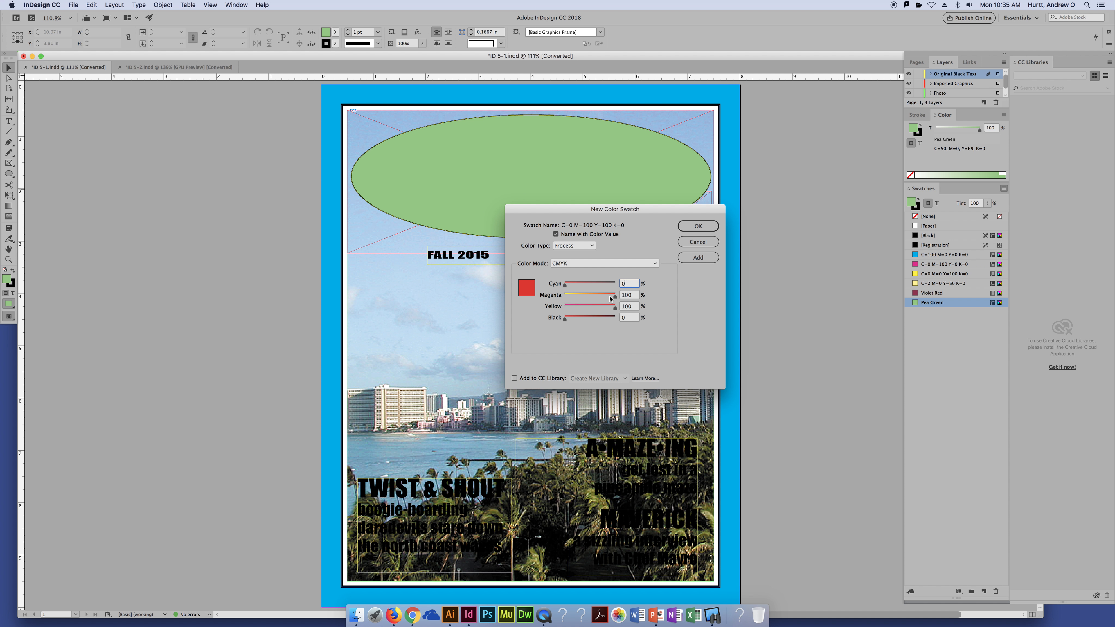
pyautogui.moveTo(616, 298); pyautogui.dragTo(590, 297)
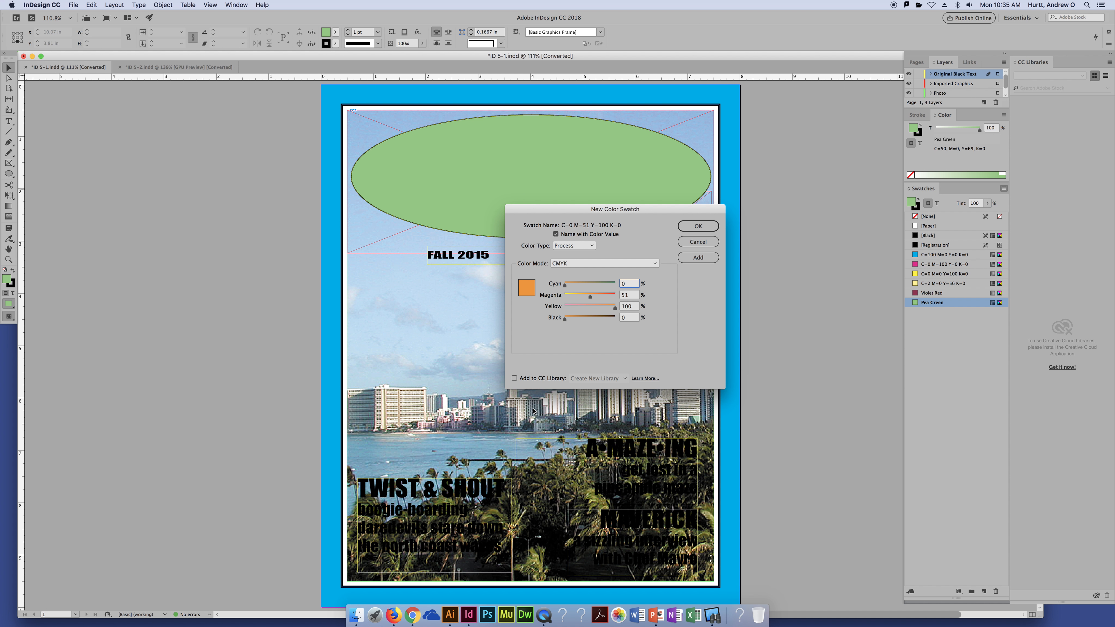
pyautogui.click(698, 242)
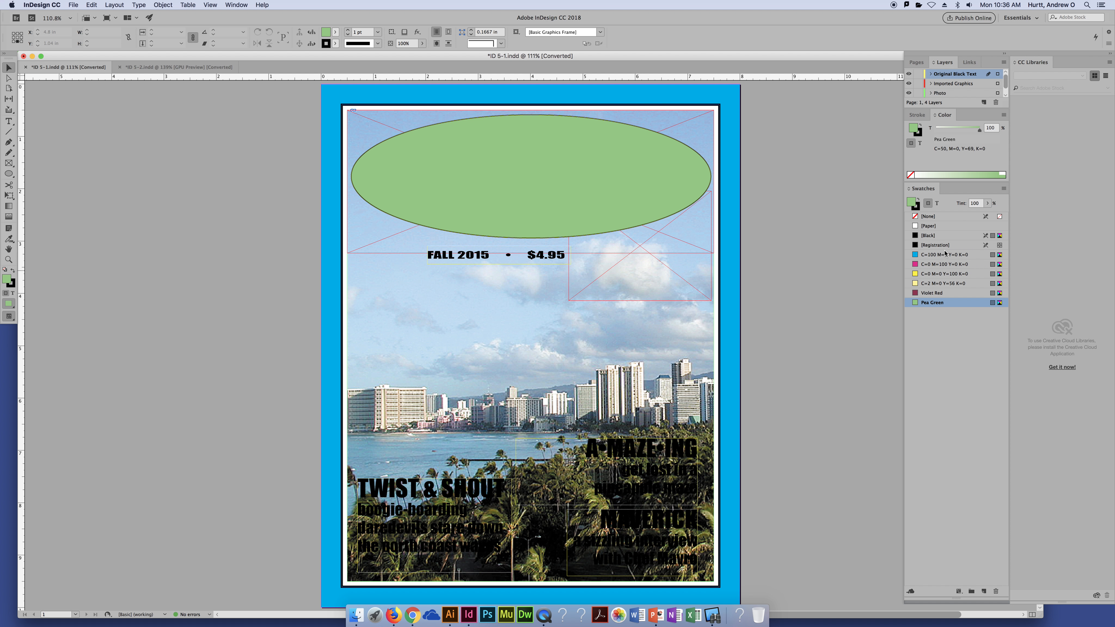
# Delete the green ellipse and make Violet Red at 100% tint the default fill color.
pyautogui.click(643, 169)
pyautogui.press('Delete')
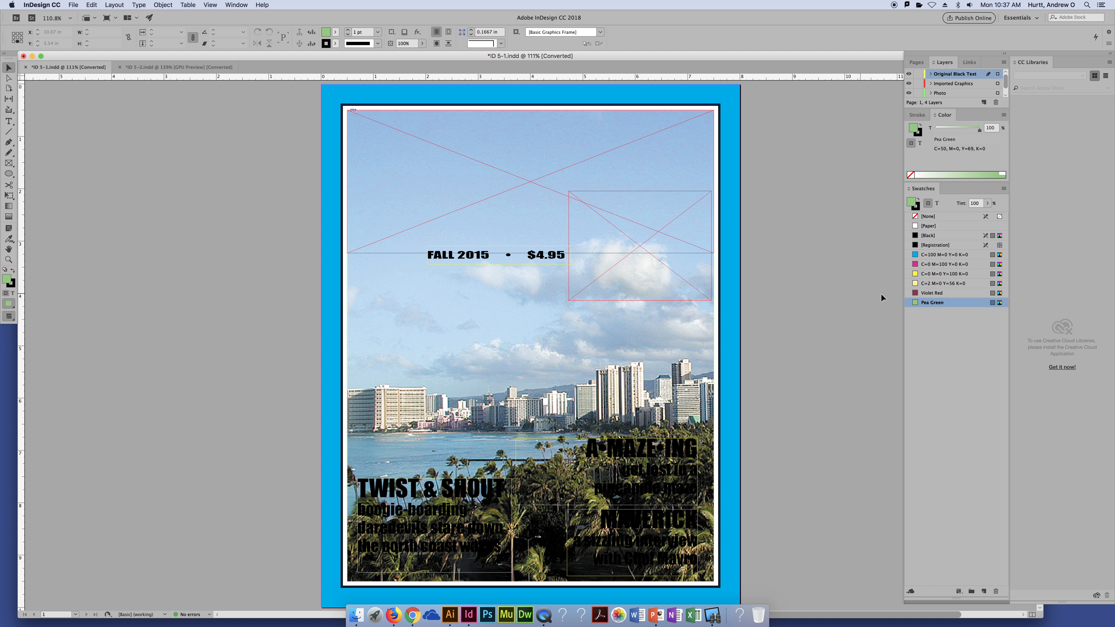
pyautogui.click(939, 293)
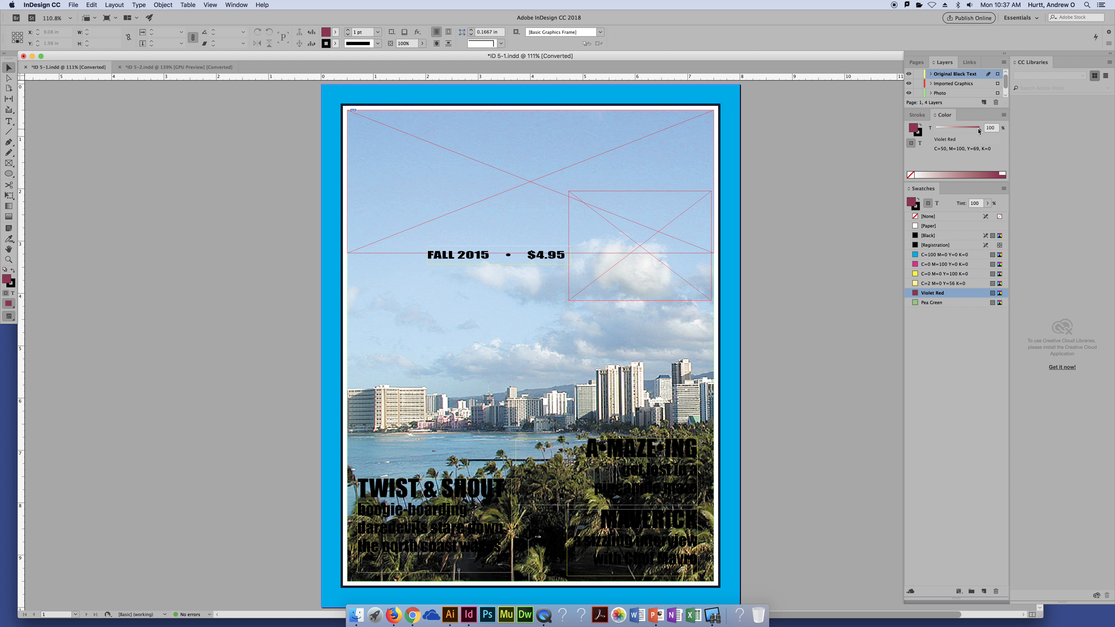
pyautogui.moveTo(979, 129)
pyautogui.mouseDown()
pyautogui.moveTo(968, 131)
pyautogui.moveTo(994, 135)
pyautogui.mouseUp()
pyautogui.click(9, 163)
pyautogui.moveTo(352, 115); pyautogui.dragTo(695, 237)
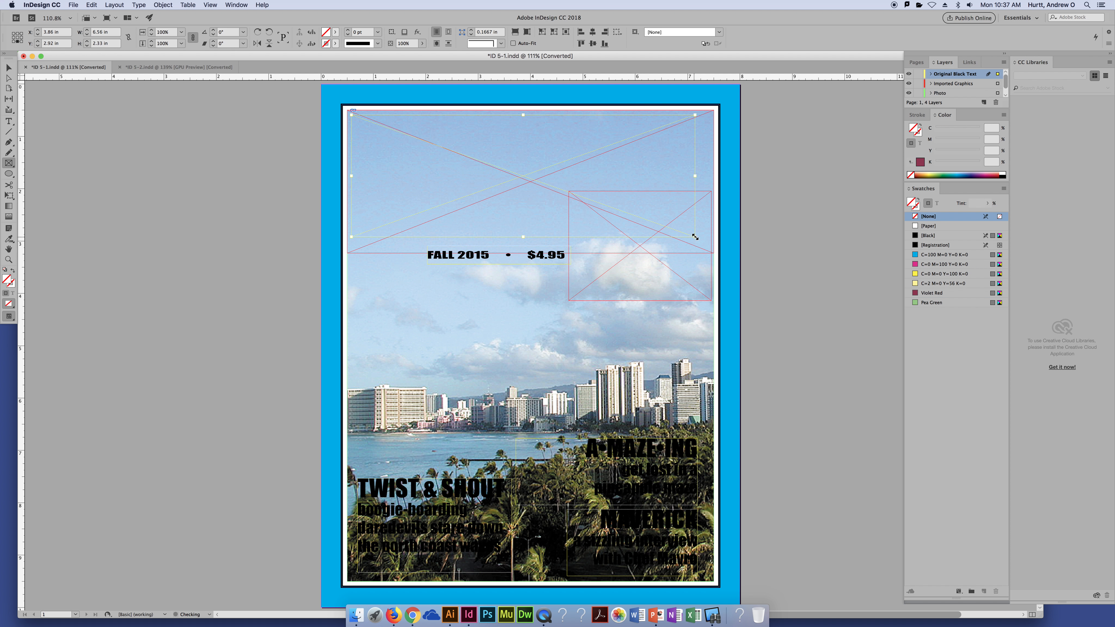
pyautogui.press('super+z')
# Draw a Violet Red ellipse about 6.8 in wide and 2.27 in high, centered across the cover's upper part, and nudge it up slightly.
pyautogui.click(9, 175)
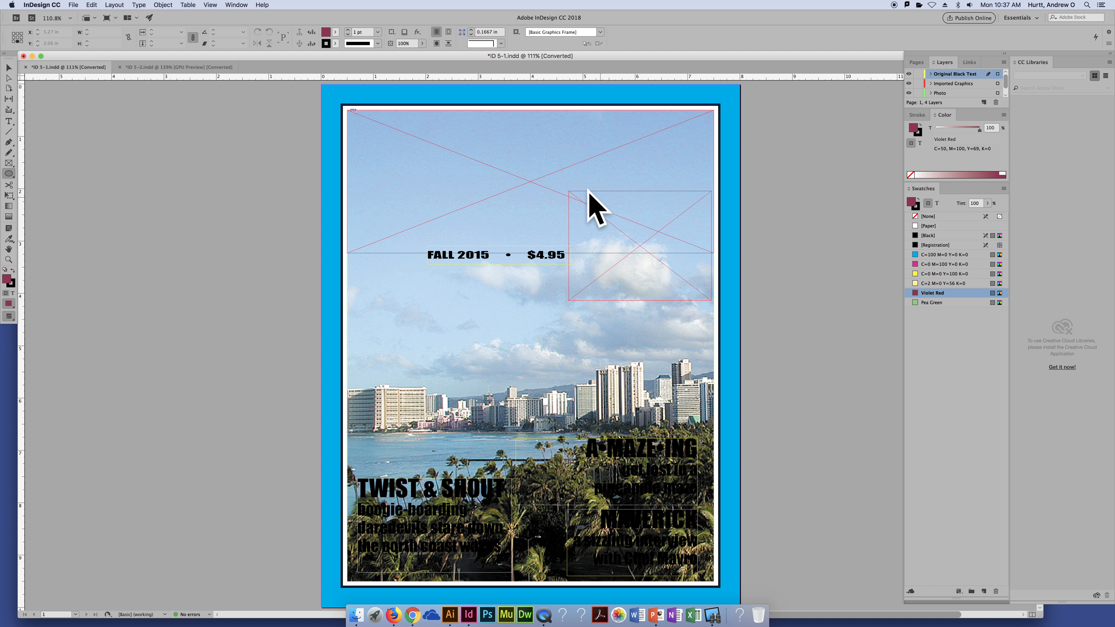
pyautogui.moveTo(531, 183); pyautogui.dragTo(567, 182)
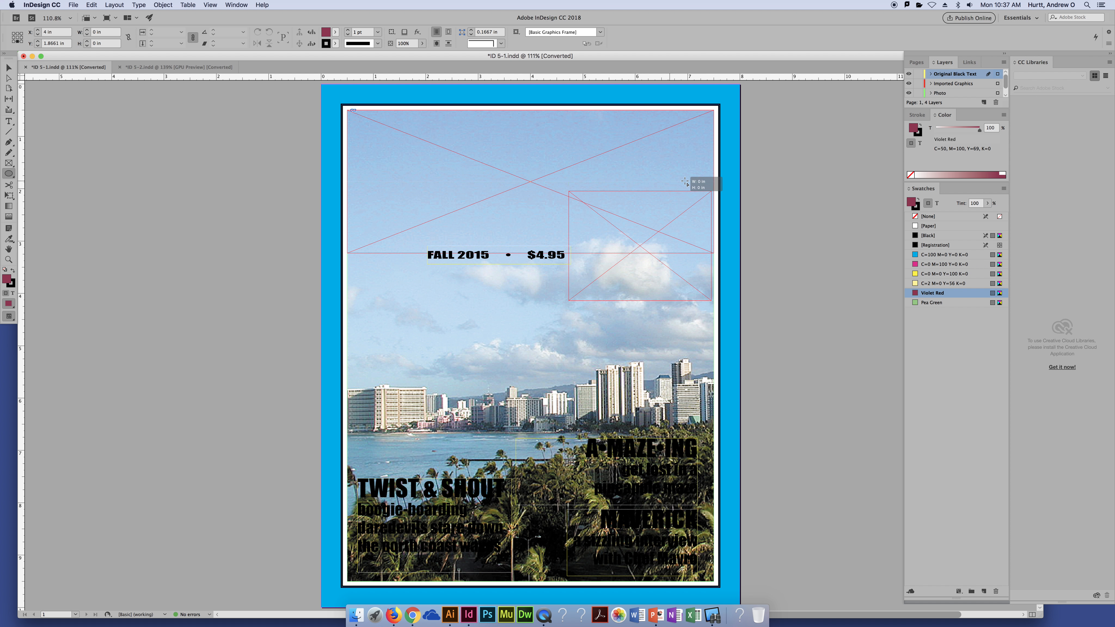
pyautogui.moveTo(774, 218); pyautogui.dragTo(708, 241)
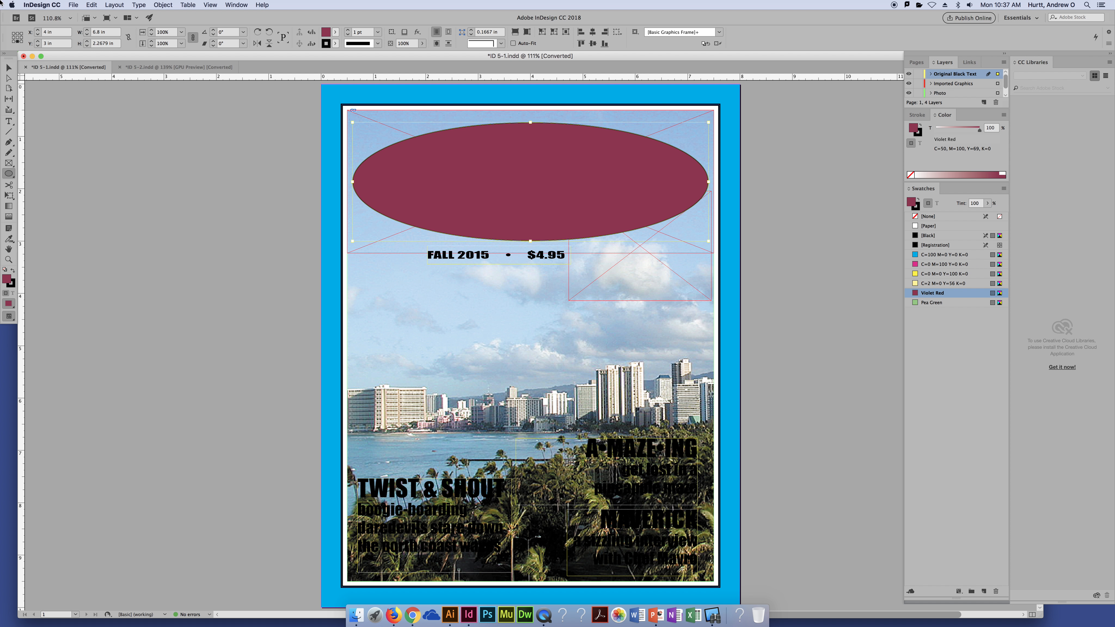
pyautogui.click(9, 69)
pyautogui.press('Up')
pyautogui.press('Up')
pyautogui.press('Up')
pyautogui.press('Up')
pyautogui.press('Up')
pyautogui.press('Up')
pyautogui.press('Up')
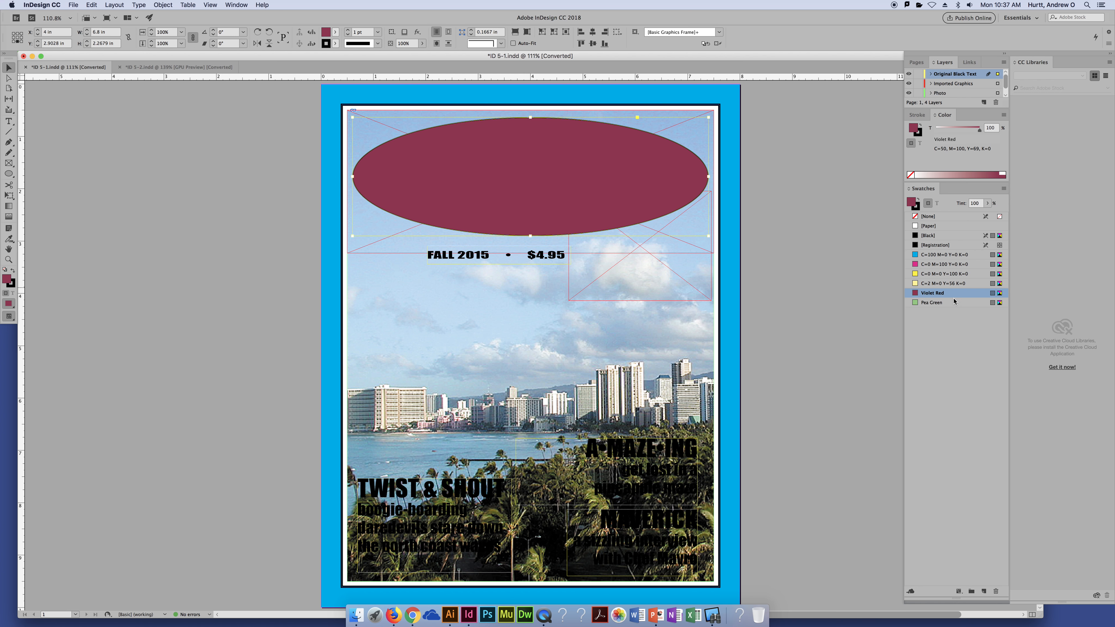
# Reduce the ellipse's Violet Red fill to a 50% tint.
pyautogui.click(988, 203)
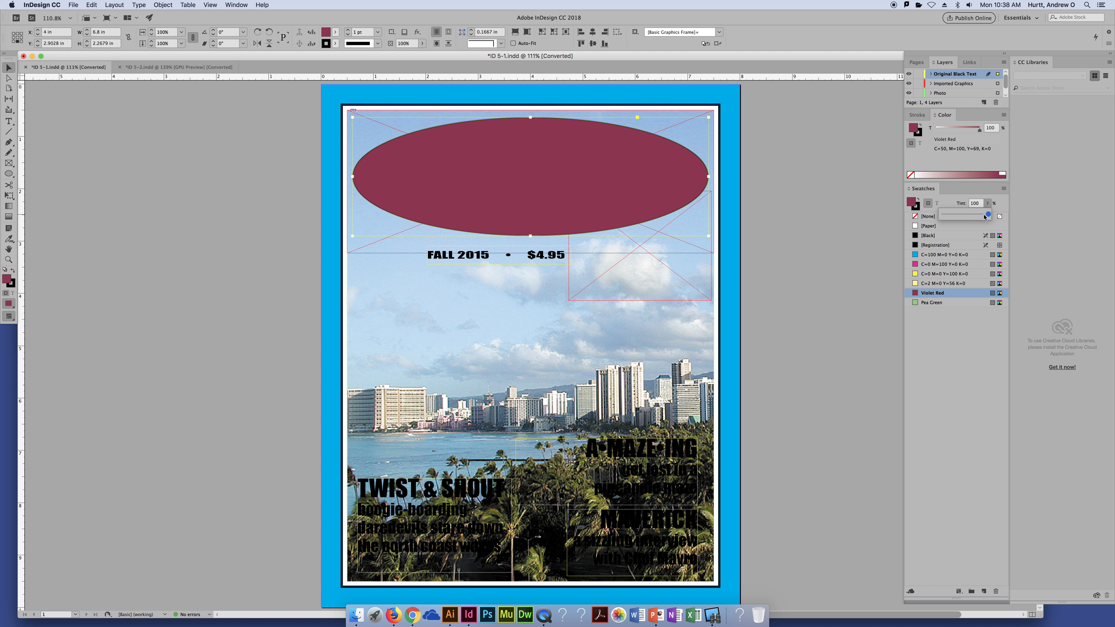
pyautogui.moveTo(989, 215); pyautogui.dragTo(965, 219)
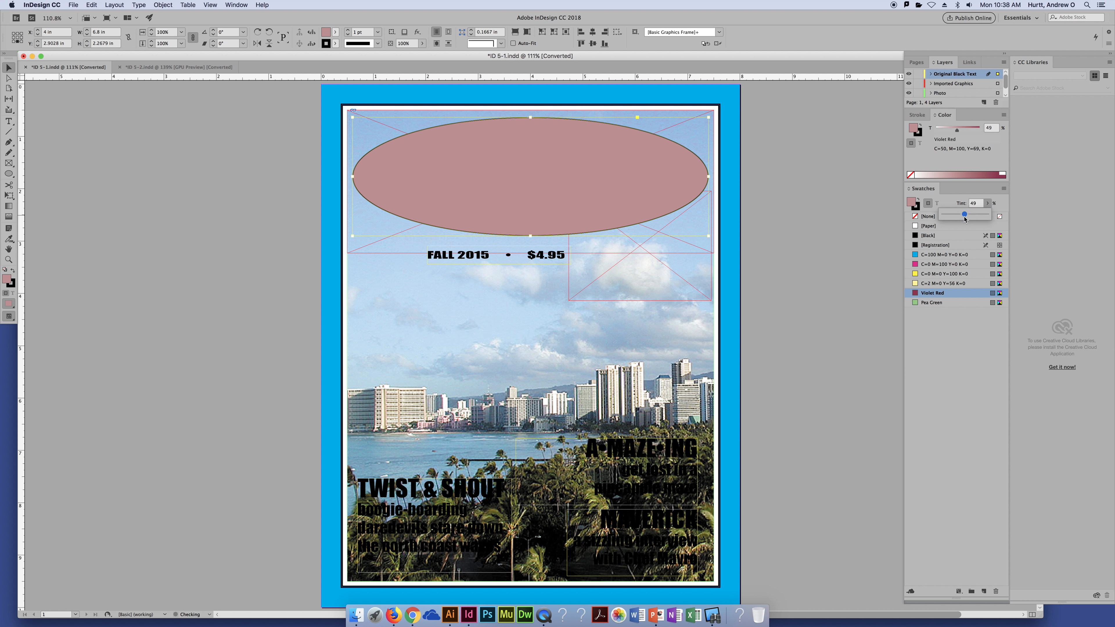
pyautogui.click(975, 348)
# Move the ellipse down over the date and price line, return it to the top of the cover, and deselect it.
pyautogui.moveTo(567, 146); pyautogui.dragTo(548, 228)
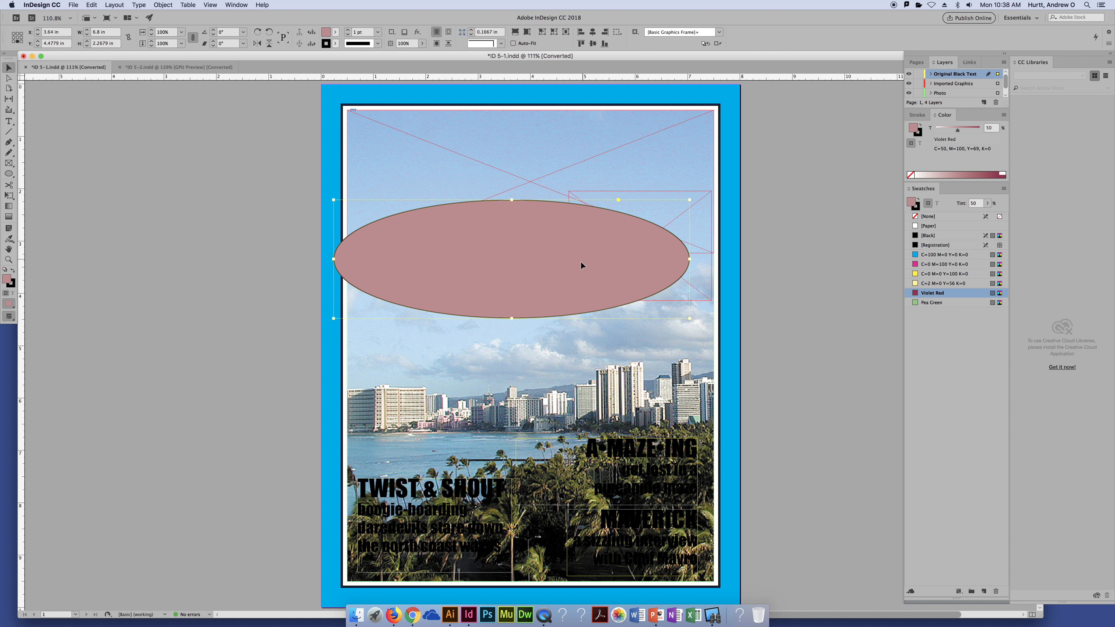
pyautogui.moveTo(581, 251); pyautogui.dragTo(608, 272)
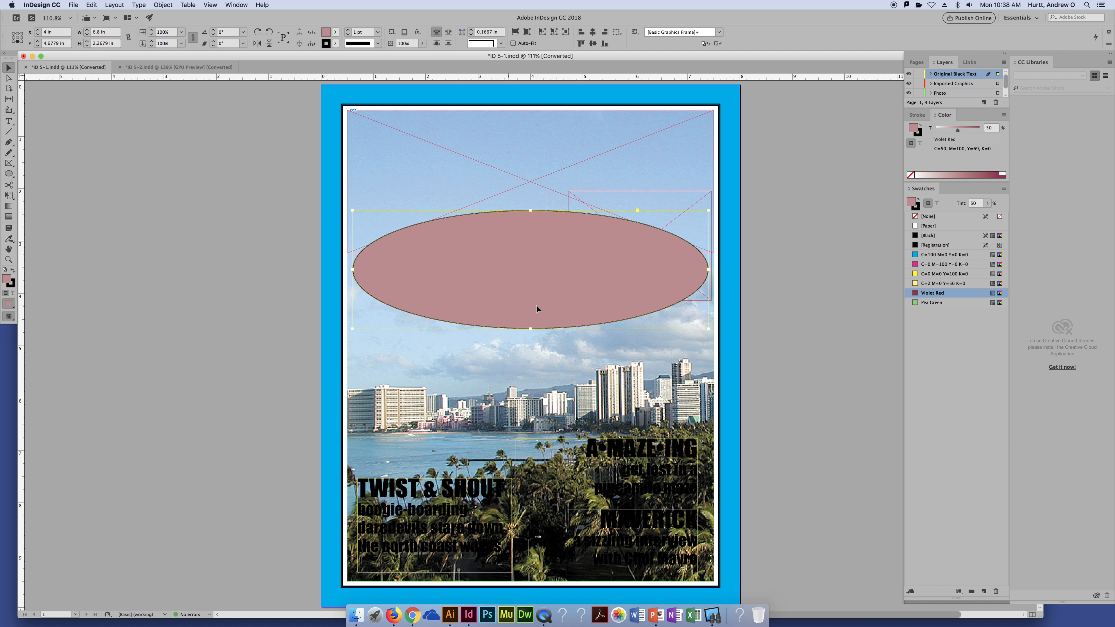
pyautogui.moveTo(504, 283); pyautogui.dragTo(510, 185)
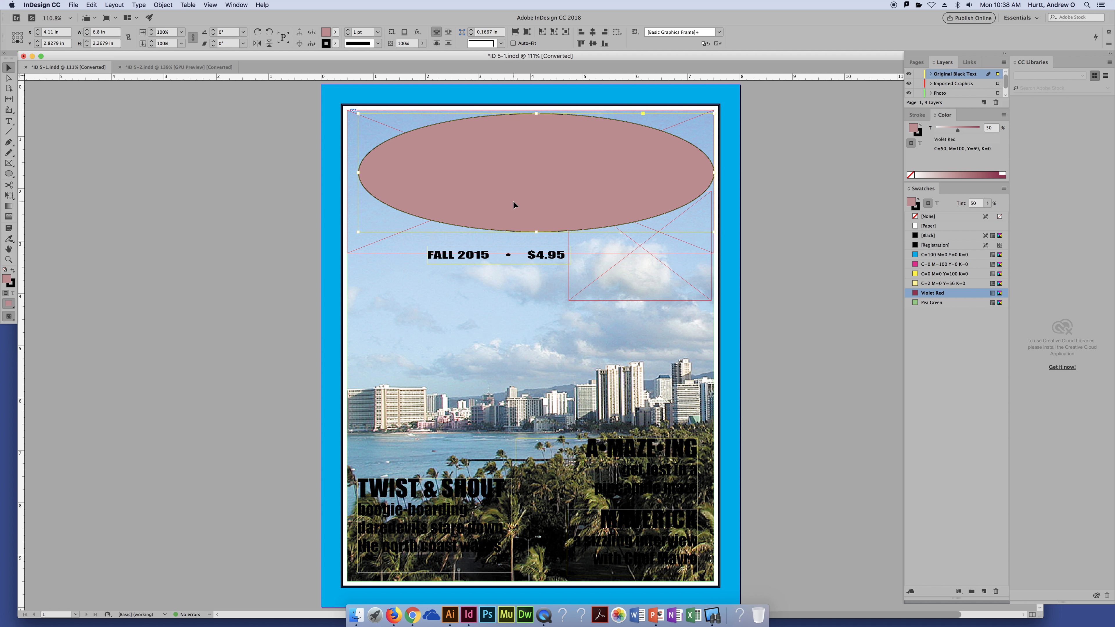
pyautogui.moveTo(506, 187); pyautogui.dragTo(501, 190)
pyautogui.click(794, 193)
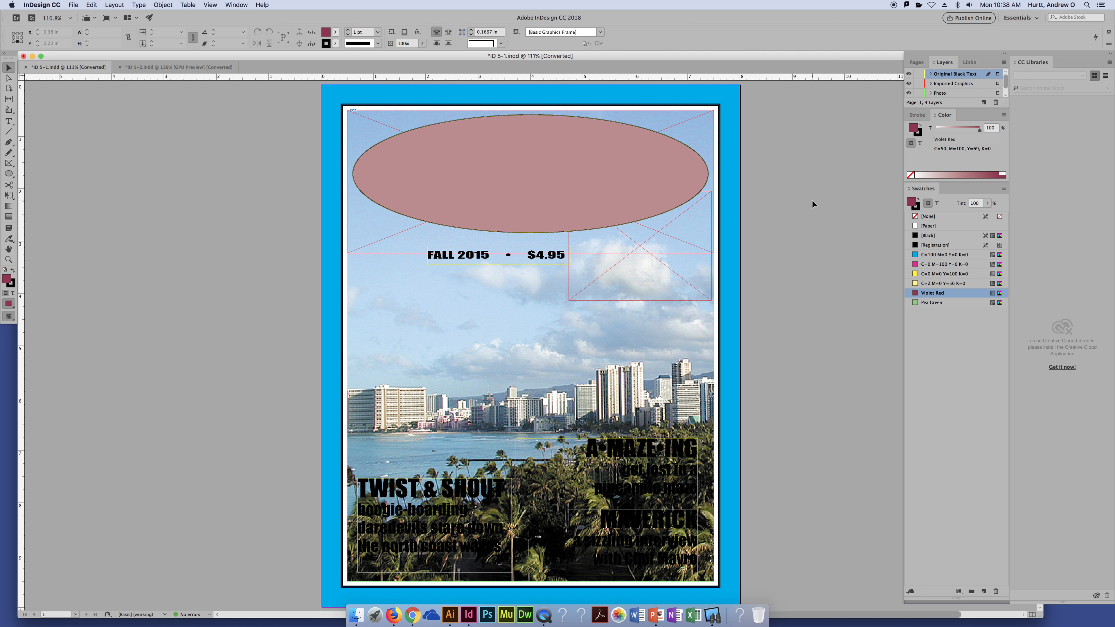
pyautogui.click(584, 193)
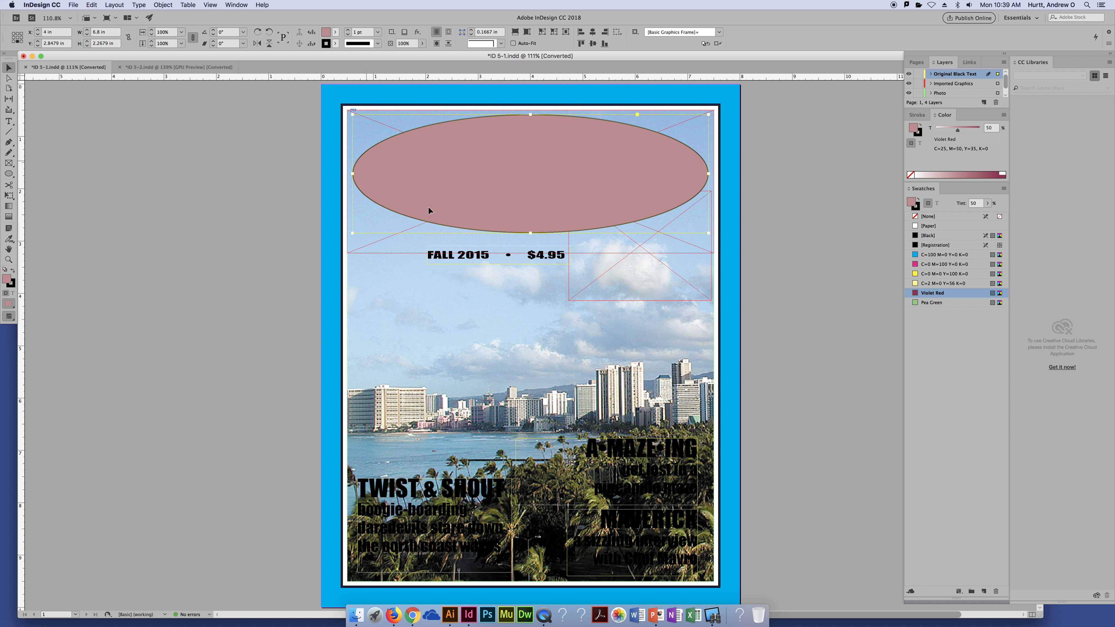
pyautogui.click(1004, 189)
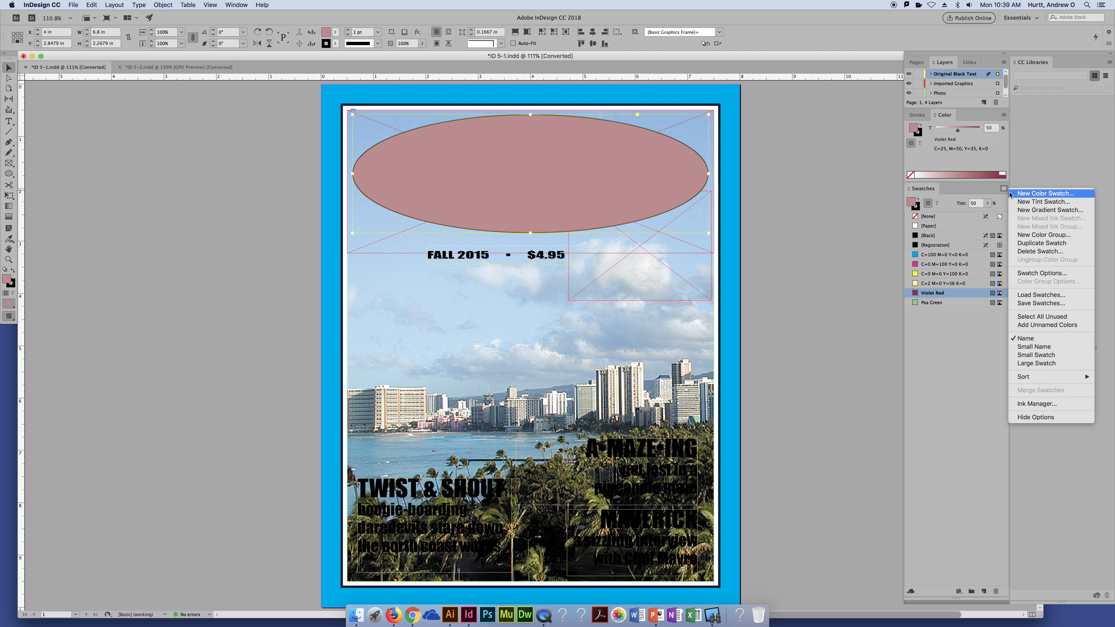
pyautogui.click(1011, 193)
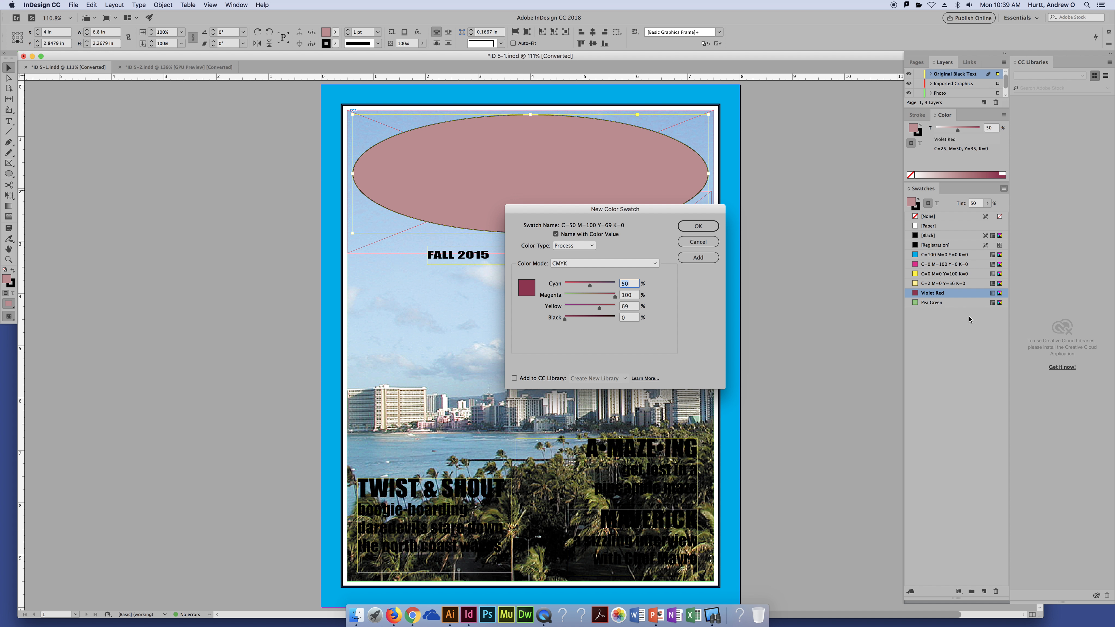
pyautogui.click(698, 241)
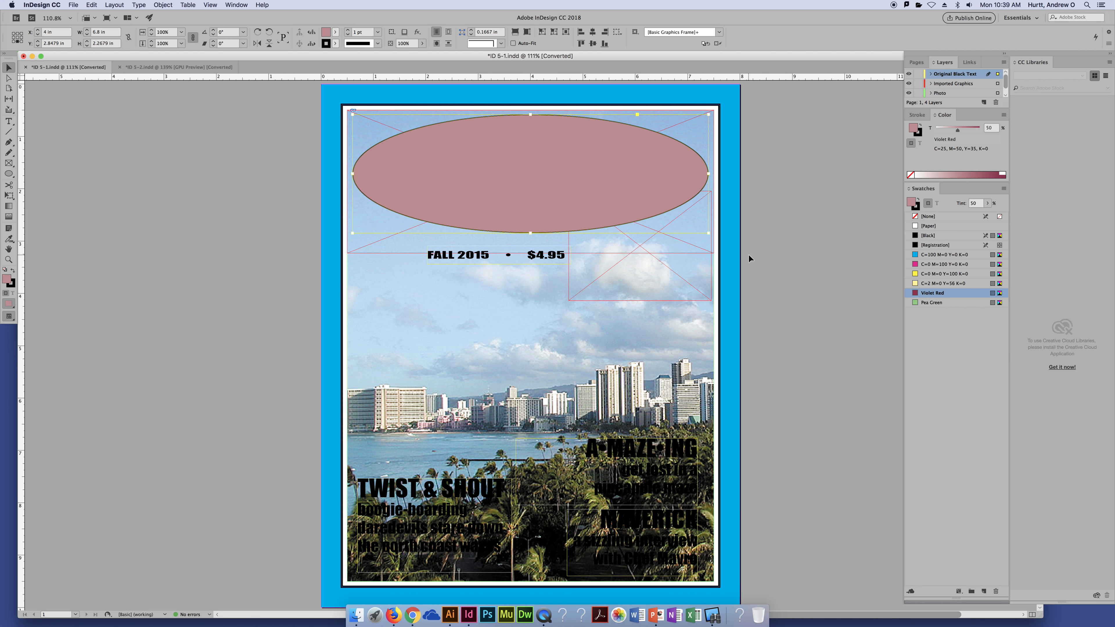
# Undo the ellipse's last move and center it horizontally at the top of the cover.
pyautogui.press('super+z')
pyautogui.press('super+z')
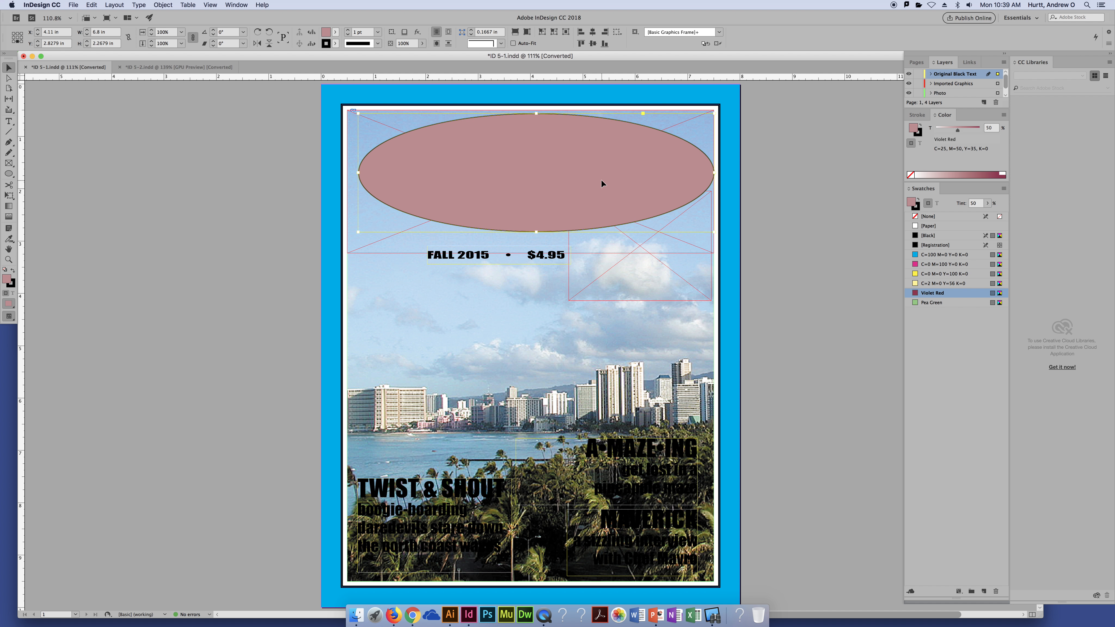
pyautogui.moveTo(600, 176); pyautogui.dragTo(595, 176)
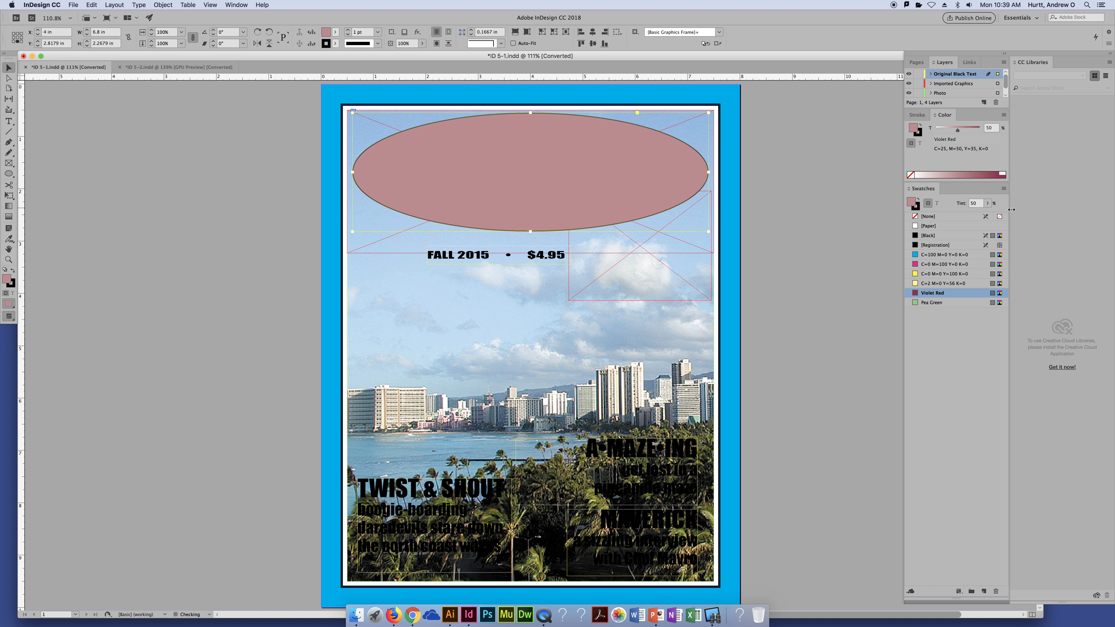
# Set the ellipse's Violet Red fill to 100% tint.
pyautogui.click(987, 204)
pyautogui.moveTo(966, 215); pyautogui.dragTo(1038, 218)
pyautogui.click(962, 332)
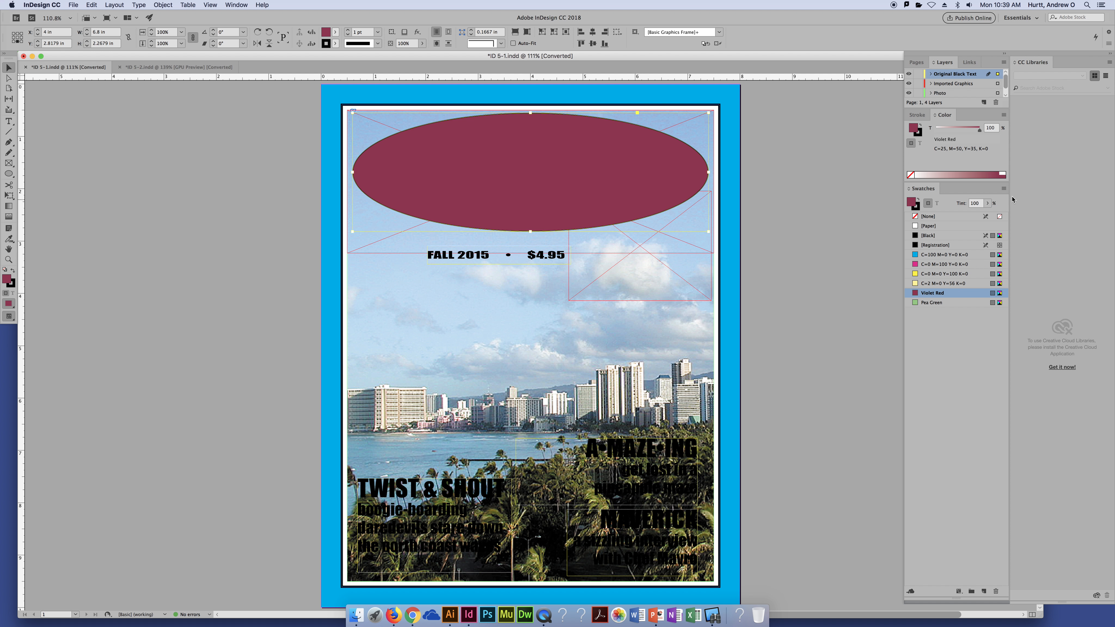
# Create a new tint swatch of Violet Red at 50%, with the ellipse selected so it takes the tint.
pyautogui.click(1003, 188)
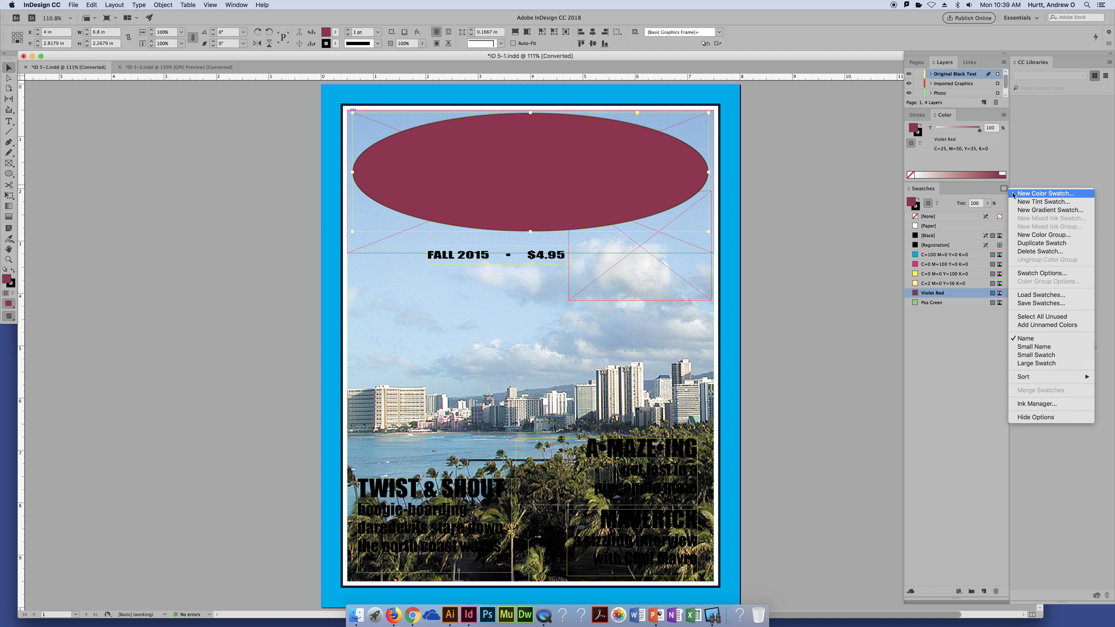
pyautogui.click(1083, 202)
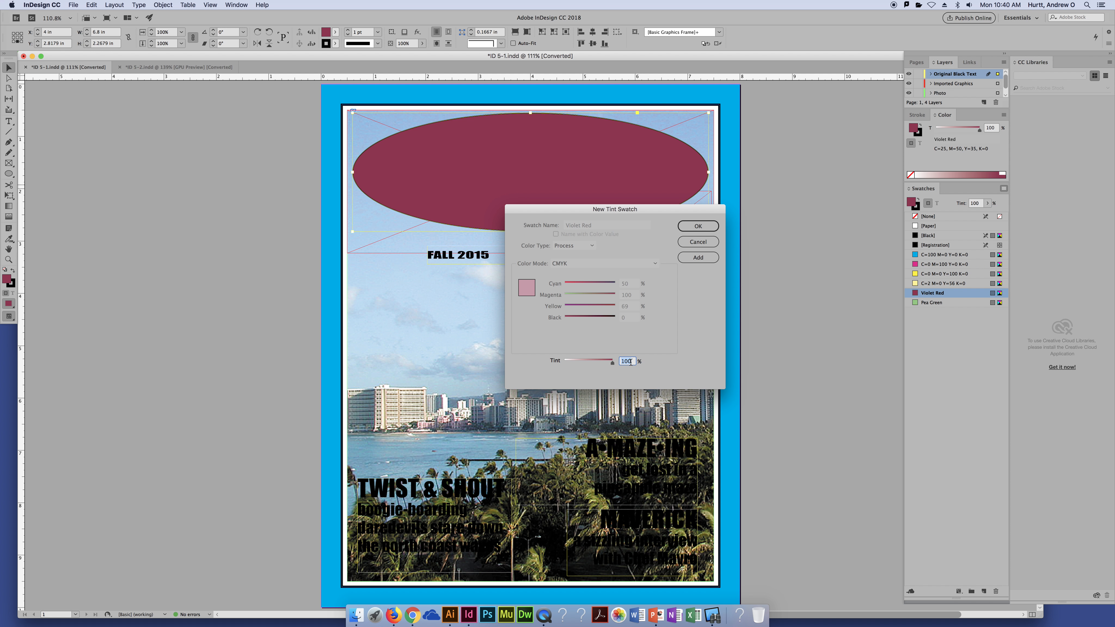
pyautogui.write('50')
pyautogui.press('Tab')
pyautogui.click(710, 227)
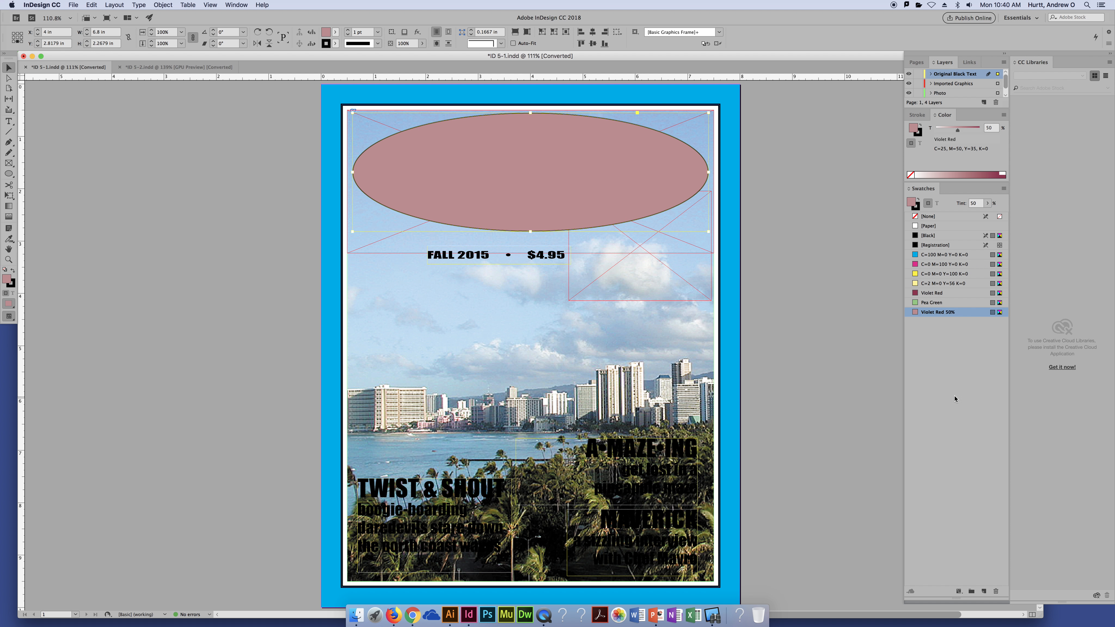
# Deselect the ellipse and create another tint swatch of Violet Red at 20%.
pyautogui.click(799, 227)
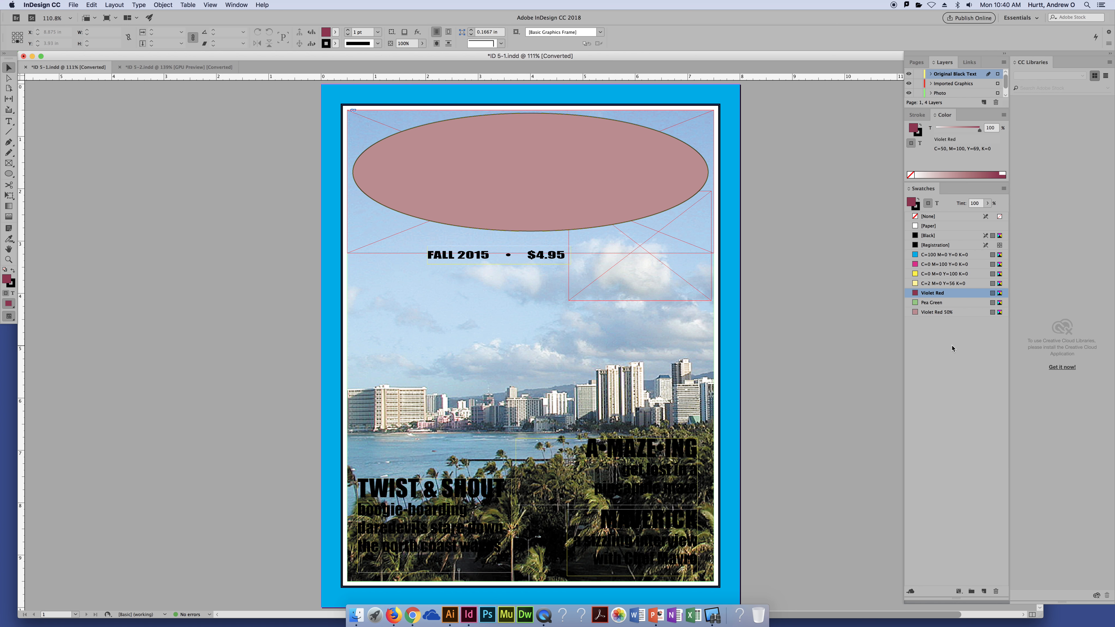
pyautogui.click(1003, 189)
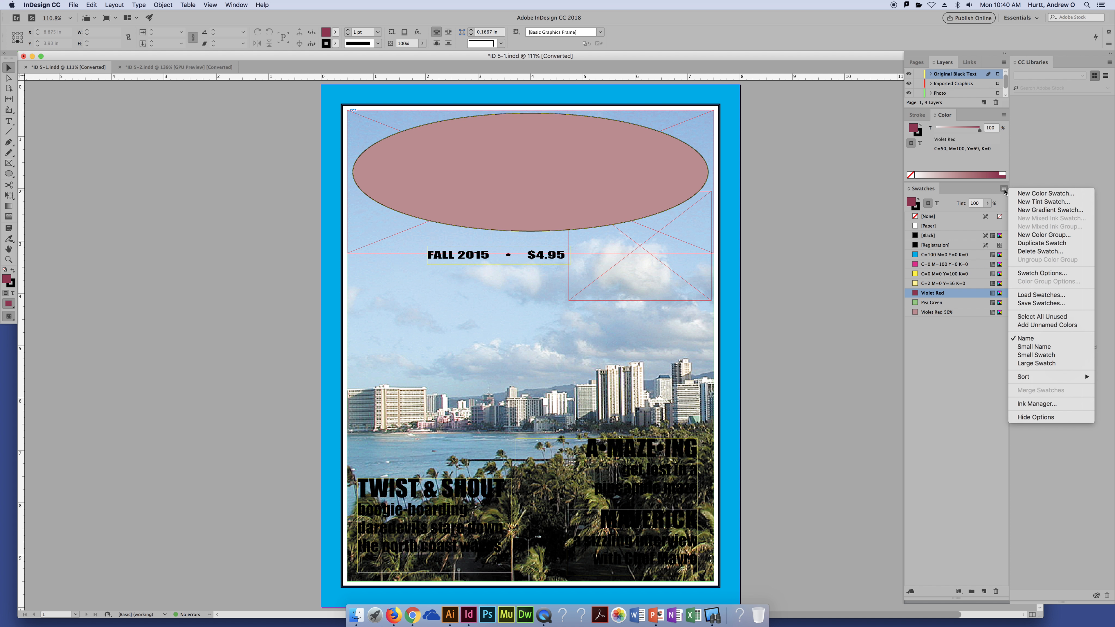
pyautogui.press('Return')
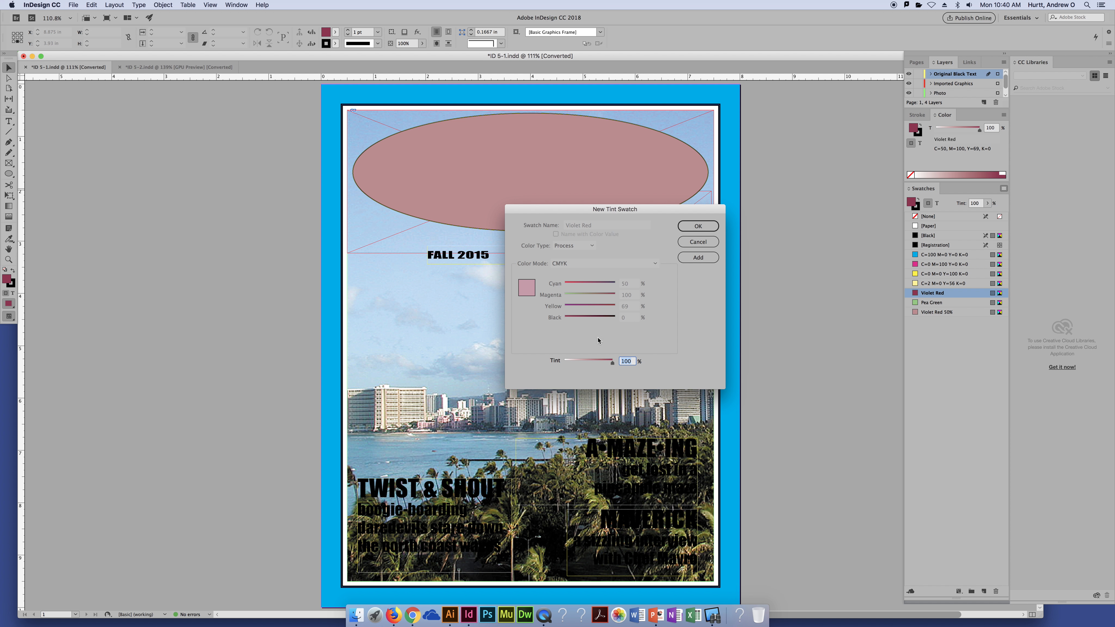
pyautogui.write('20')
pyautogui.press('Return')
# Fill the ellipse with the Violet Red 20% tint swatch and deselect it.
pyautogui.click(593, 150)
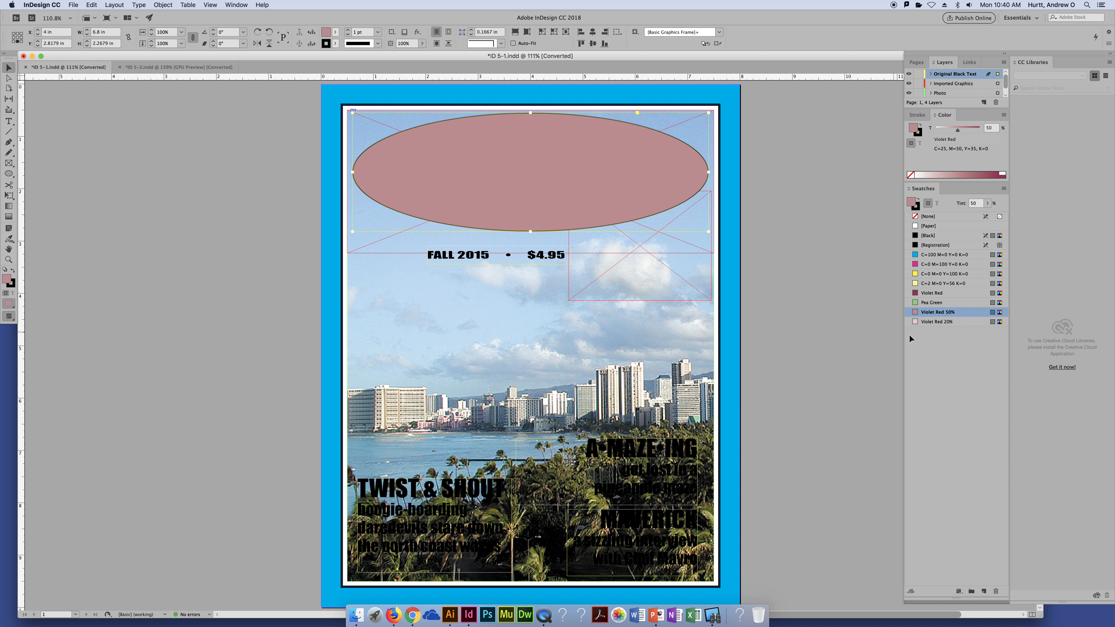
pyautogui.click(932, 322)
pyautogui.click(813, 272)
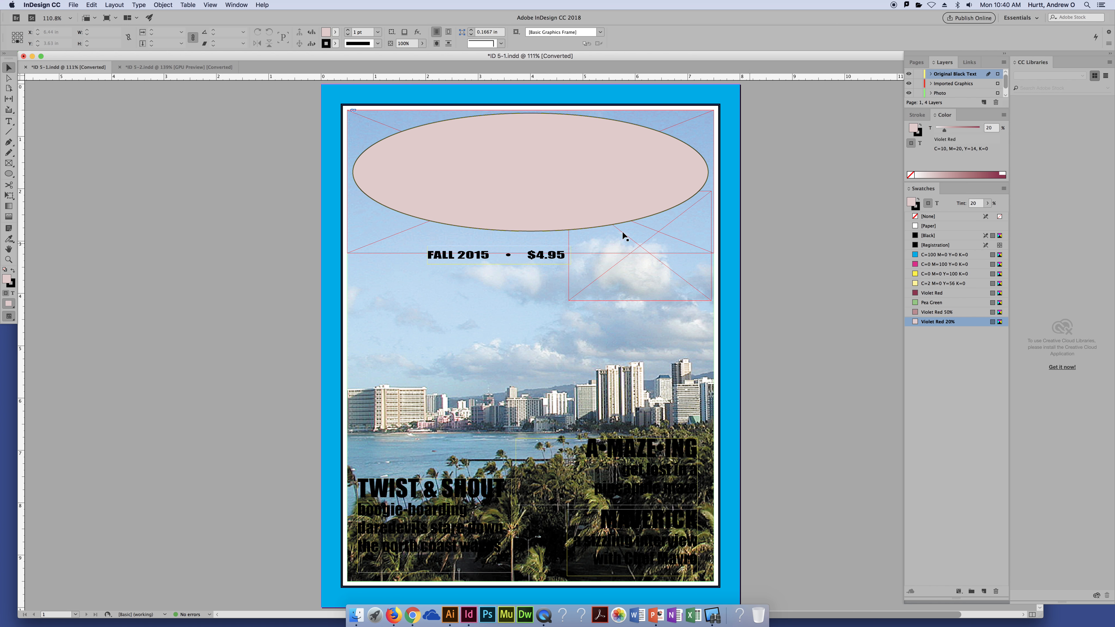
# Move the ellipse down over the date and price line, undo that move, and deselect the ellipse.
pyautogui.moveTo(646, 187); pyautogui.dragTo(645, 248)
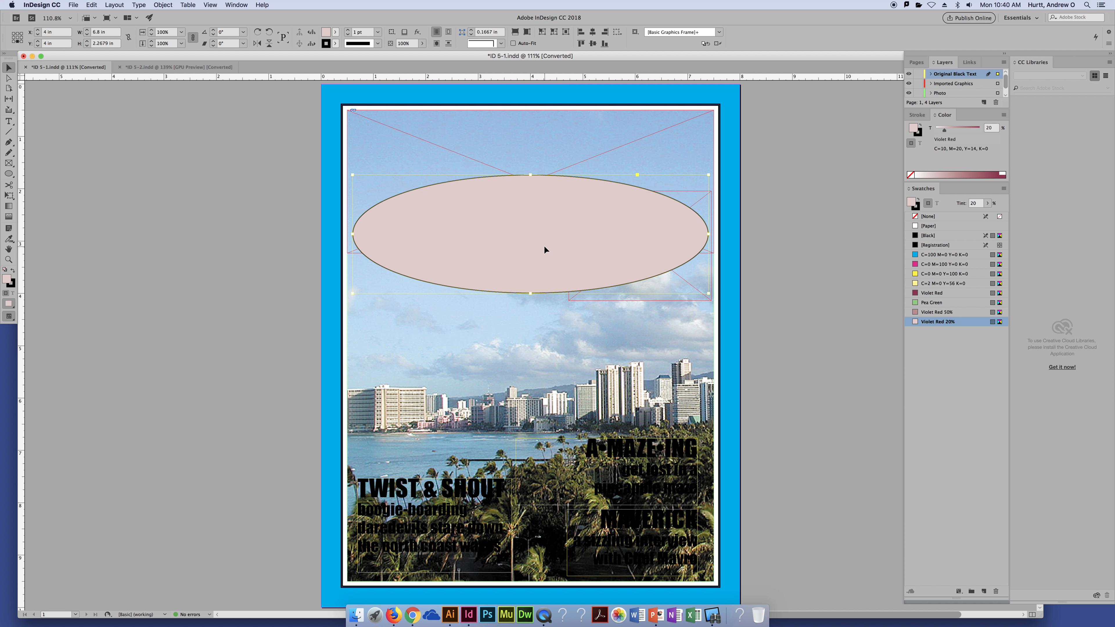
pyautogui.press('super+z')
pyautogui.click(807, 211)
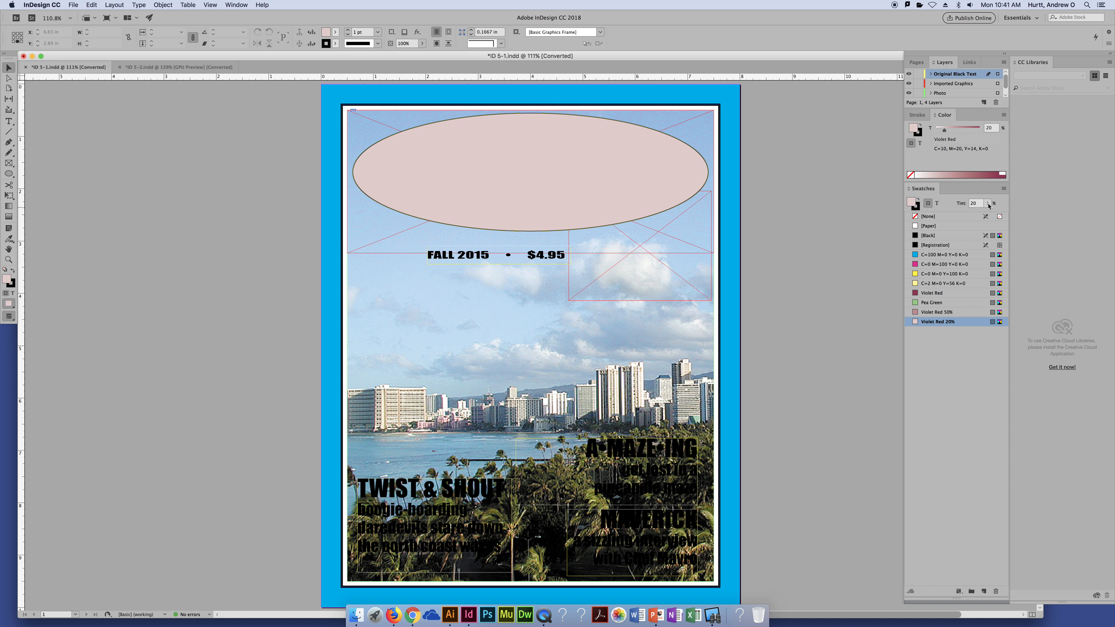
# Examine the swatch options of Violet Red and of its 50% tint swatch.
pyautogui.click(1004, 189)
pyautogui.click(959, 381)
pyautogui.click(975, 293)
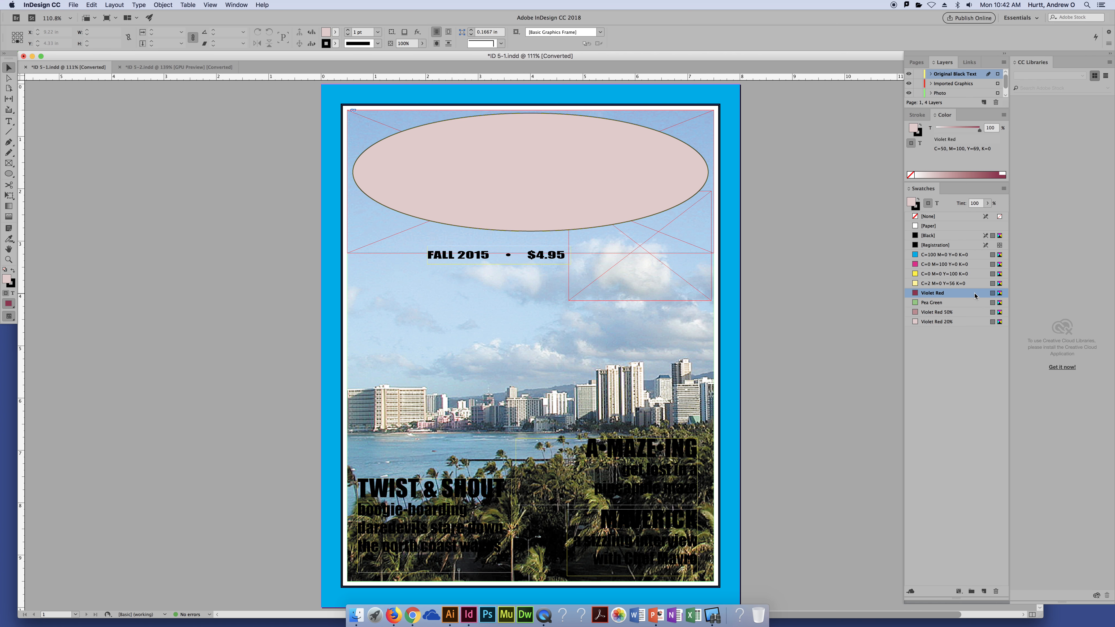
pyautogui.doubleClick(956, 297)
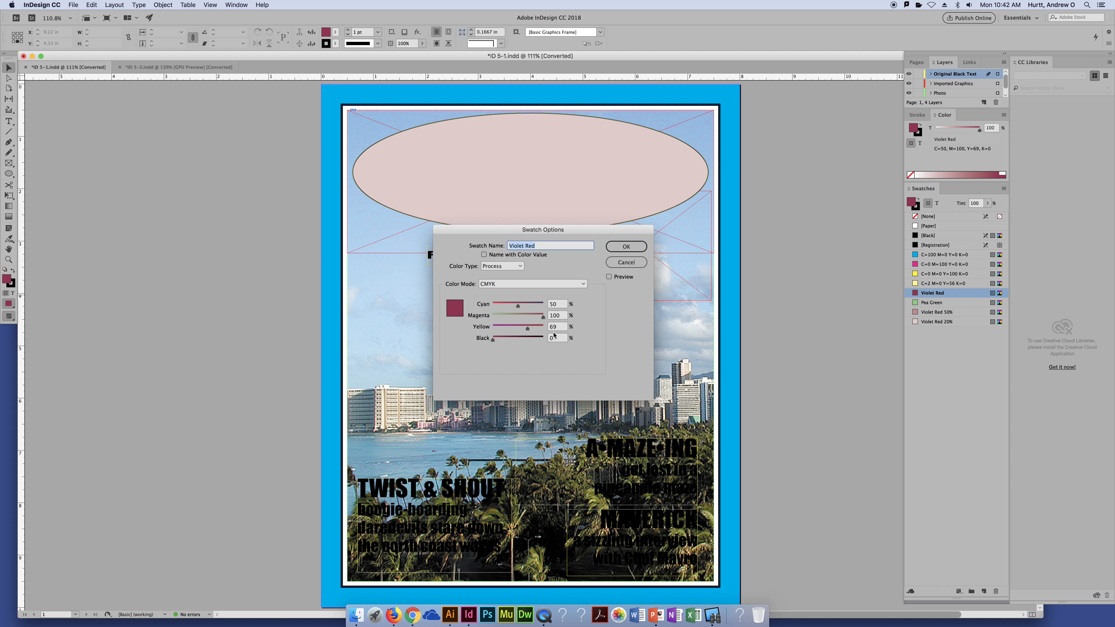
pyautogui.click(640, 247)
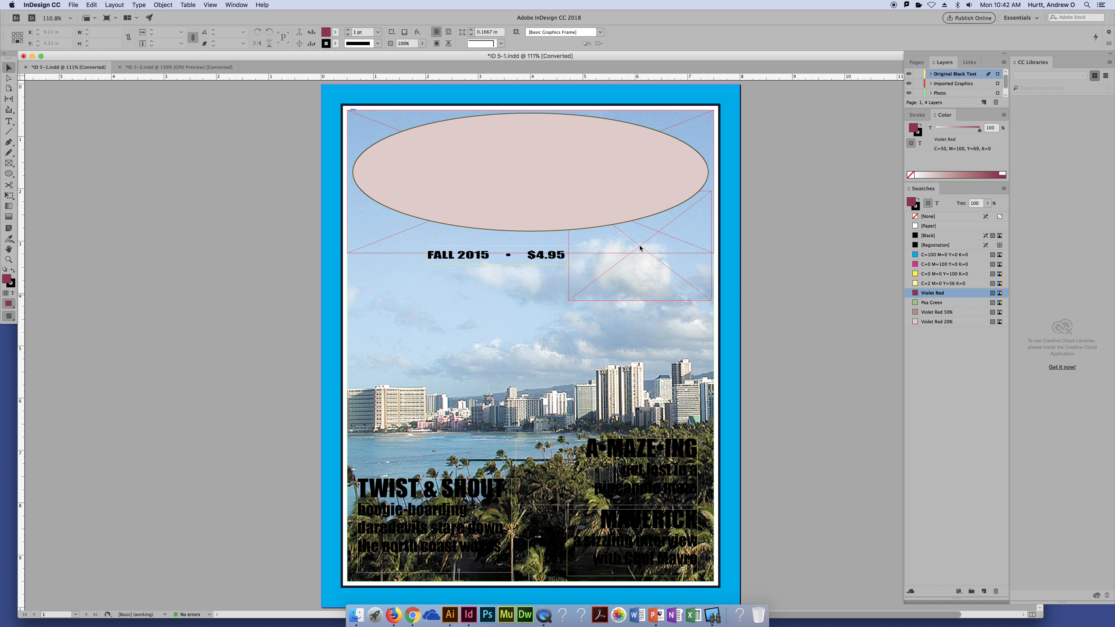
pyautogui.doubleClick(956, 312)
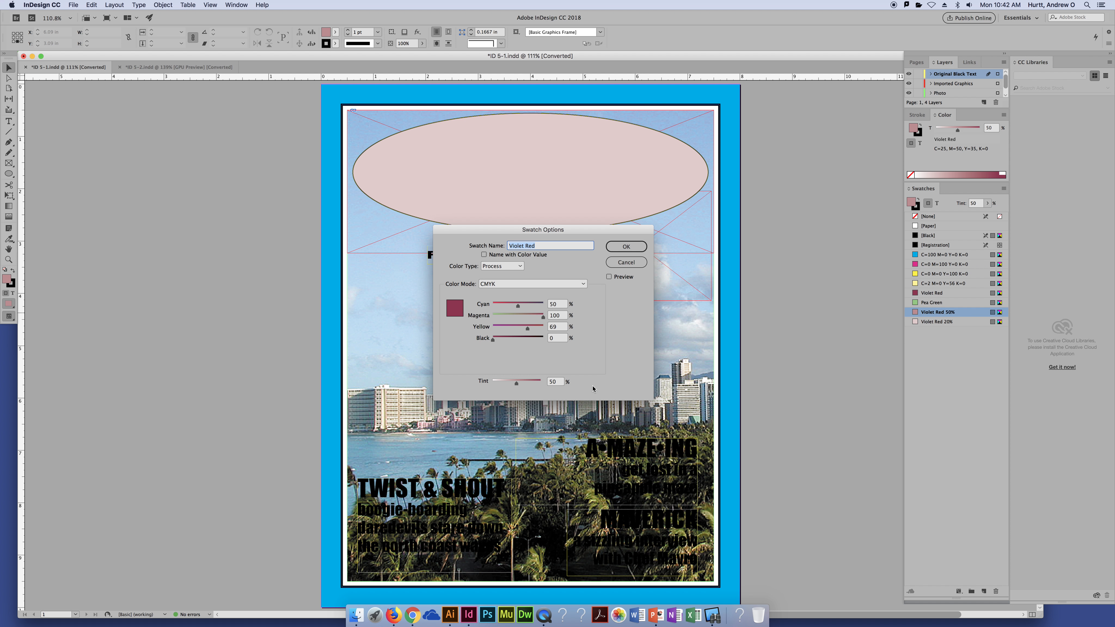
pyautogui.click(624, 266)
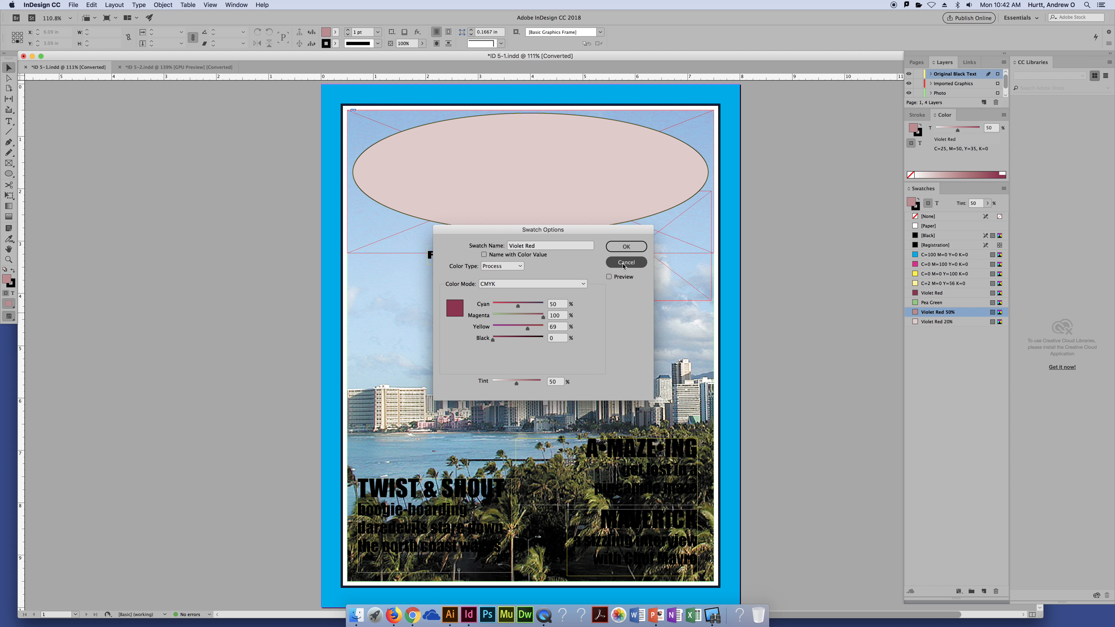
# Close the tint's swatch options, examine the new tint swatch settings for Violet Red, and cancel them.
pyautogui.click(626, 262)
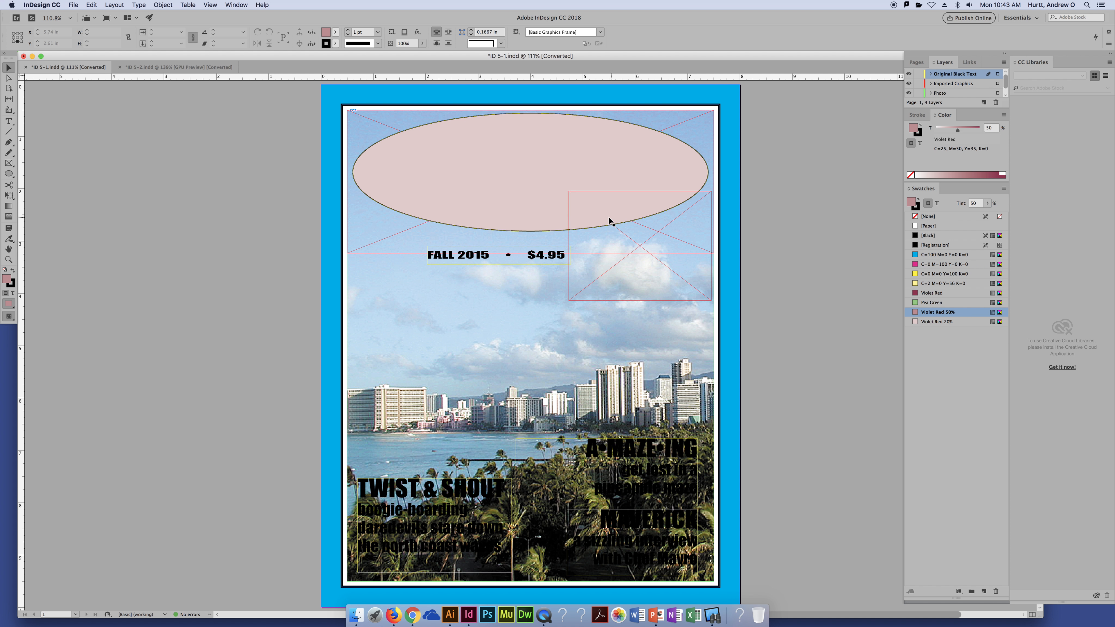
pyautogui.click(955, 294)
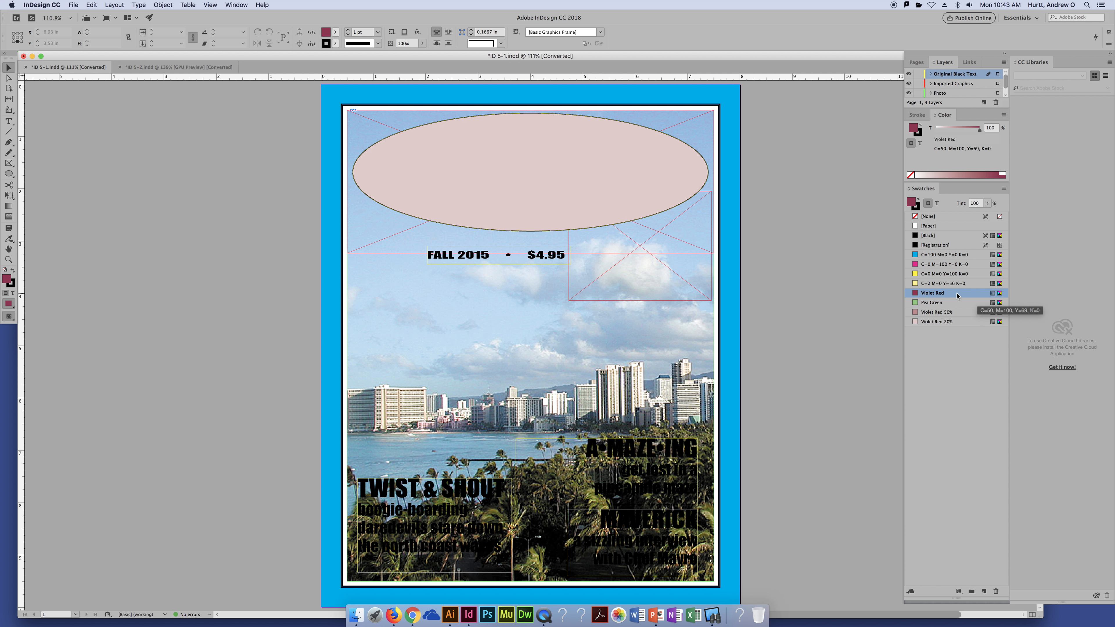
pyautogui.click(1004, 188)
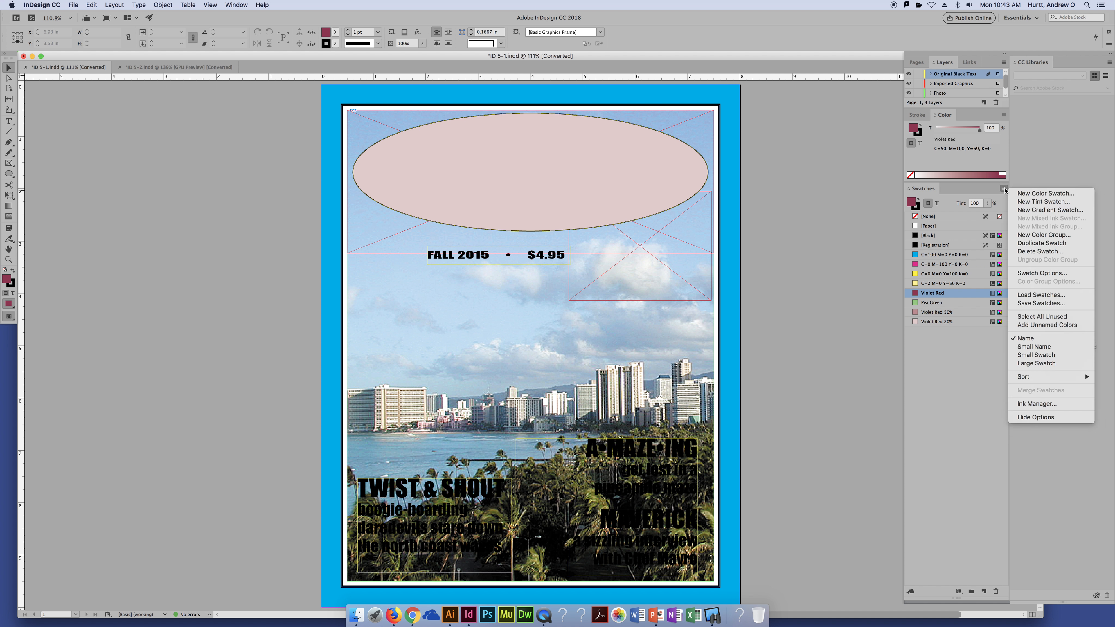
pyautogui.click(1044, 201)
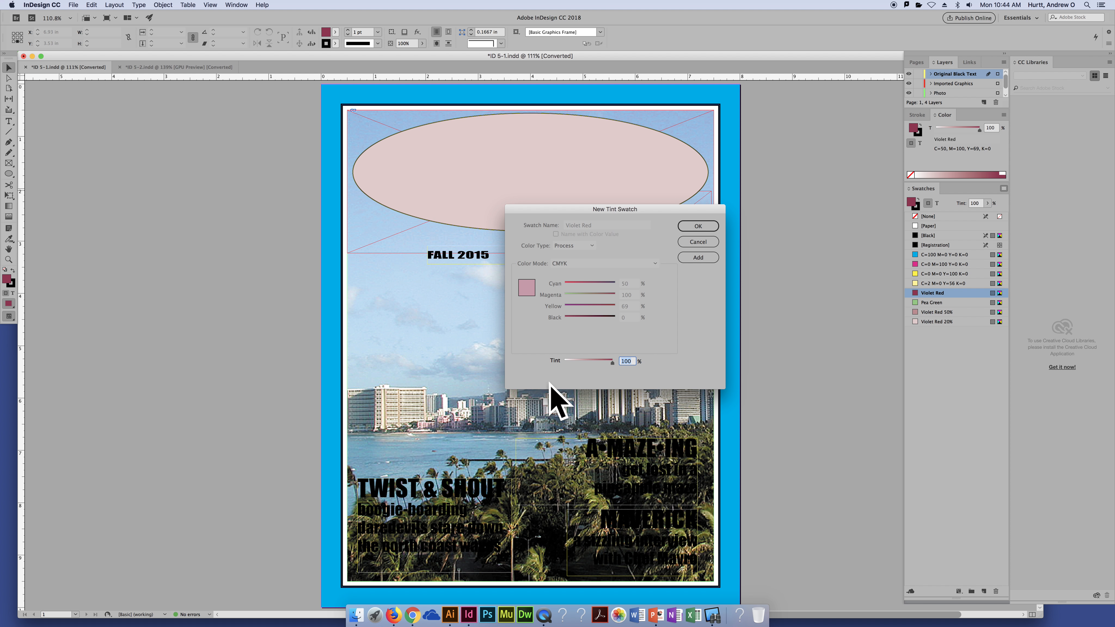
pyautogui.click(698, 242)
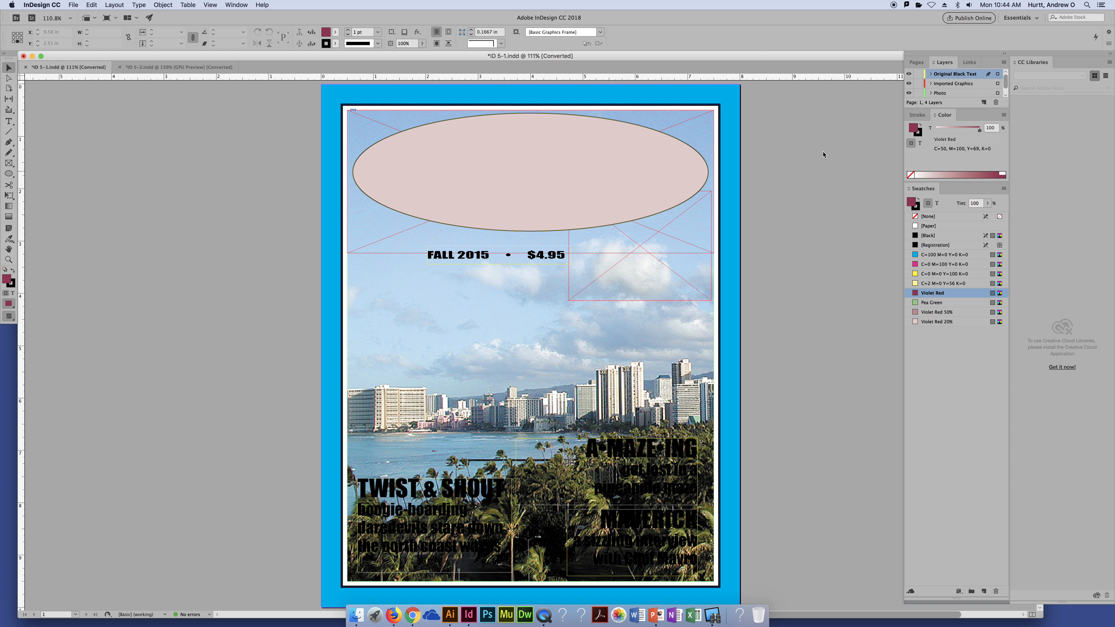
# Try Violet Red, magenta and the two yellow swatches as the ellipse's fill, and settle on Pea Green.
pyautogui.click(604, 192)
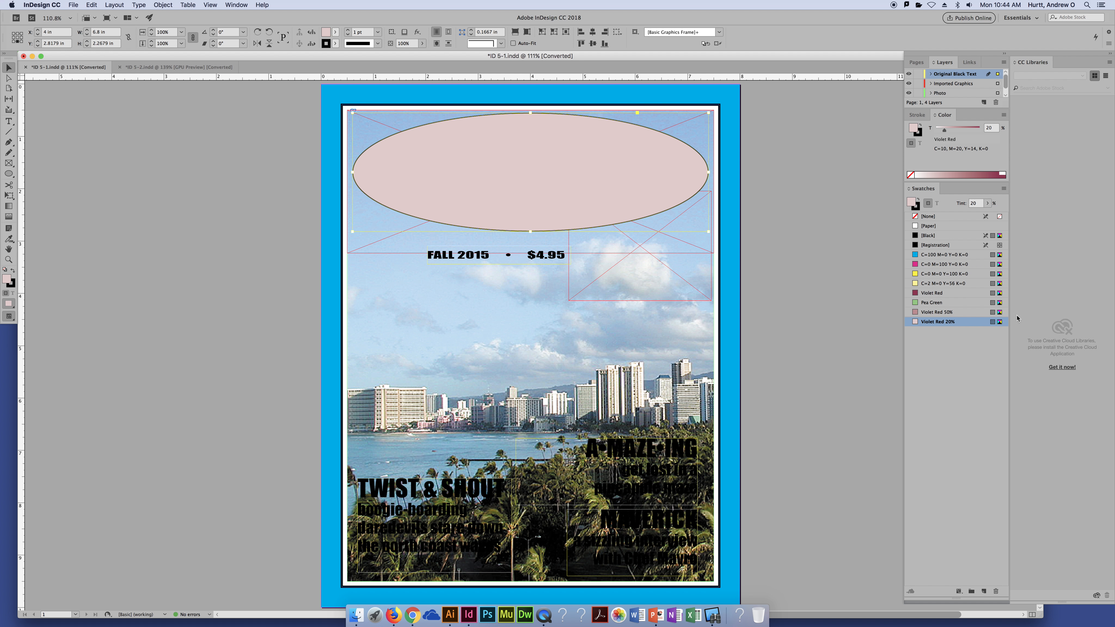
pyautogui.click(962, 294)
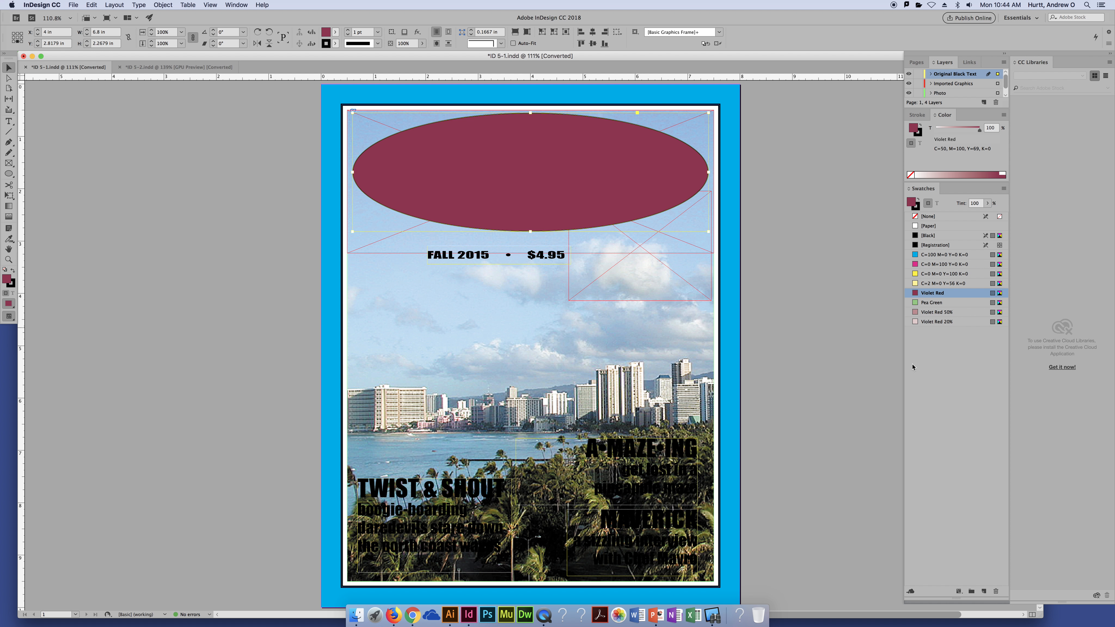
pyautogui.click(954, 264)
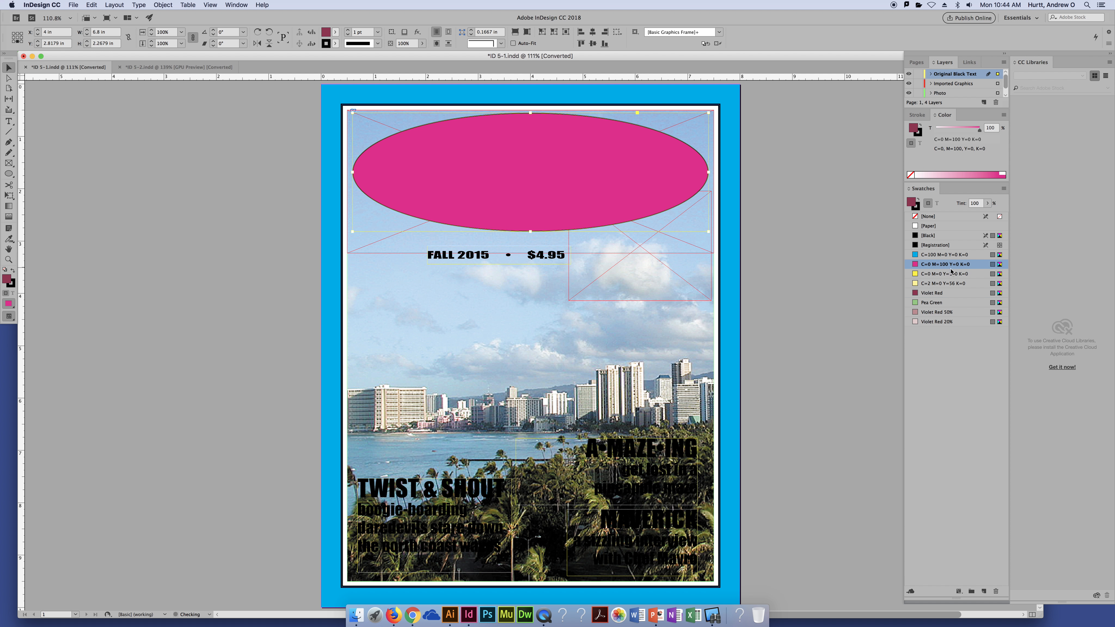
pyautogui.click(952, 274)
pyautogui.click(952, 283)
pyautogui.click(953, 293)
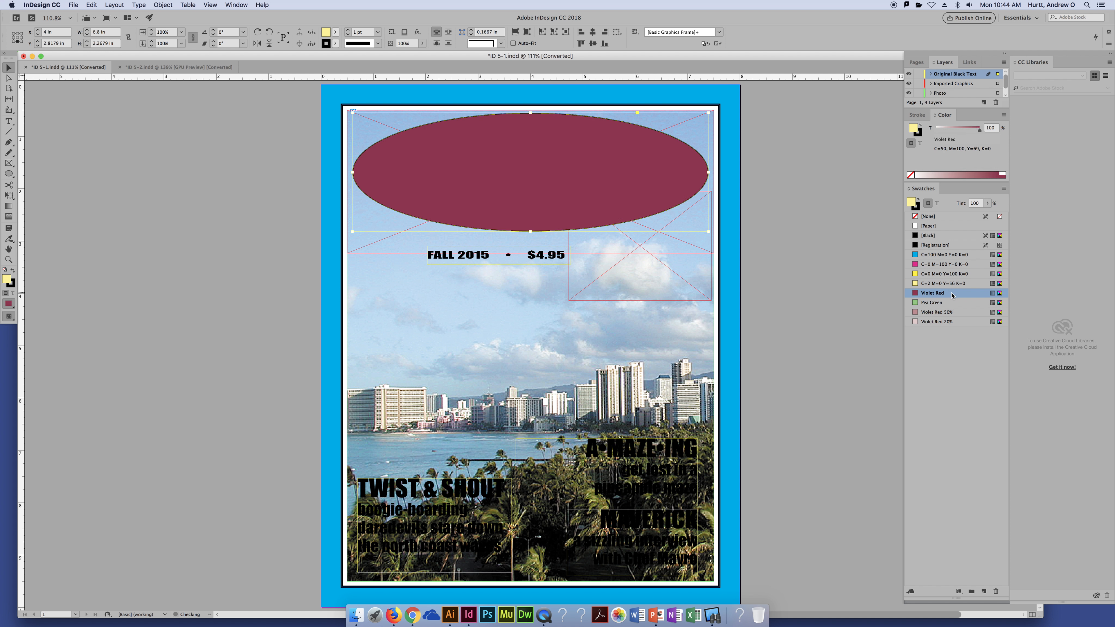
pyautogui.click(952, 304)
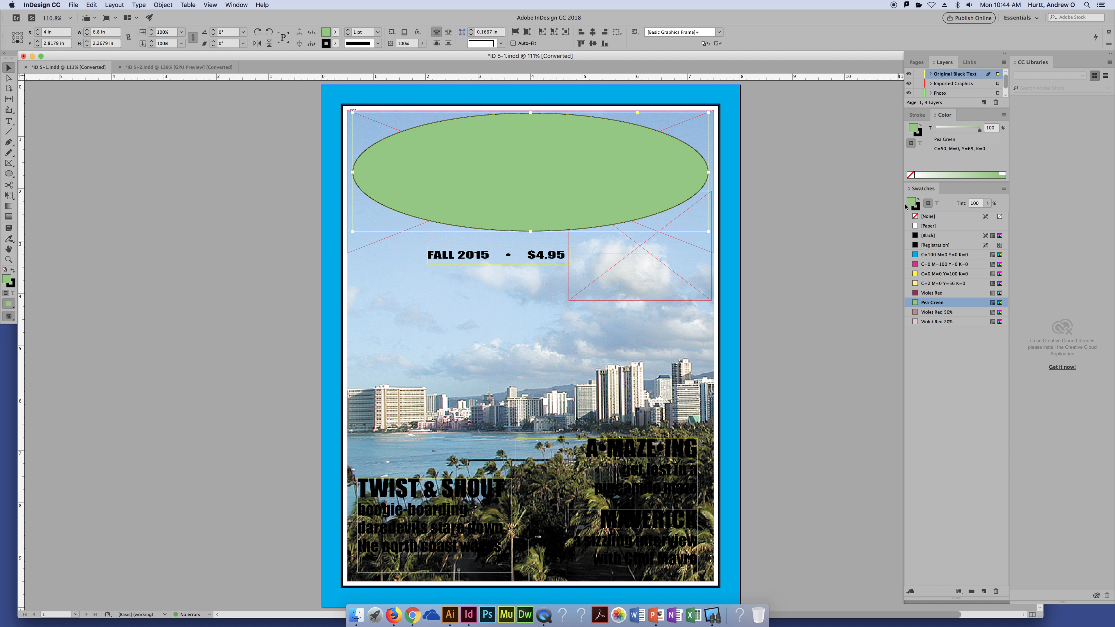
# Remove the ellipse's stroke by setting its stroke color to None.
pyautogui.click(919, 209)
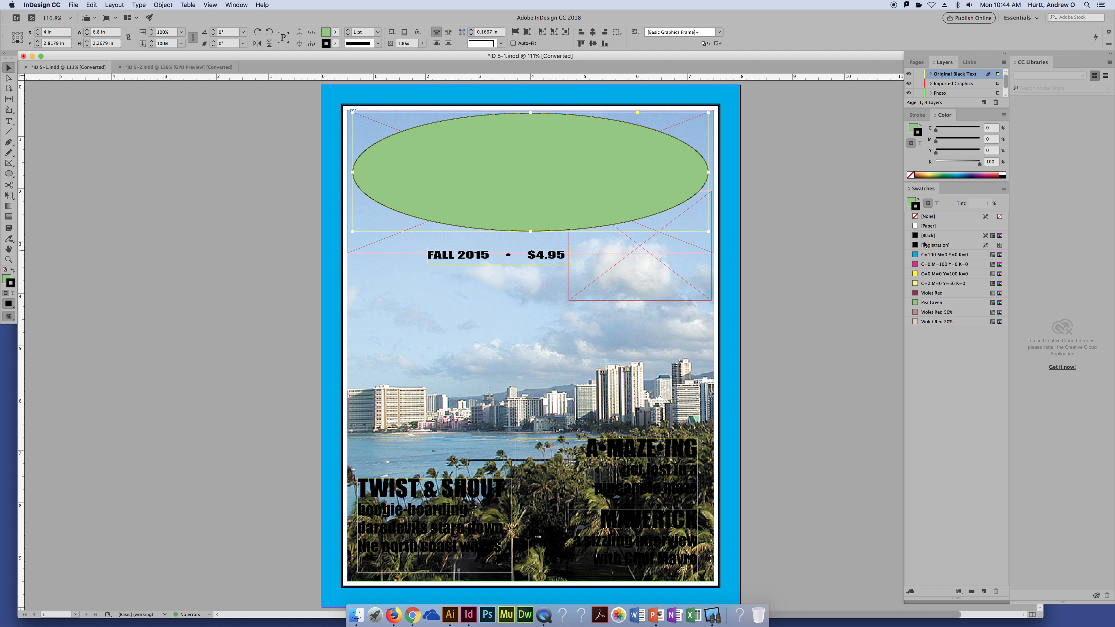
pyautogui.click(914, 217)
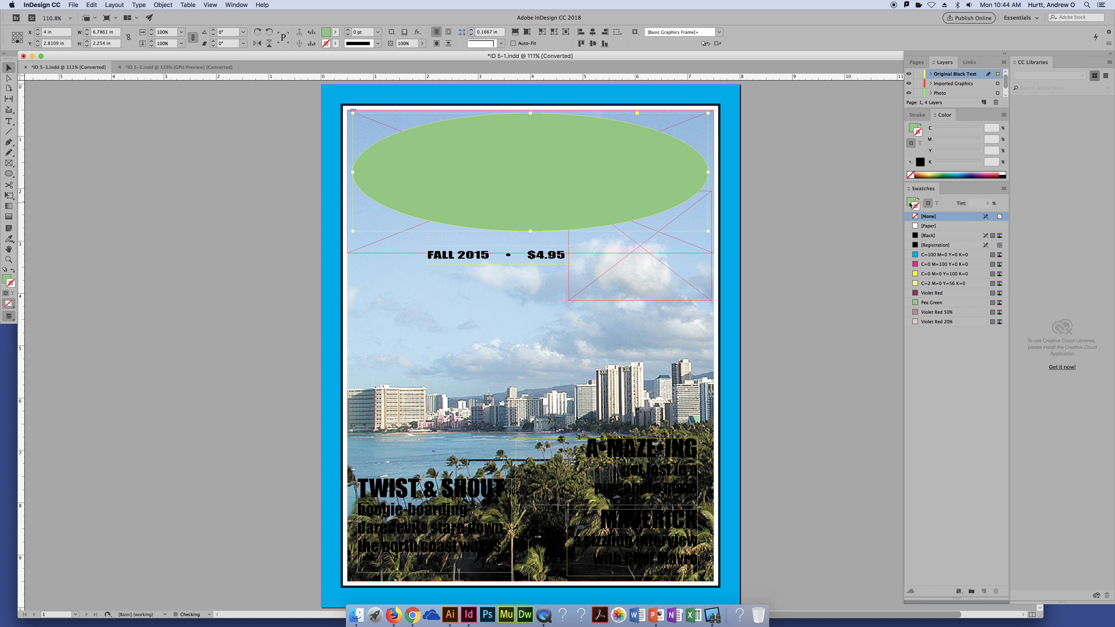
# Try setting the ellipse's fill to None, undo that change, and deselect the ellipse.
pyautogui.click(911, 205)
pyautogui.click(781, 185)
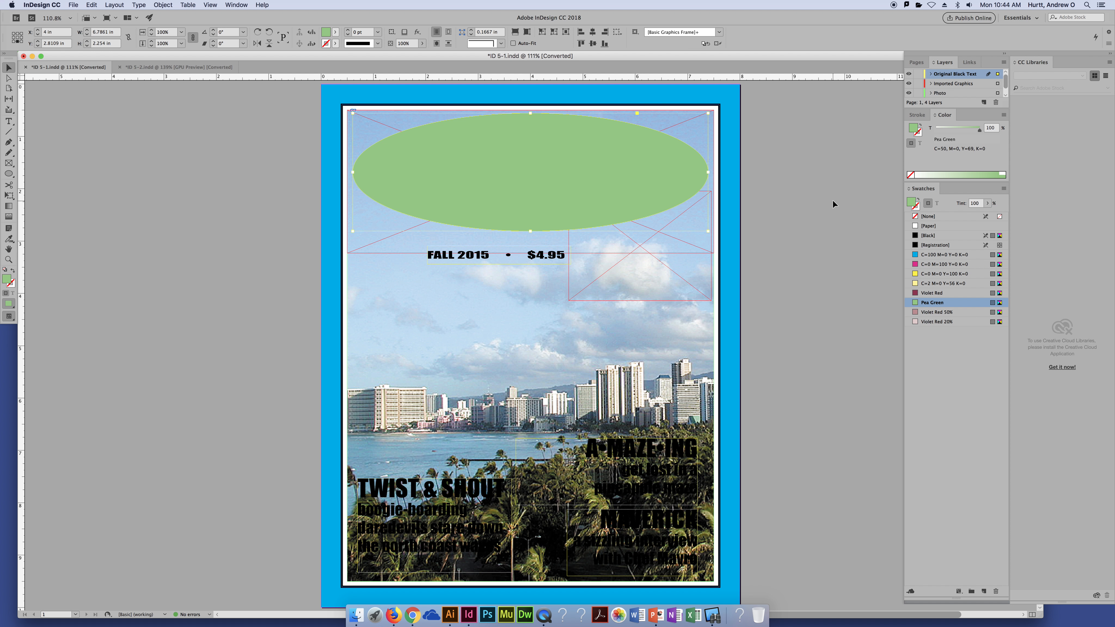
pyautogui.click(939, 217)
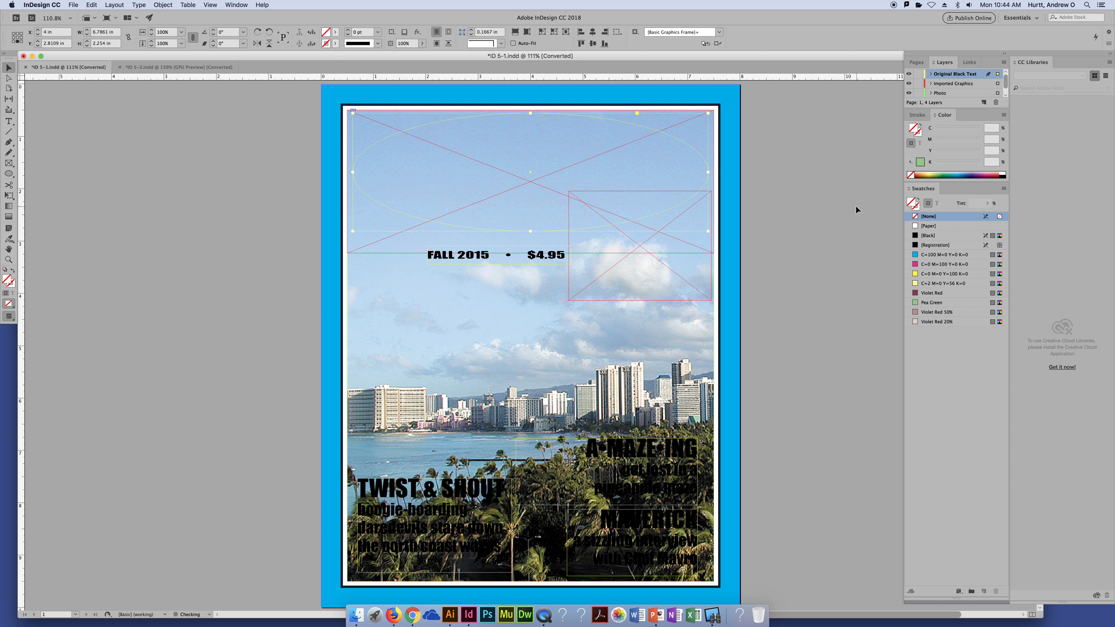
pyautogui.press('super+z')
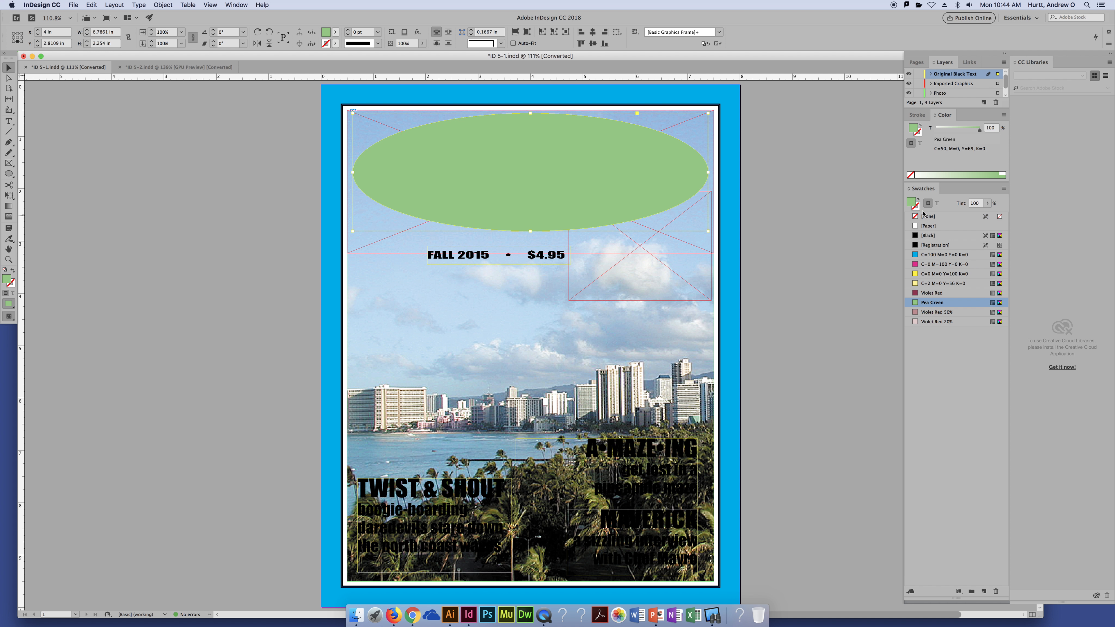
pyautogui.click(811, 214)
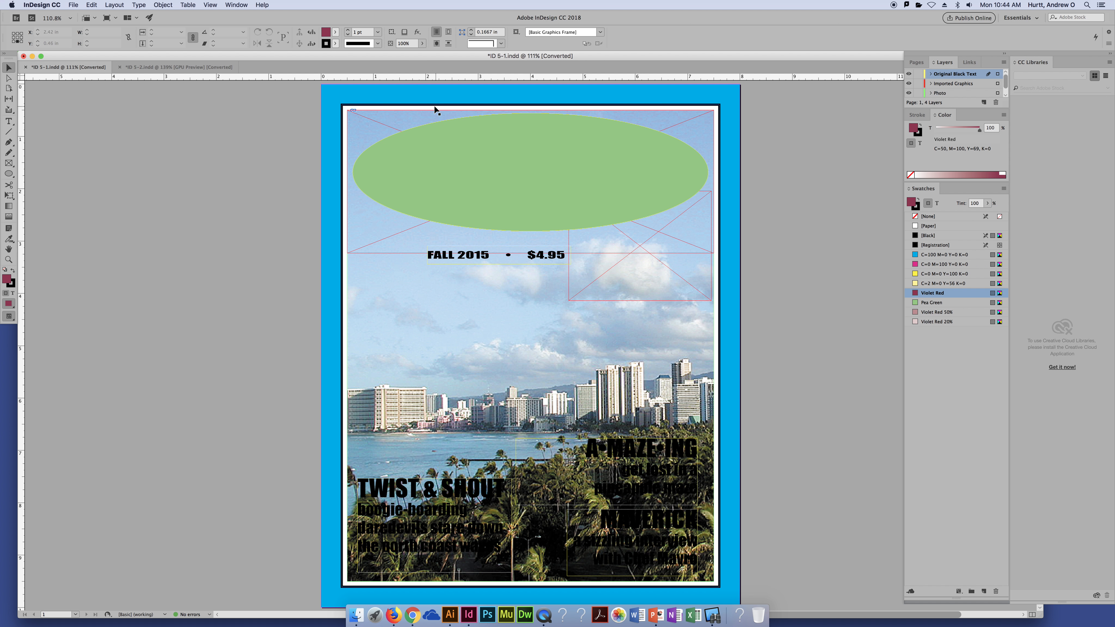
# Examine the stroke and fill swatch choices available for the selected ellipse, and deselect it.
pyautogui.click(488, 152)
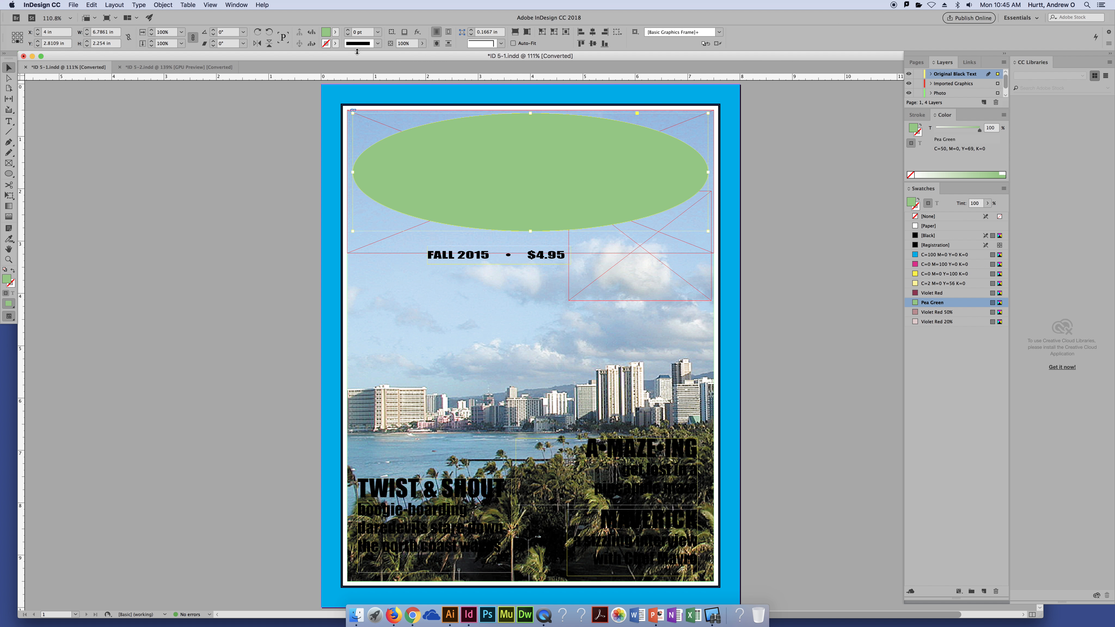
pyautogui.click(330, 43)
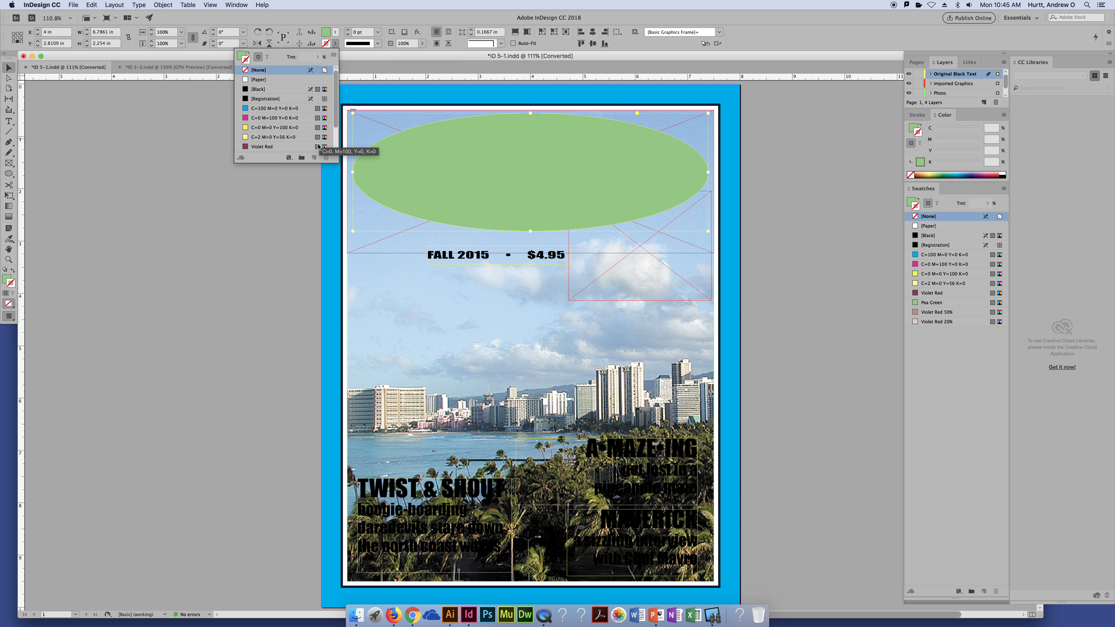
pyautogui.scroll(-2, 290, 113)
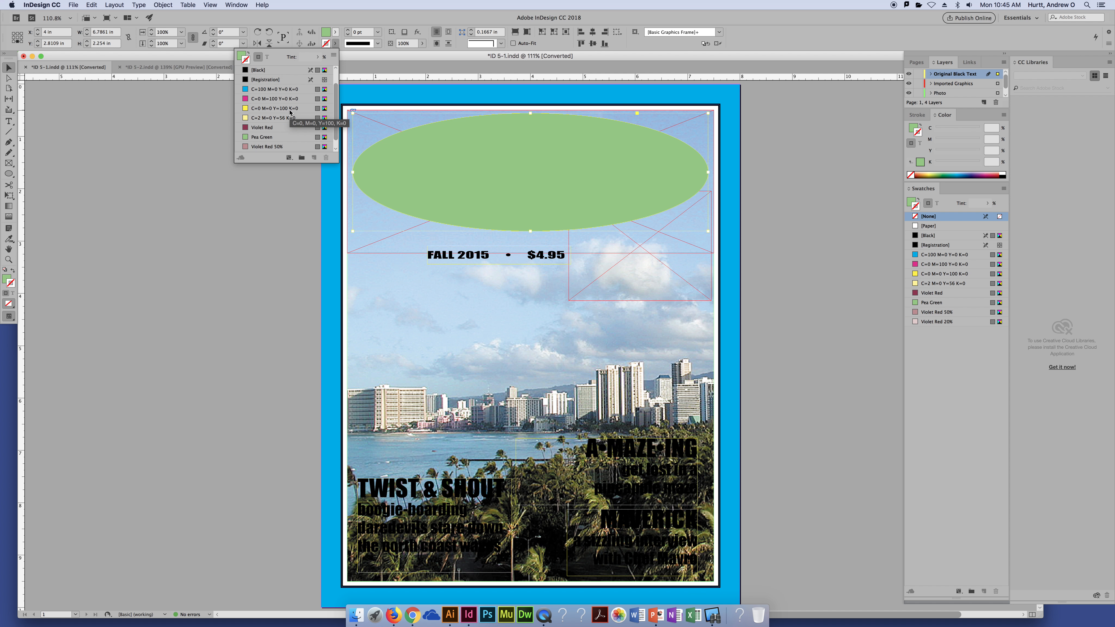
pyautogui.click(336, 32)
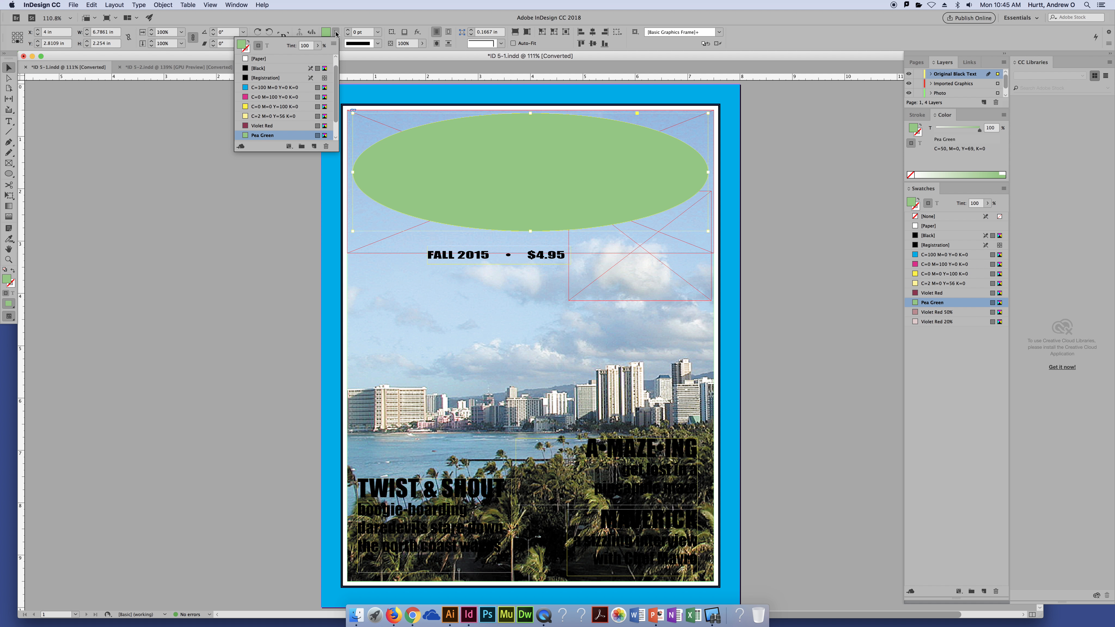
pyautogui.scroll(1, 281, 102)
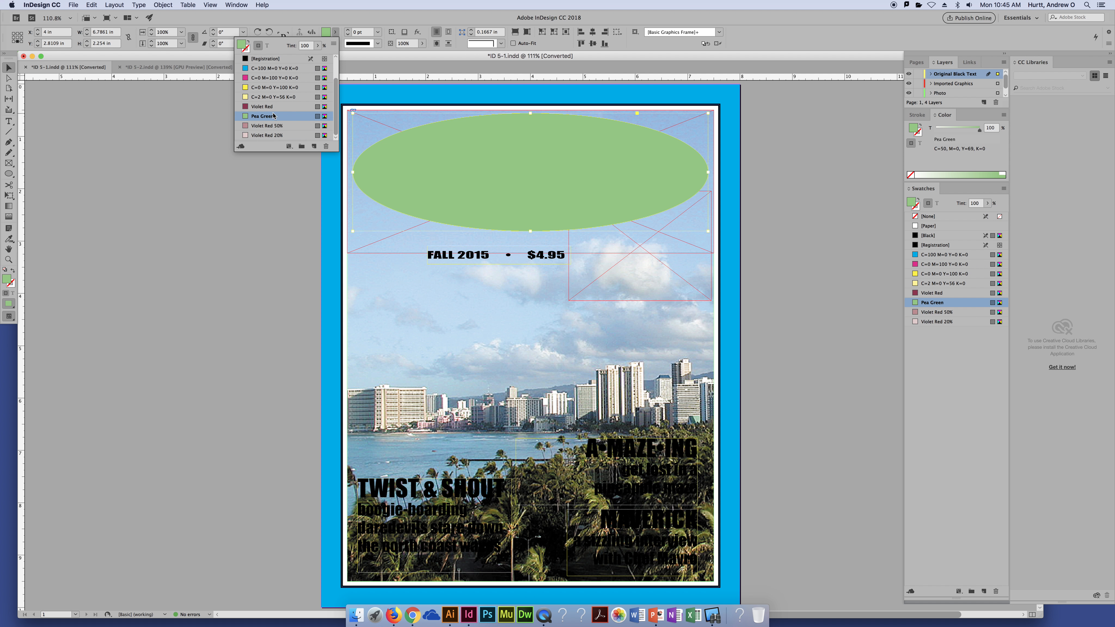
pyautogui.click(828, 145)
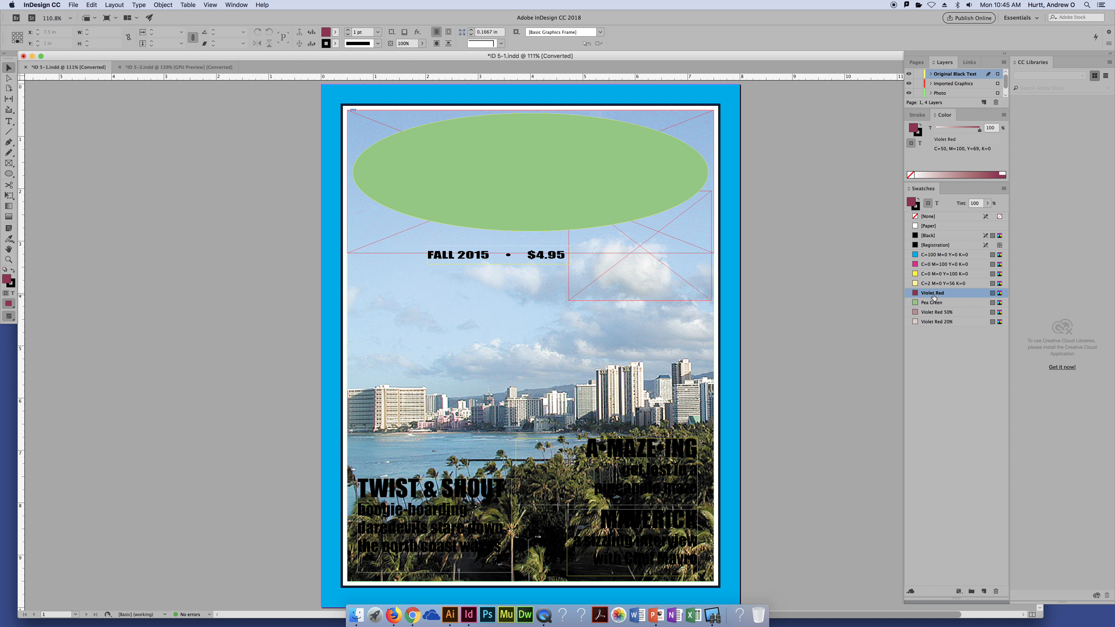
# Apply the Violet Red swatch directly to the blue outer border without selecting it, and undo the change.
pyautogui.moveTo(934, 298); pyautogui.dragTo(728, 145)
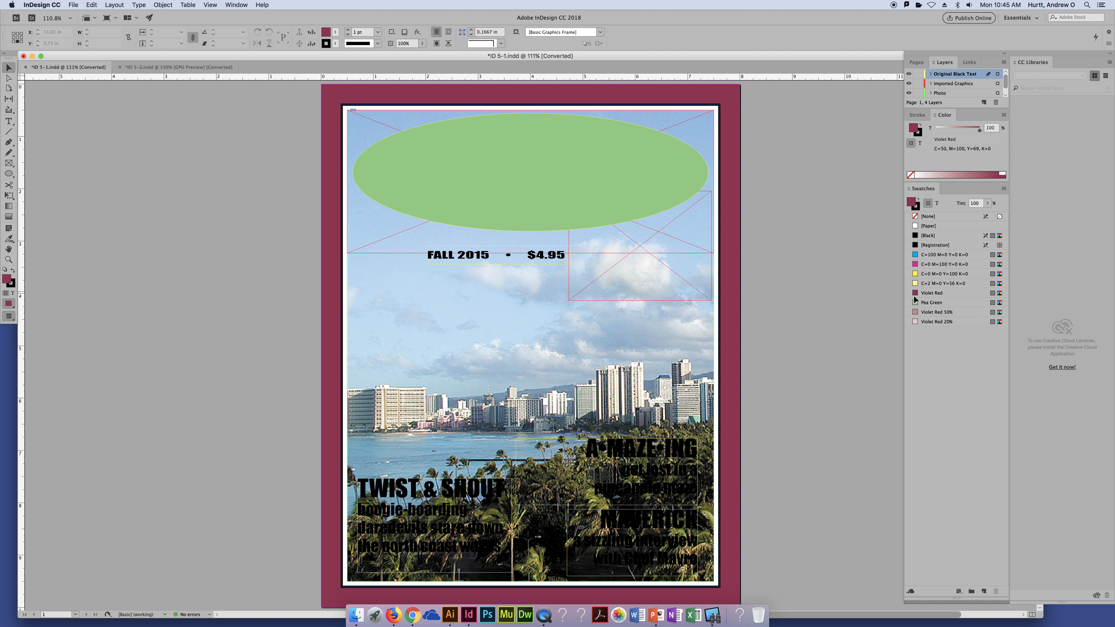
pyautogui.press('super+z')
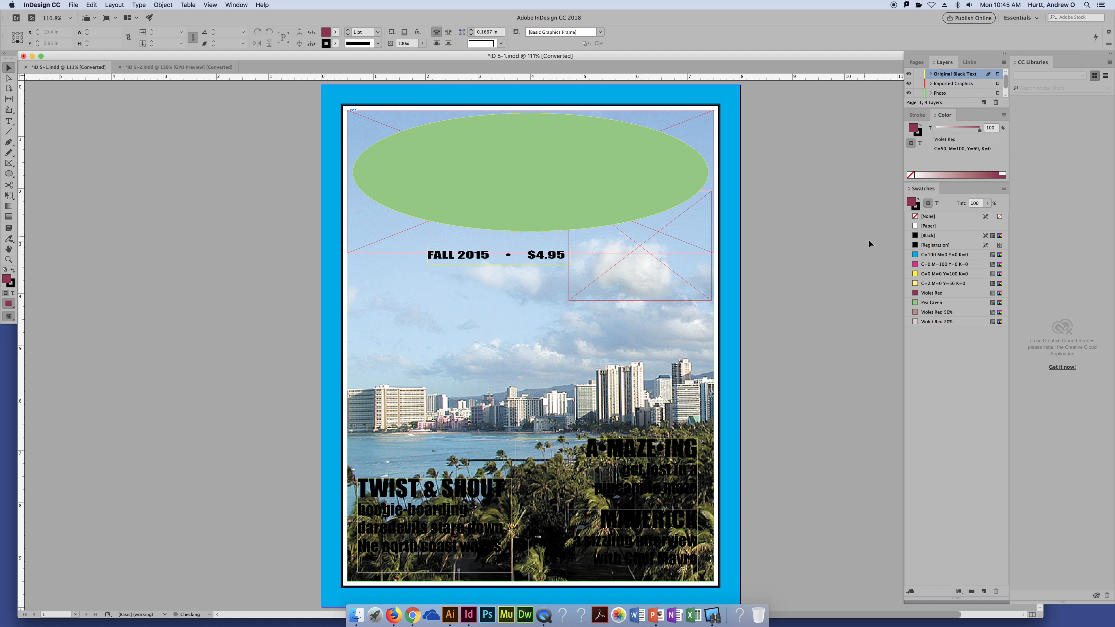
# Magnify the screen, apply the Violet Red swatch directly to the thin black stroke around the photo, and undo the change.
pyautogui.click(931, 293)
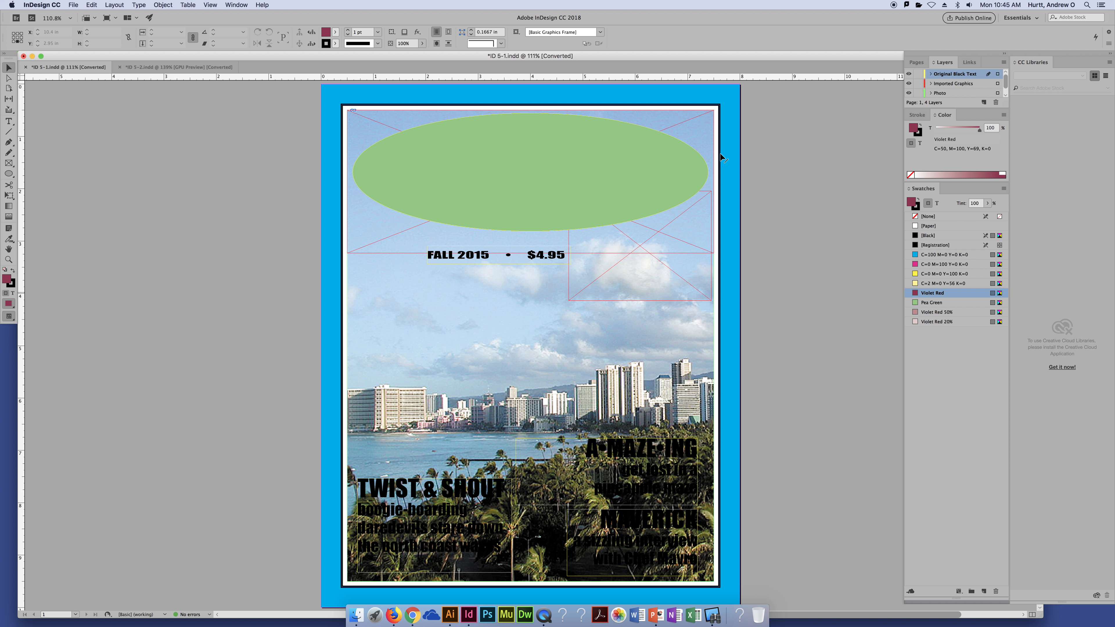
pyautogui.press('alt+super+8')
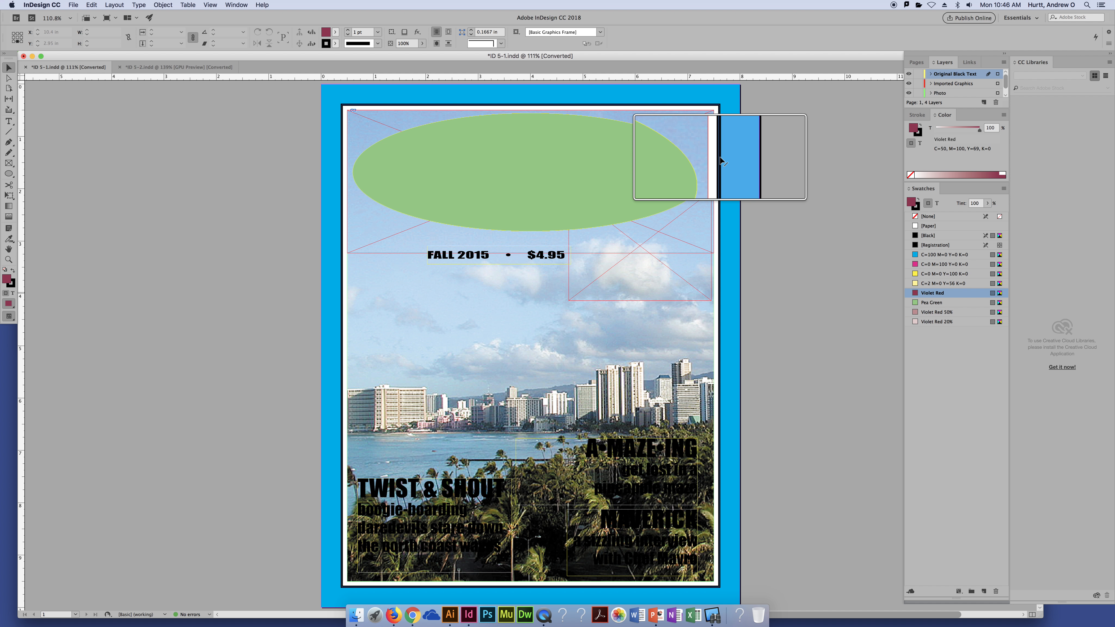
pyautogui.moveTo(720, 160); pyautogui.dragTo(719, 159)
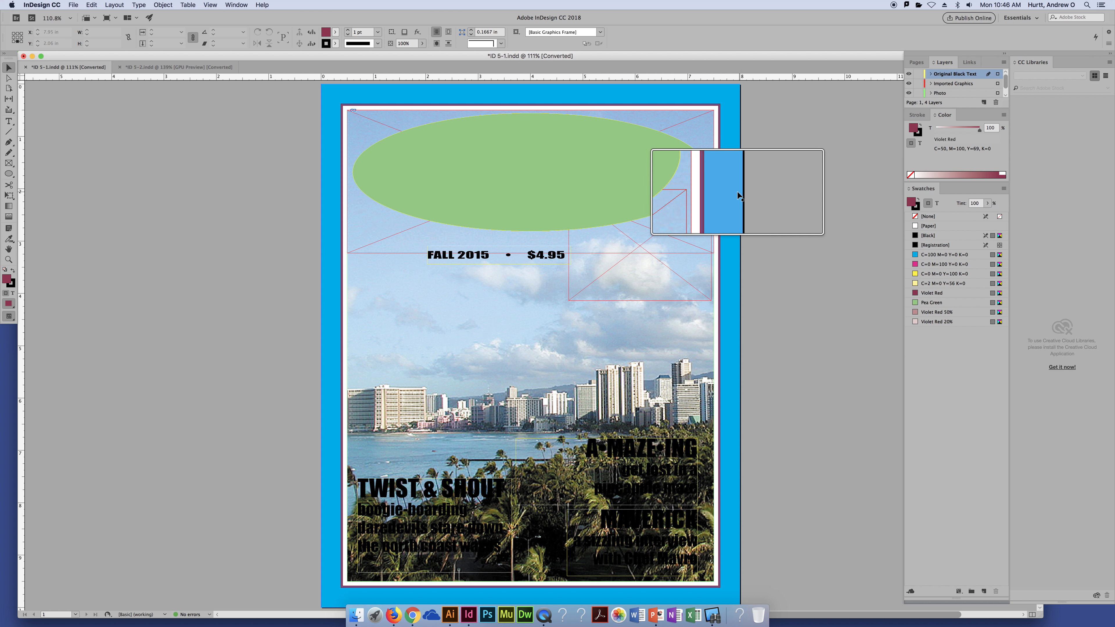
pyautogui.press('alt+super+8')
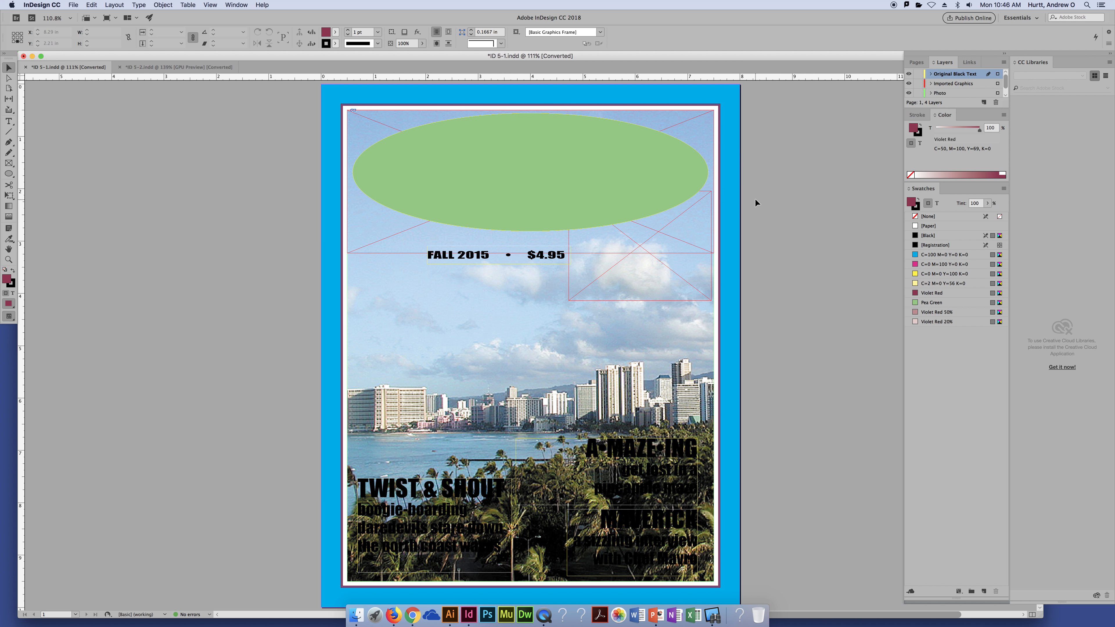
pyautogui.press('super+z')
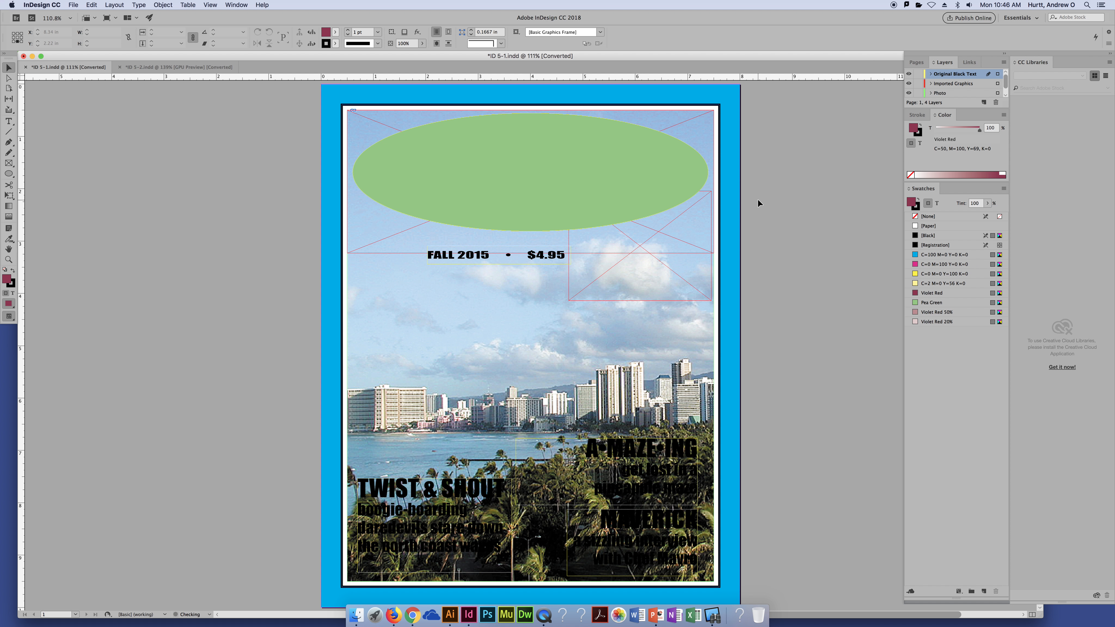
# Set the stroke color of the frame around the photo to Violet Red, check its swatch, and deselect the frame.
pyautogui.click(718, 179)
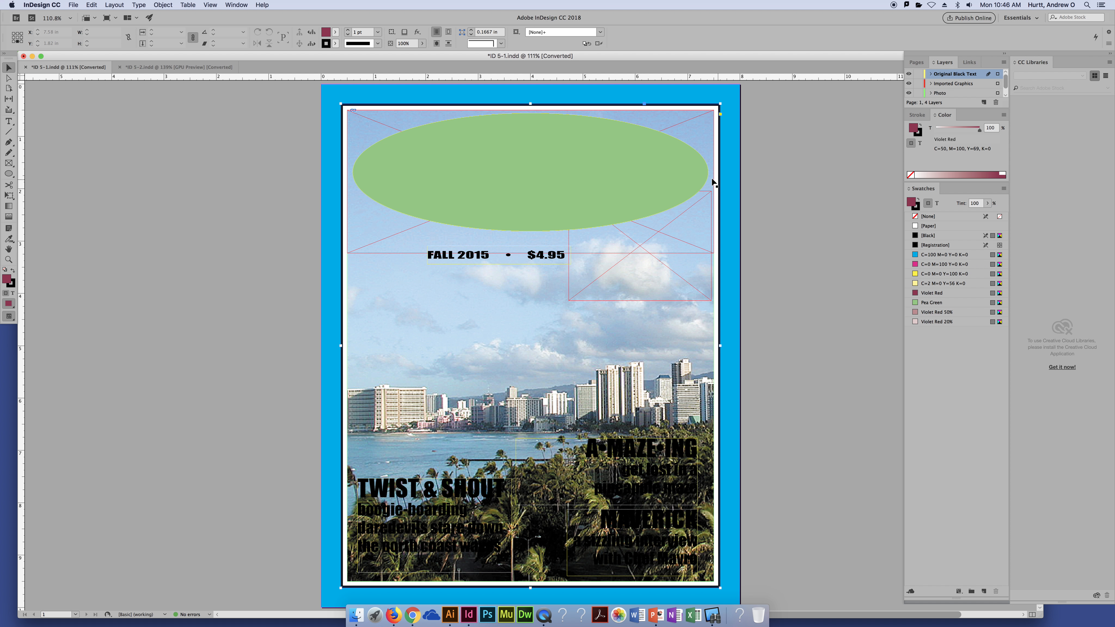
pyautogui.click(335, 46)
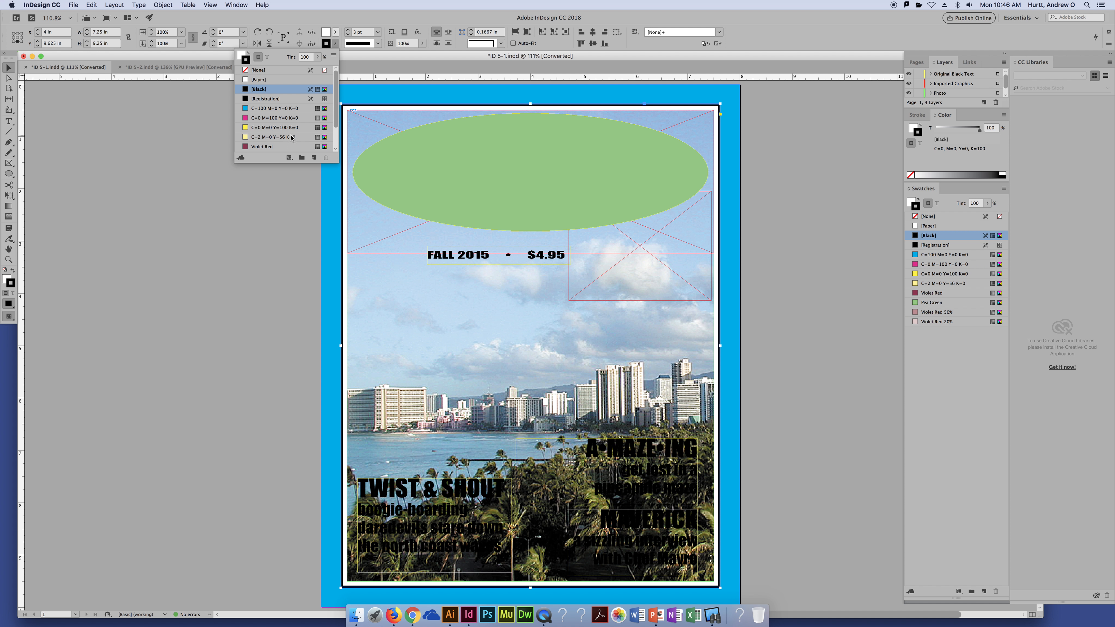
pyautogui.click(263, 146)
pyautogui.click(822, 192)
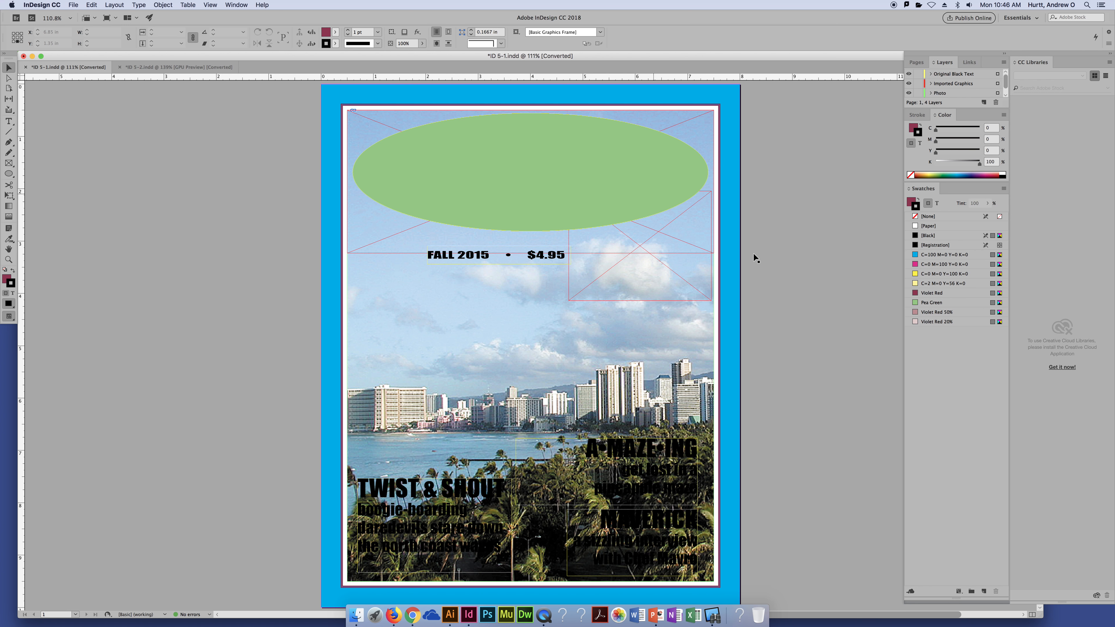
pyautogui.click(720, 180)
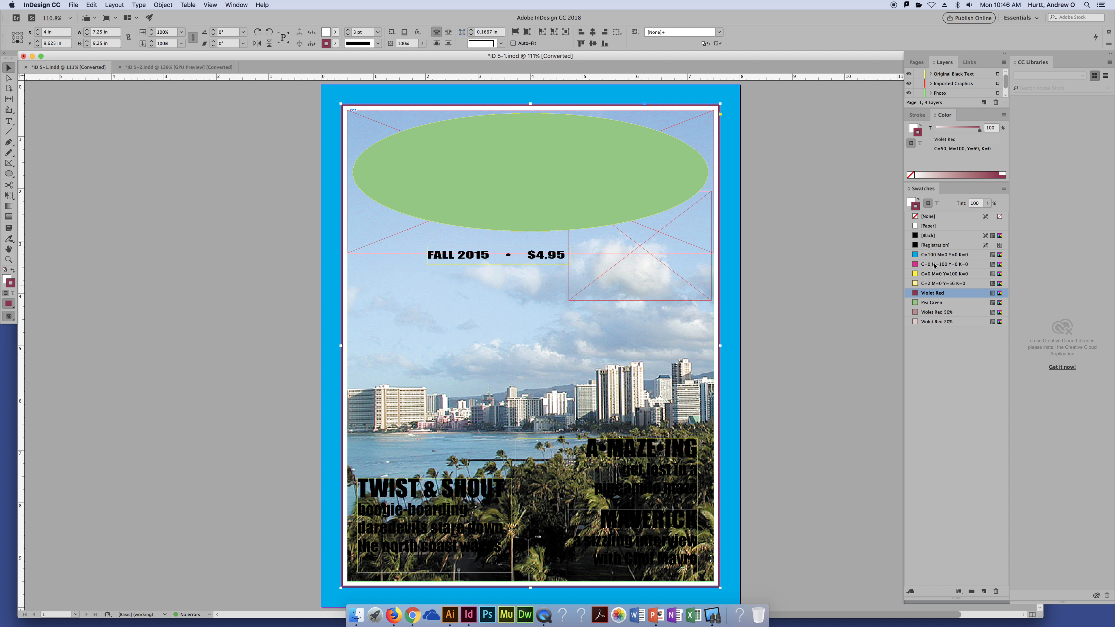
pyautogui.click(775, 203)
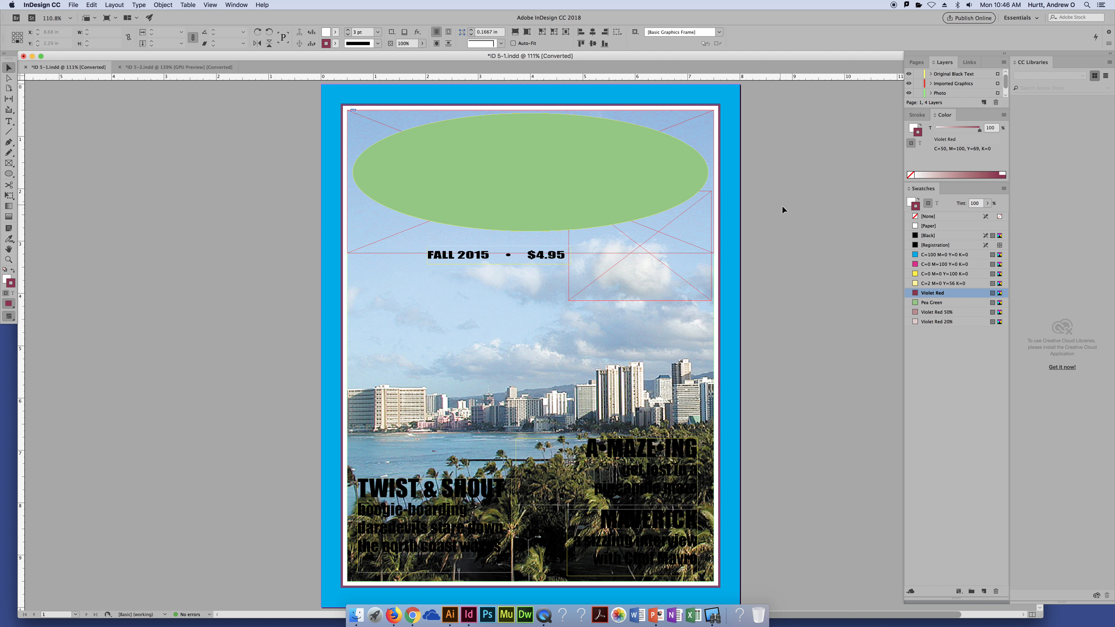
# Fill the large green ellipse with the C=0 M=100 Y=0 K=0 magenta swatch.
pyautogui.click(610, 180)
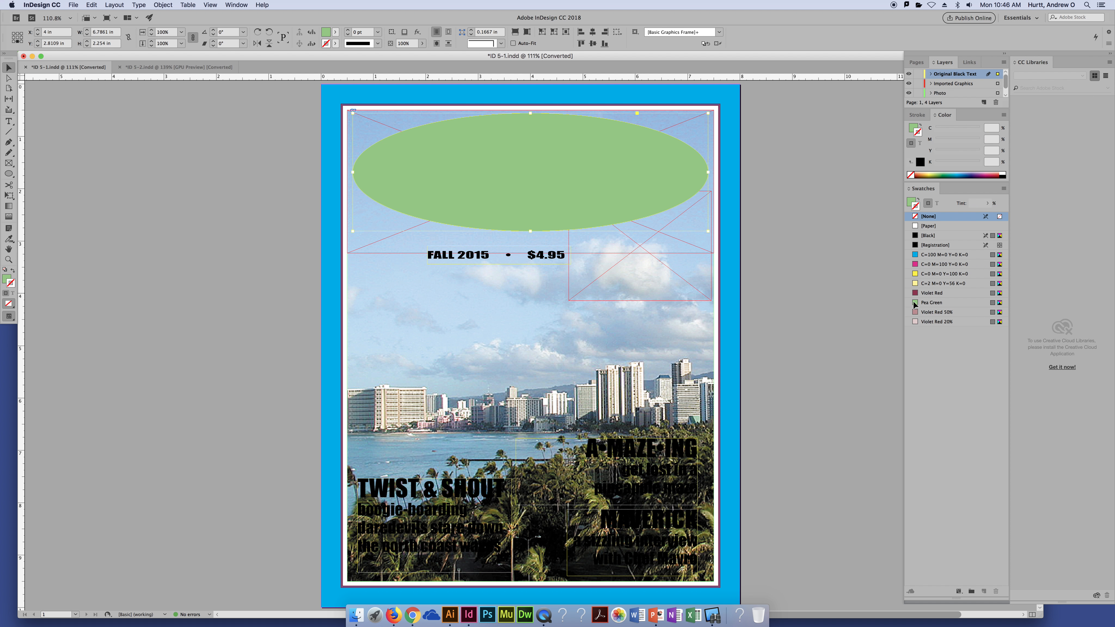
pyautogui.click(912, 202)
pyautogui.click(936, 264)
pyautogui.click(937, 284)
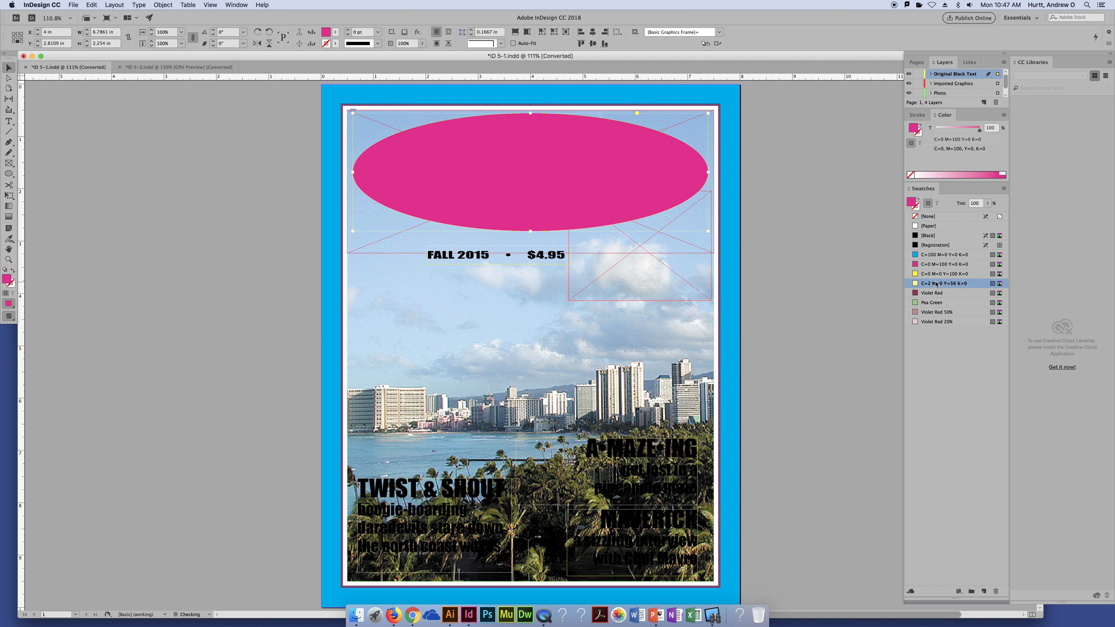
pyautogui.click(932, 293)
pyautogui.click(930, 303)
pyautogui.click(927, 264)
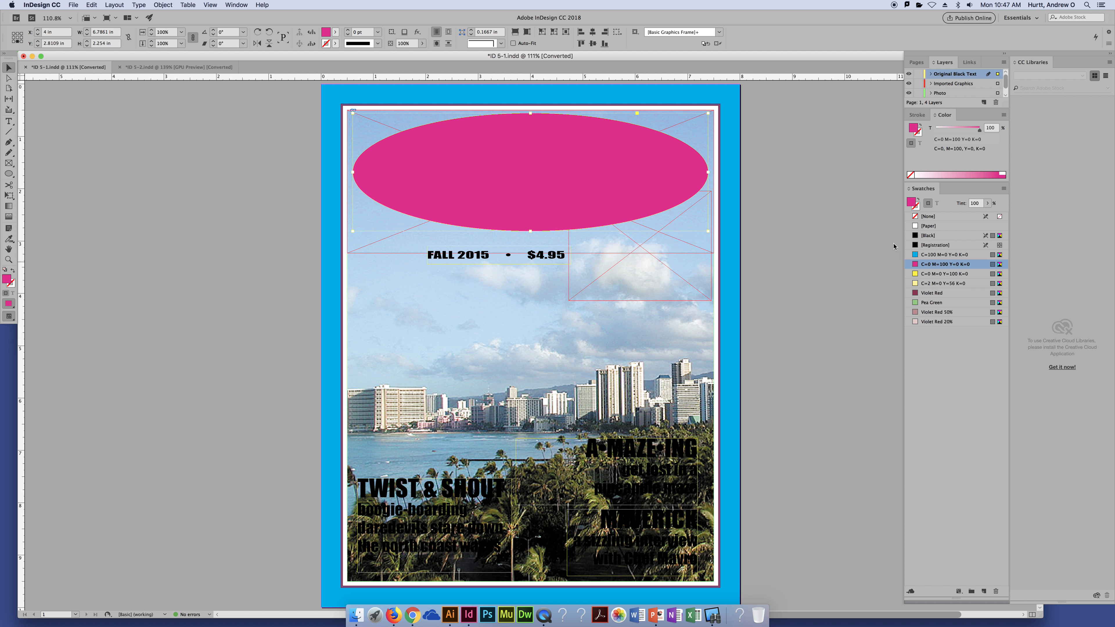
# Apply the Pea Green swatch to the ellipse's stroke, and deselect the ellipse.
pyautogui.click(918, 206)
pyautogui.click(927, 216)
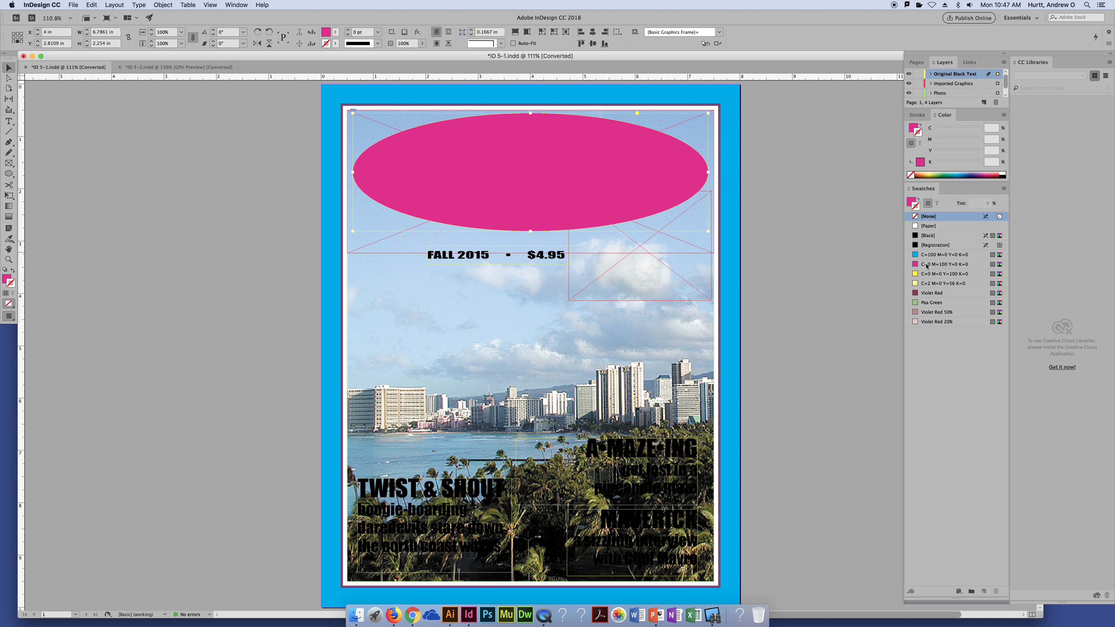
pyautogui.click(932, 302)
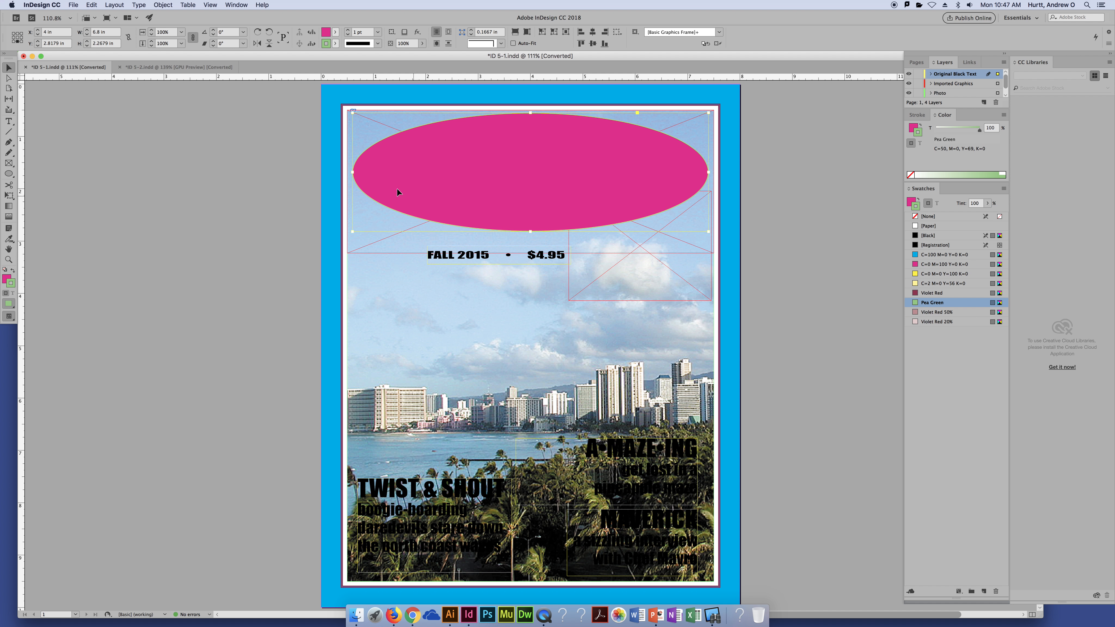
pyautogui.click(245, 172)
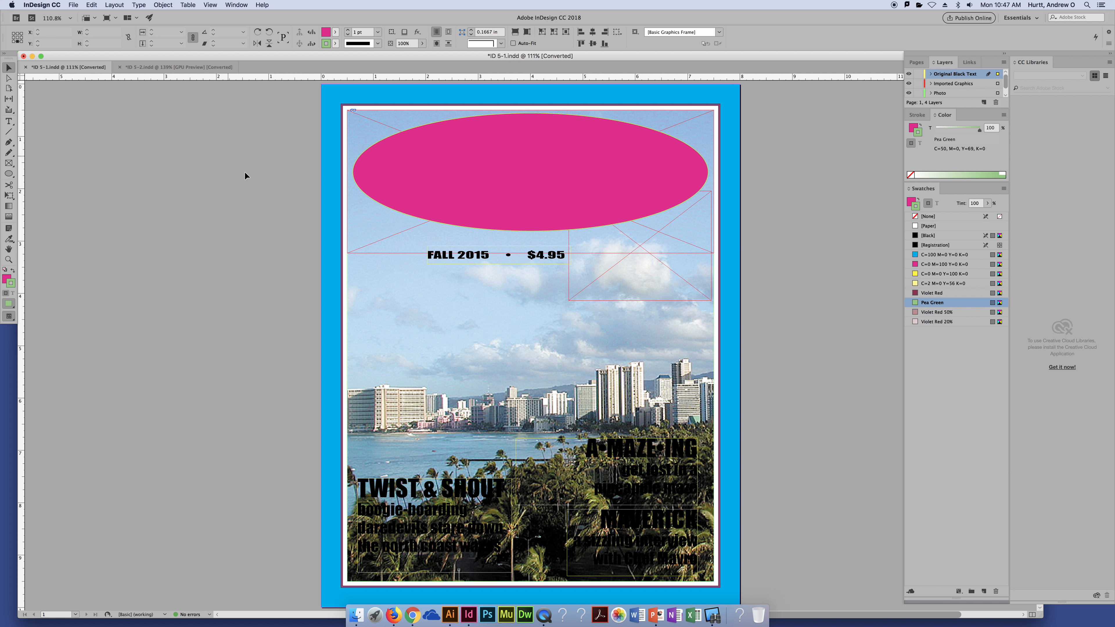
# Change the ellipse's fill to the Violet Red swatch, and deselect the ellipse.
pyautogui.click(517, 148)
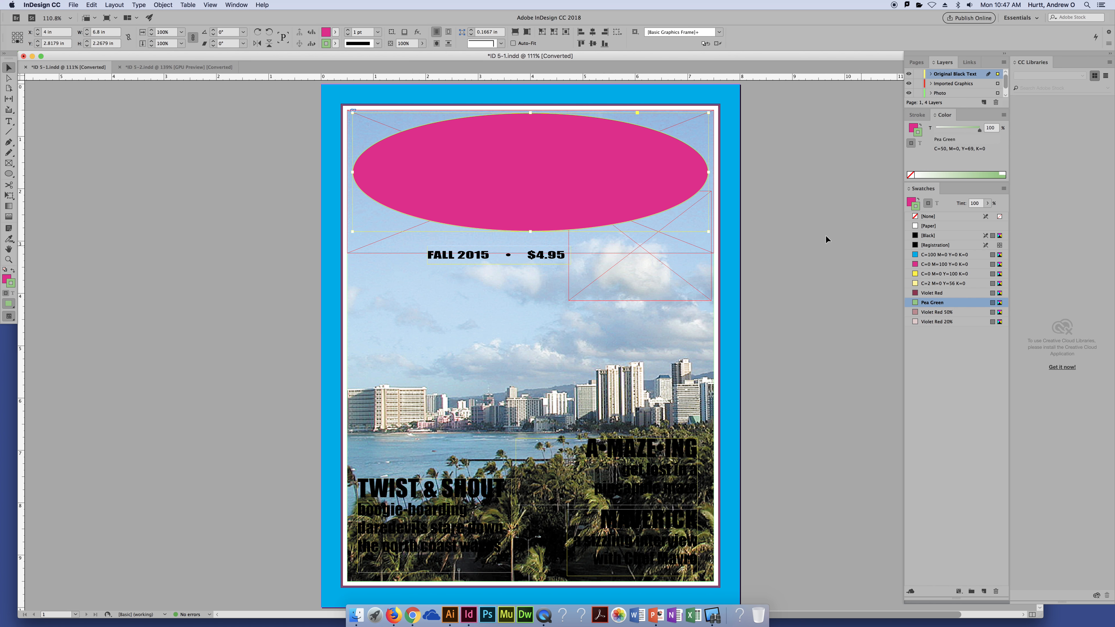
pyautogui.click(911, 205)
pyautogui.click(937, 292)
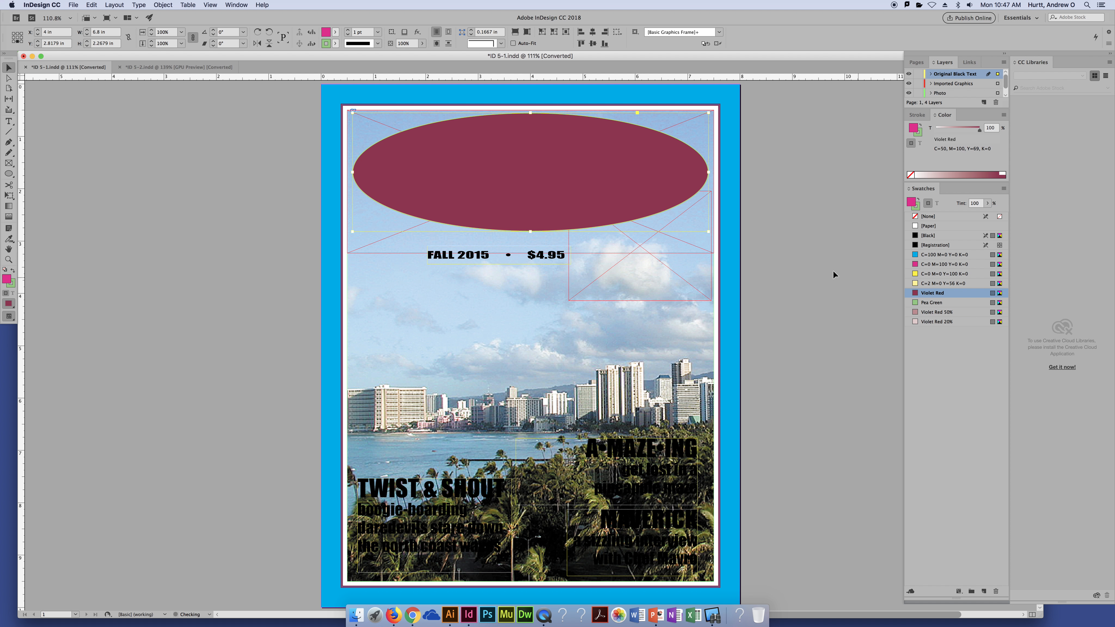
pyautogui.click(831, 270)
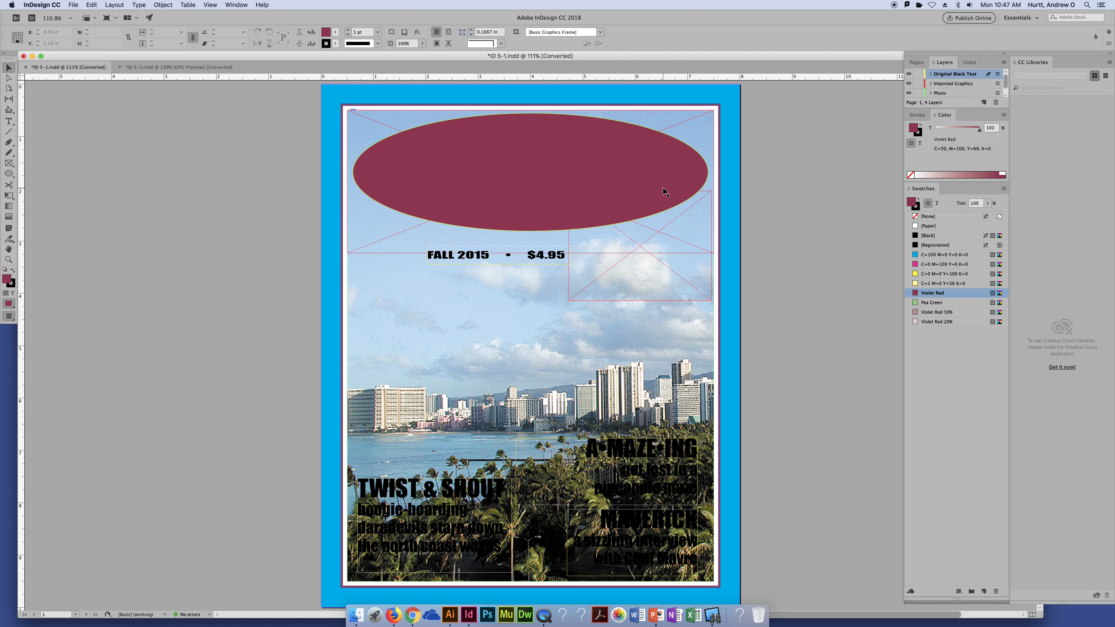
# Set the ellipse's stroke weight to 4 pt, and deselect the ellipse.
pyautogui.click(644, 182)
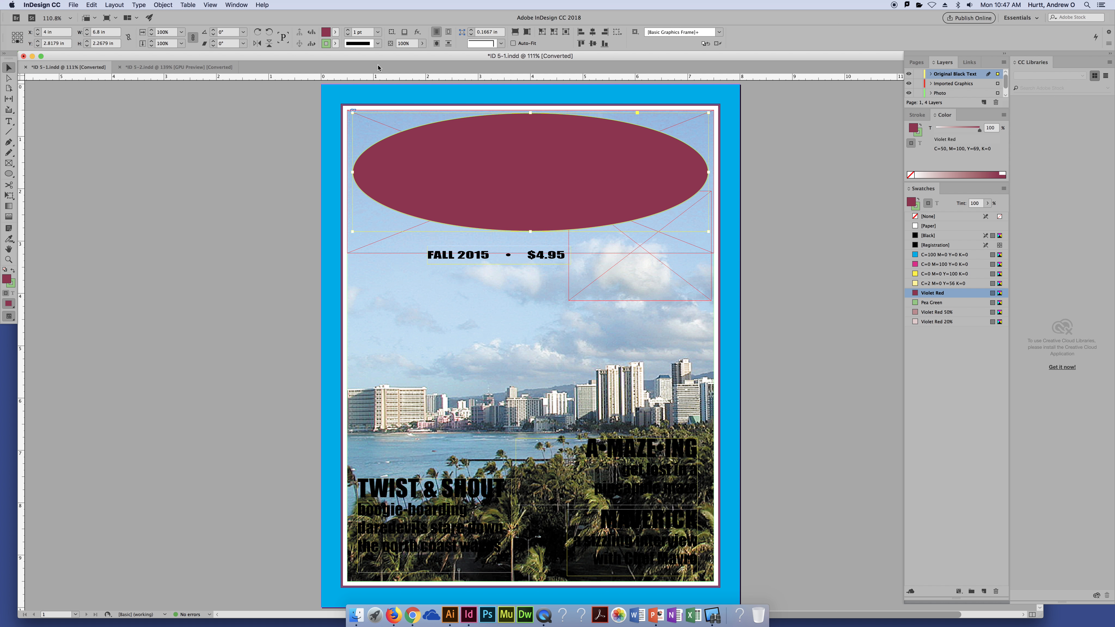
pyautogui.click(378, 32)
pyautogui.click(367, 106)
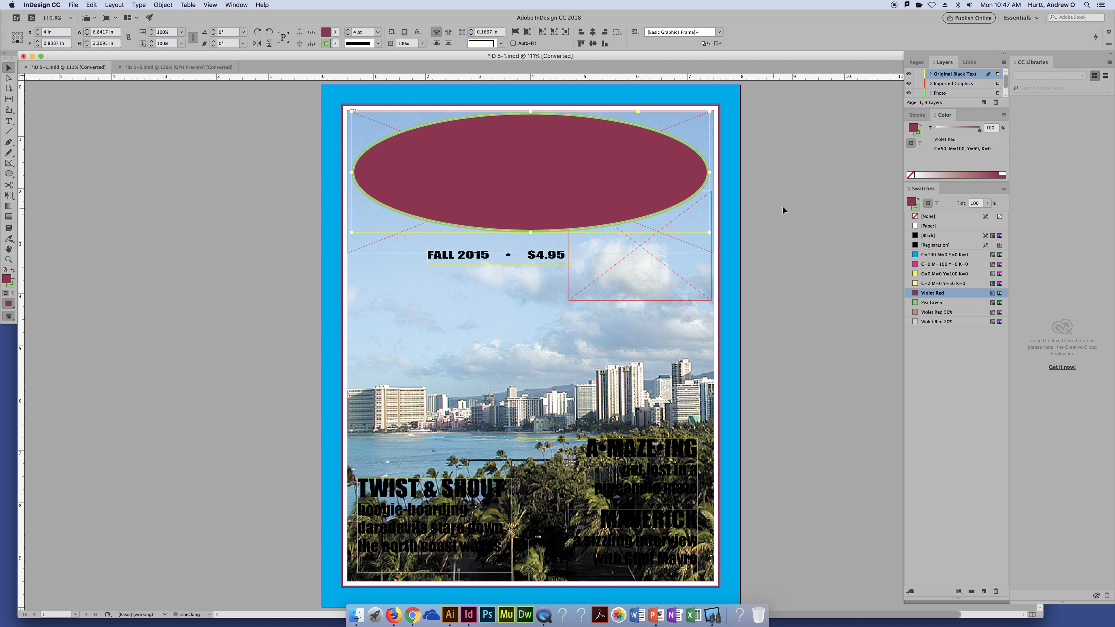
pyautogui.click(821, 199)
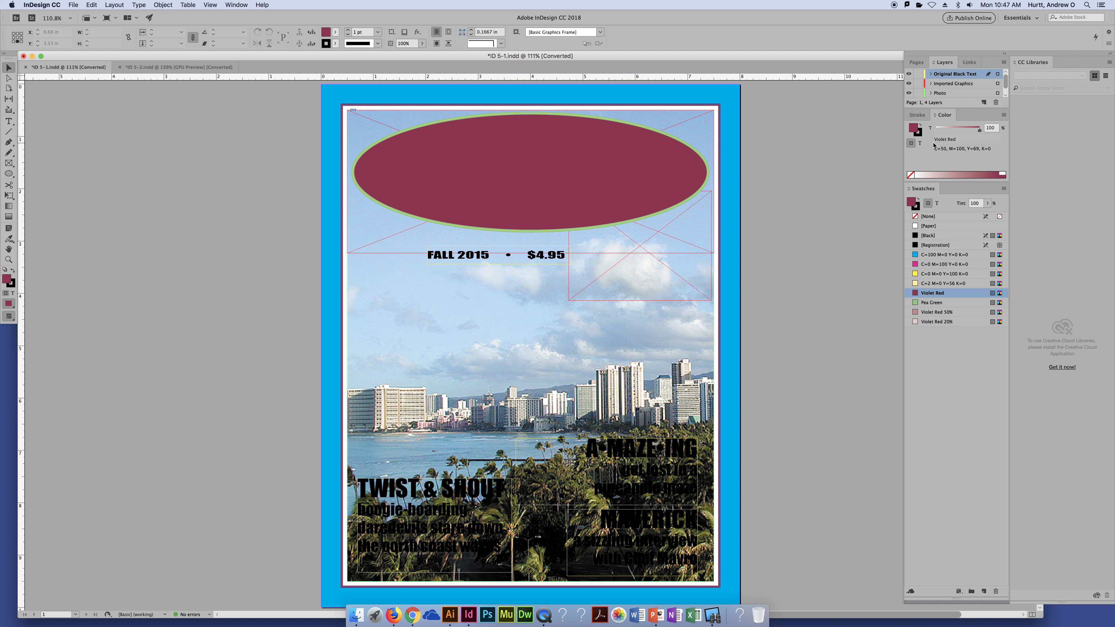
# Toggle the active color target between fill and stroke several times with nothing selected.
pyautogui.press('x')
pyautogui.press('x')
pyautogui.press('x')
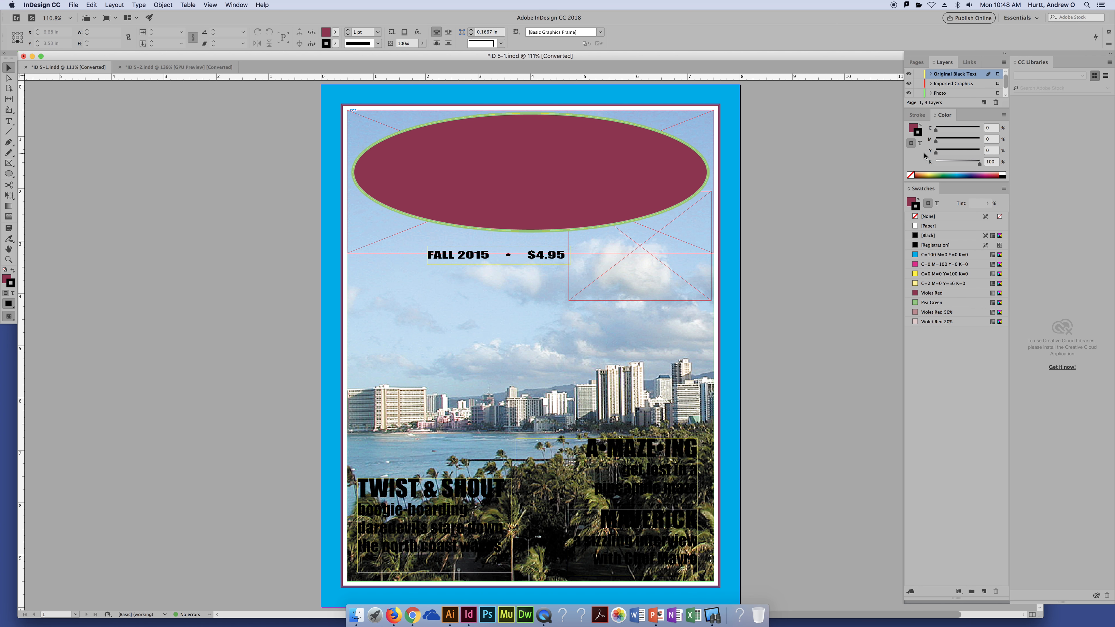
pyautogui.press('x')
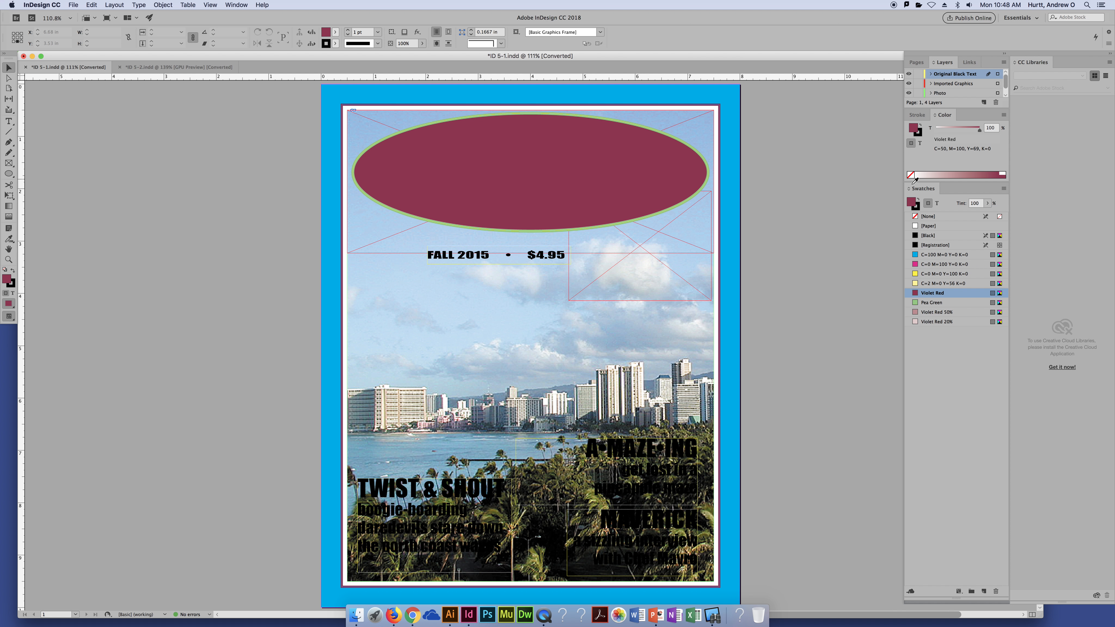
pyautogui.press('x')
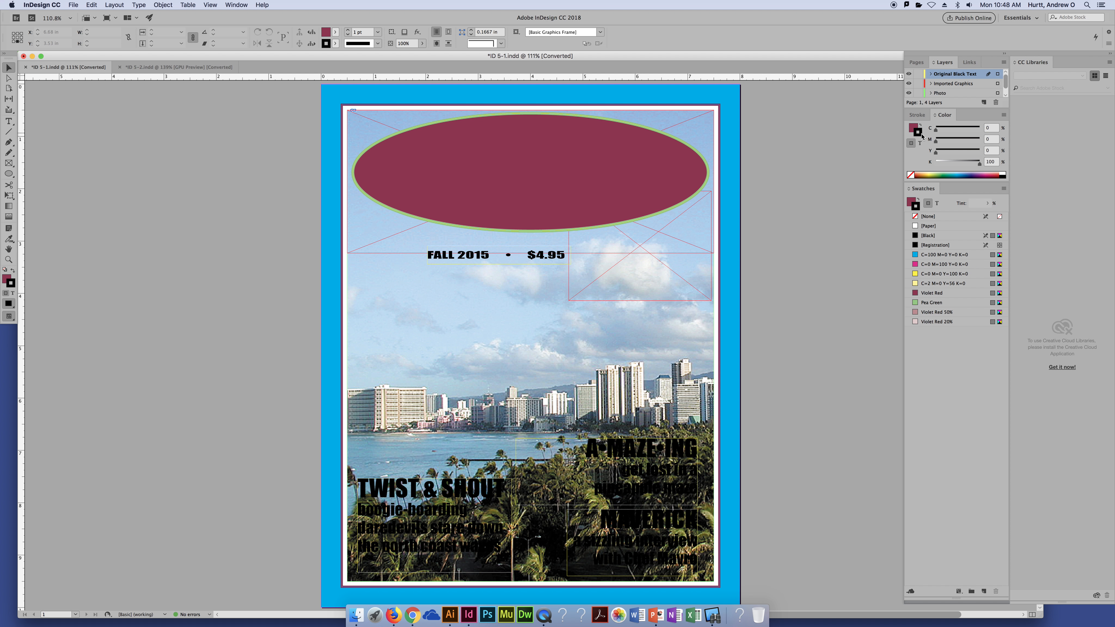
pyautogui.press('x')
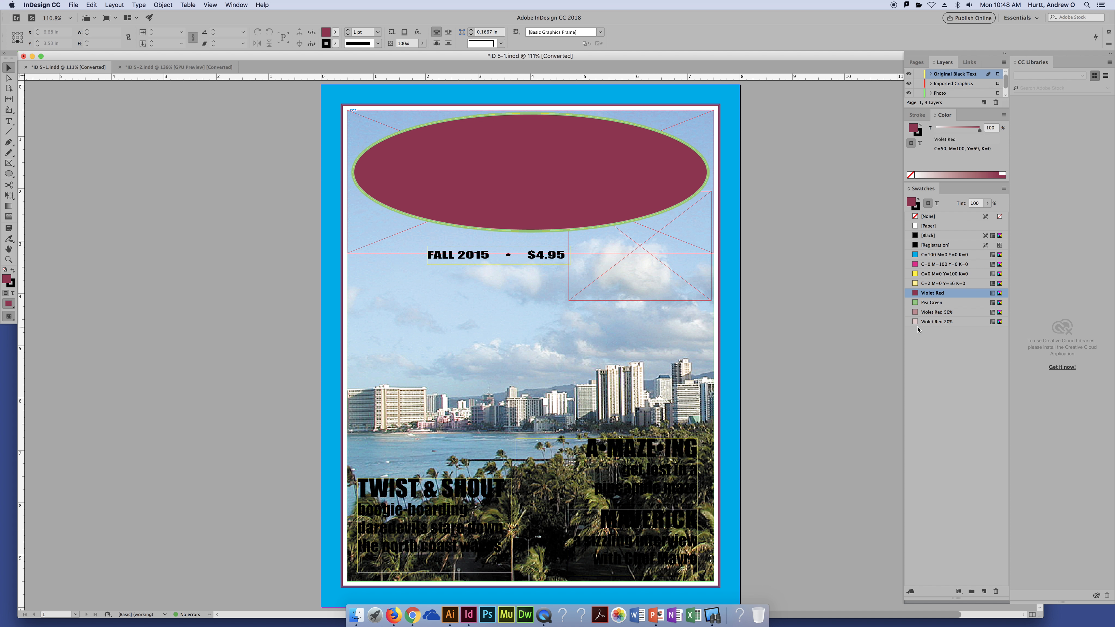
pyautogui.press('x')
pyautogui.press('x')
pyautogui.press('x')
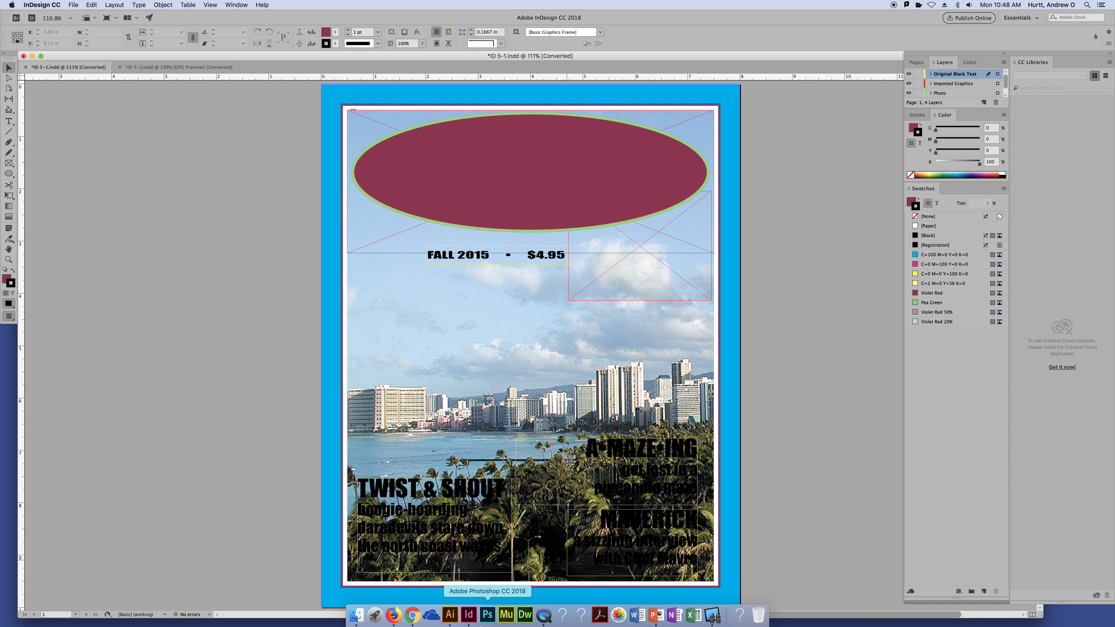
# Switch to Illustrator, toggle its active fill and stroke there, and return to the InDesign magazine cover.
pyautogui.click(450, 615)
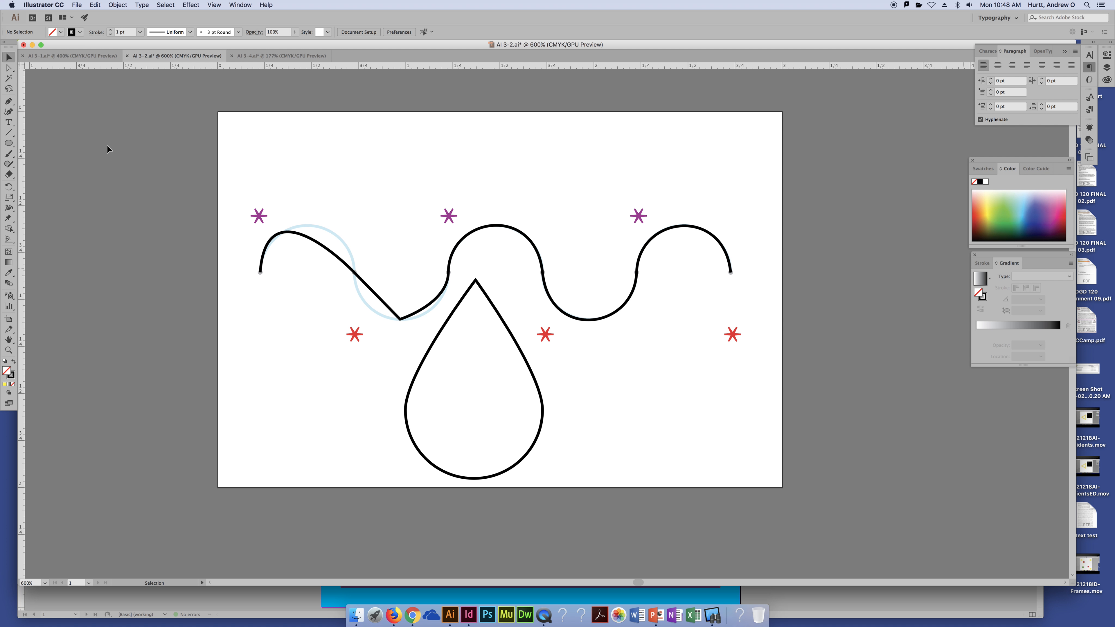
pyautogui.click(9, 67)
pyautogui.press('x')
pyautogui.click(905, 611)
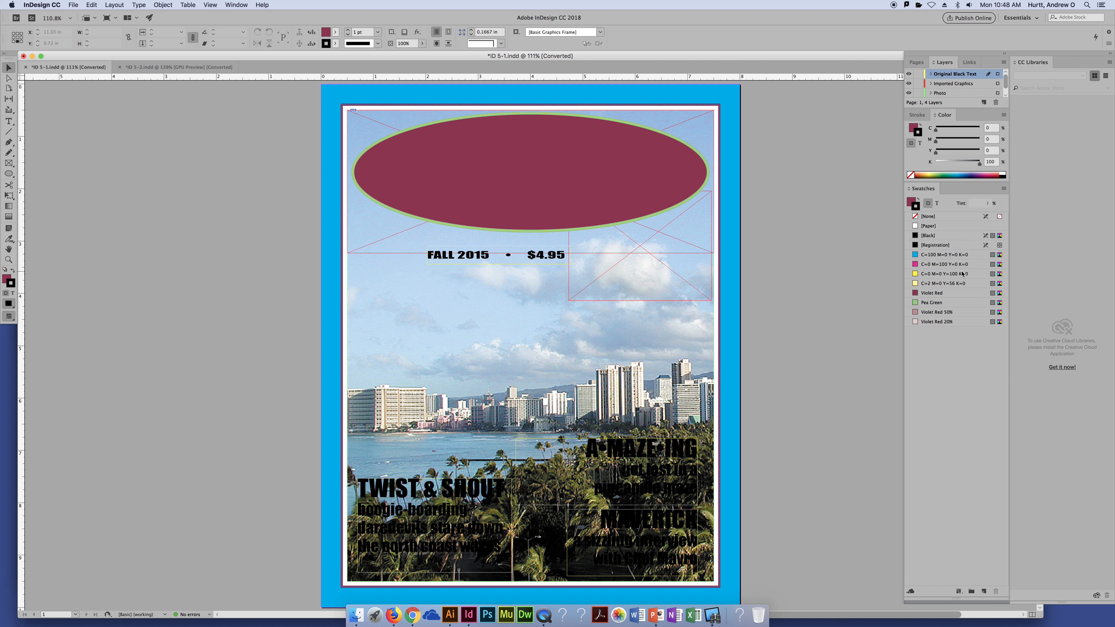
# Swap the default fill and stroke colors back and forth, ending with a Violet Red fill and black stroke.
pyautogui.click(913, 205)
pyautogui.click(919, 209)
pyautogui.click(917, 203)
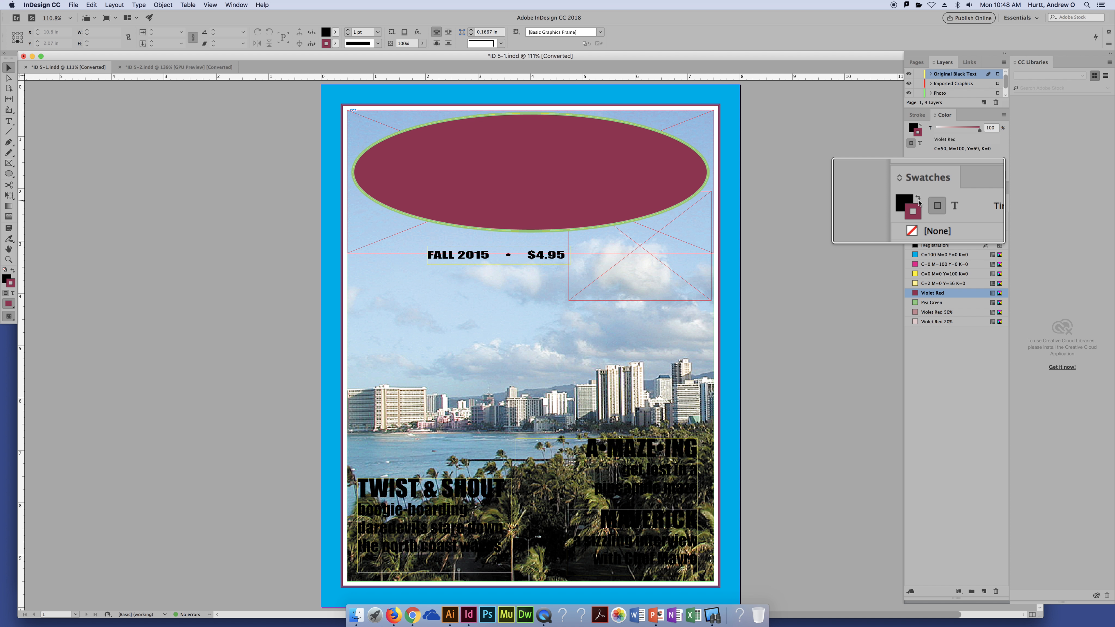
pyautogui.click(919, 203)
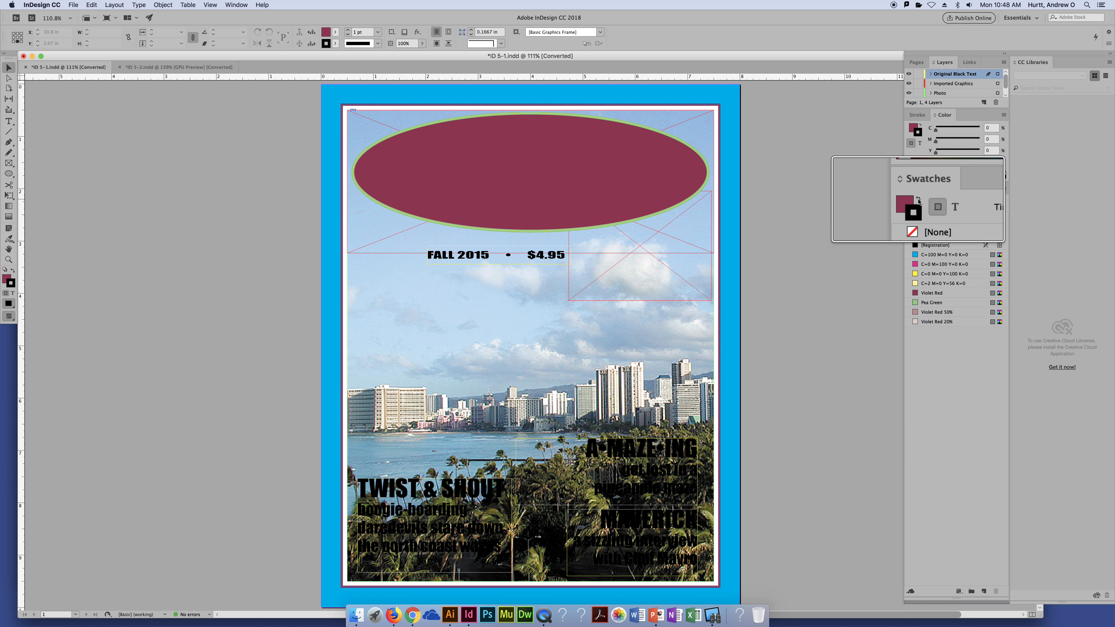
pyautogui.click(920, 202)
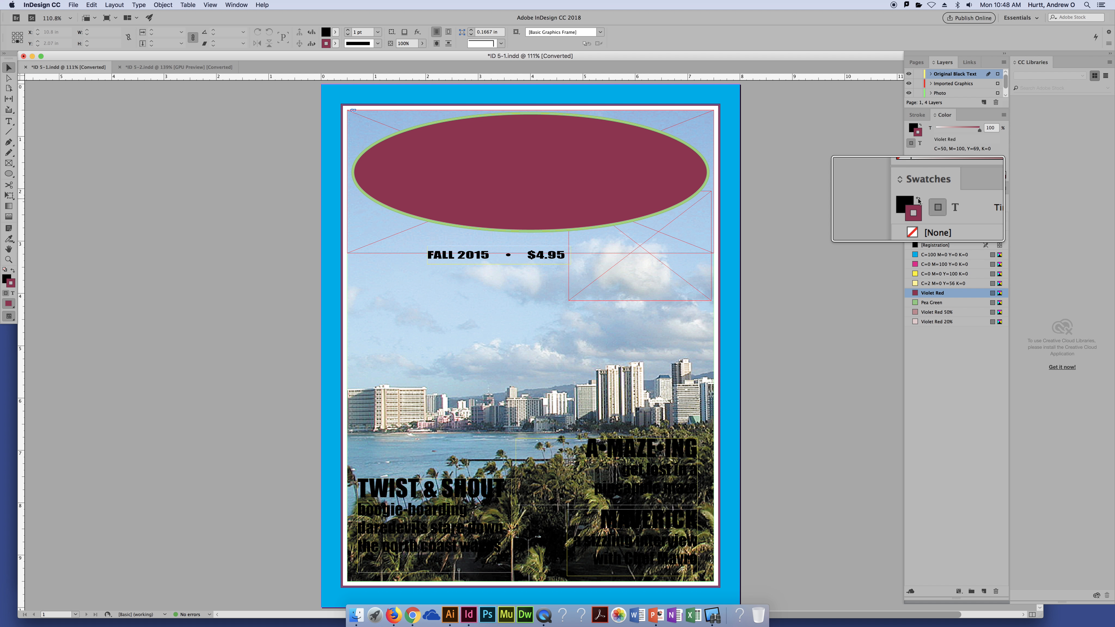
pyautogui.click(915, 204)
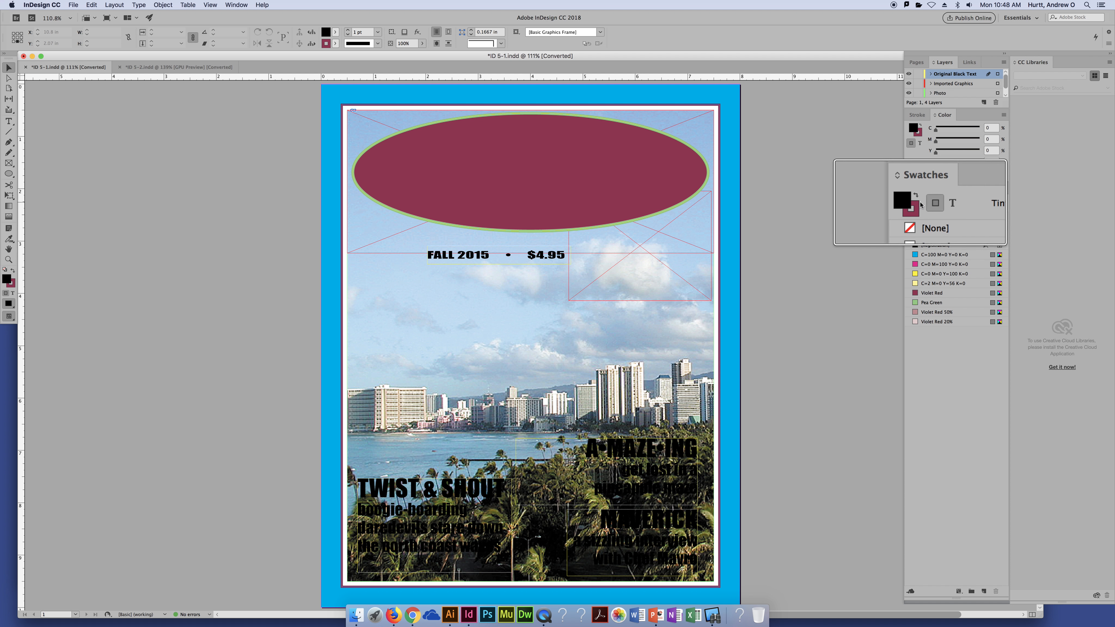
pyautogui.click(919, 208)
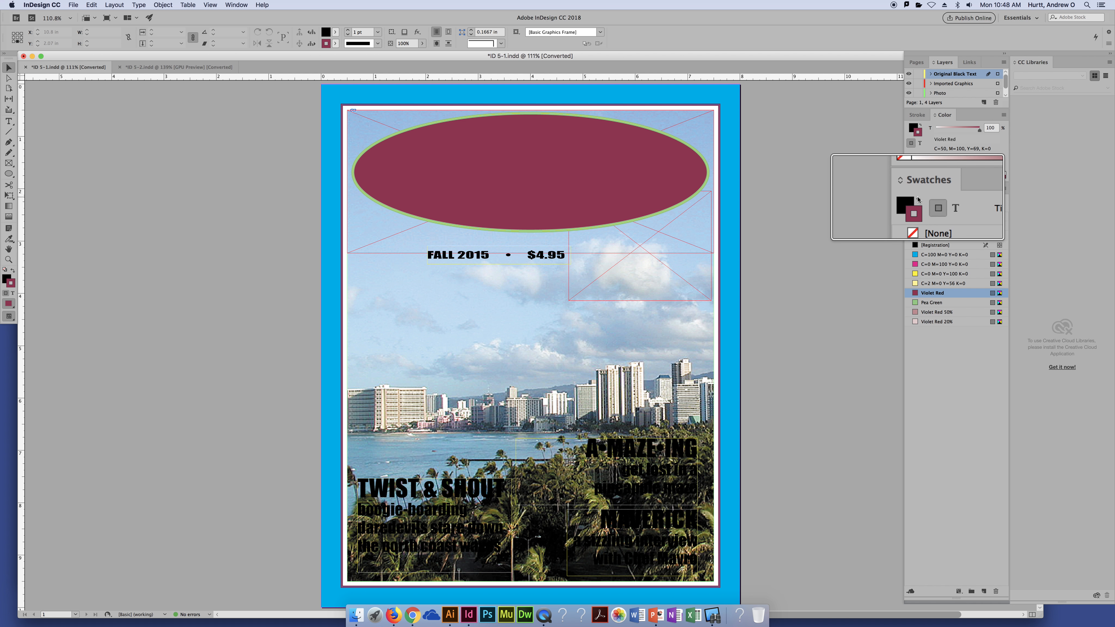
pyautogui.click(919, 201)
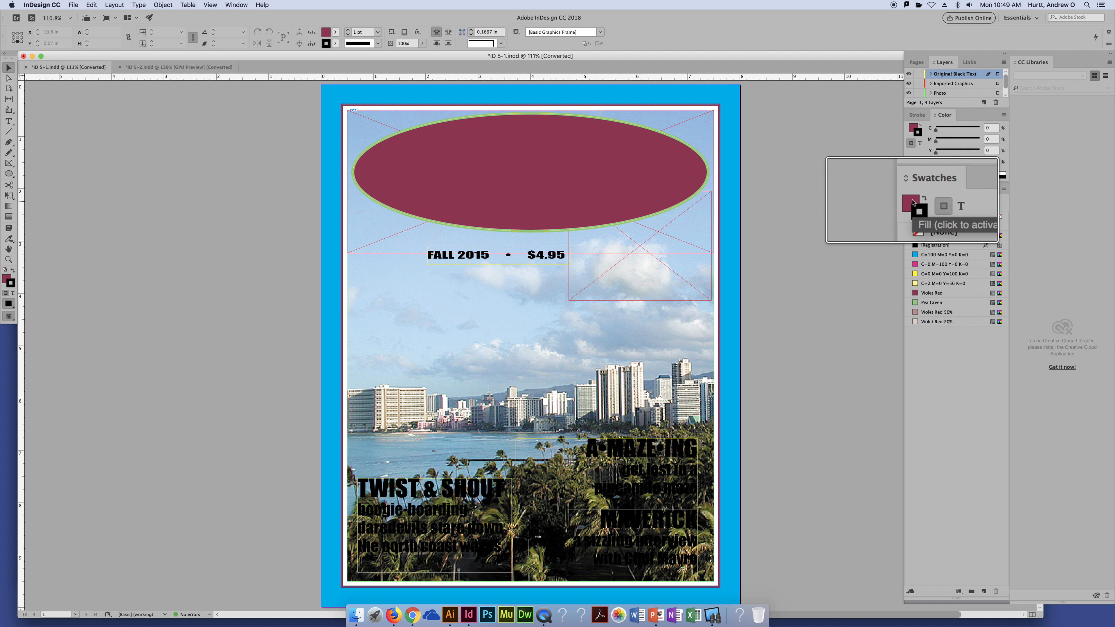
# Alternate the active swatch target between the Violet Red fill and the black stroke, ending on the fill.
pyautogui.click(912, 203)
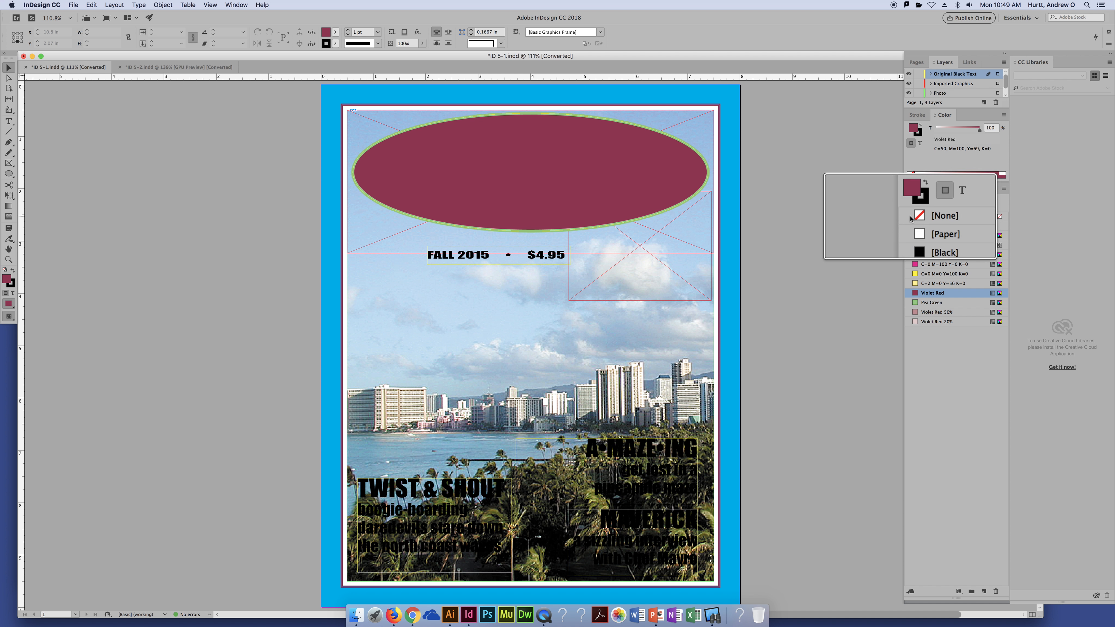
pyautogui.click(918, 211)
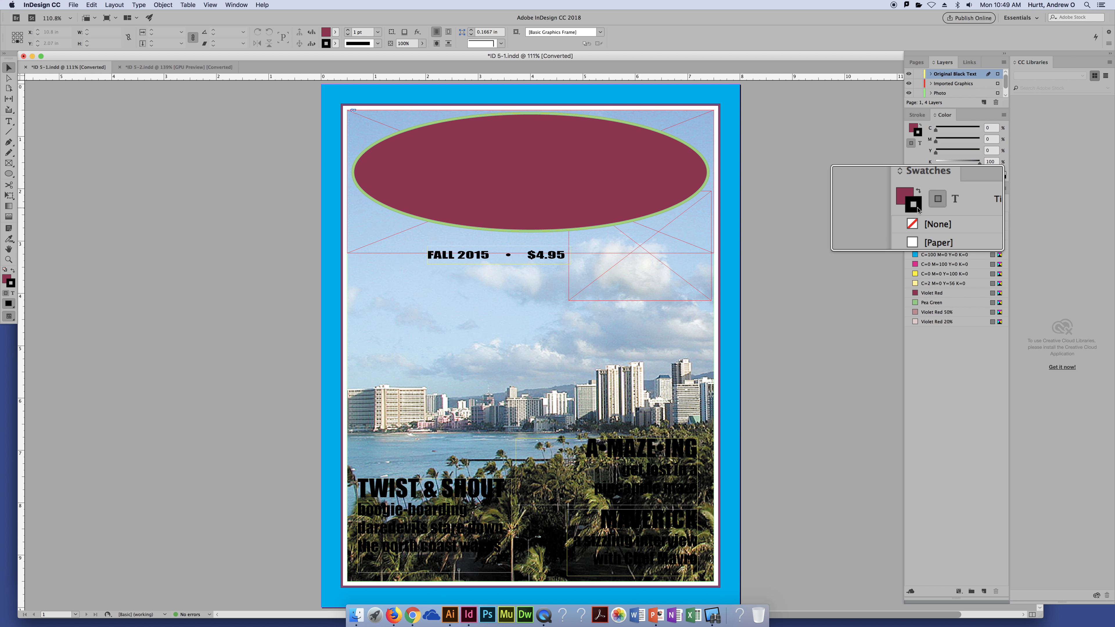
pyautogui.click(912, 204)
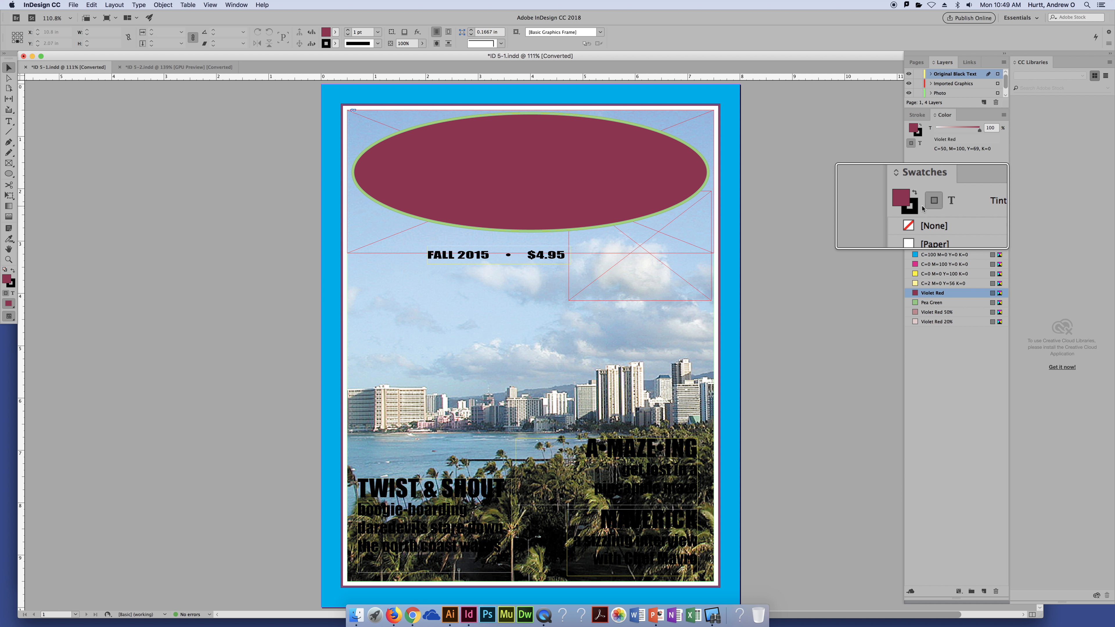
pyautogui.press('x')
pyautogui.press('x')
pyautogui.press('x')
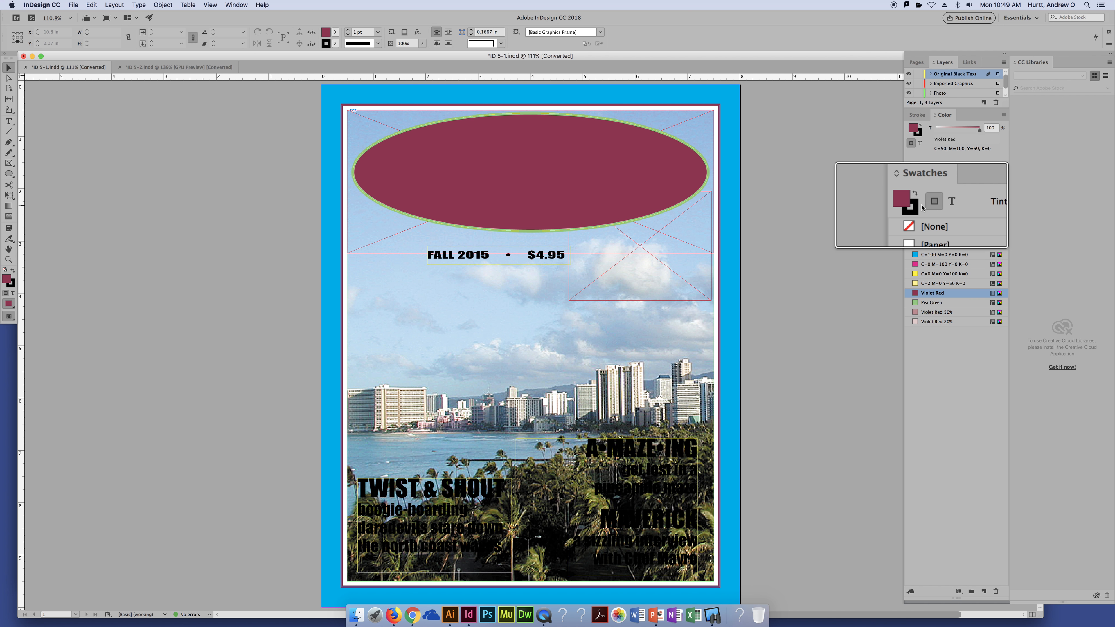
pyautogui.press('x')
pyautogui.press('x')
pyautogui.press('x')
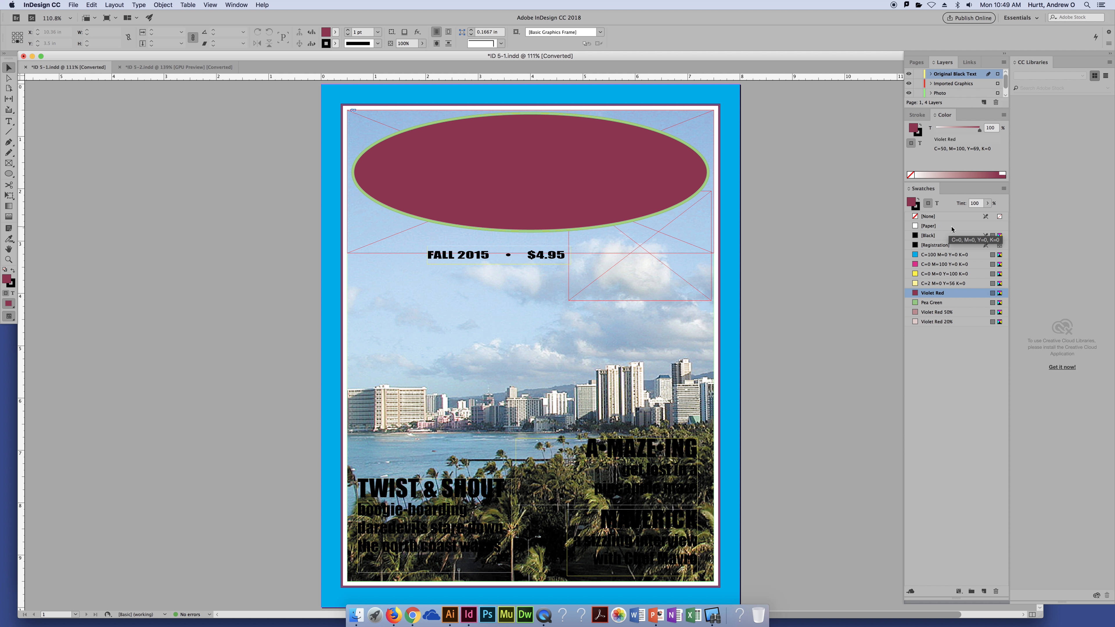
# Set the ellipse's fill to [None], and deselect the ellipse.
pyautogui.click(491, 170)
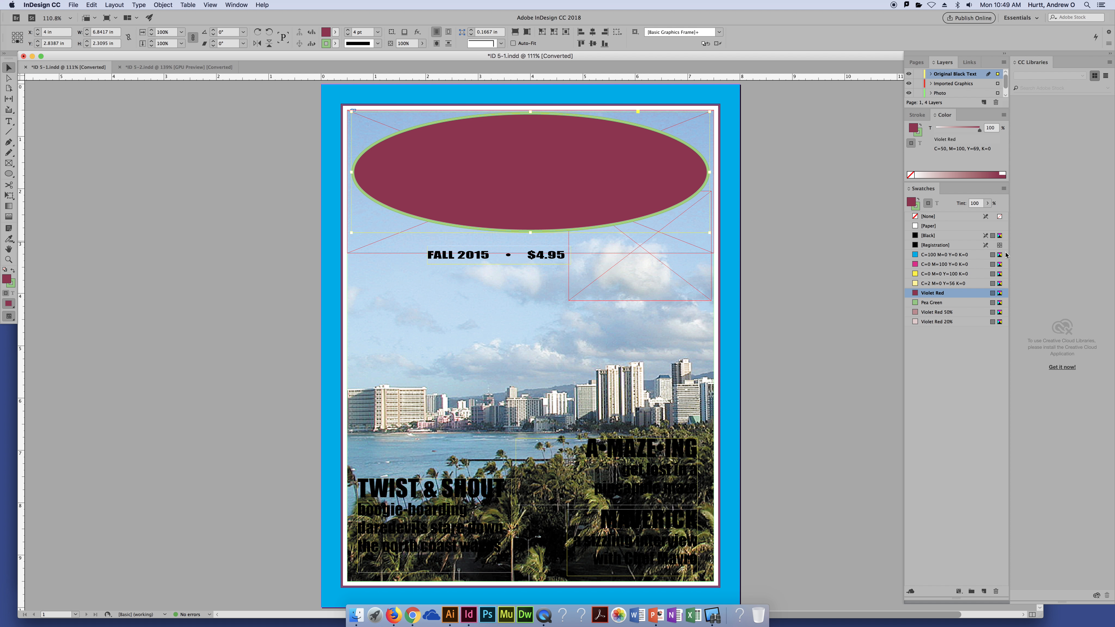
pyautogui.click(959, 220)
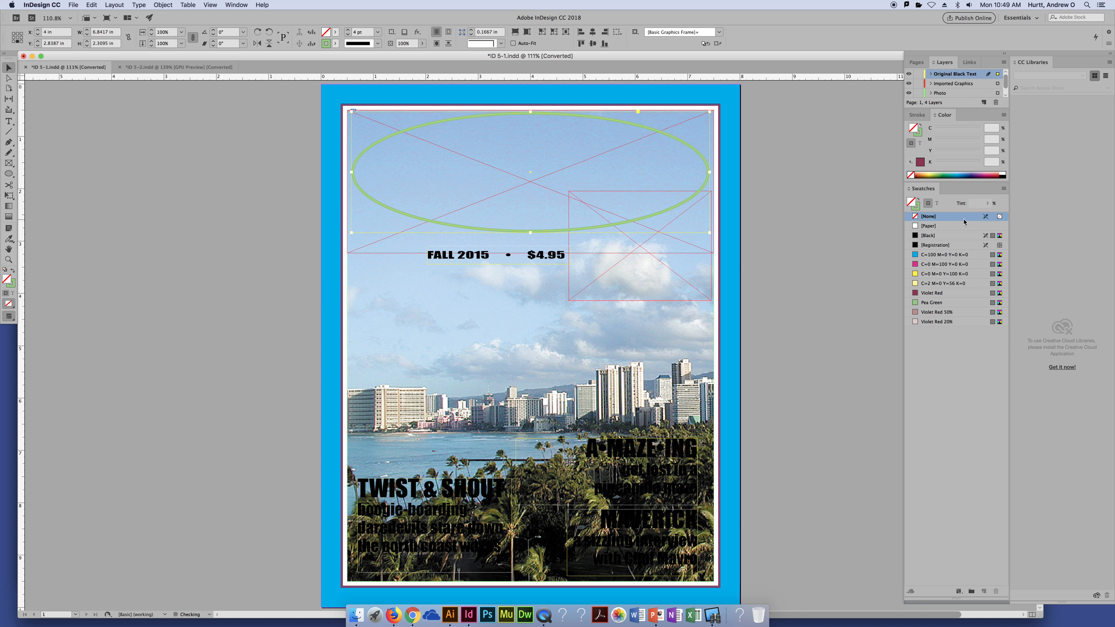
pyautogui.click(819, 215)
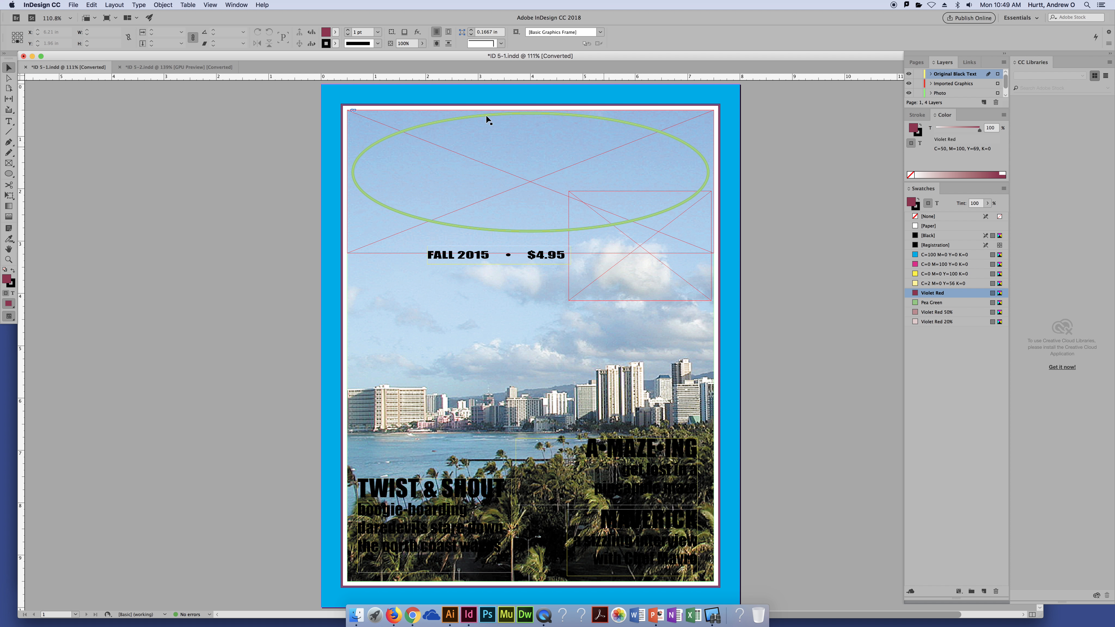
# Set the default fill to [Paper], and fill the green-stroked ellipse with [Paper].
pyautogui.click(932, 226)
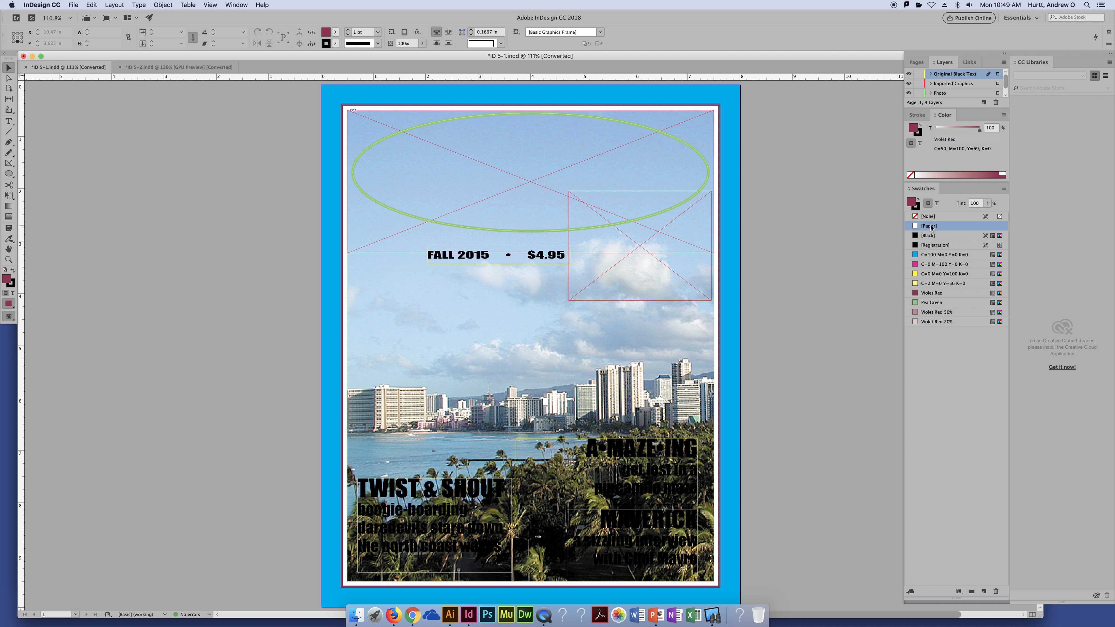
pyautogui.click(696, 150)
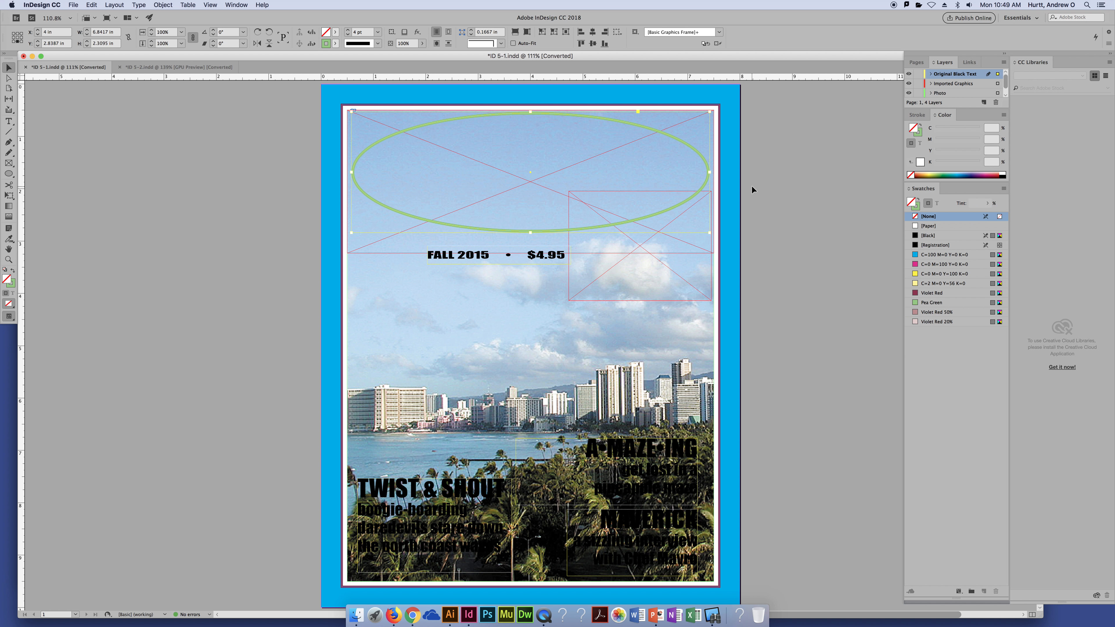
pyautogui.click(935, 227)
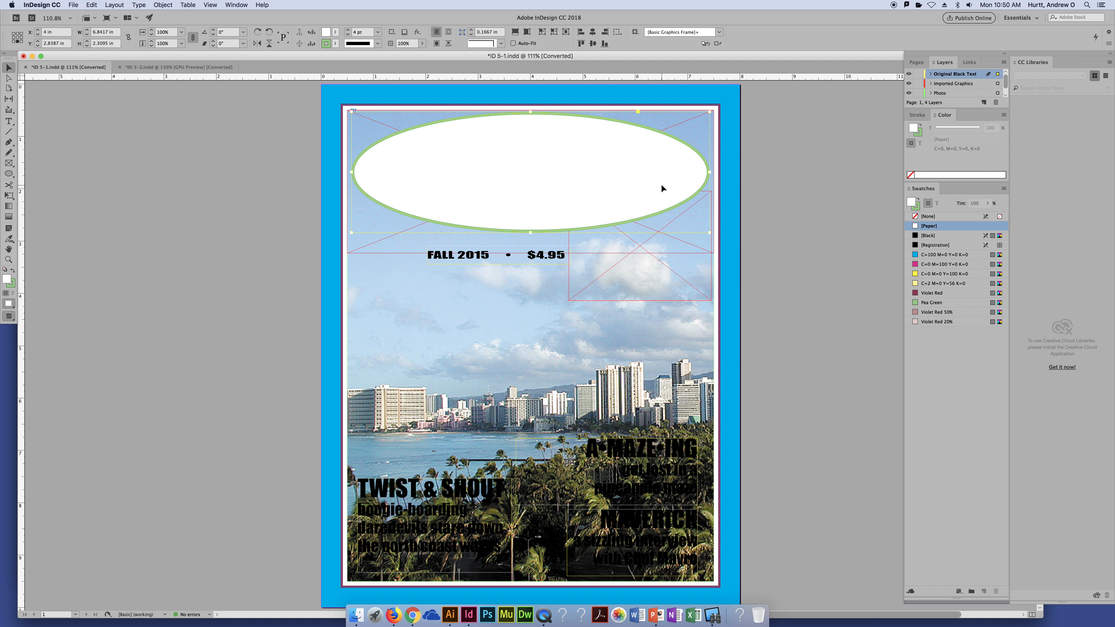
# Undo a trial move of the ellipse toward the page's right edge, and set its fill back to [None].
pyautogui.moveTo(541, 165); pyautogui.dragTo(749, 232)
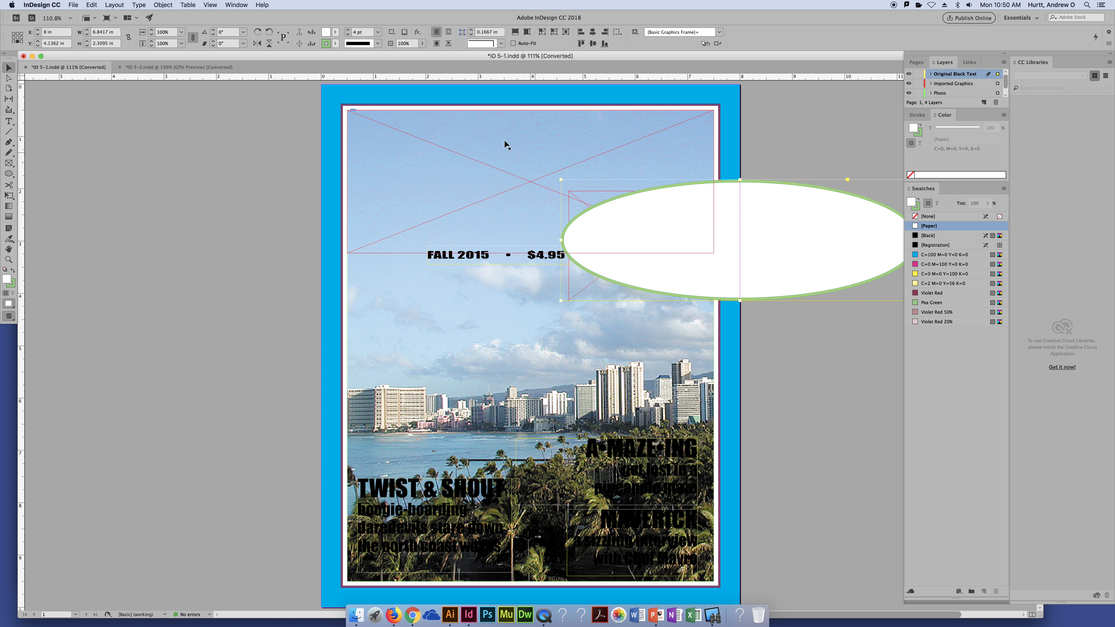
pyautogui.press('super+z')
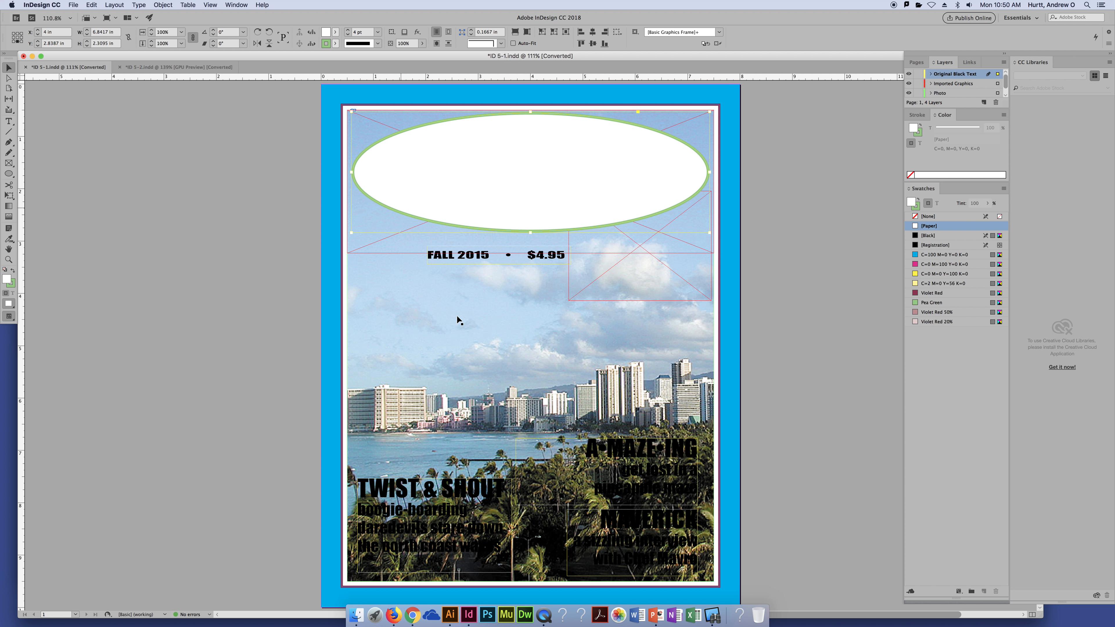
pyautogui.click(936, 217)
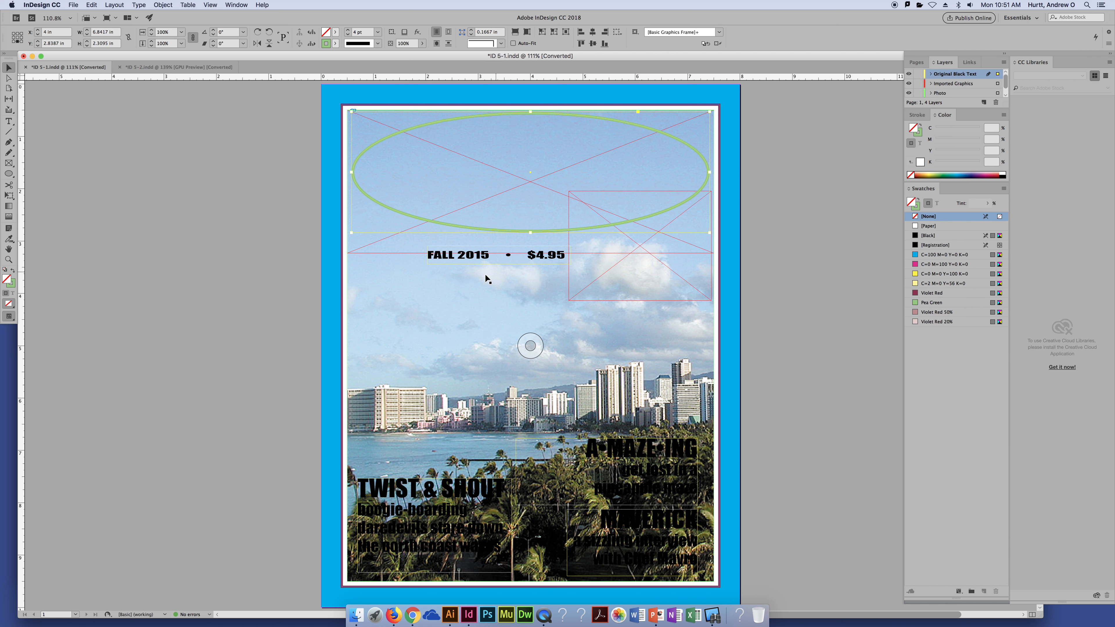
# Try filling the frame around "FALL 2015 • $4.95" with Violet Red, and undo the fill.
pyautogui.click(559, 264)
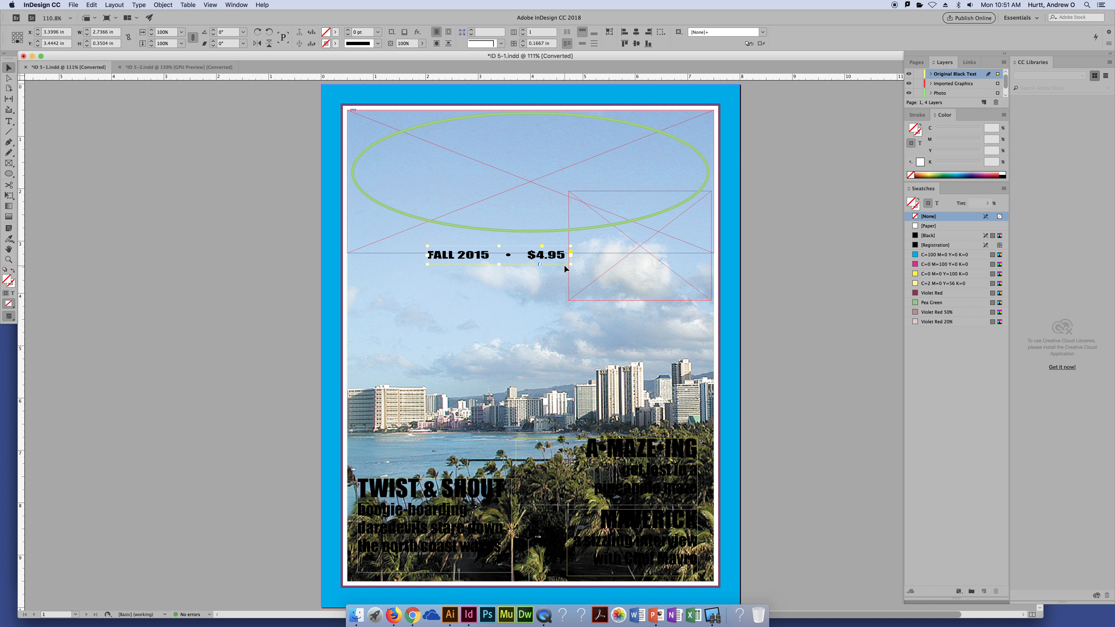
pyautogui.press('super+equal')
pyautogui.press('super+equal')
pyautogui.press('super+equal')
pyautogui.press('super+equal')
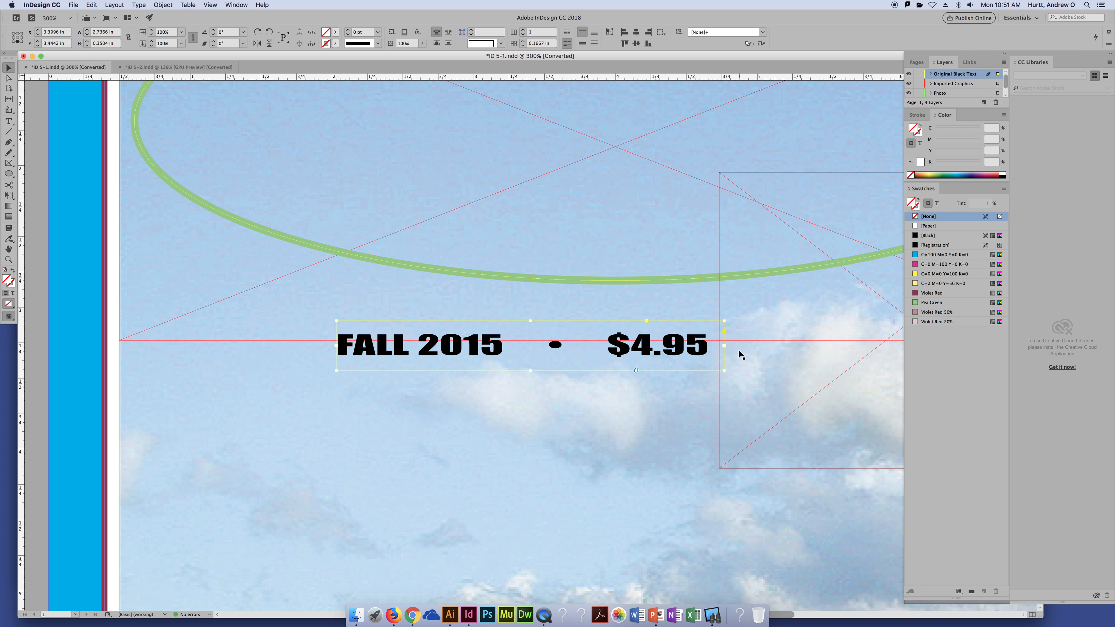
pyautogui.hscroll(3, 742, 354)
pyautogui.scroll(-1, 742, 354)
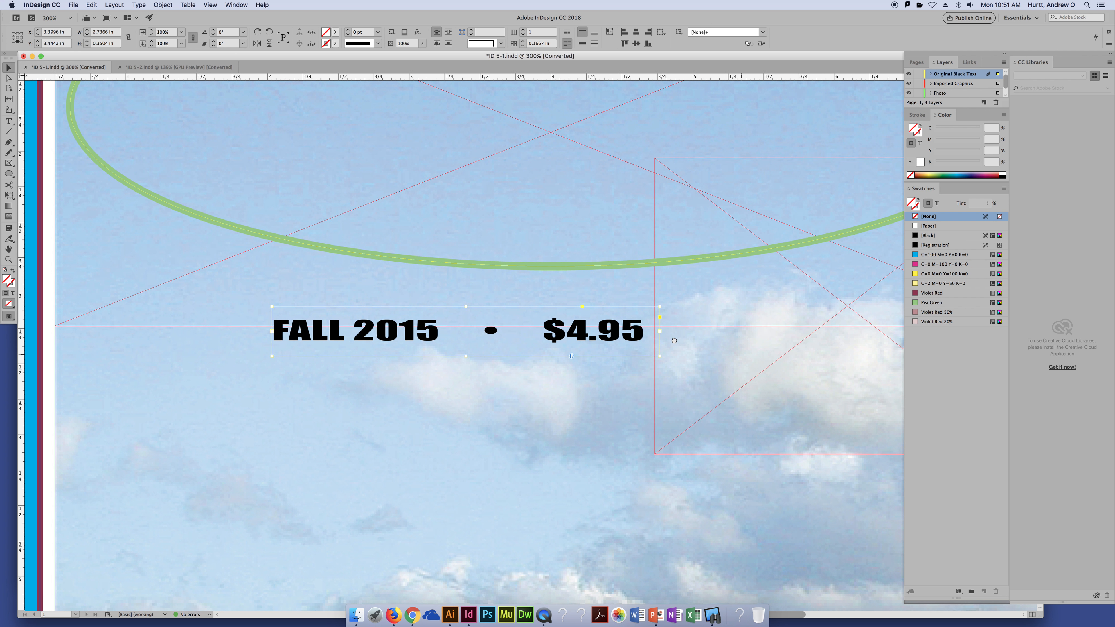
pyautogui.click(949, 295)
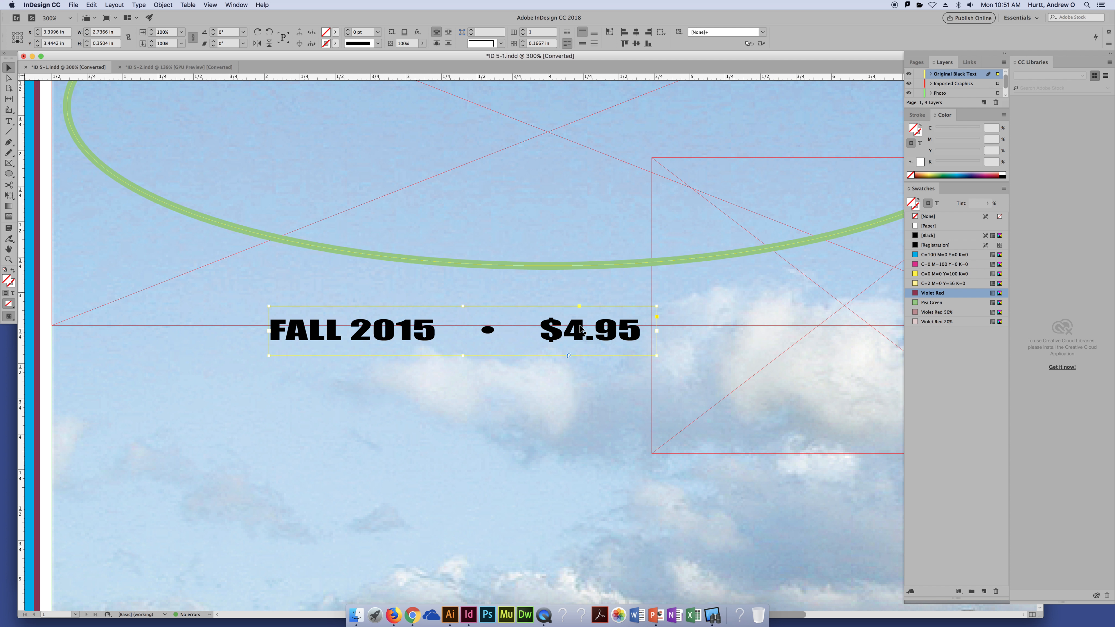
pyautogui.moveTo(580, 325); pyautogui.dragTo(579, 324)
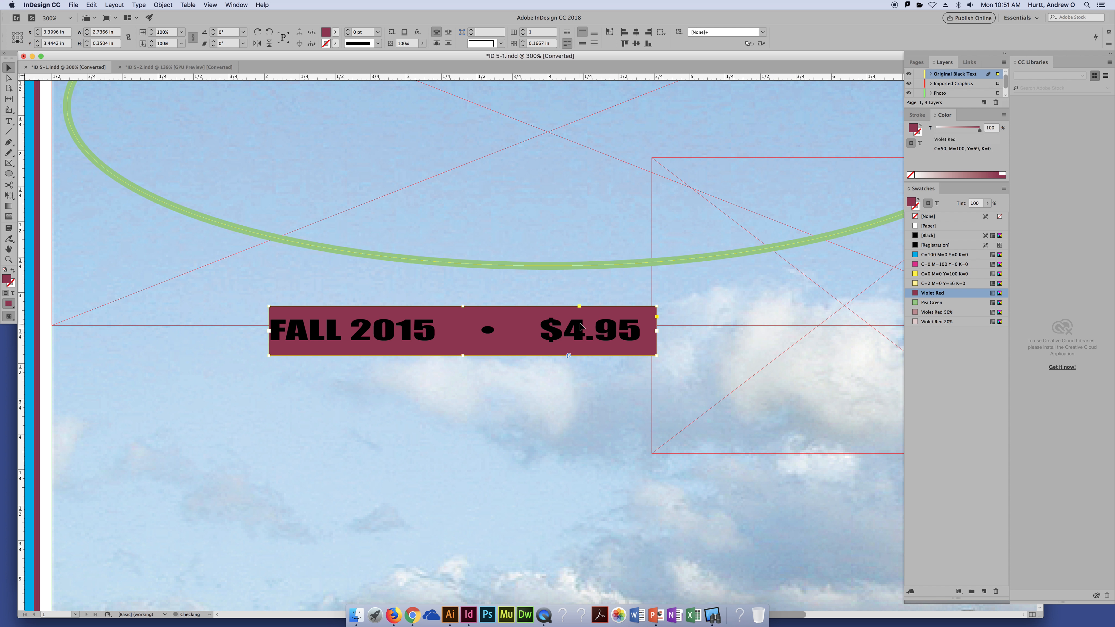
pyautogui.press('super+z')
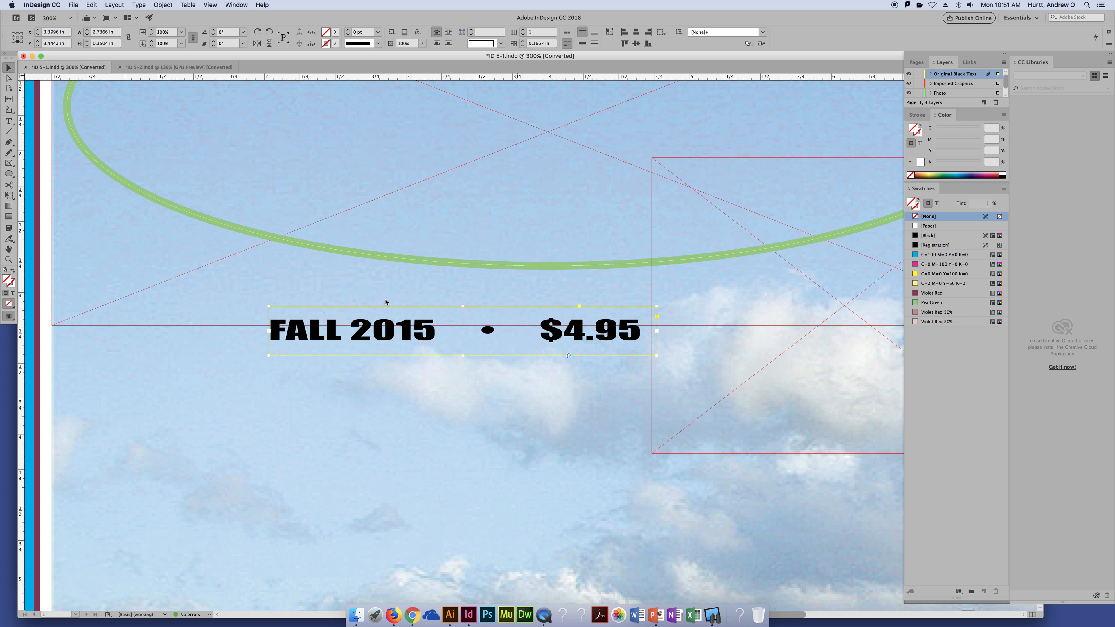
# Color only the "$4.95" characters Violet Red.
pyautogui.doubleClick(358, 333)
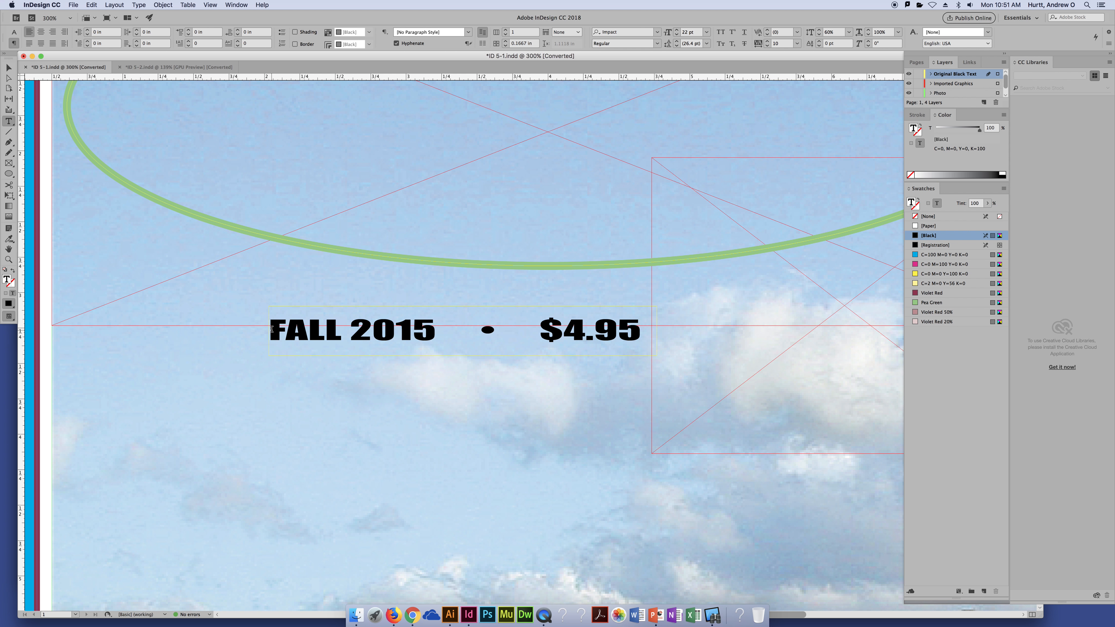
pyautogui.moveTo(272, 329); pyautogui.dragTo(539, 333)
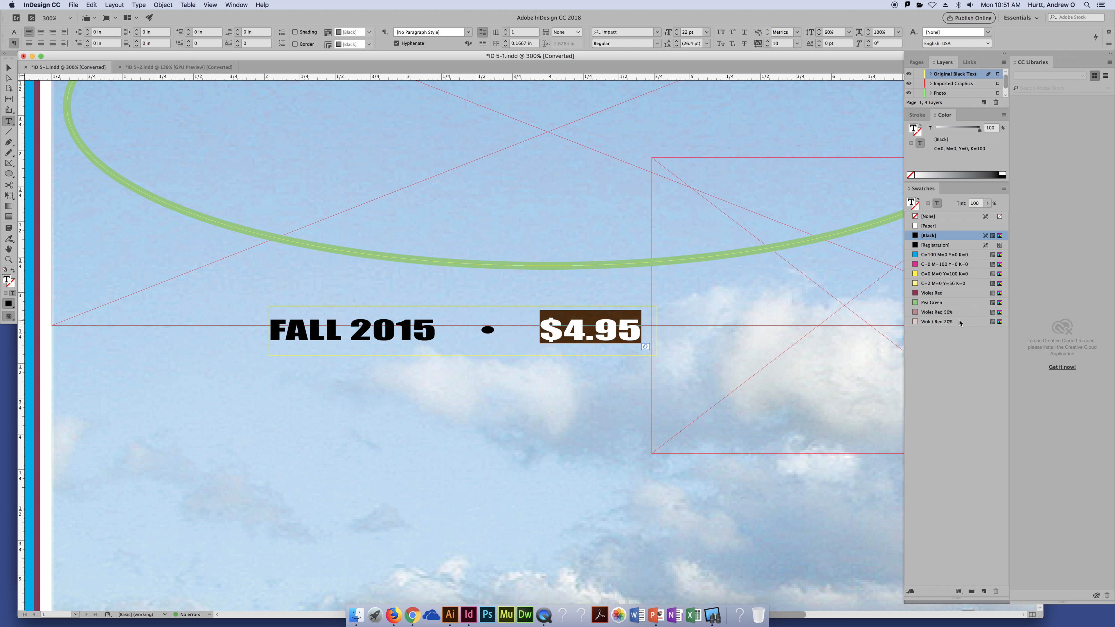
pyautogui.click(955, 293)
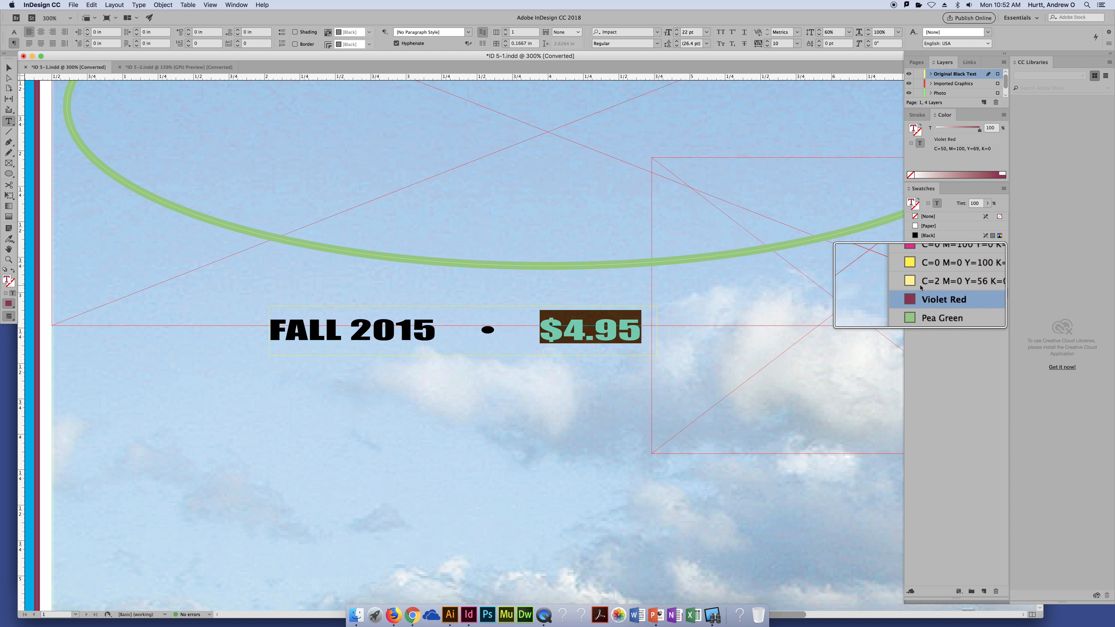
pyautogui.press('Escape')
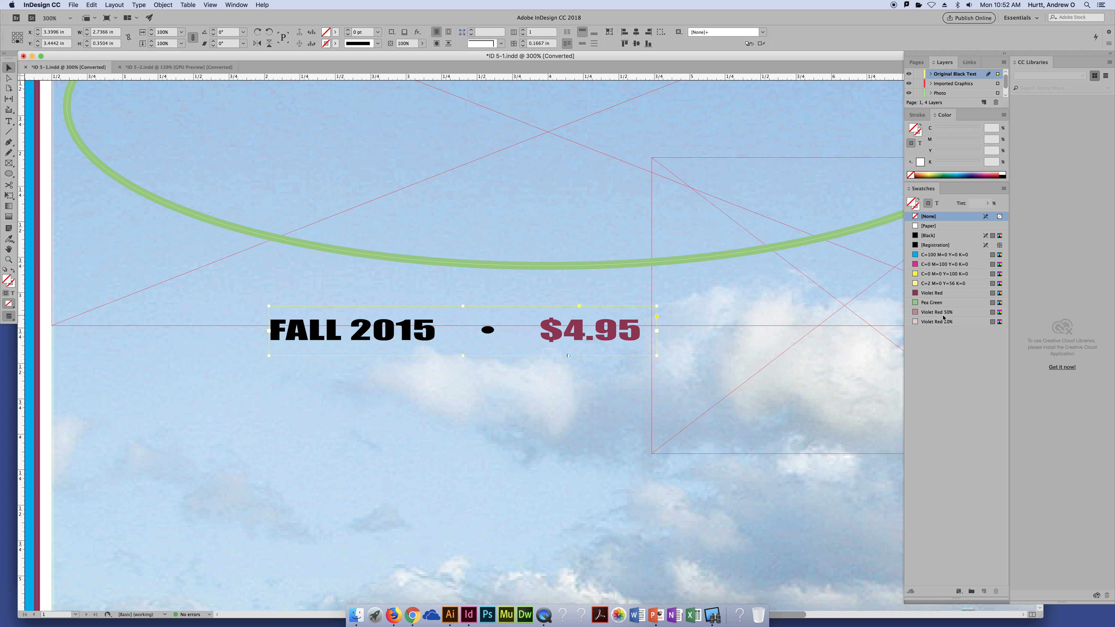
# Color only the words "FALL 2015" Pea Green, and leave text editing.
pyautogui.doubleClick(595, 332)
pyautogui.moveTo(642, 330); pyautogui.dragTo(534, 345)
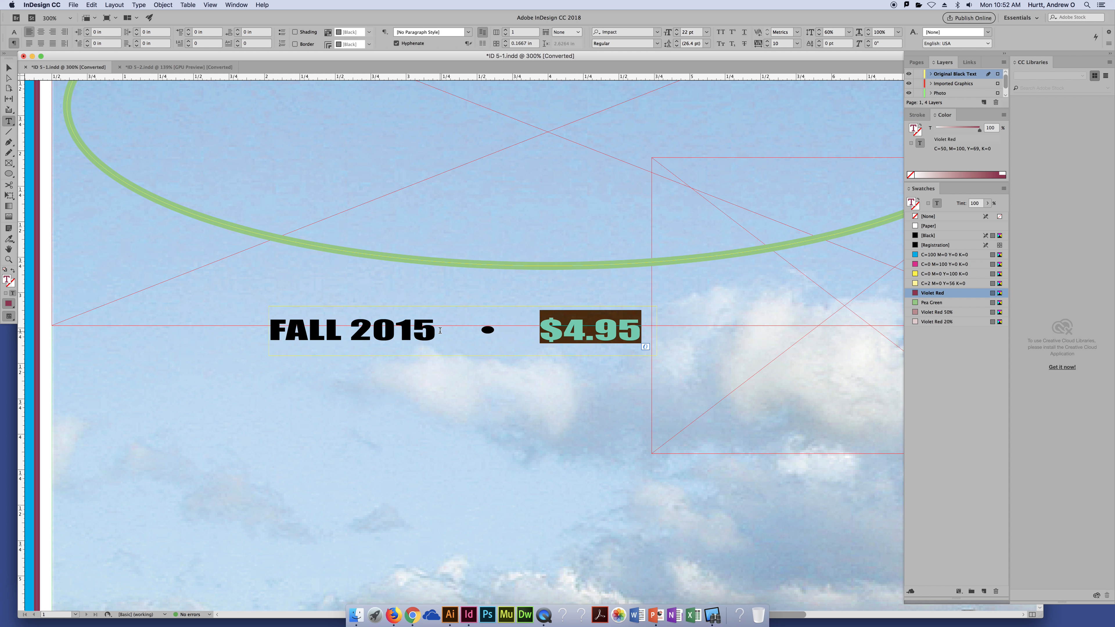
pyautogui.moveTo(435, 330); pyautogui.dragTo(268, 331)
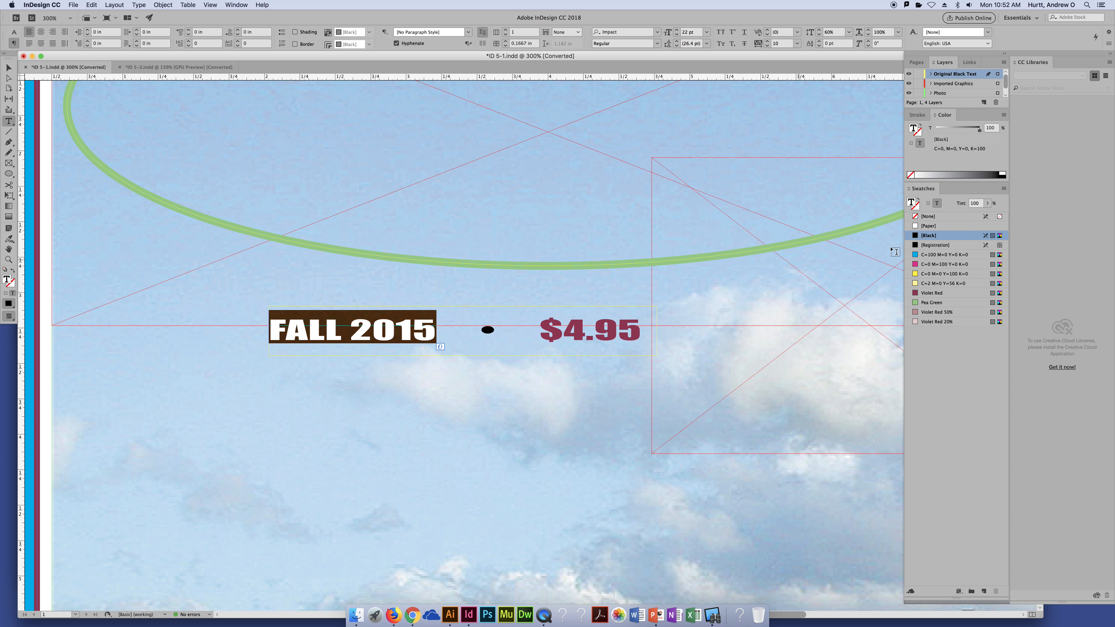
pyautogui.click(938, 302)
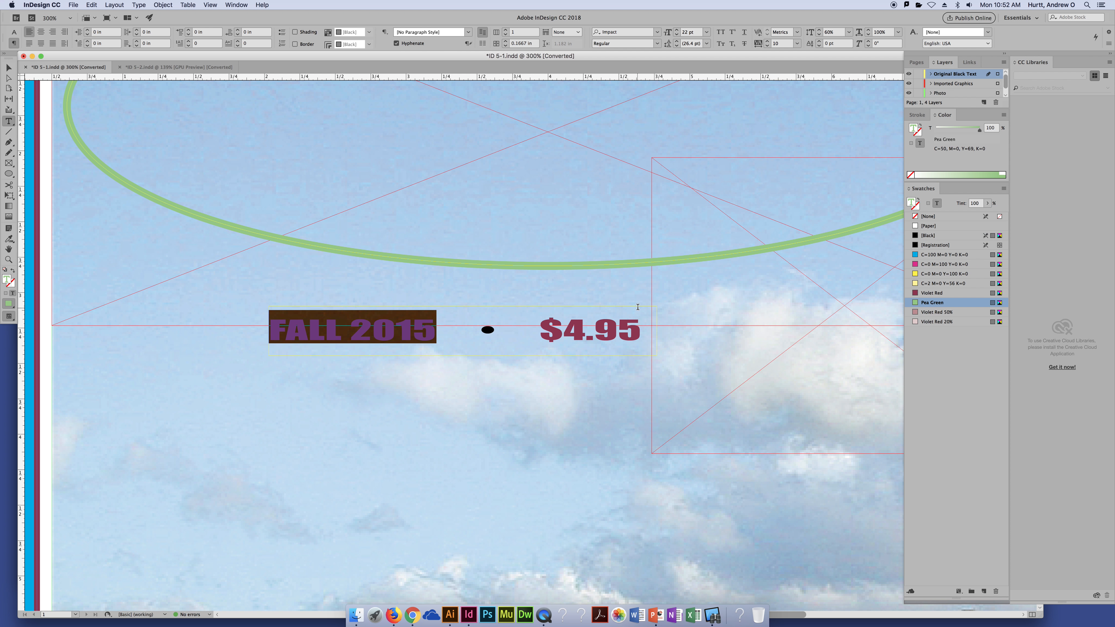
pyautogui.press('Escape')
pyautogui.click(584, 401)
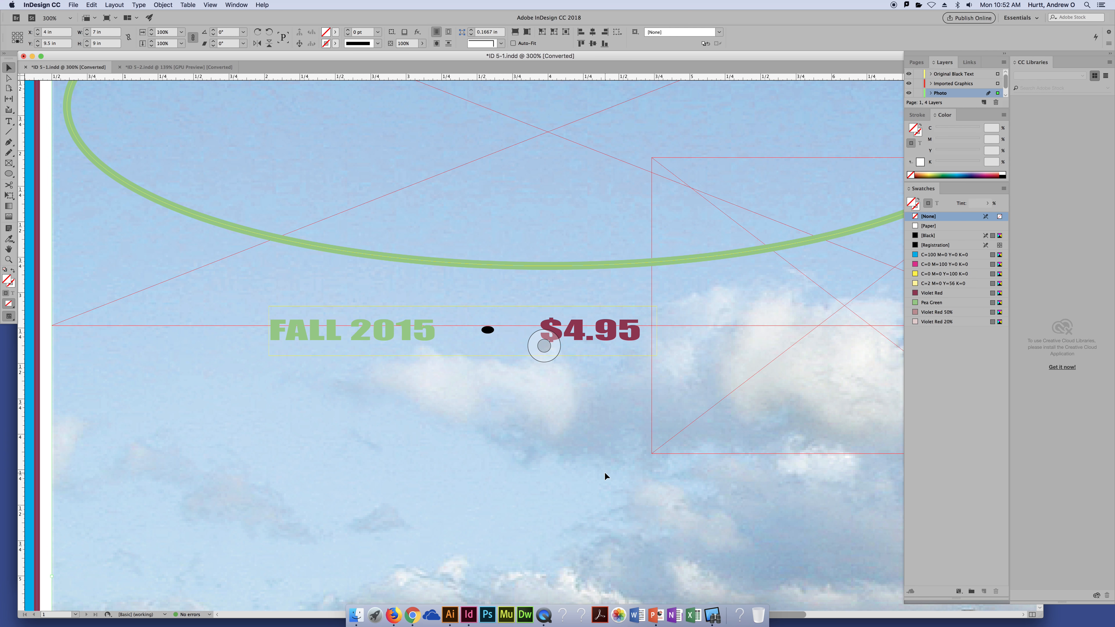
# Select the issue and price text frame, fill its container with Pea Green, and reset the container's fill to [None].
pyautogui.click(631, 332)
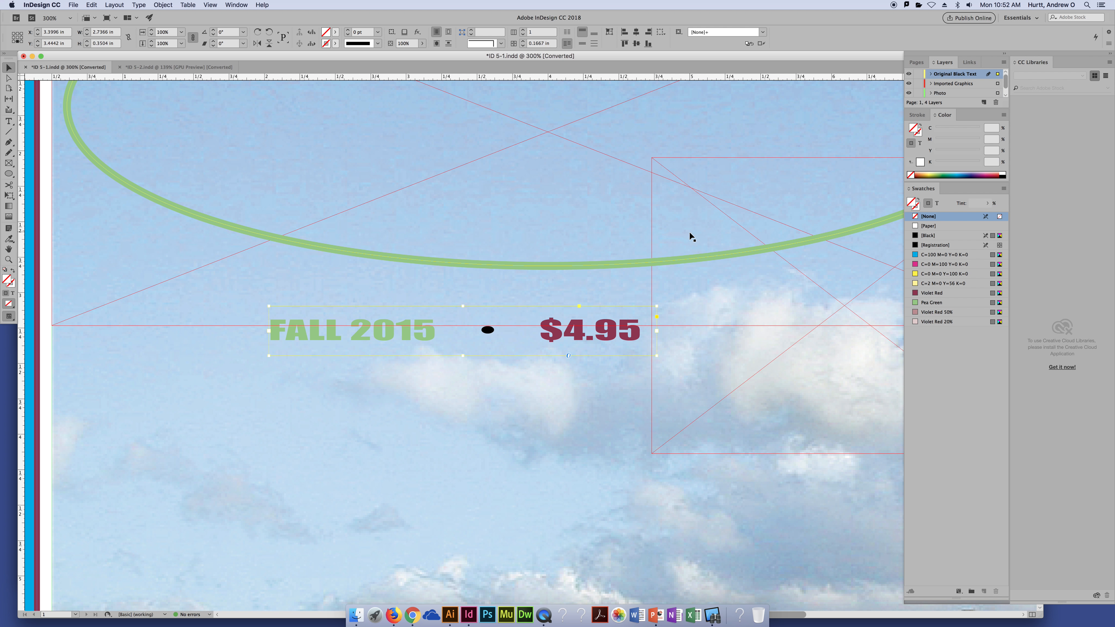
pyautogui.click(937, 204)
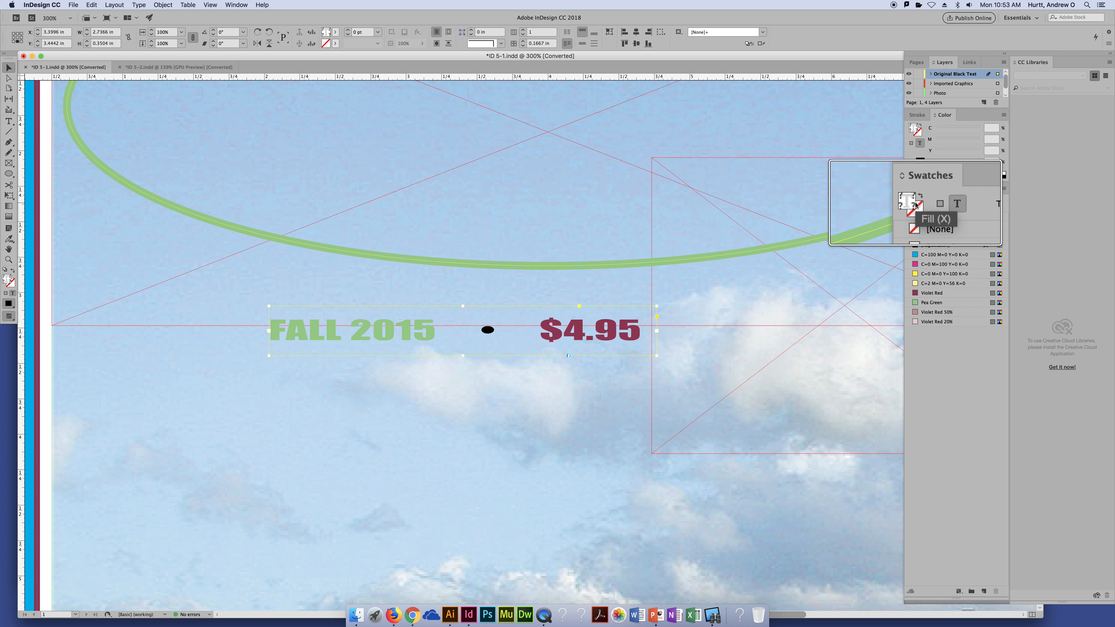
pyautogui.click(927, 205)
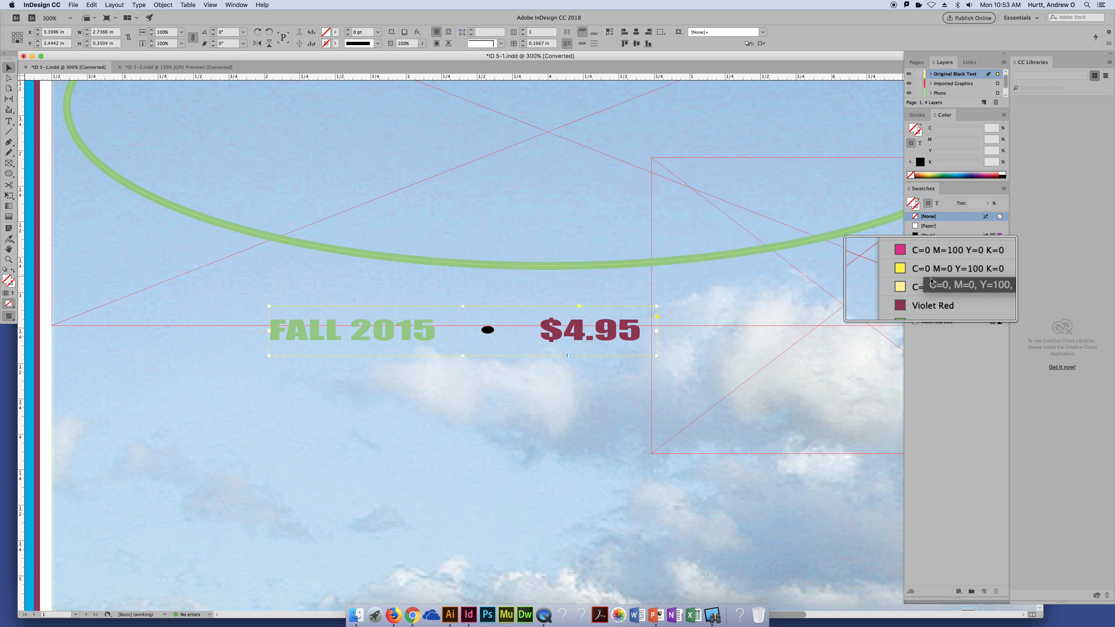
pyautogui.click(936, 304)
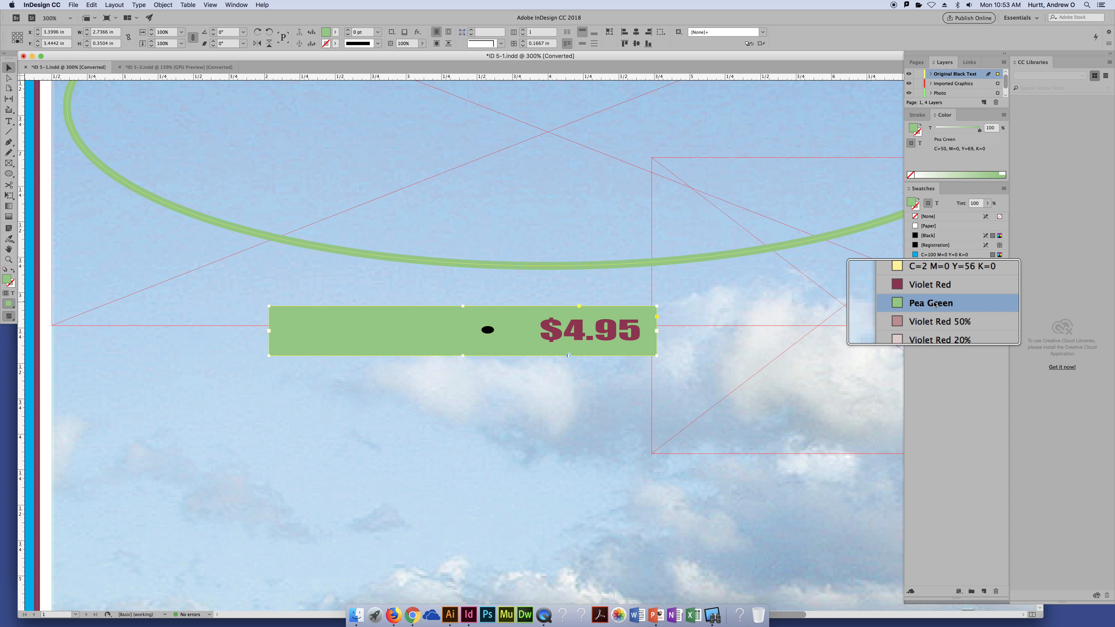
pyautogui.press('/')
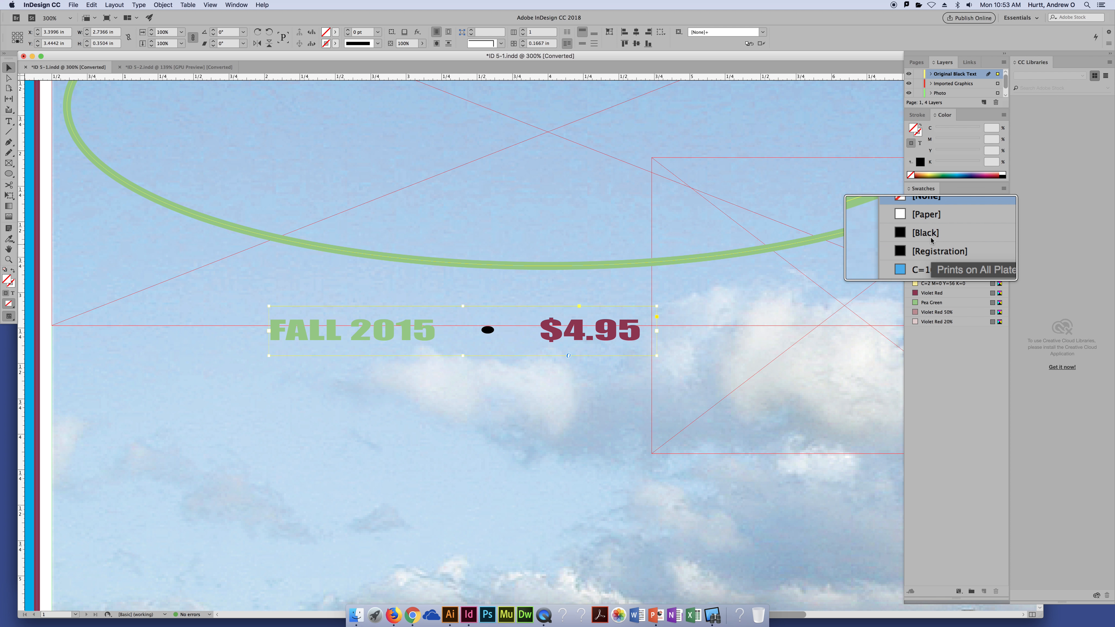
# Set all text in the issue and price frame to Violet Red, and recolor "FALL 2015" and the bullet Pea Green.
pyautogui.click(936, 203)
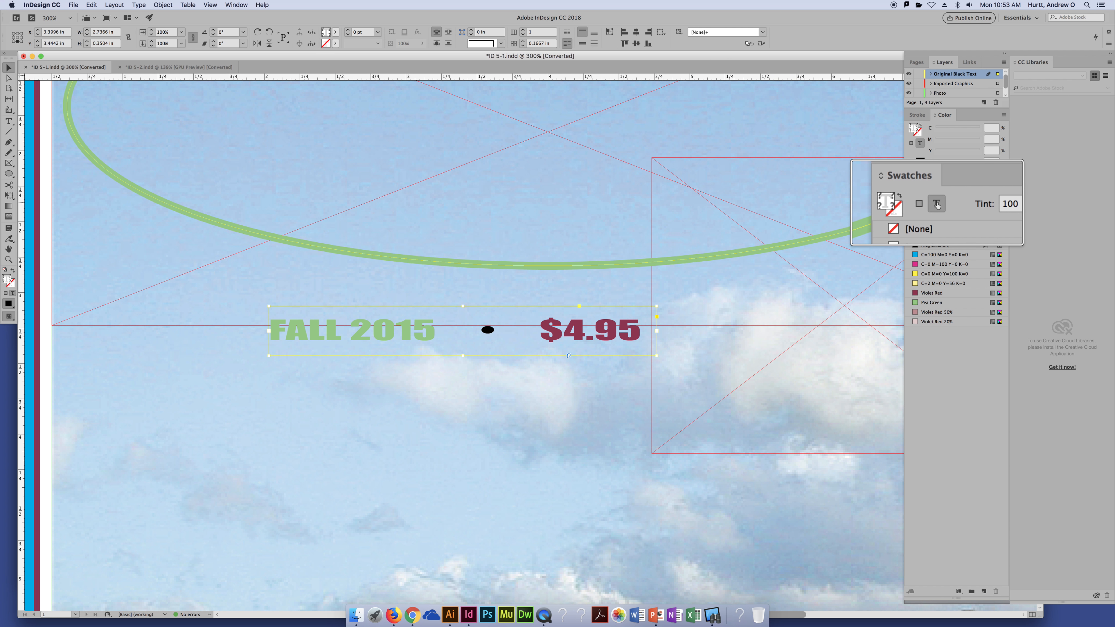
pyautogui.click(935, 298)
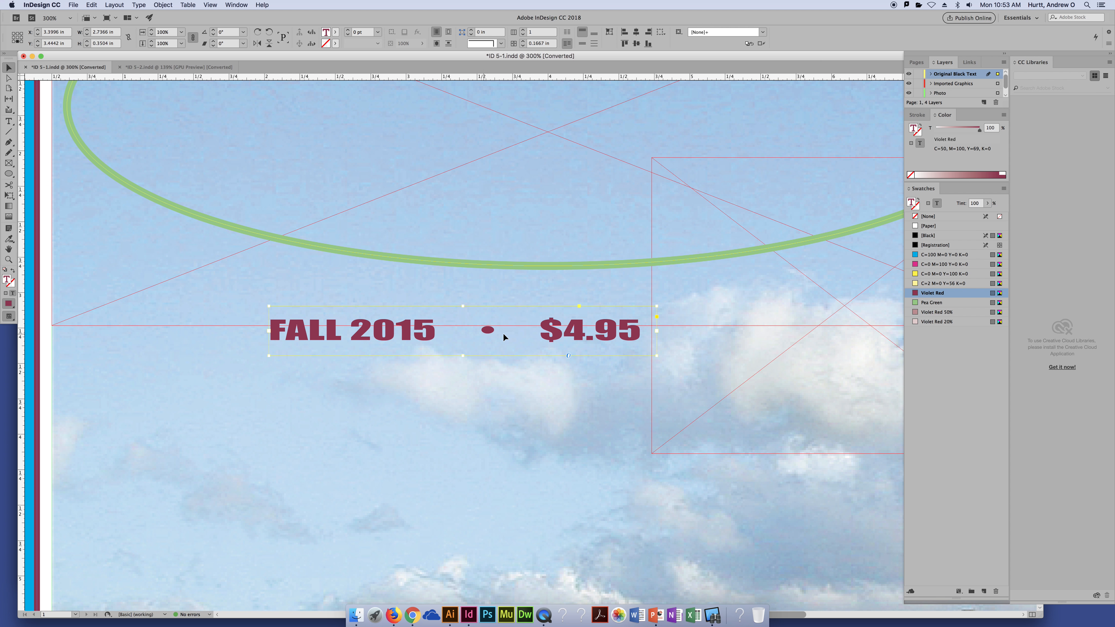
pyautogui.doubleClick(418, 328)
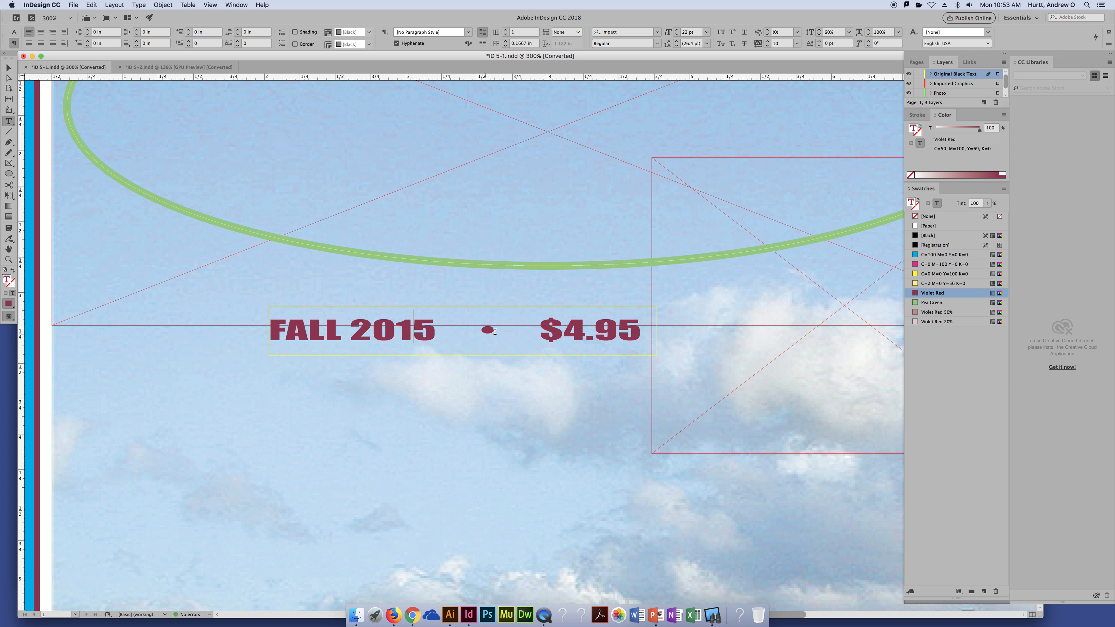
pyautogui.moveTo(495, 329); pyautogui.dragTo(269, 330)
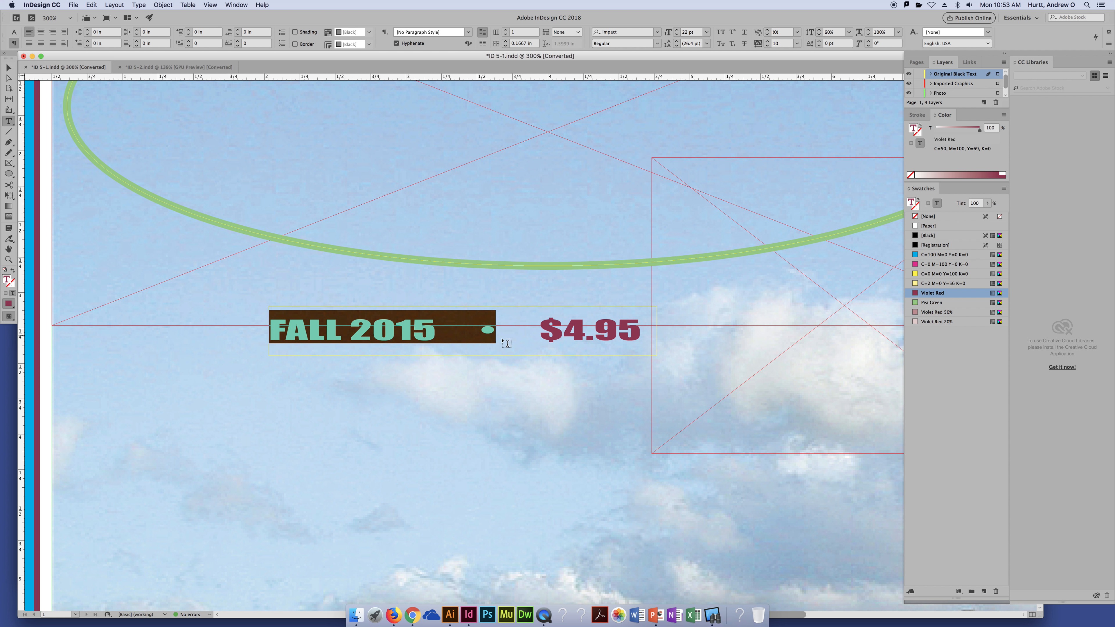
pyautogui.click(937, 302)
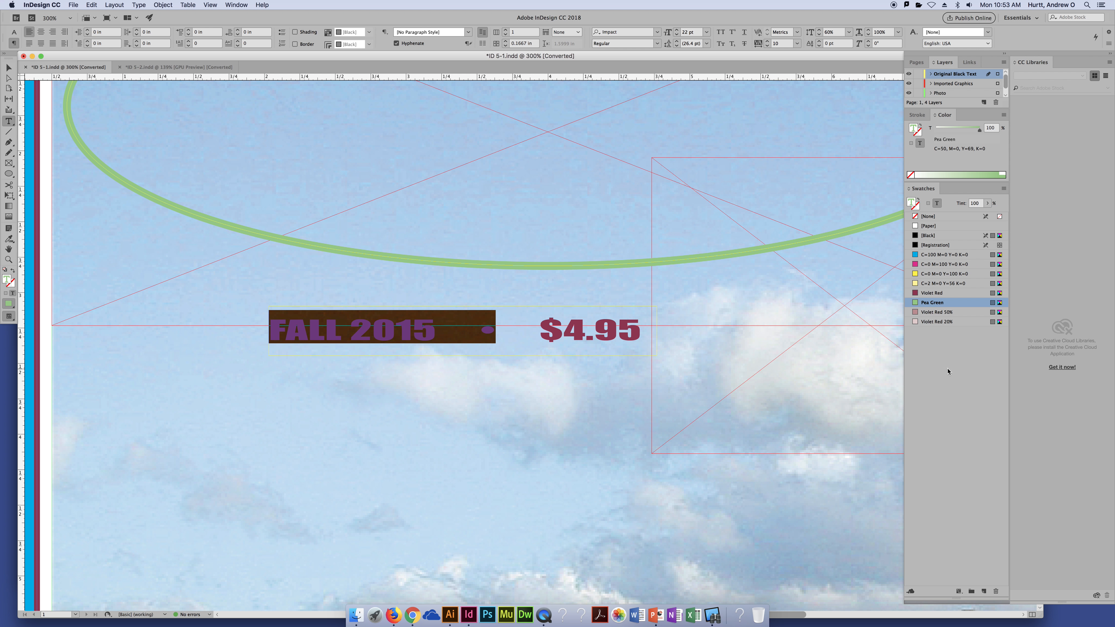
pyautogui.click(8, 66)
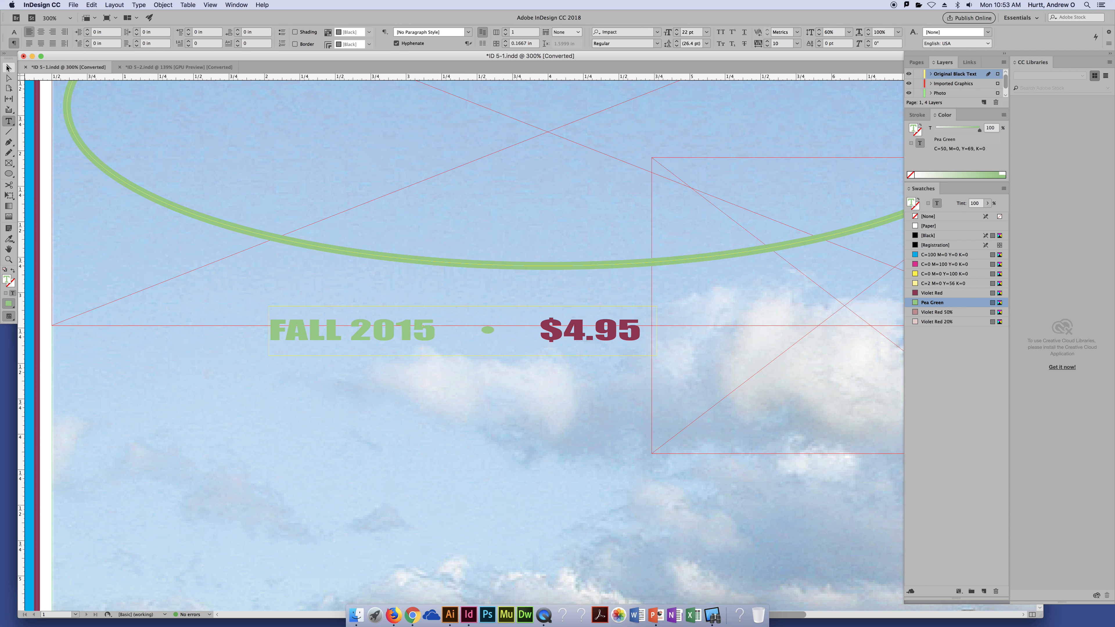
pyautogui.click(544, 479)
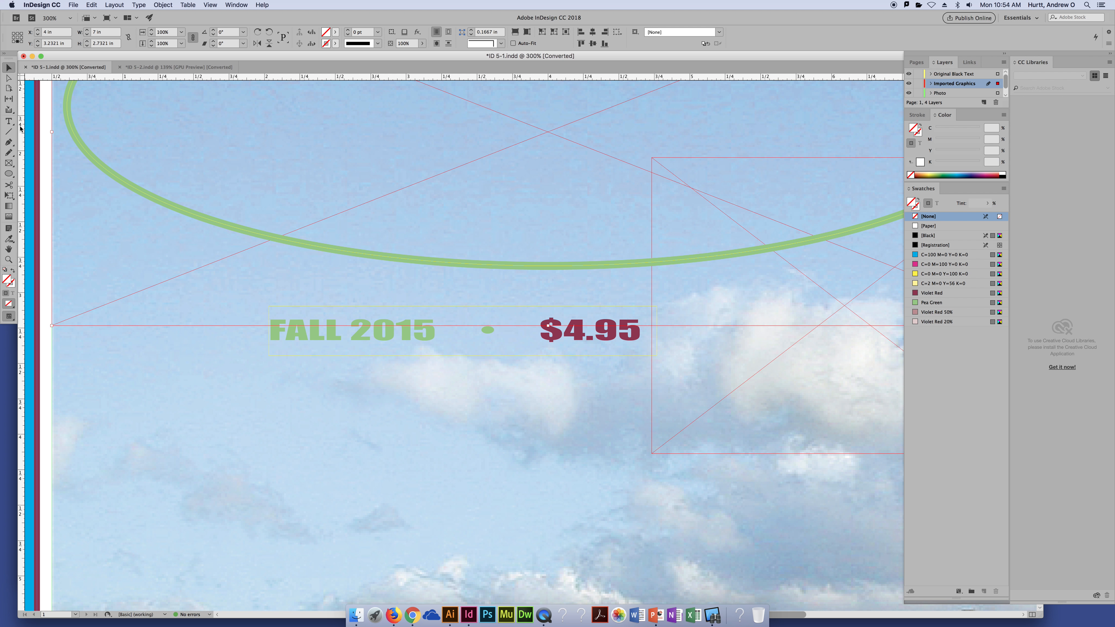
# Highlight "FALL 2015" and the bullet to check their text color, and return to the Selection tool.
pyautogui.click(11, 123)
pyautogui.moveTo(496, 328); pyautogui.dragTo(198, 330)
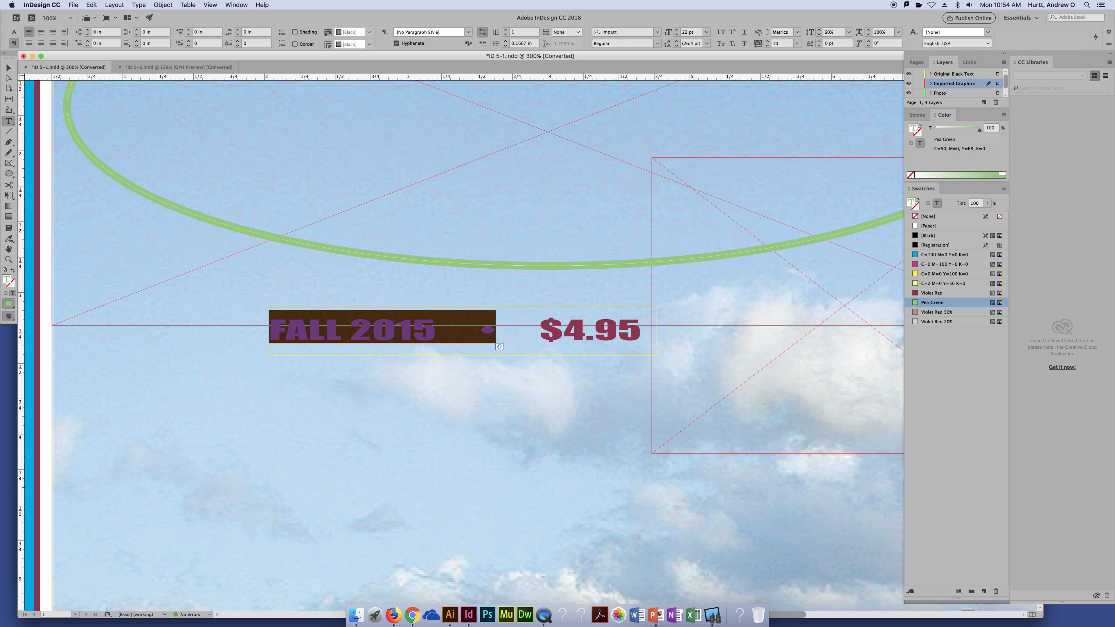
pyautogui.click(9, 67)
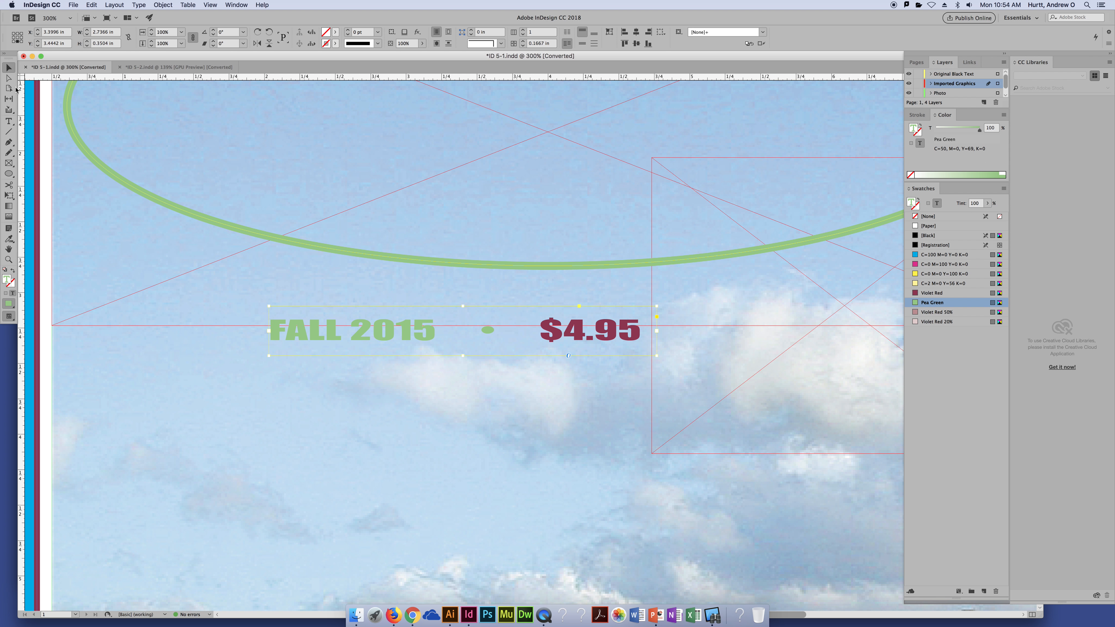
pyautogui.click(575, 399)
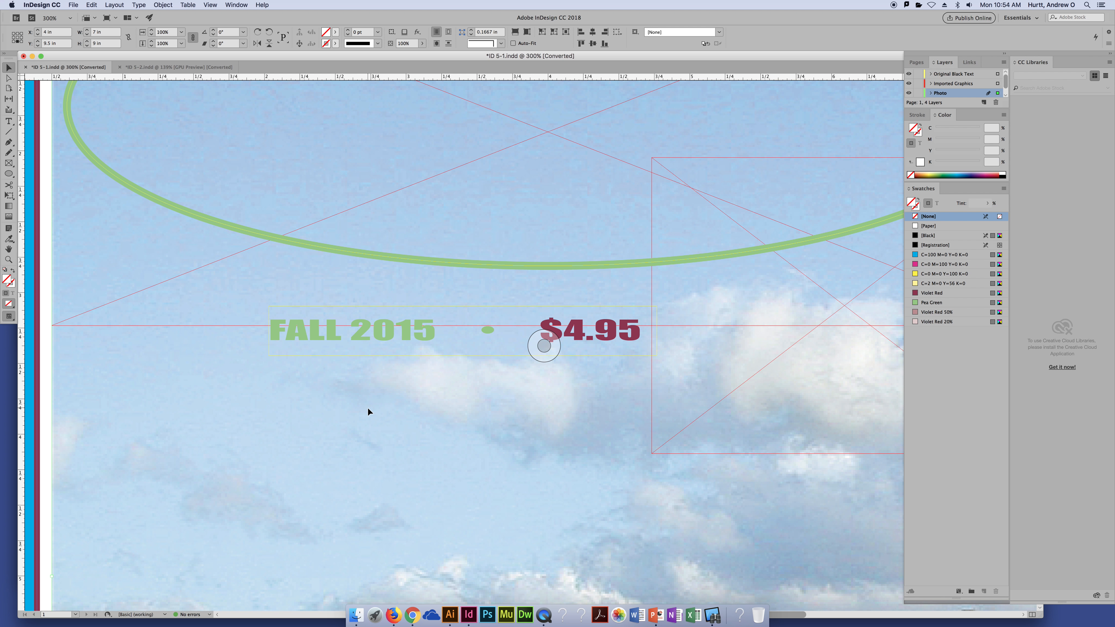
# Color the TWIST & SHOUT frame's text with Violet Red 20%, switch it to Pea Green at 20% tint, and deselect the frame.
pyautogui.press('super+minus')
pyautogui.scroll(8, 482, 329)
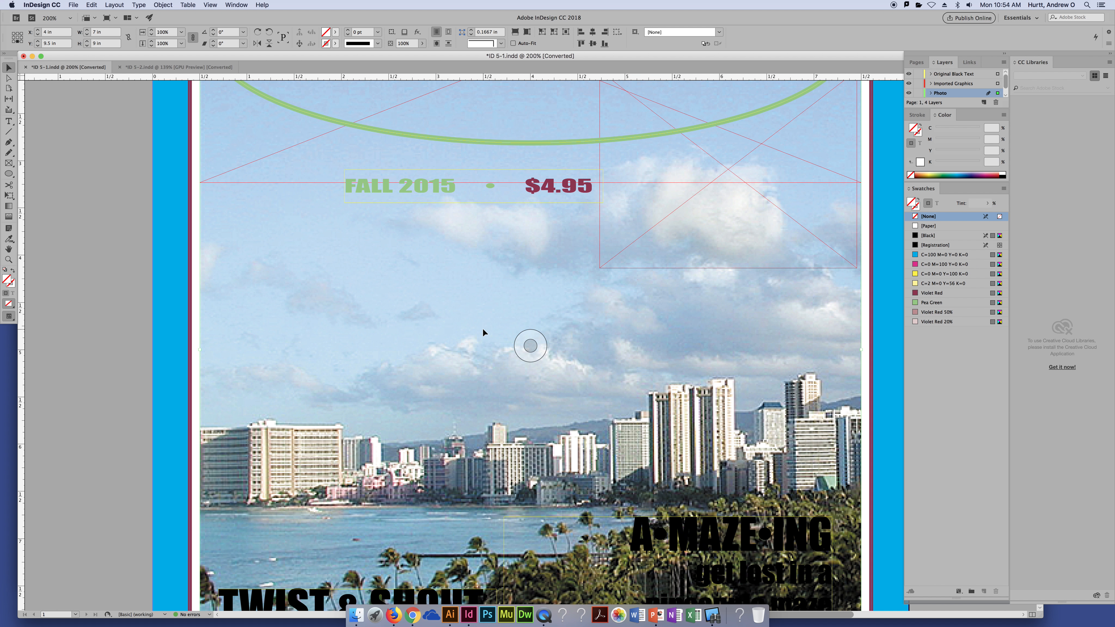
pyautogui.scroll(-2, 484, 332)
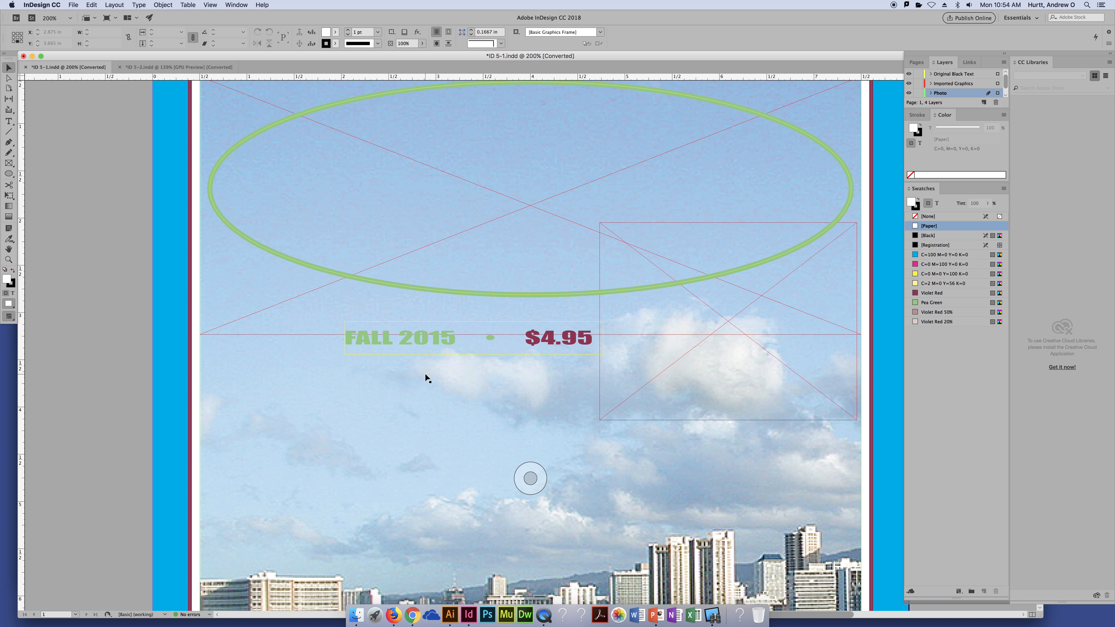
pyautogui.scroll(-6, 418, 390)
pyautogui.scroll(-3, 470, 355)
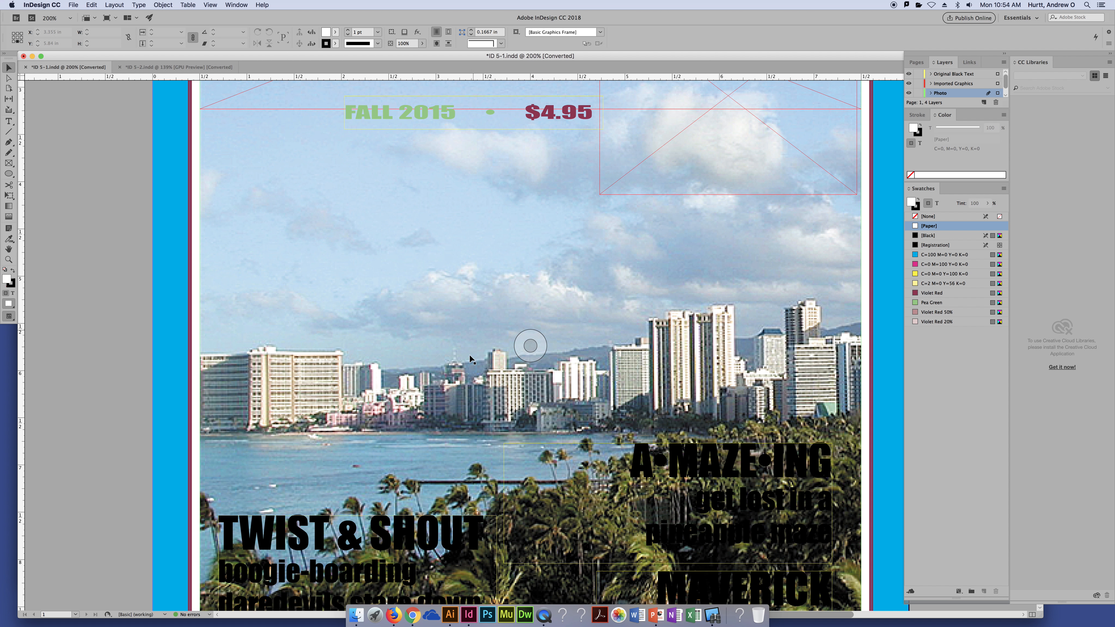
pyautogui.scroll(-9, 469, 355)
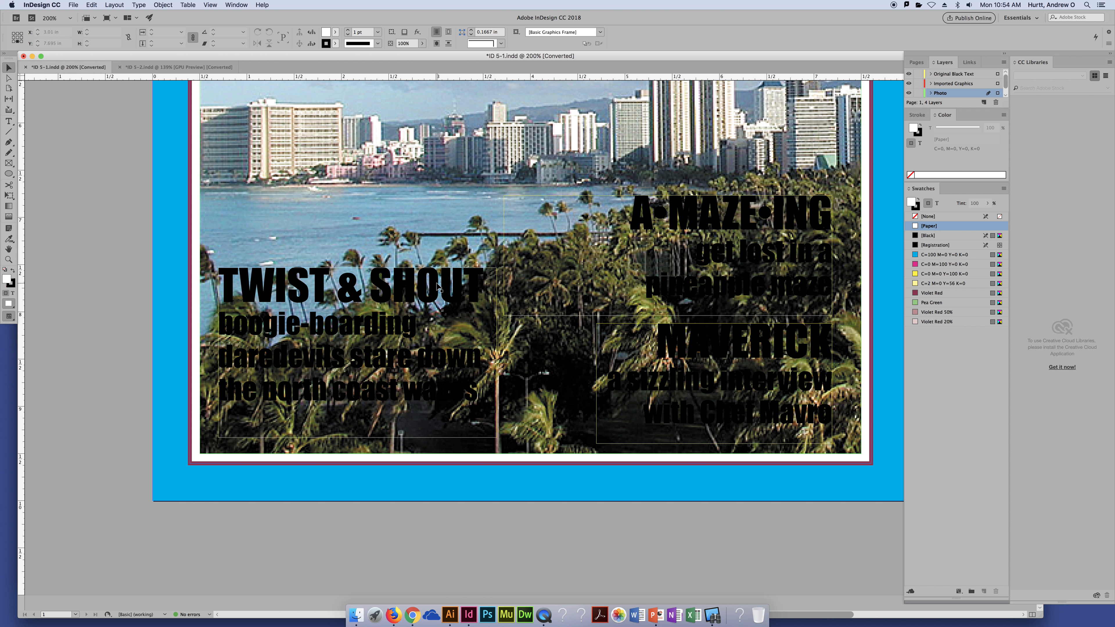
pyautogui.click(435, 299)
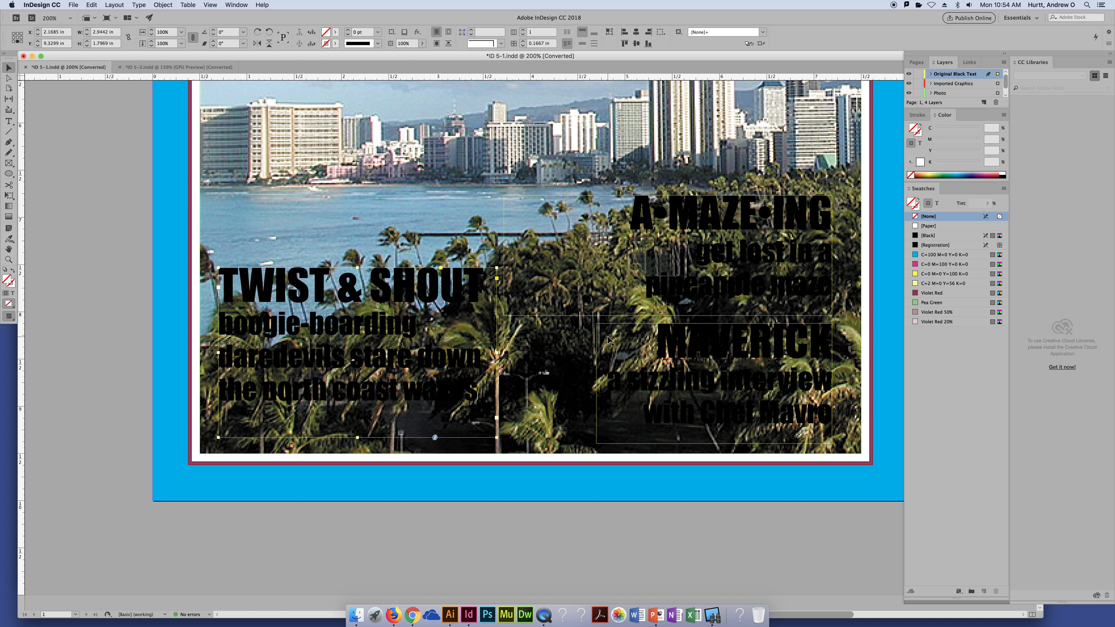
pyautogui.scroll(2, 608, 338)
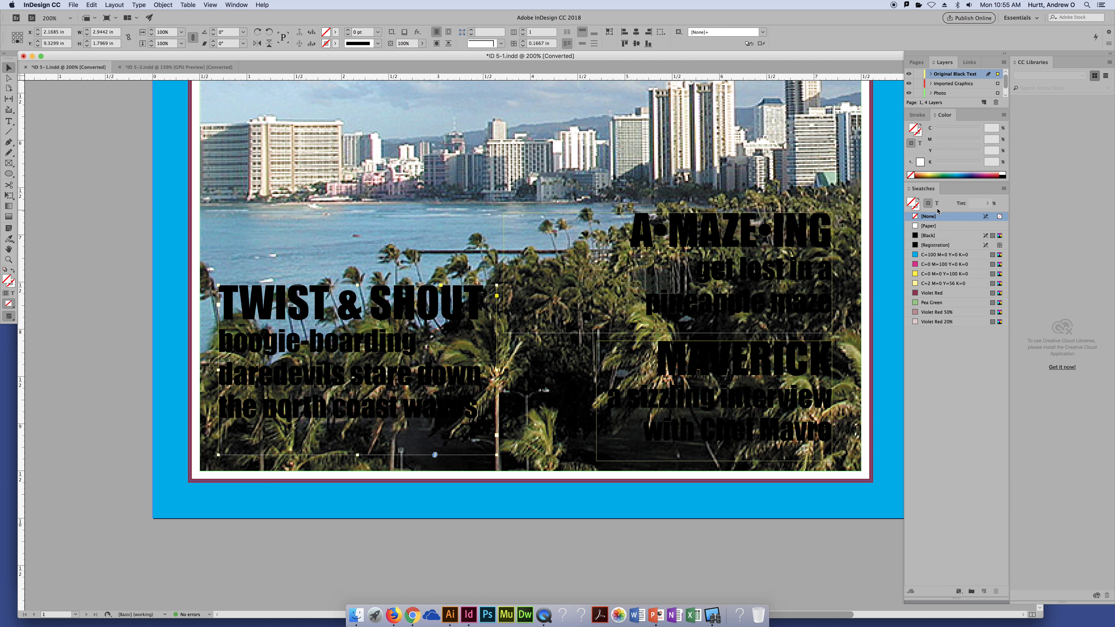
pyautogui.click(937, 203)
pyautogui.click(942, 323)
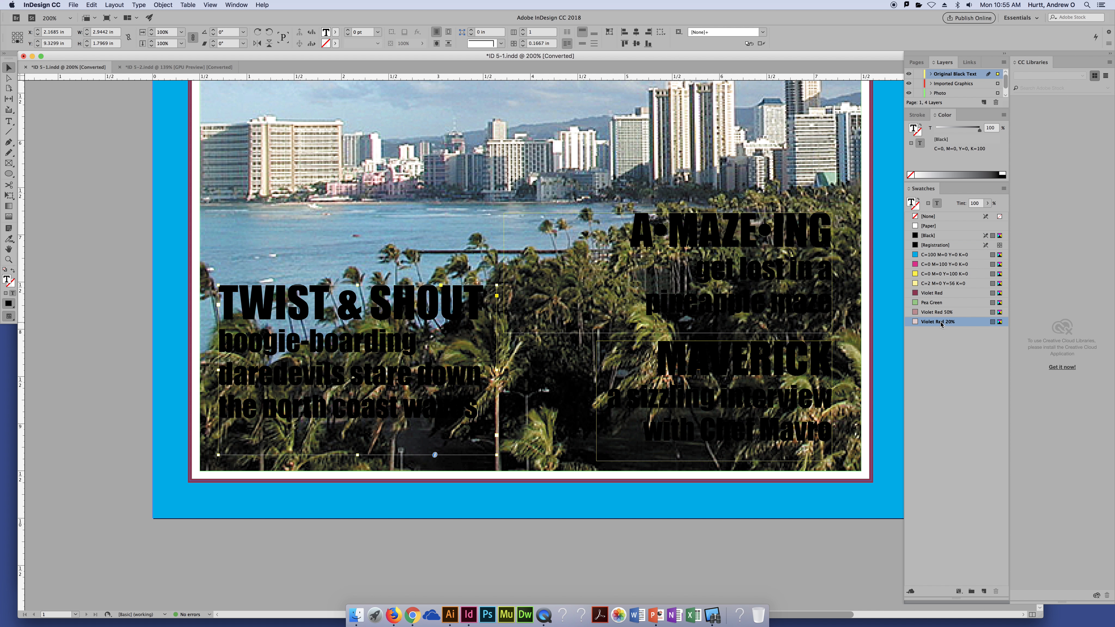
pyautogui.click(940, 304)
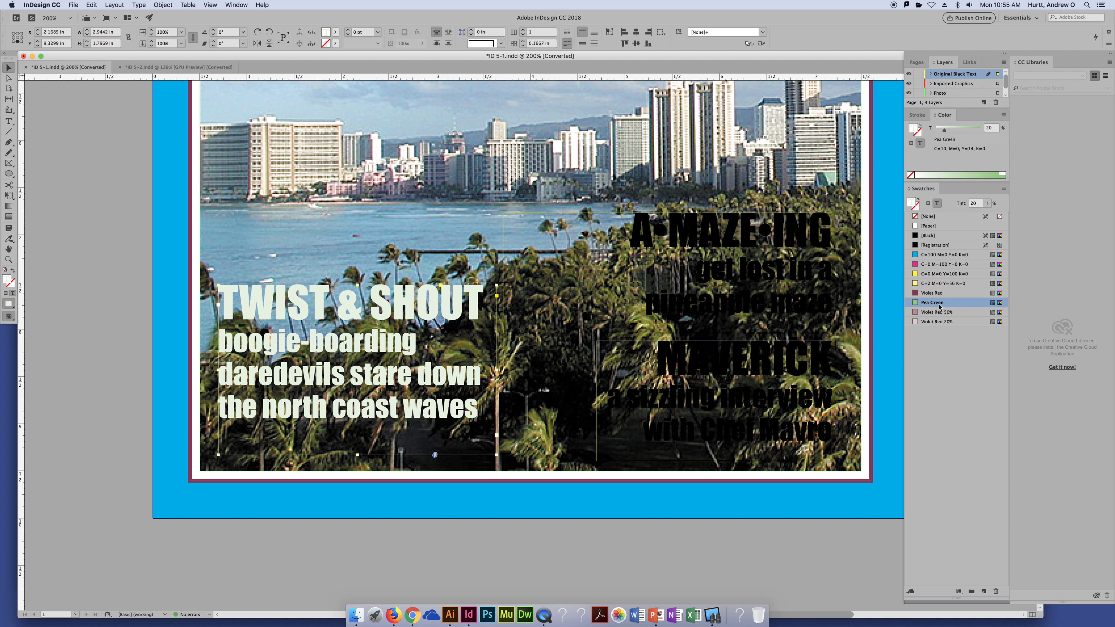
pyautogui.click(75, 224)
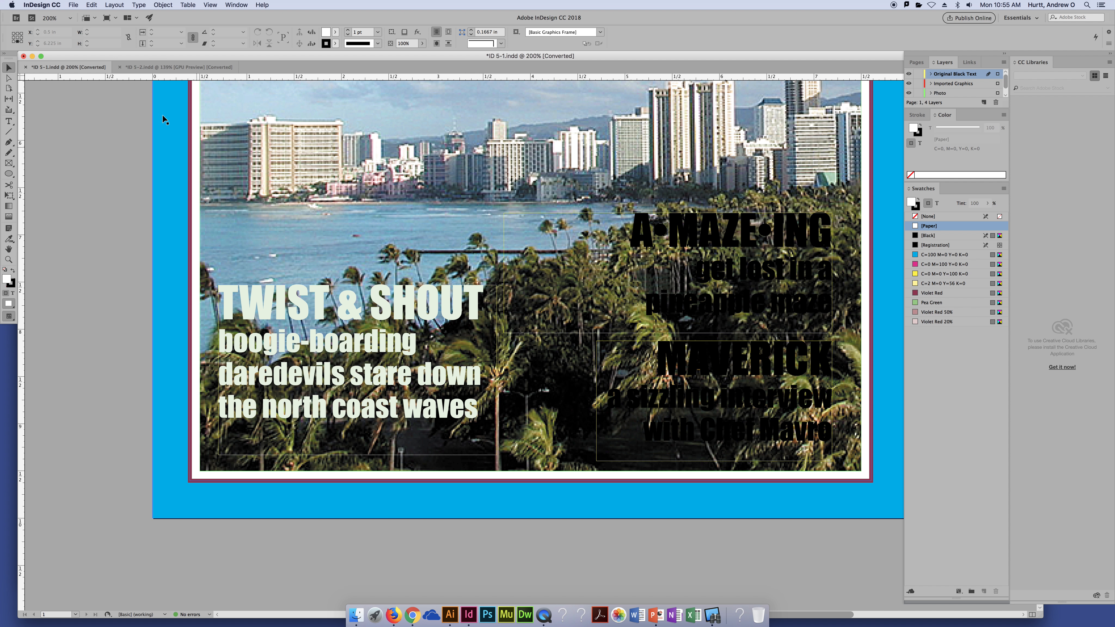
# Paste a copy of the TWIST & SHOUT text frame in place, and apply [Black] to the copy's text.
pyautogui.click(326, 311)
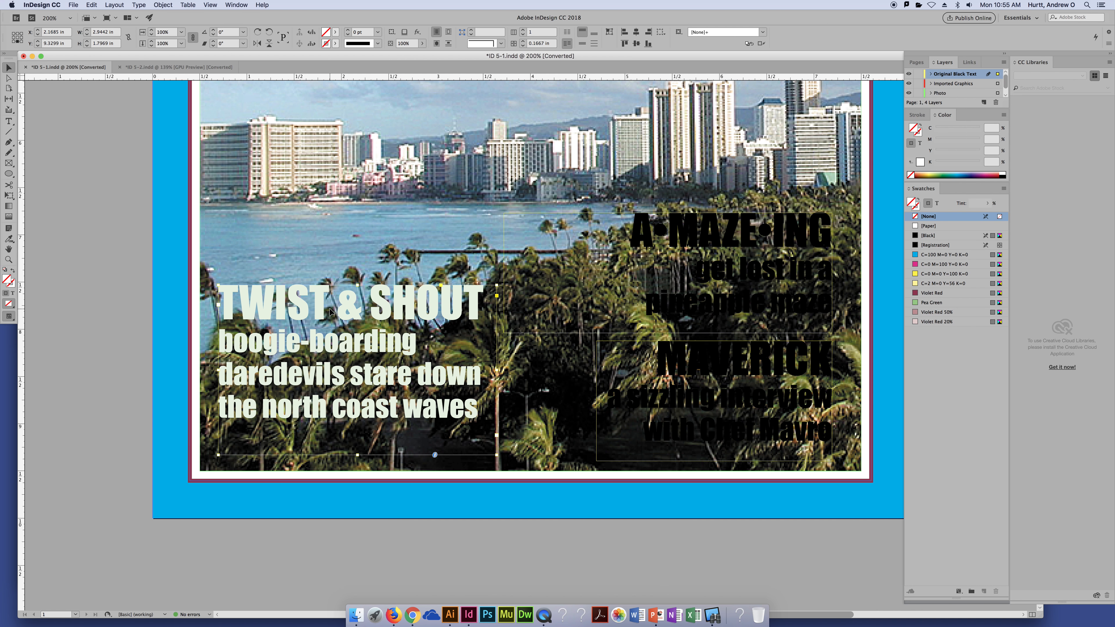
pyautogui.click(91, 5)
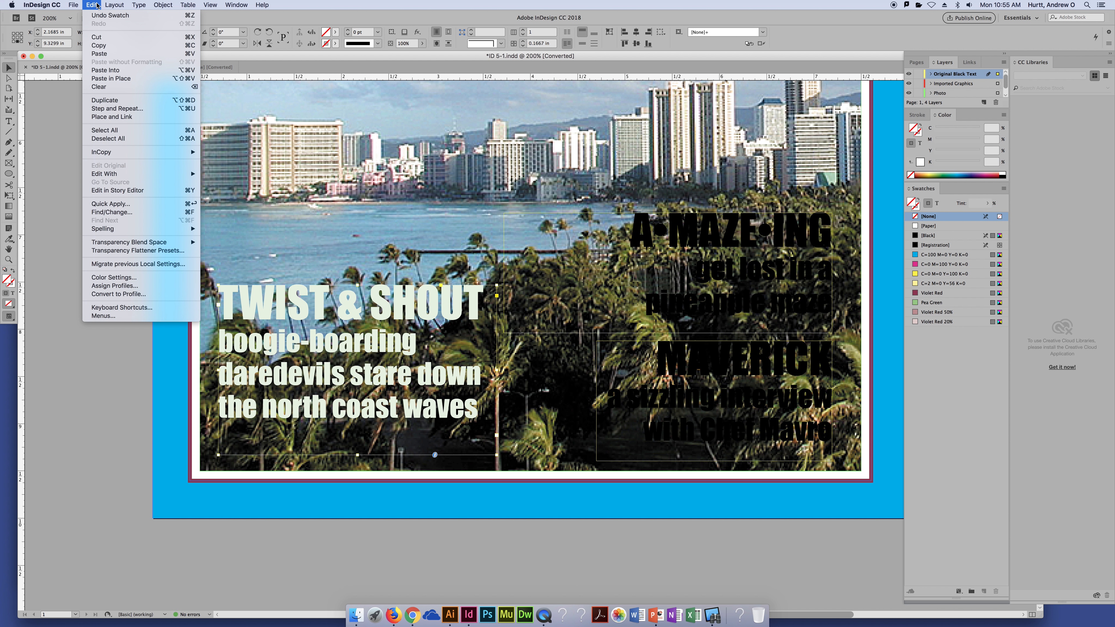
pyautogui.click(122, 81)
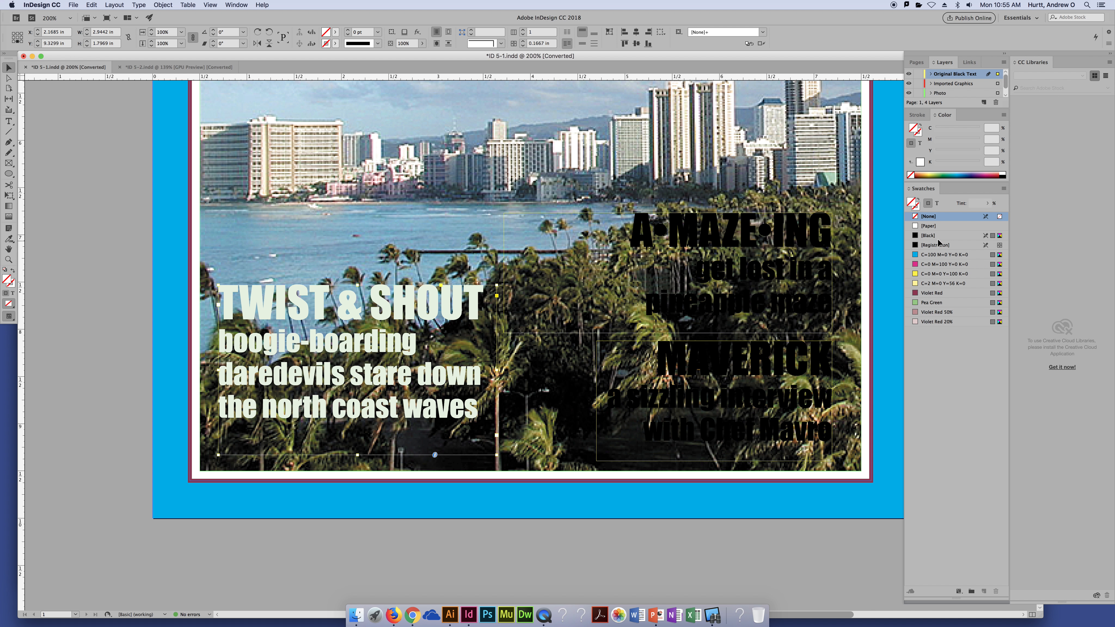
pyautogui.click(937, 203)
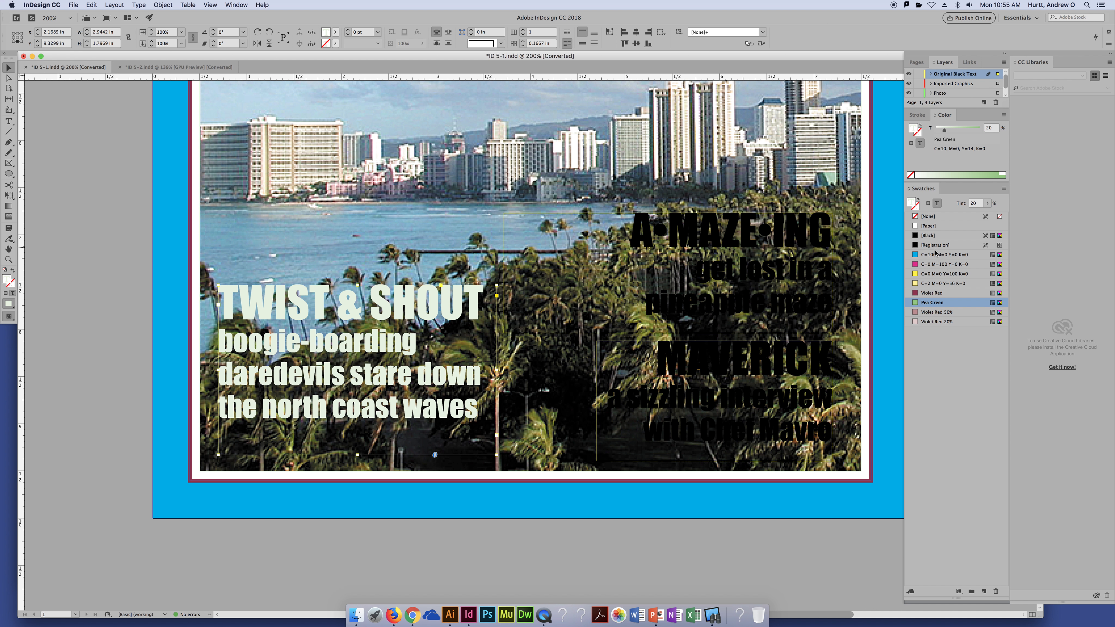
pyautogui.click(953, 236)
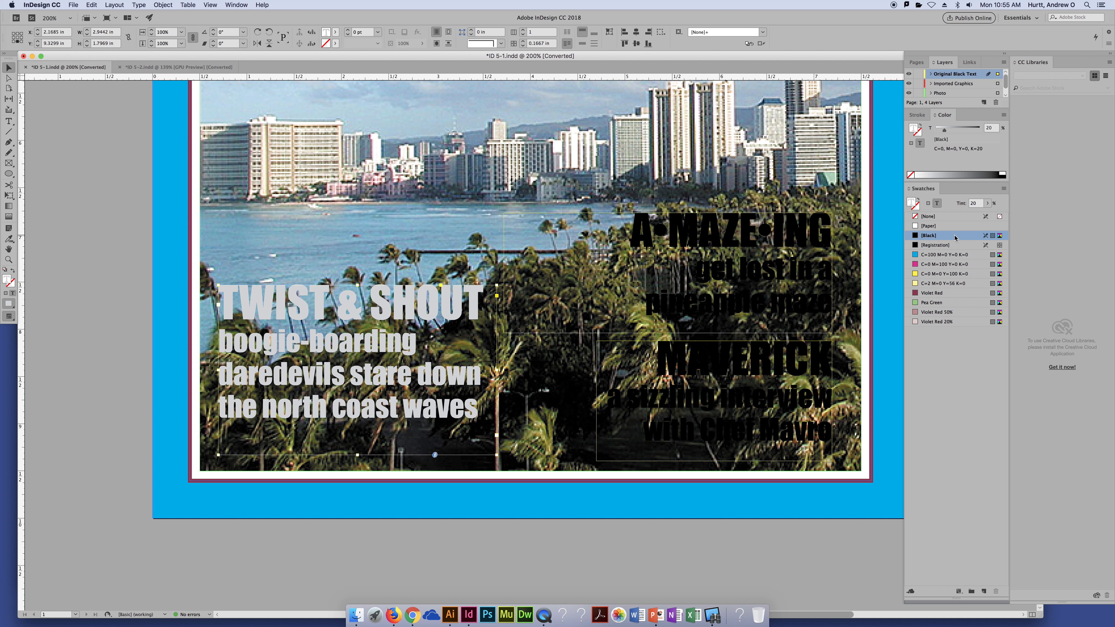
# Nudge the copied TWIST & SHOUT frame about 0.03 in left and down, and set its black text tint to 100%.
pyautogui.hotkey('alt', 'Down')
pyautogui.press('Left')
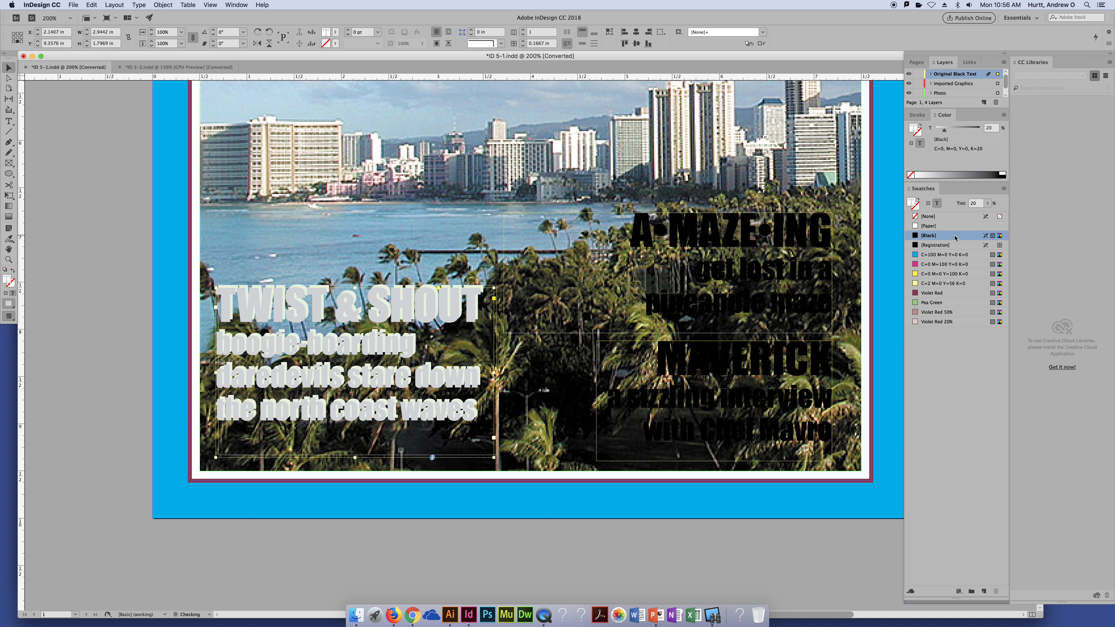
pyautogui.click(987, 205)
pyautogui.moveTo(954, 215); pyautogui.dragTo(1023, 221)
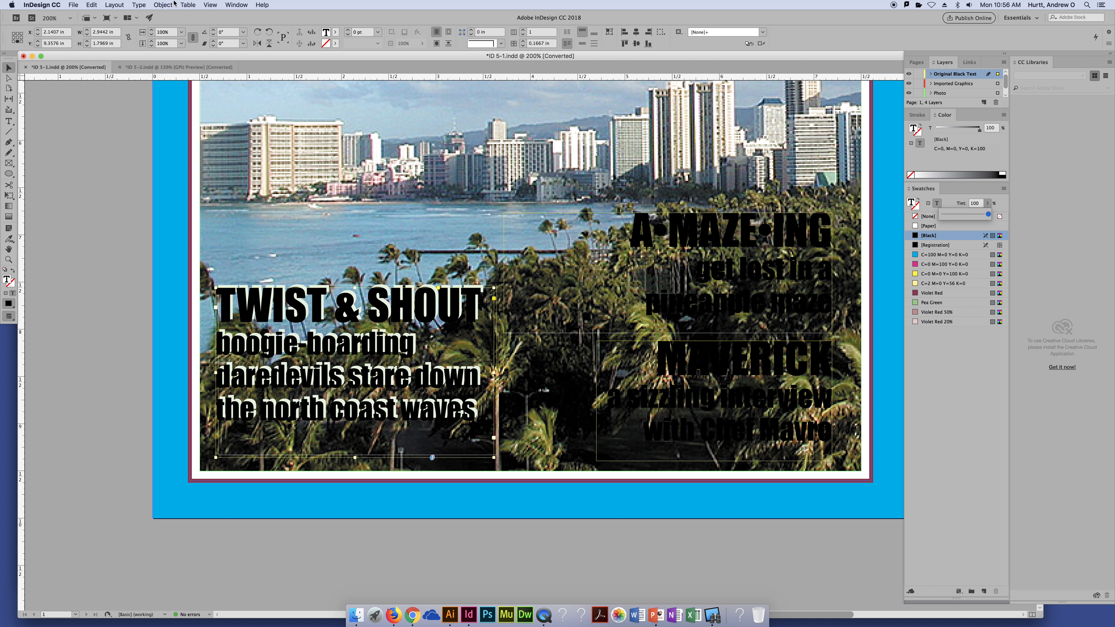
# Send the black TWIST & SHOUT copy backward behind the light green text, and deselect it.
pyautogui.click(163, 6)
pyautogui.moveTo(237, 32)
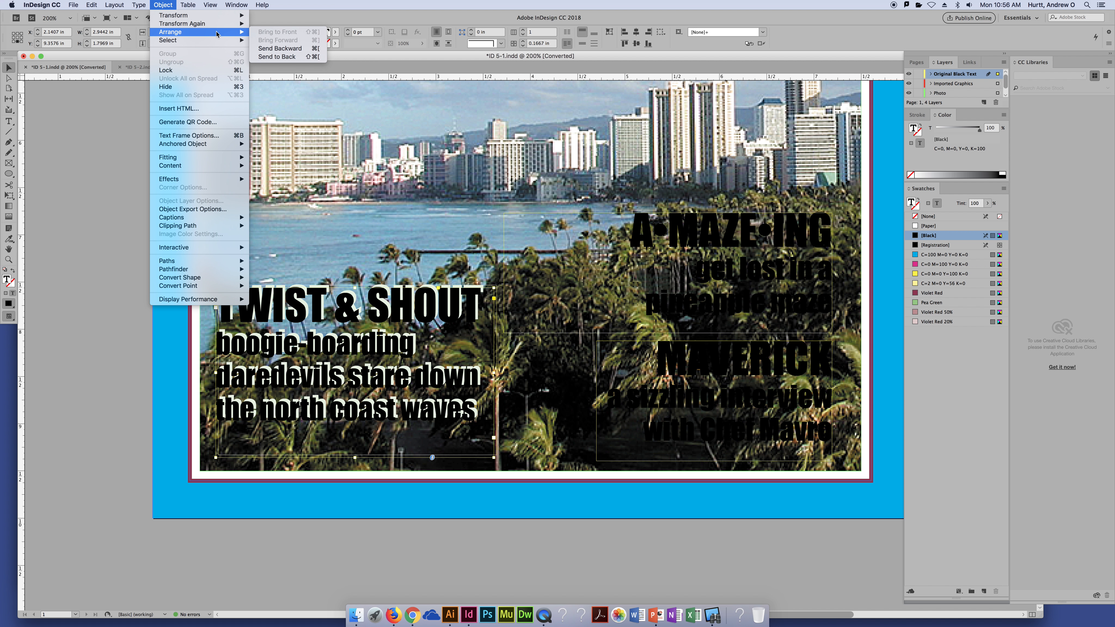
pyautogui.click(270, 49)
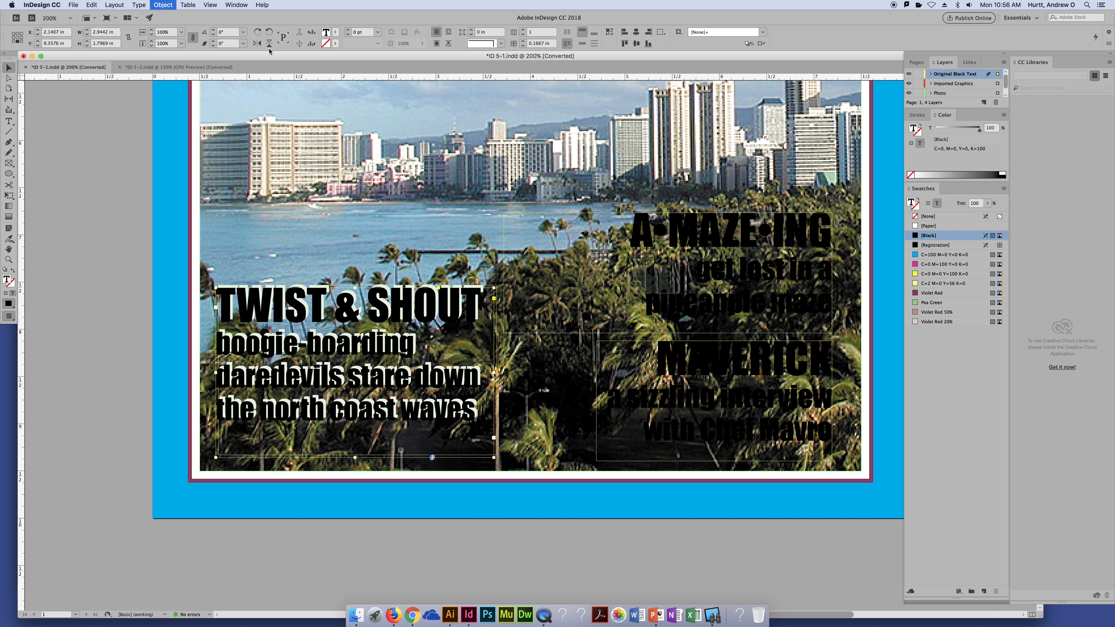
pyautogui.click(208, 6)
pyautogui.moveTo(171, 4)
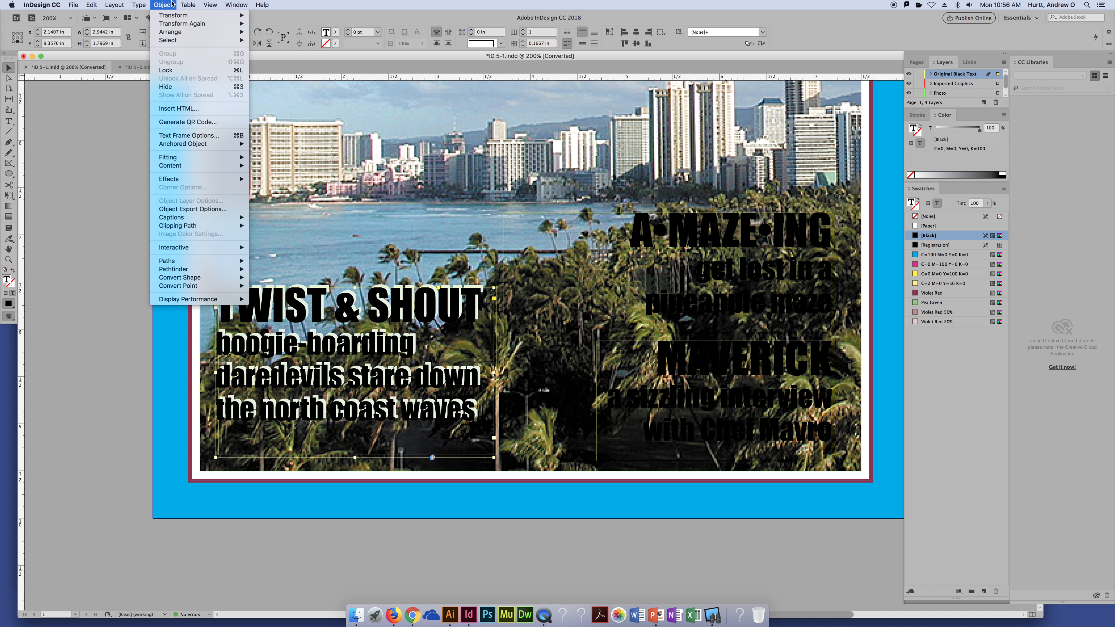
pyautogui.moveTo(181, 39)
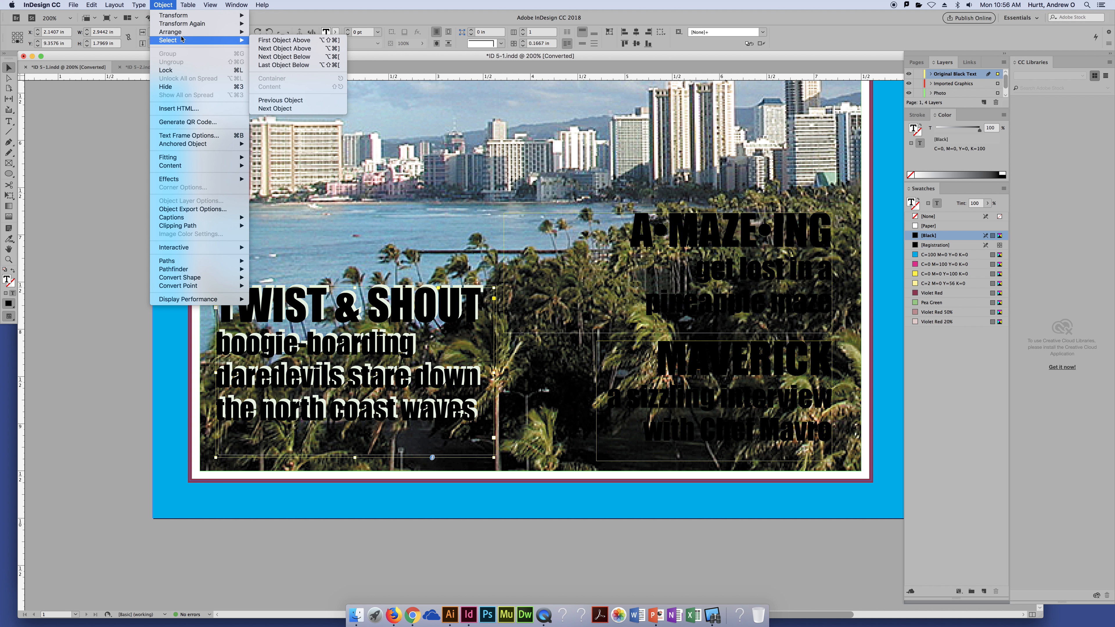
pyautogui.click(257, 48)
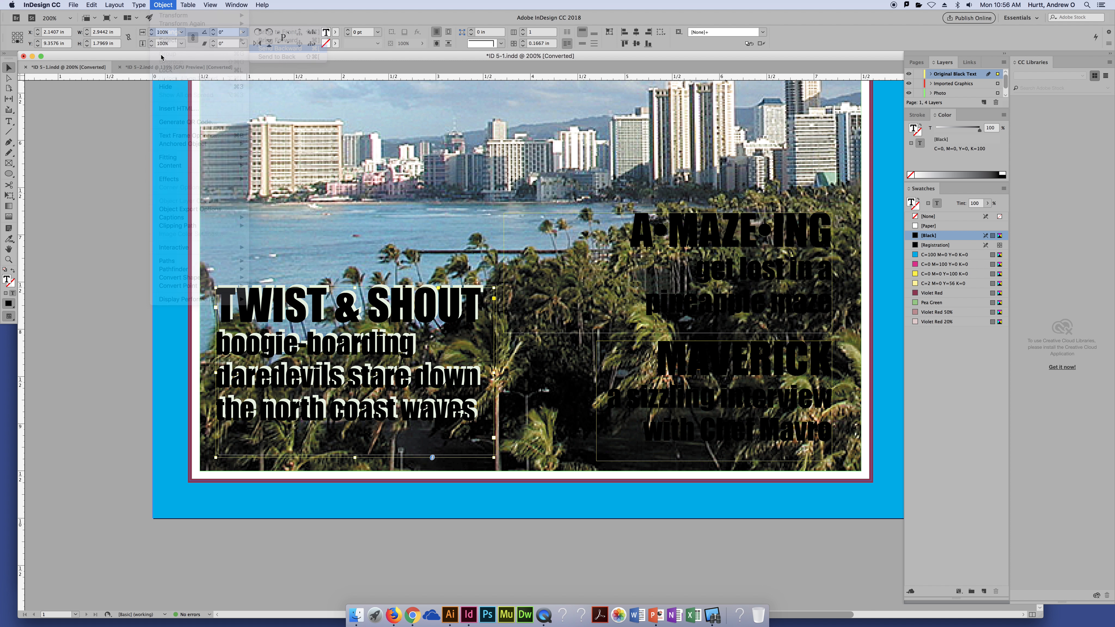
pyautogui.click(104, 140)
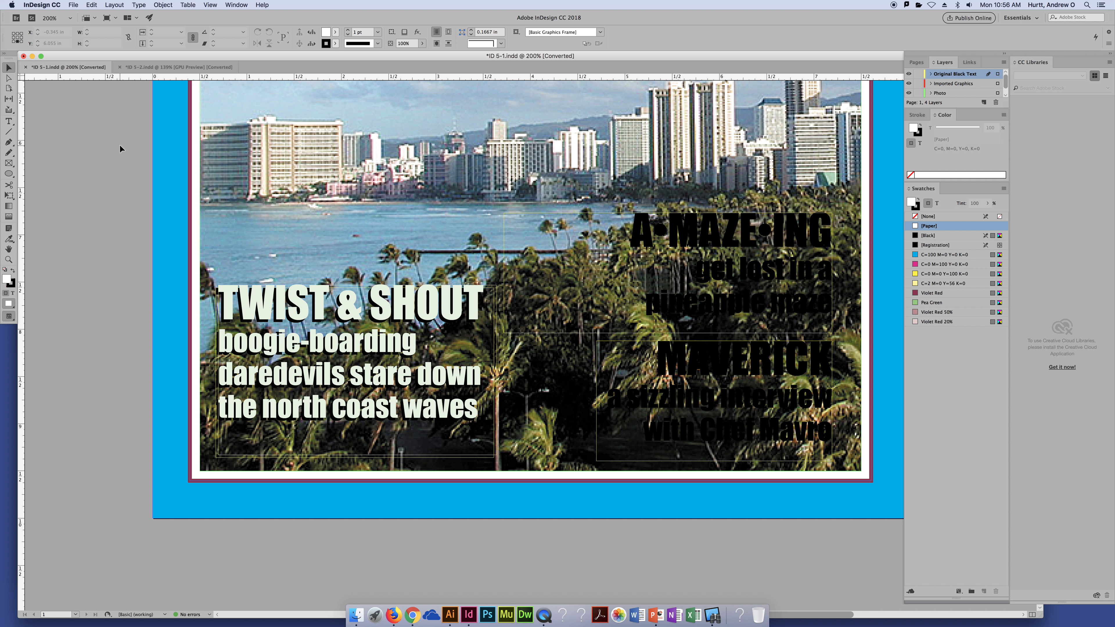
# Enlarge the layer list and expand the Original Black Text layer to list its individual objects.
pyautogui.press('super+minus')
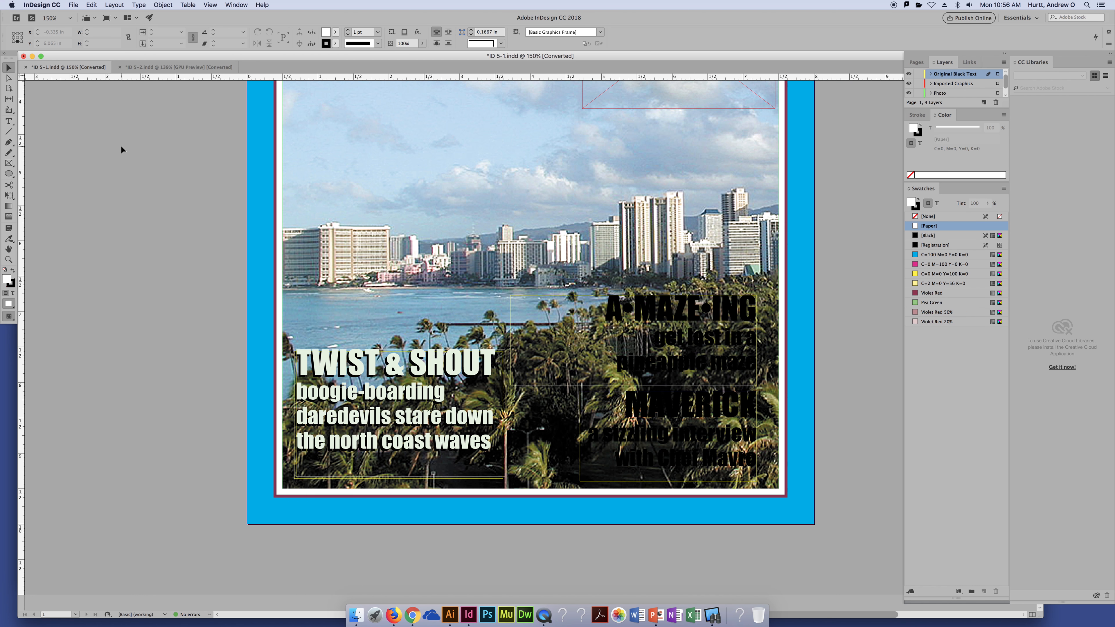
pyautogui.press('super+minus')
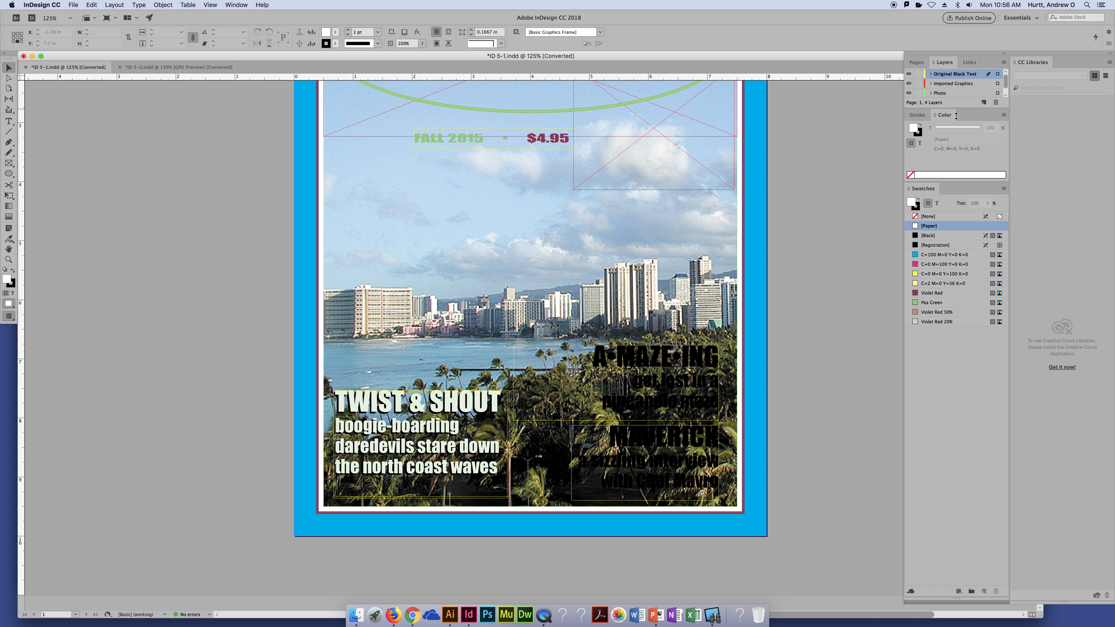
pyautogui.moveTo(957, 108); pyautogui.dragTo(962, 154)
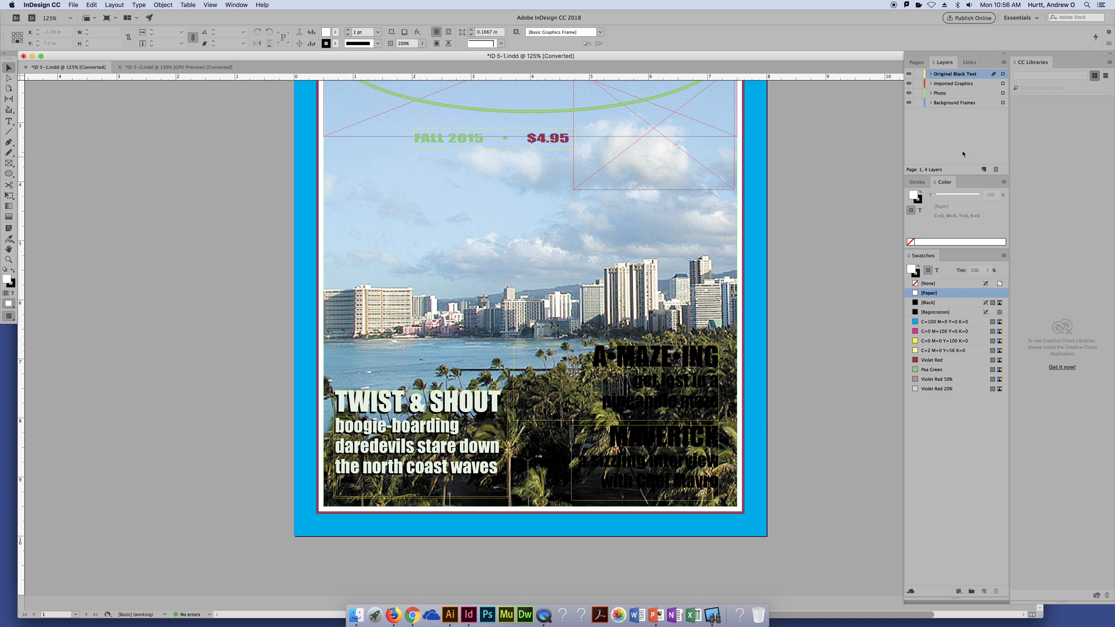
pyautogui.click(931, 75)
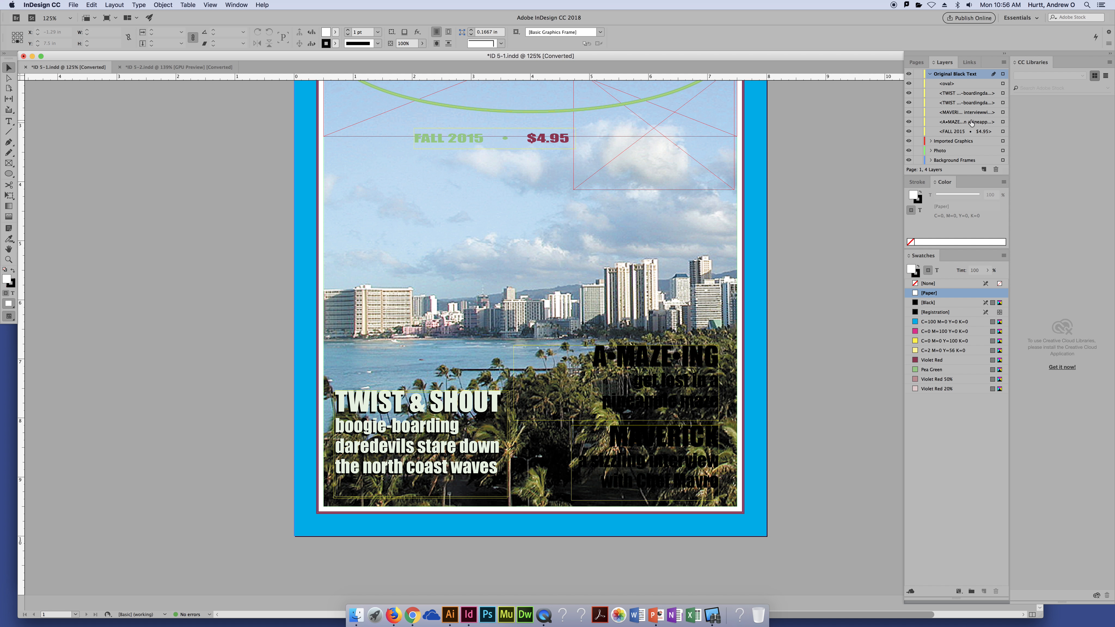
# Hide and reshow the light TWIST & SHOUT text, and move the black copy above it in the stacking order and back below.
pyautogui.click(908, 93)
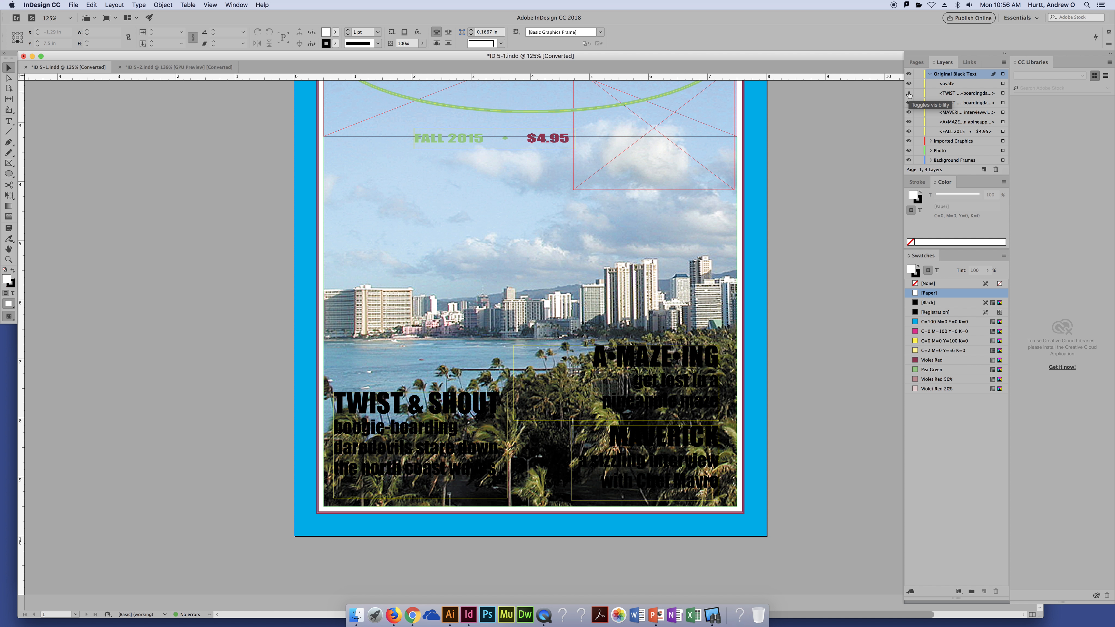
pyautogui.click(908, 93)
pyautogui.moveTo(946, 104); pyautogui.dragTo(946, 89)
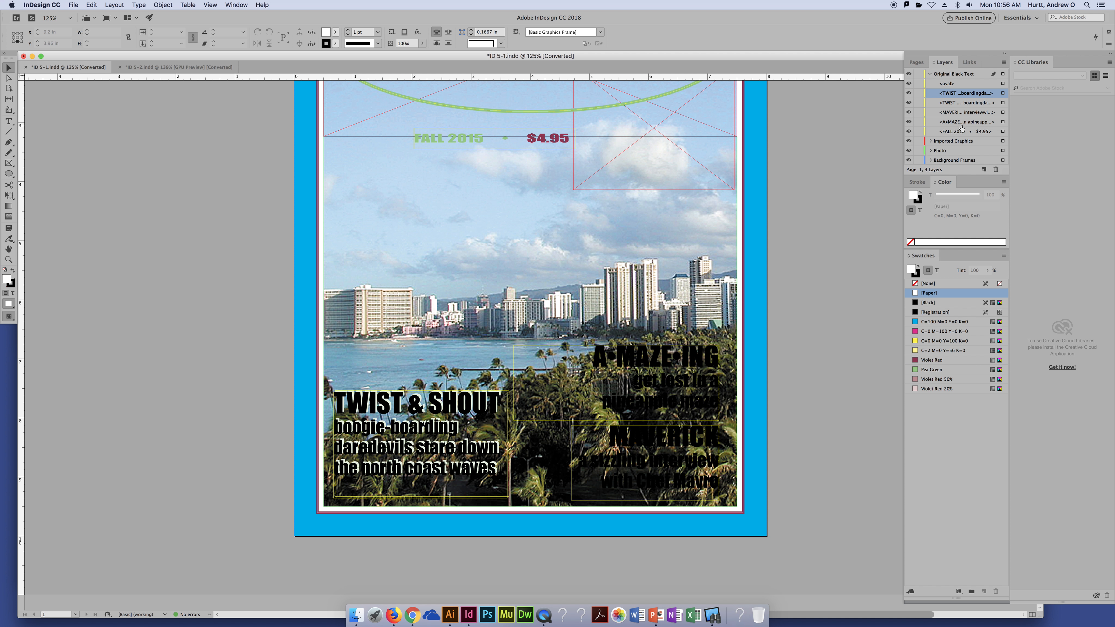
pyautogui.moveTo(966, 94); pyautogui.dragTo(963, 107)
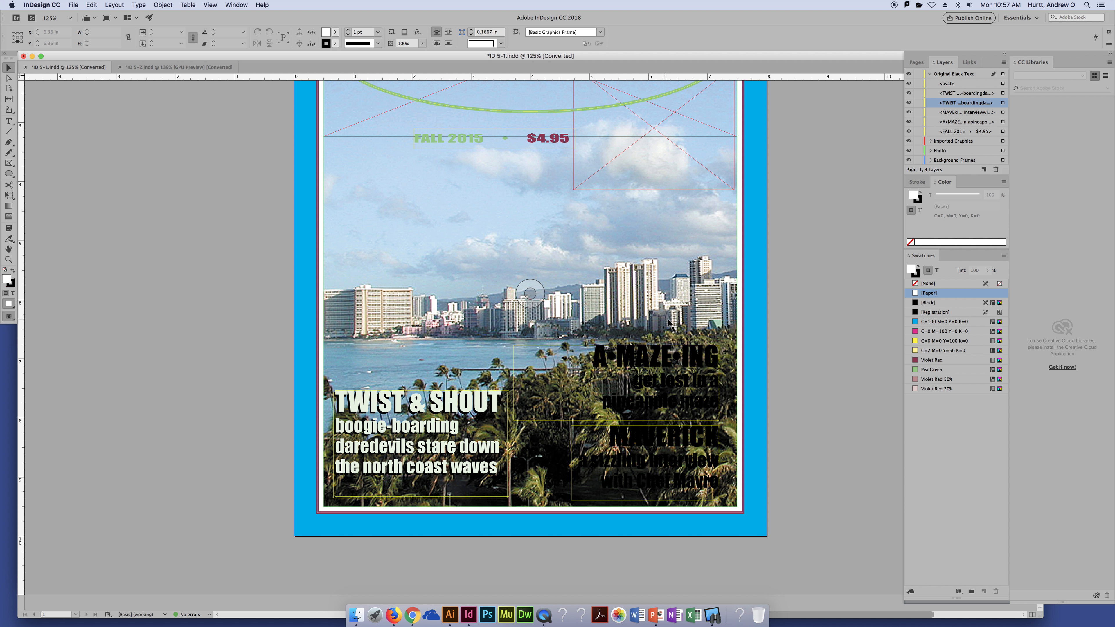
# Select both TWIST & SHOUT frames together, move them up onto the sky to about X 2.23 in, Y 5.52 in, and deselect them.
pyautogui.hscroll(1, 727, 259)
pyautogui.scroll(3, 727, 260)
pyautogui.hscroll(2, 727, 260)
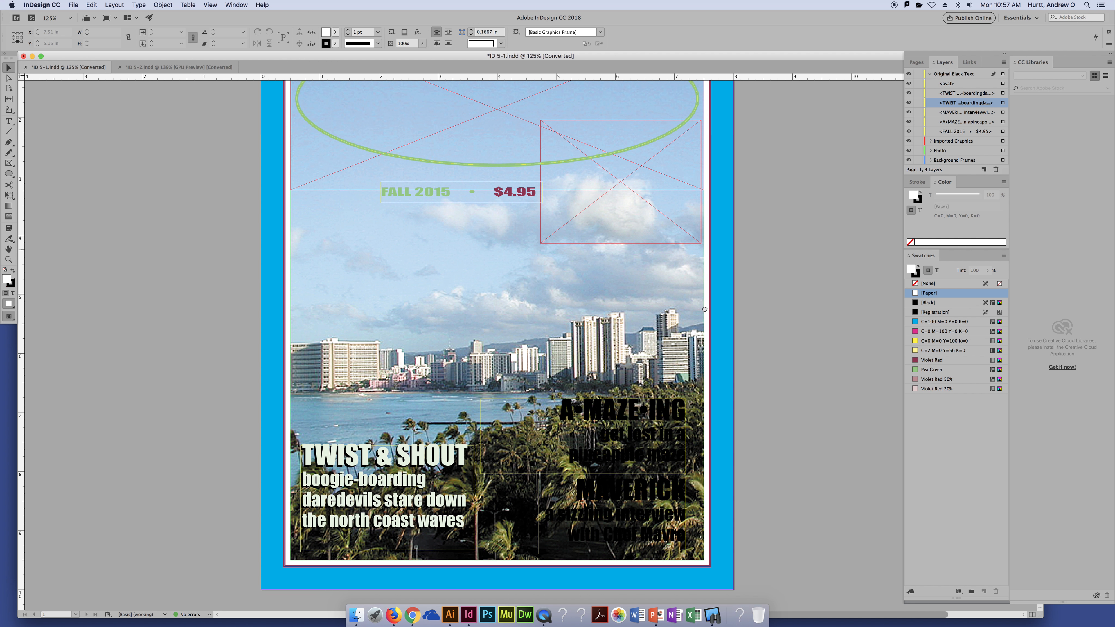
pyautogui.hscroll(-1, 760, 331)
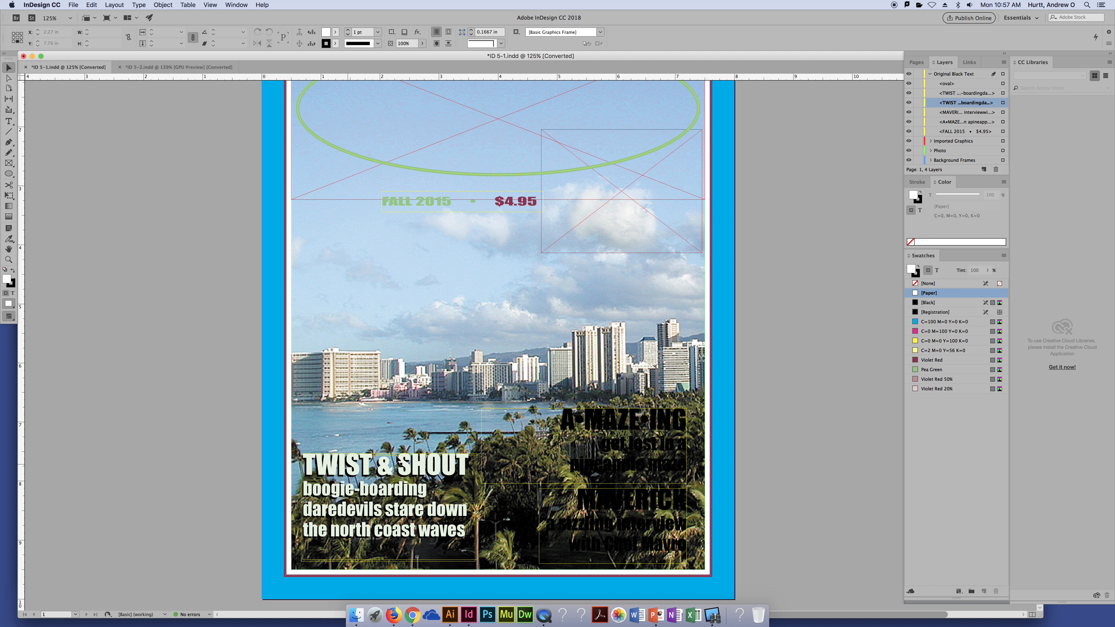
pyautogui.click(1002, 102)
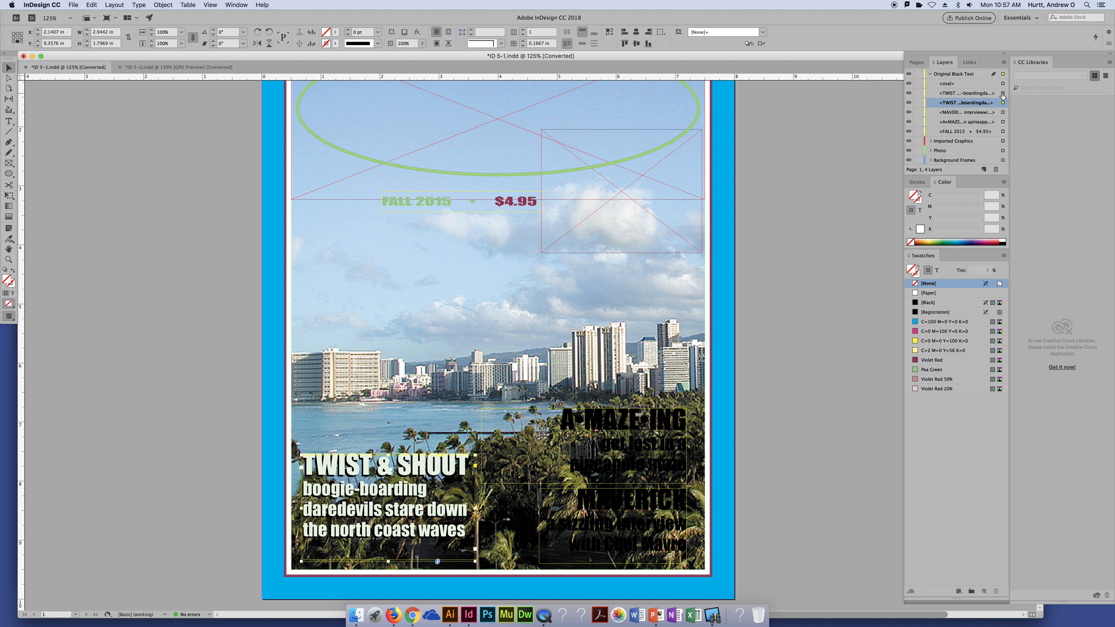
pyautogui.keyDown('shift'); pyautogui.click(1003, 93); pyautogui.keyUp('shift')
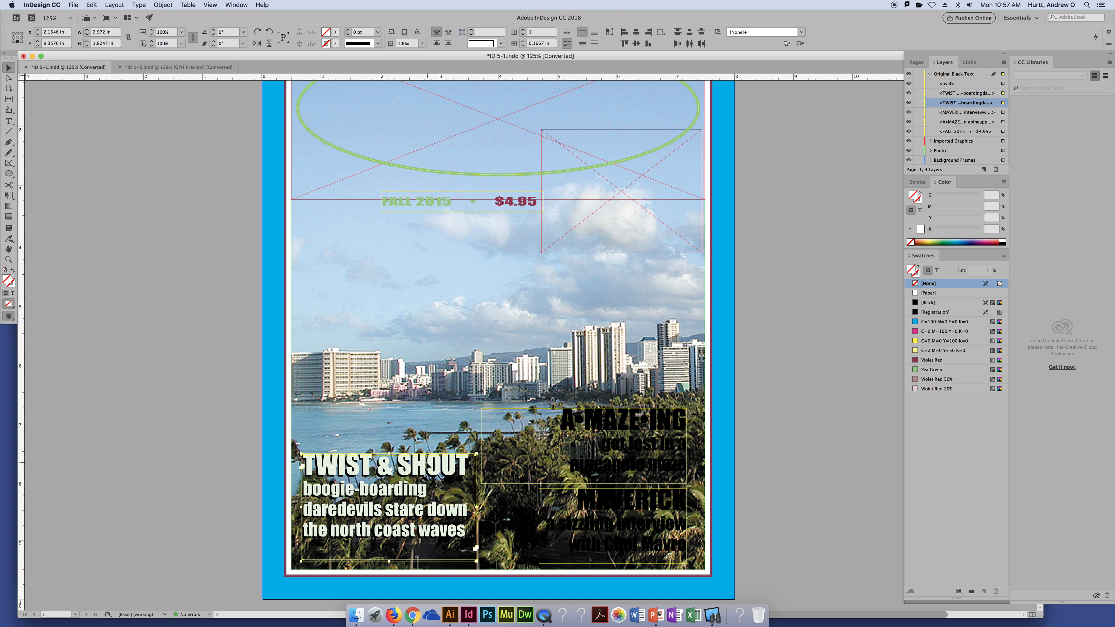
pyautogui.moveTo(428, 466); pyautogui.dragTo(444, 239)
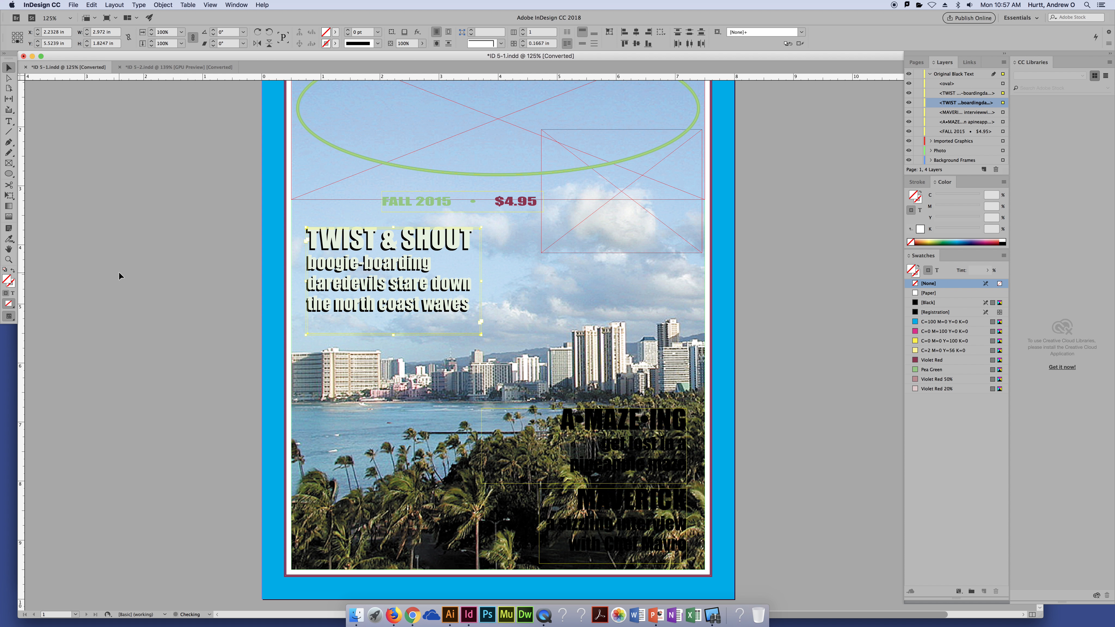
pyautogui.click(119, 273)
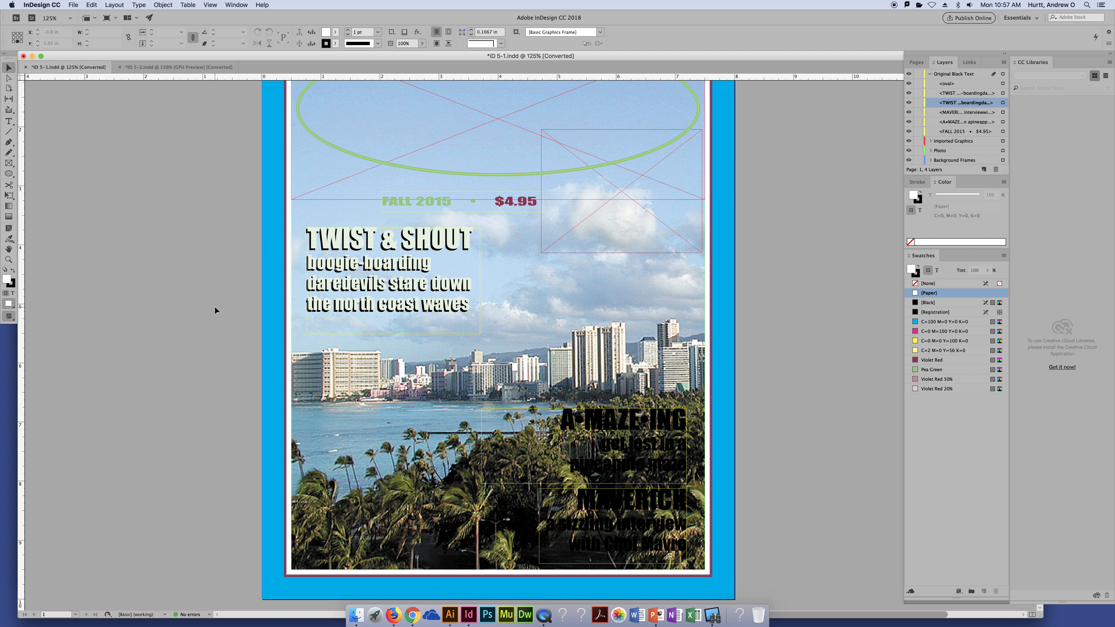
# Undo the last move of the two TWIST & SHOUT frames, deselect them and fit the whole page in view.
pyautogui.press('super+z')
pyautogui.press('super+z')
pyautogui.press('super+z')
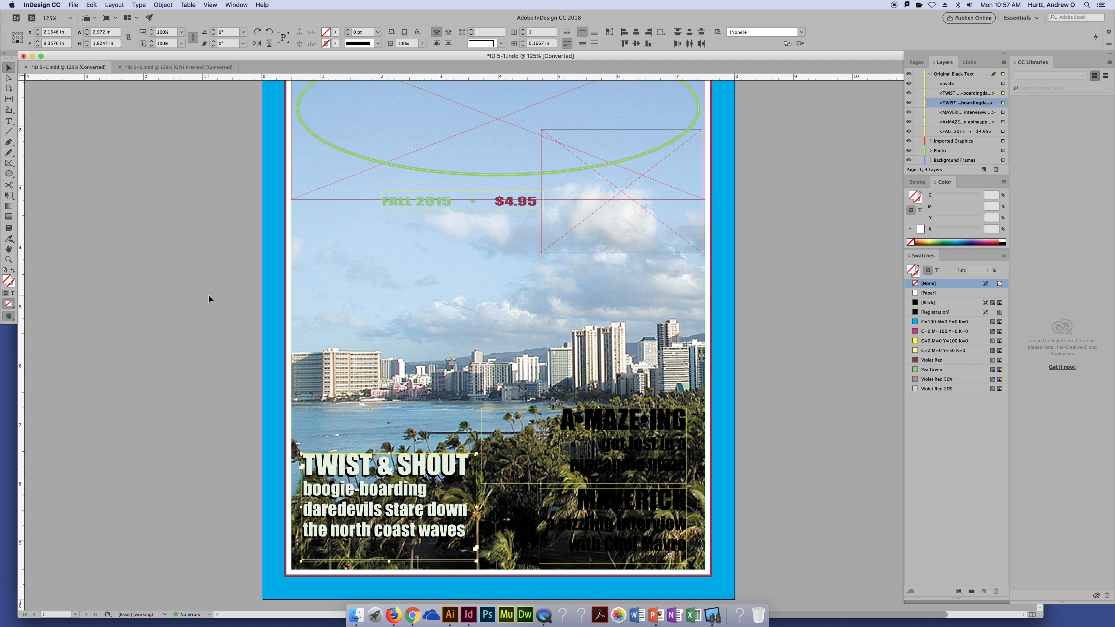
pyautogui.click(210, 295)
pyautogui.moveTo(166, 231); pyautogui.dragTo(221, 257)
pyautogui.press('super+0')
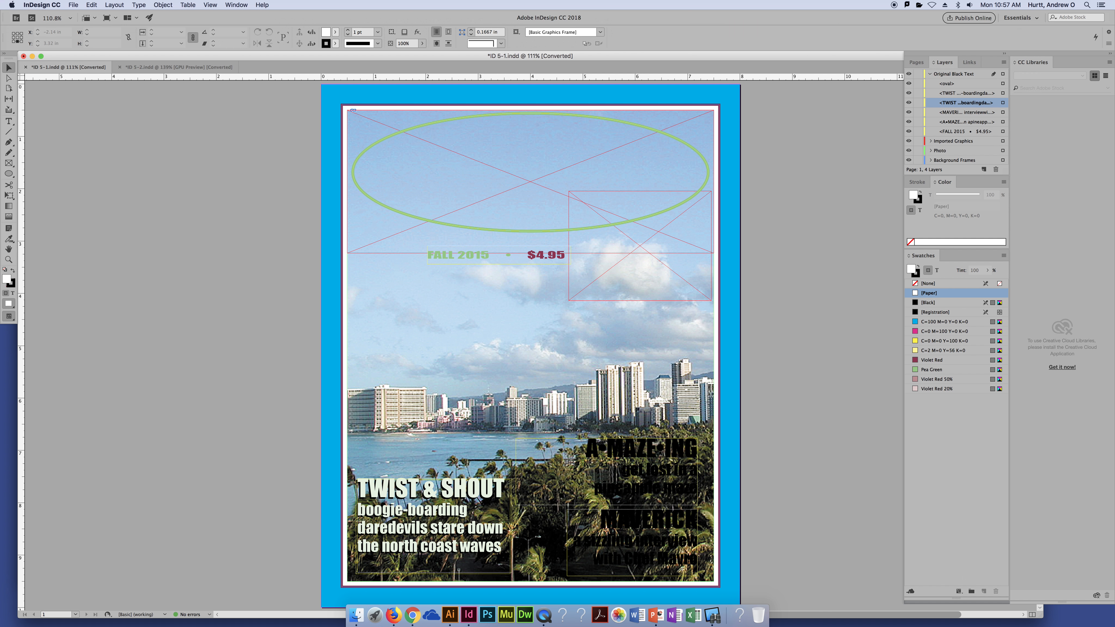
pyautogui.press('Tab')
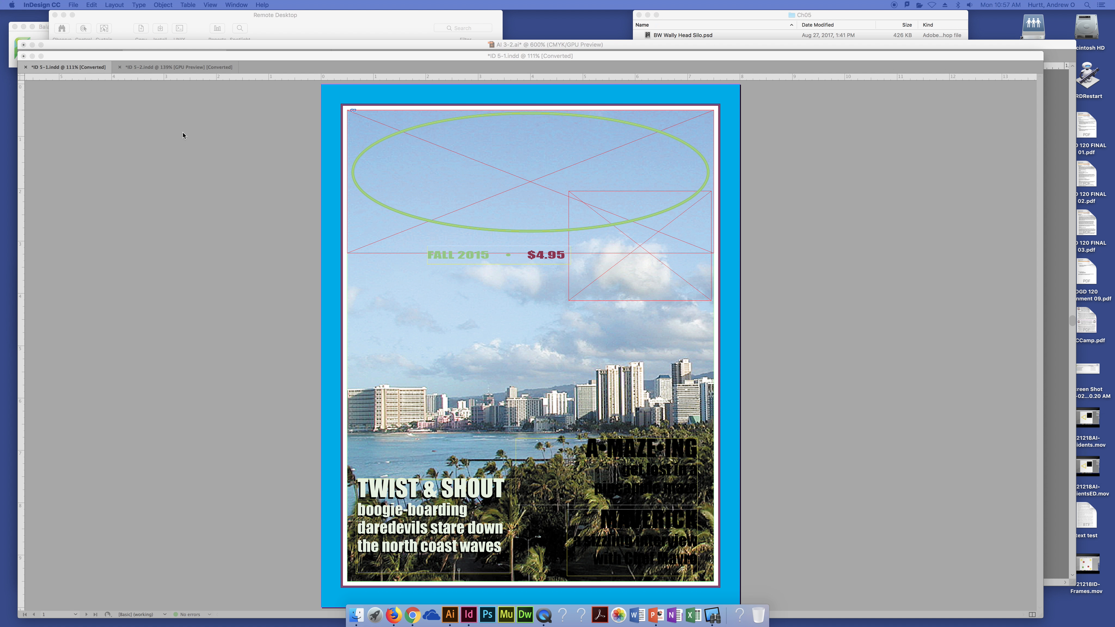
pyautogui.press('Tab')
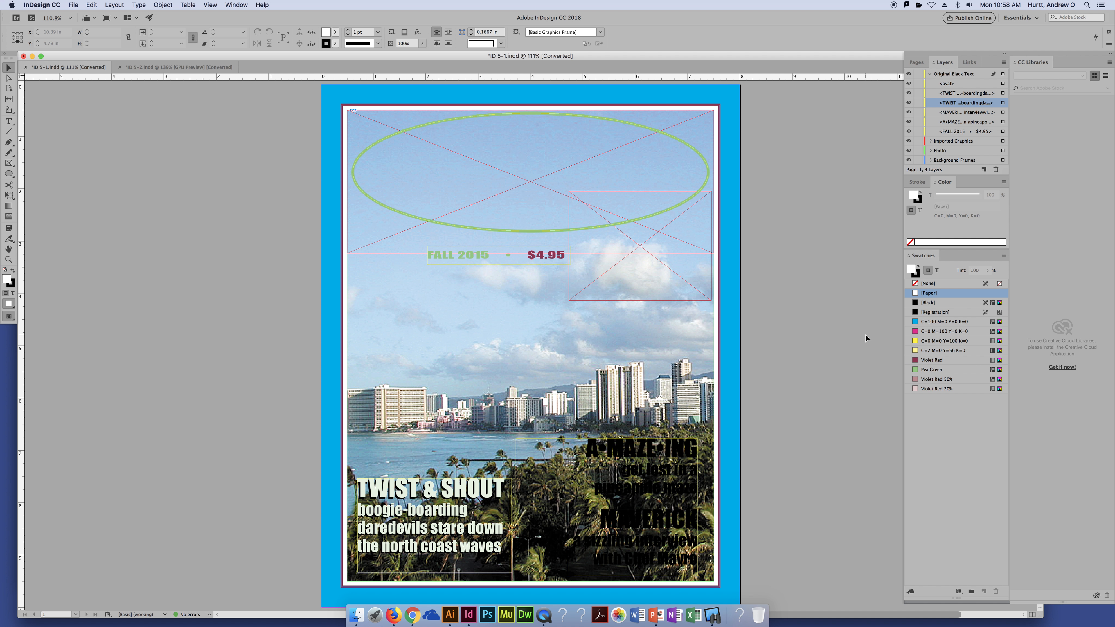
pyautogui.click(71, 6)
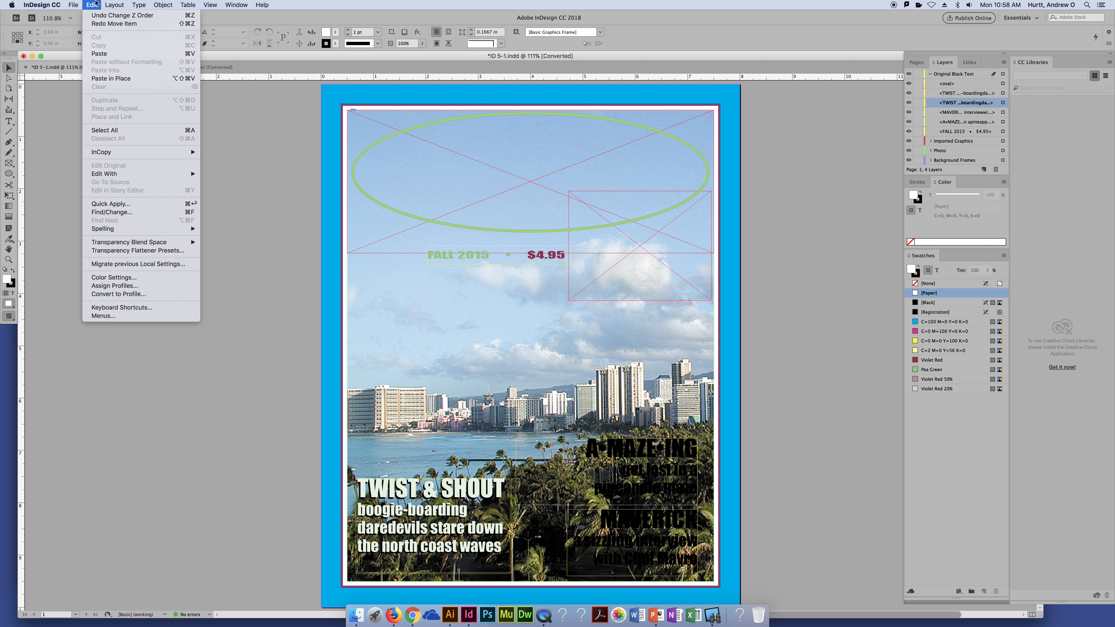
pyautogui.moveTo(109, 9)
pyautogui.moveTo(73, 6)
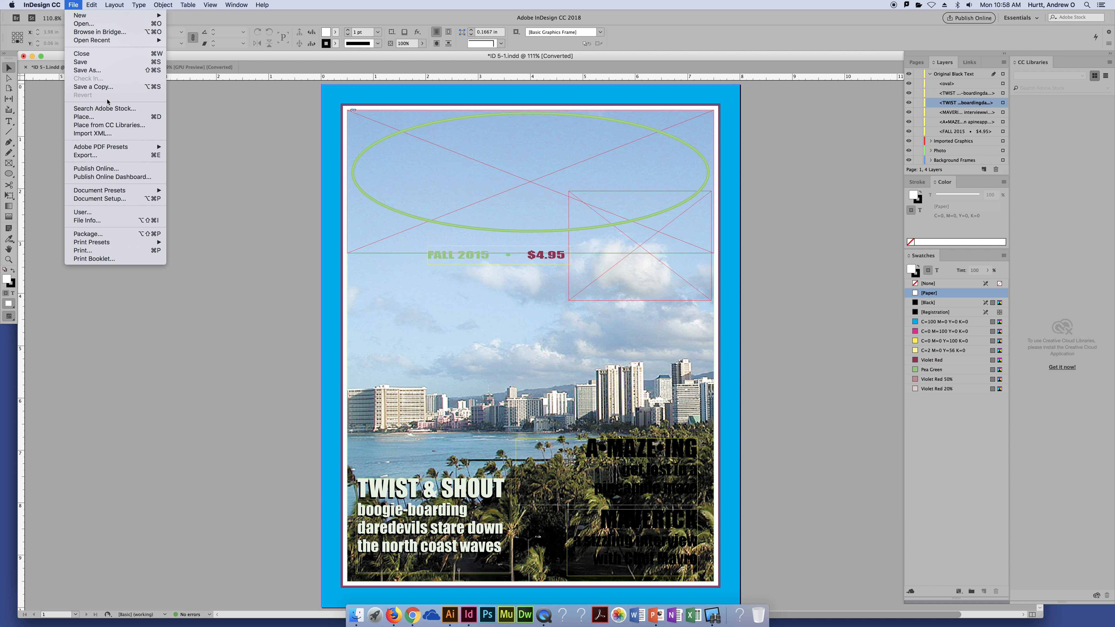
pyautogui.click(309, 190)
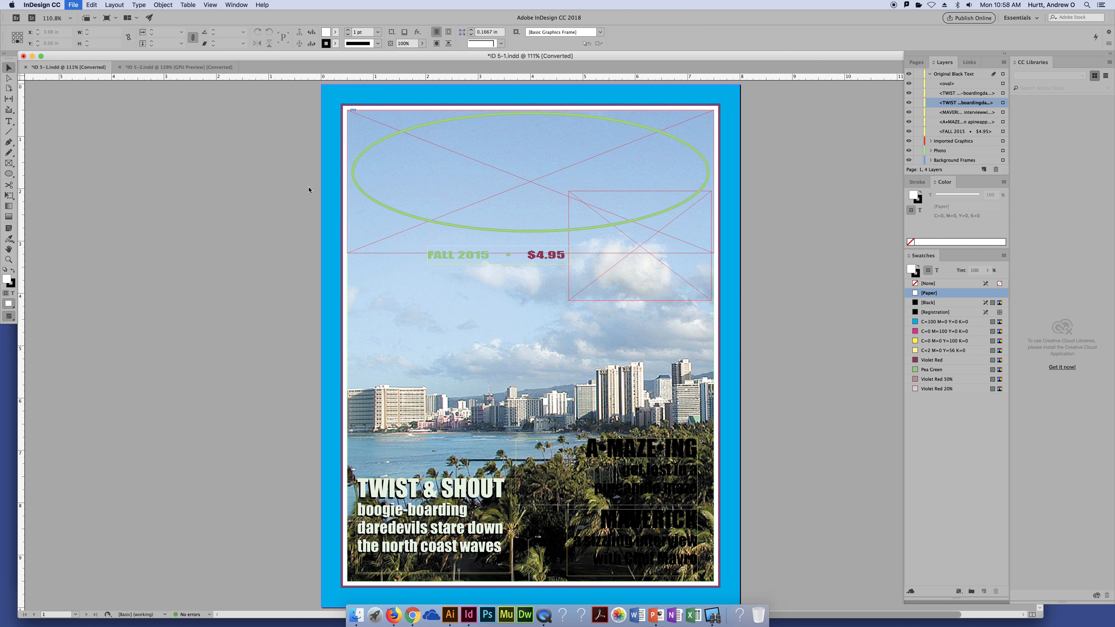
pyautogui.press('super+d')
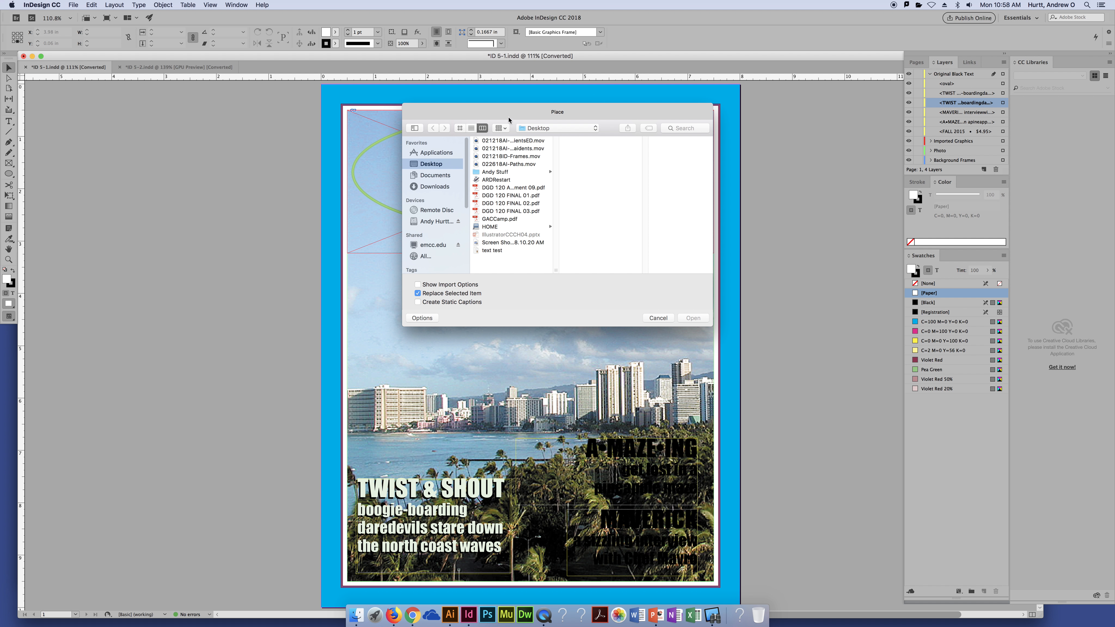
pyautogui.moveTo(508, 120); pyautogui.dragTo(293, 99)
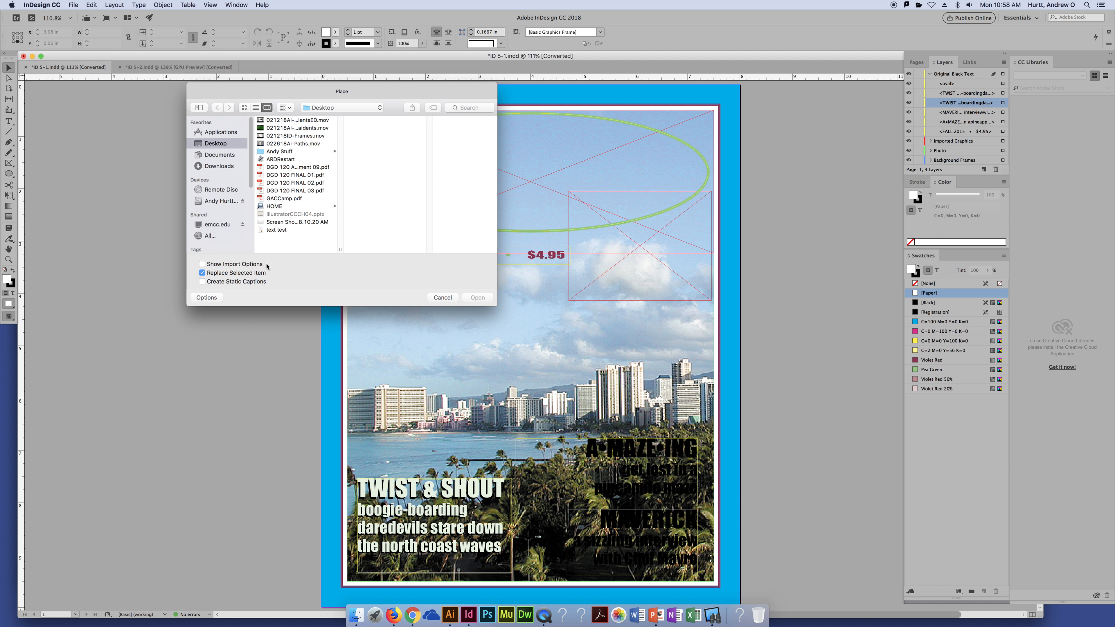
pyautogui.click(227, 202)
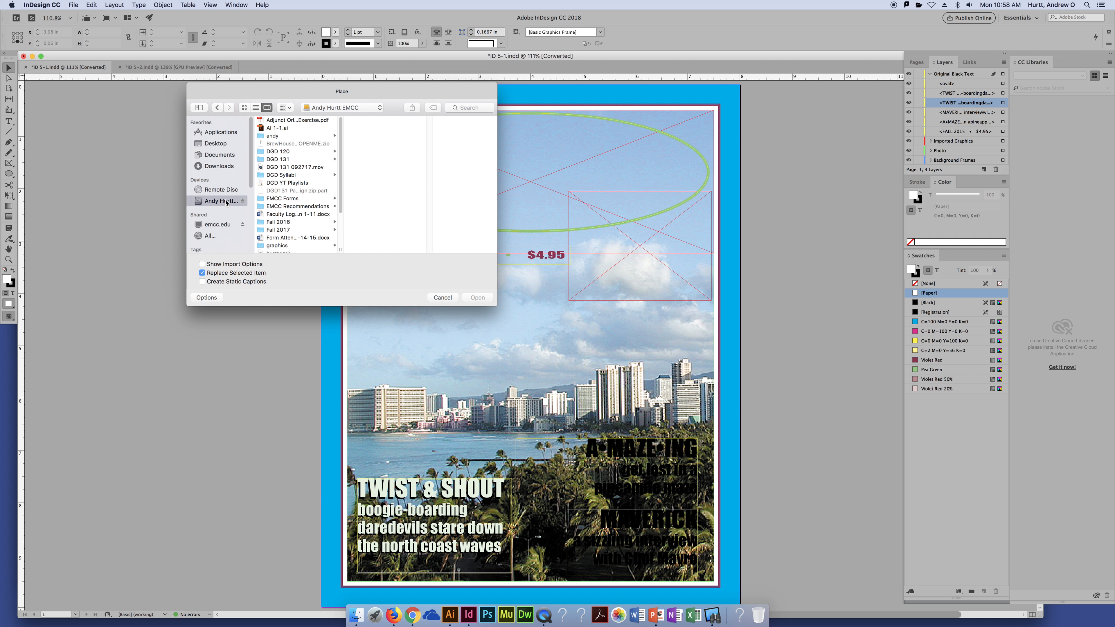
pyautogui.click(288, 160)
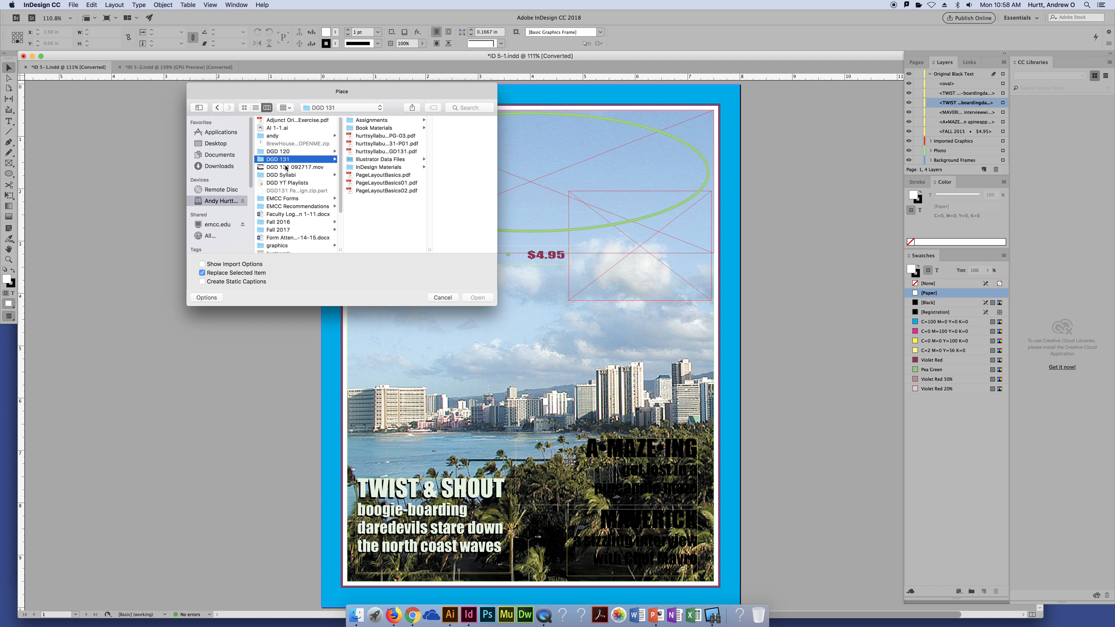
pyautogui.click(382, 167)
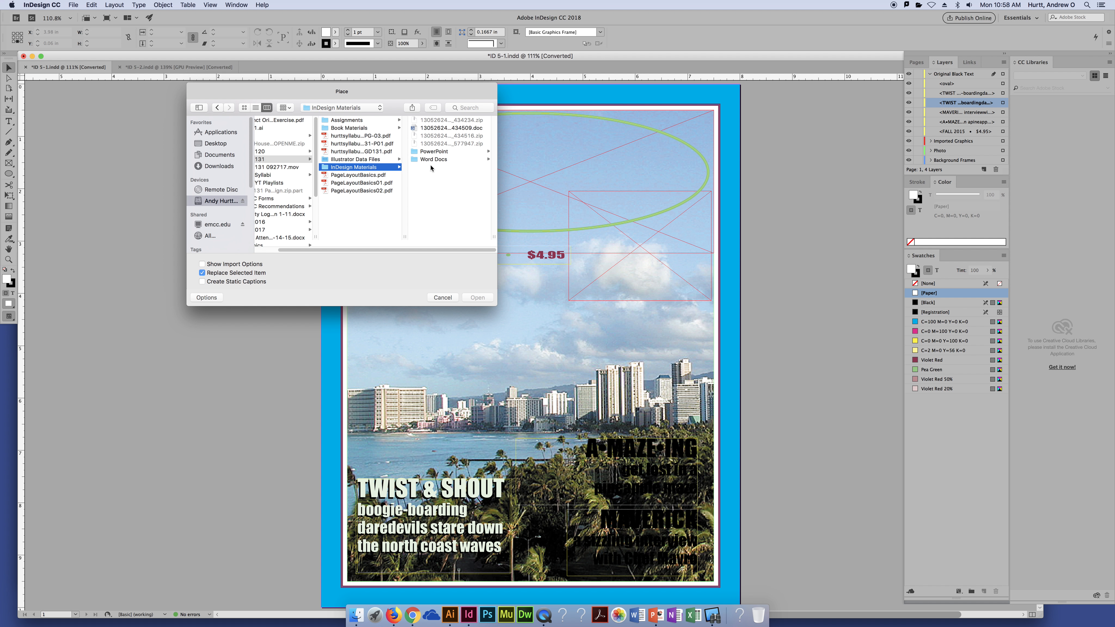
pyautogui.click(365, 128)
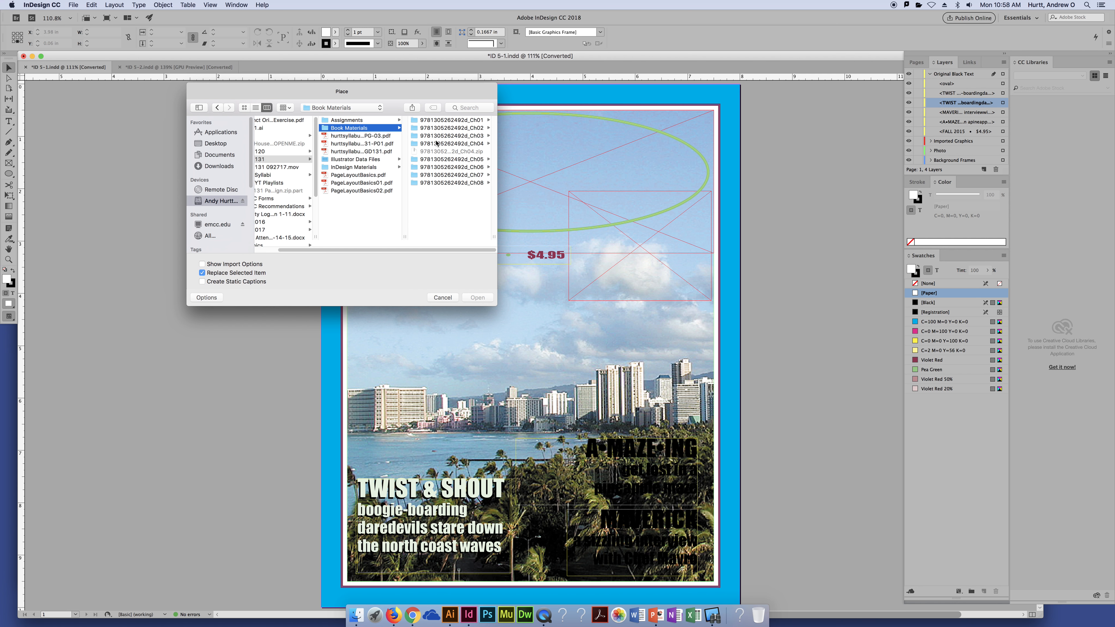
pyautogui.click(439, 159)
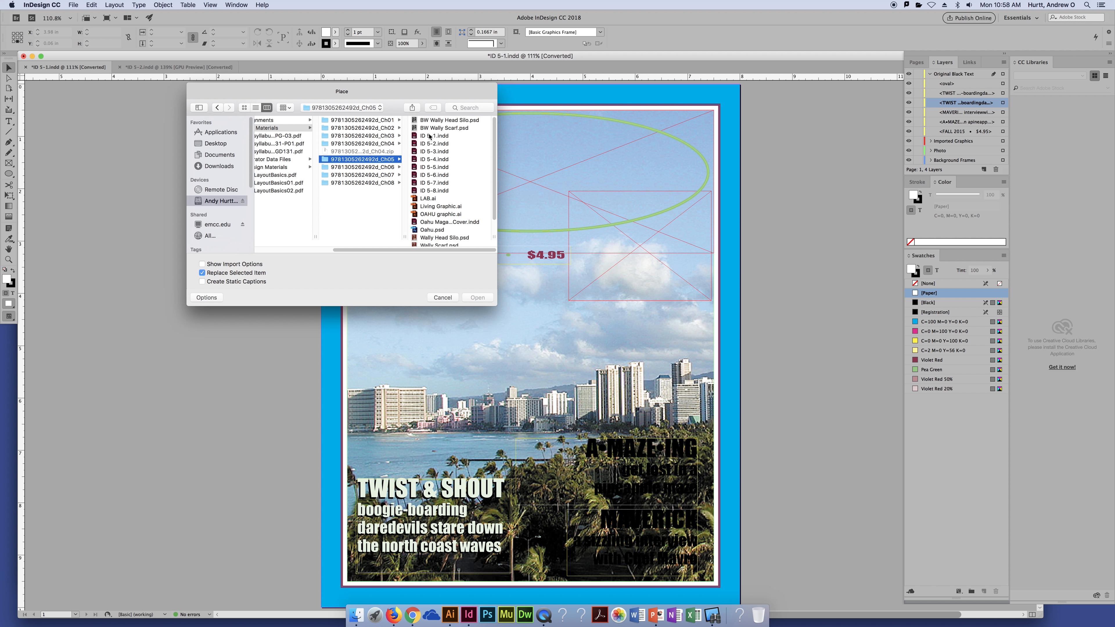
# Place Living Graphic.ai at full size on the pasteboard beside the cover, about 2.42 in wide, and deselect it.
pyautogui.scroll(-1, 479, 206)
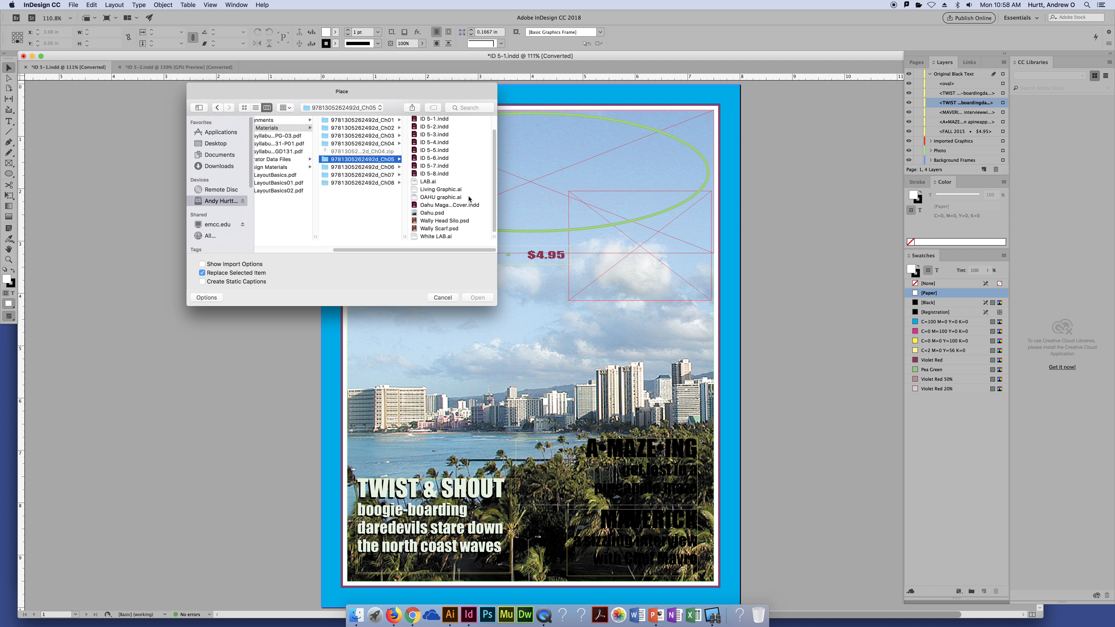
pyautogui.click(454, 191)
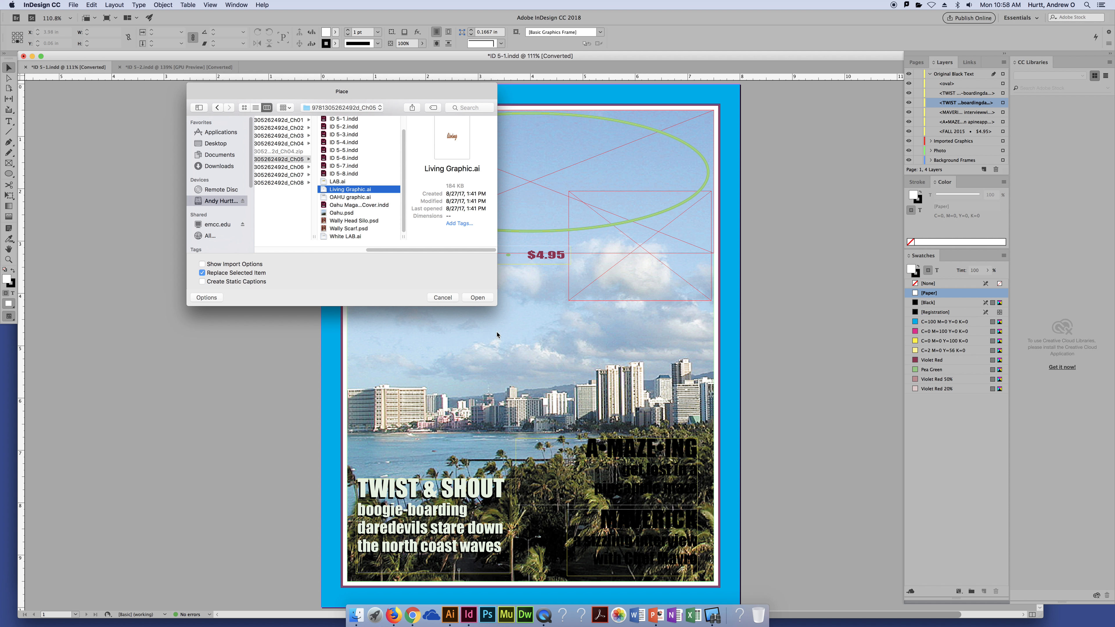
pyautogui.click(482, 299)
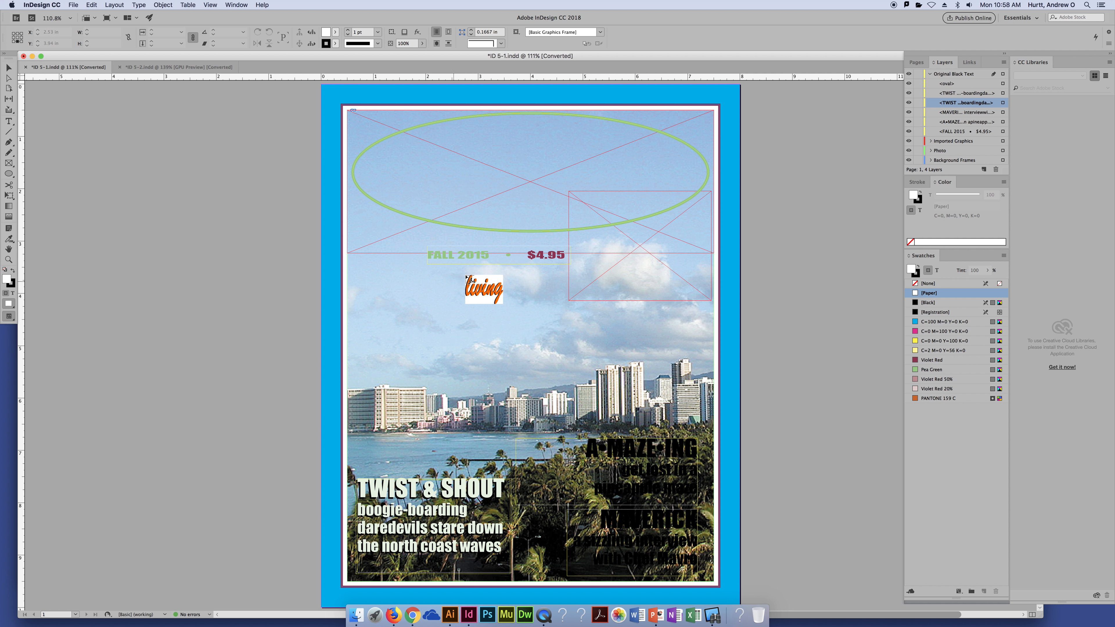
pyautogui.click(156, 171)
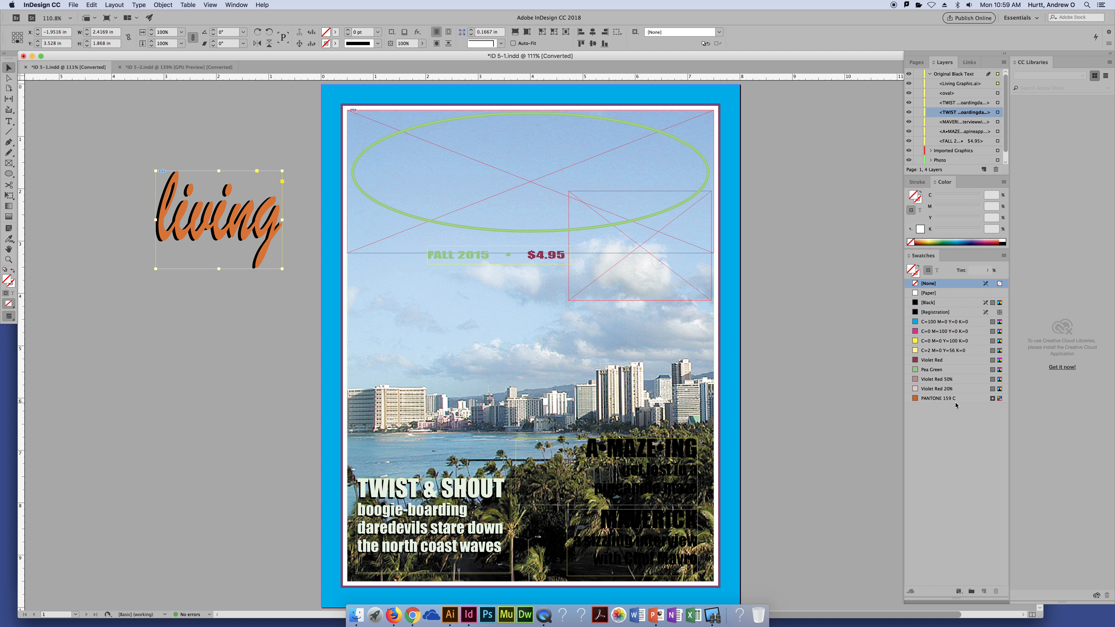
pyautogui.moveTo(951, 404)
pyautogui.click(244, 295)
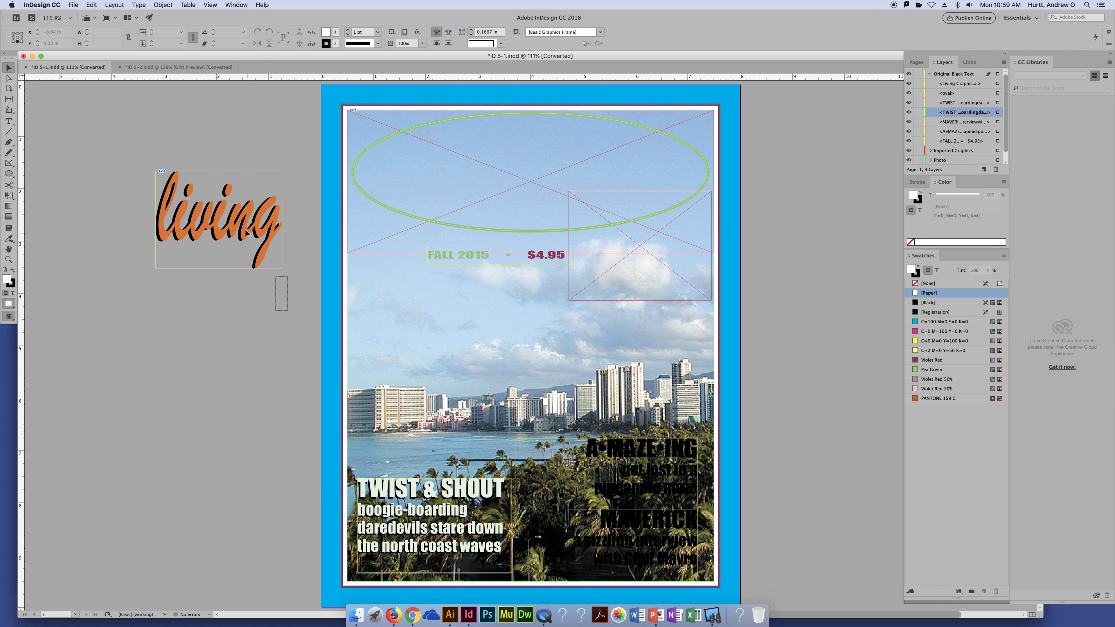
# Delete the placed living graphic from the pasteboard, leaving its PANTONE 159 C swatch in the document.
pyautogui.click(262, 239)
pyautogui.press('Delete')
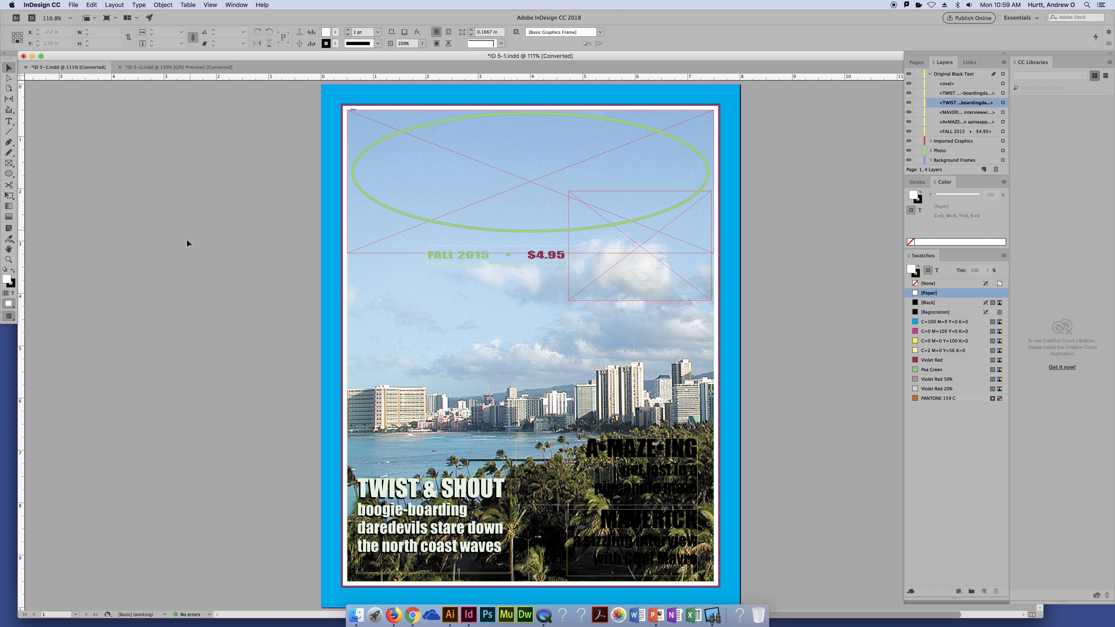
pyautogui.click(530, 346)
# Select the green-outlined oval and start a new color swatch with color type Spot and the PANTONE+ Solid Coated color mode.
pyautogui.click(437, 228)
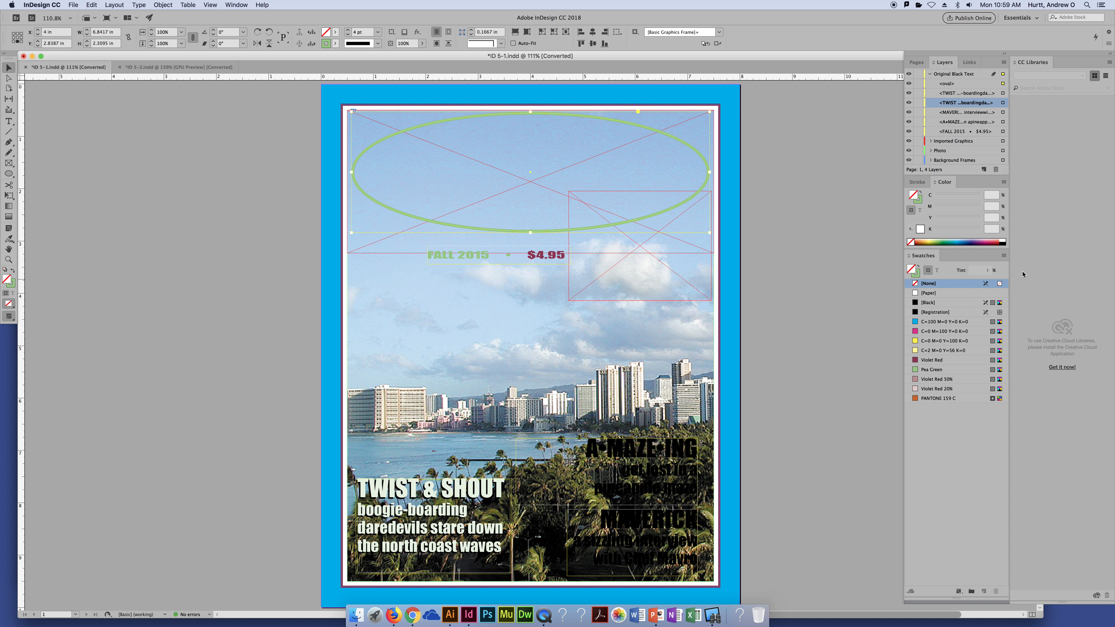
pyautogui.click(1004, 255)
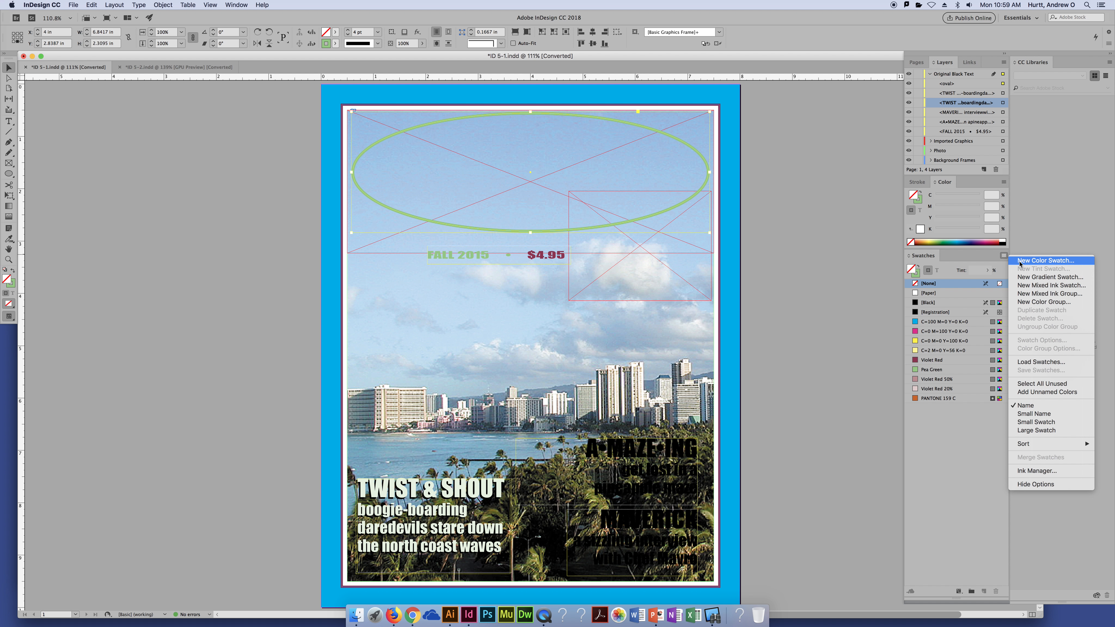
pyautogui.click(1044, 260)
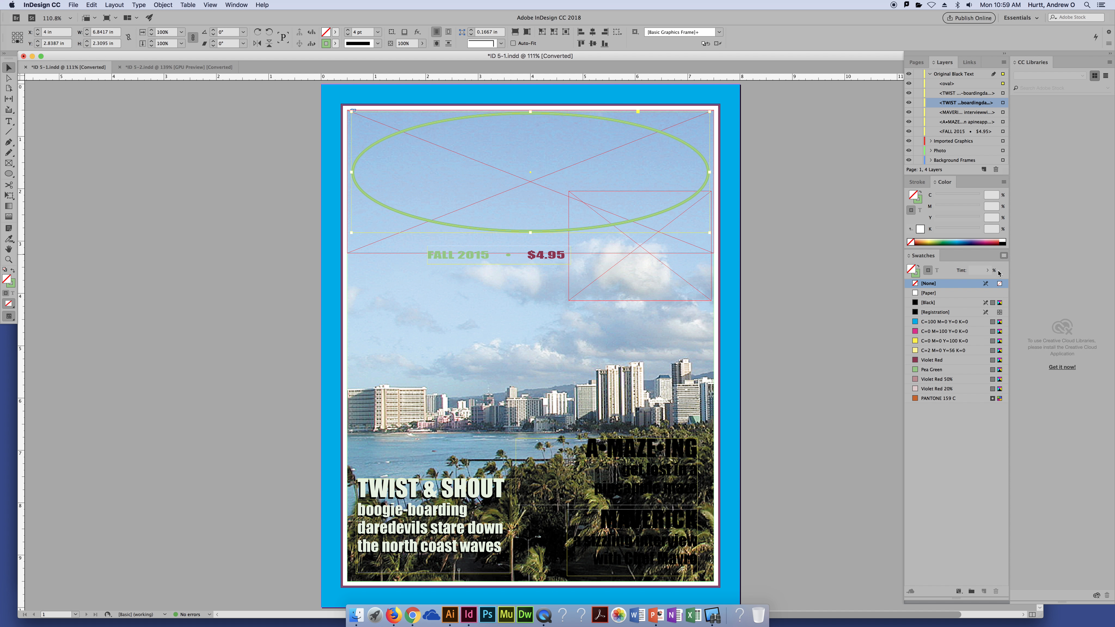
pyautogui.moveTo(575, 211); pyautogui.dragTo(476, 198)
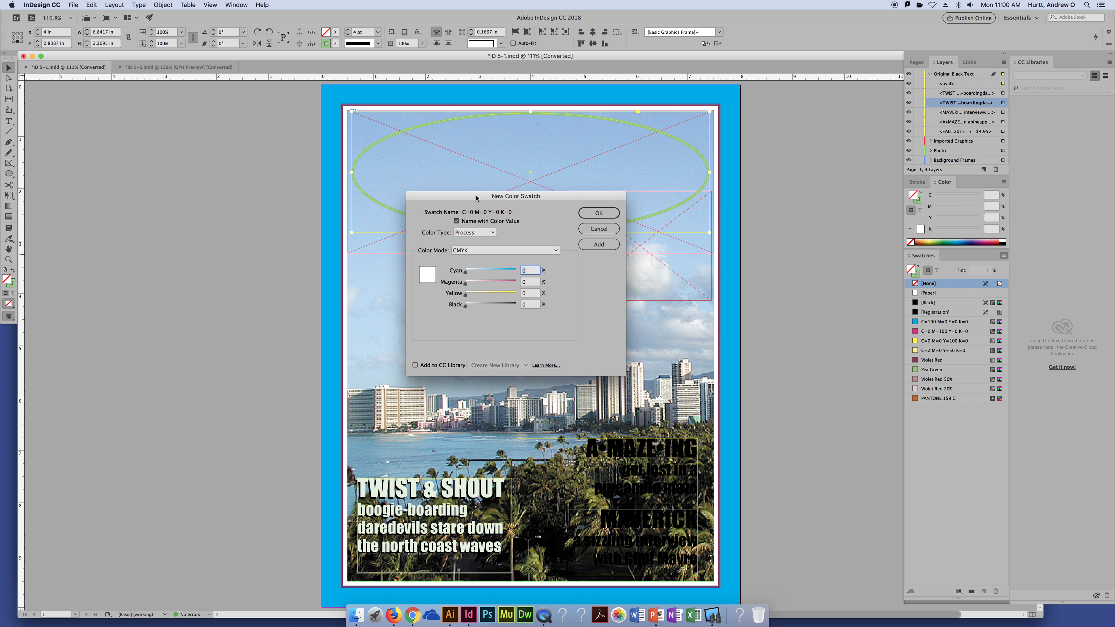
pyautogui.click(466, 234)
pyautogui.click(472, 243)
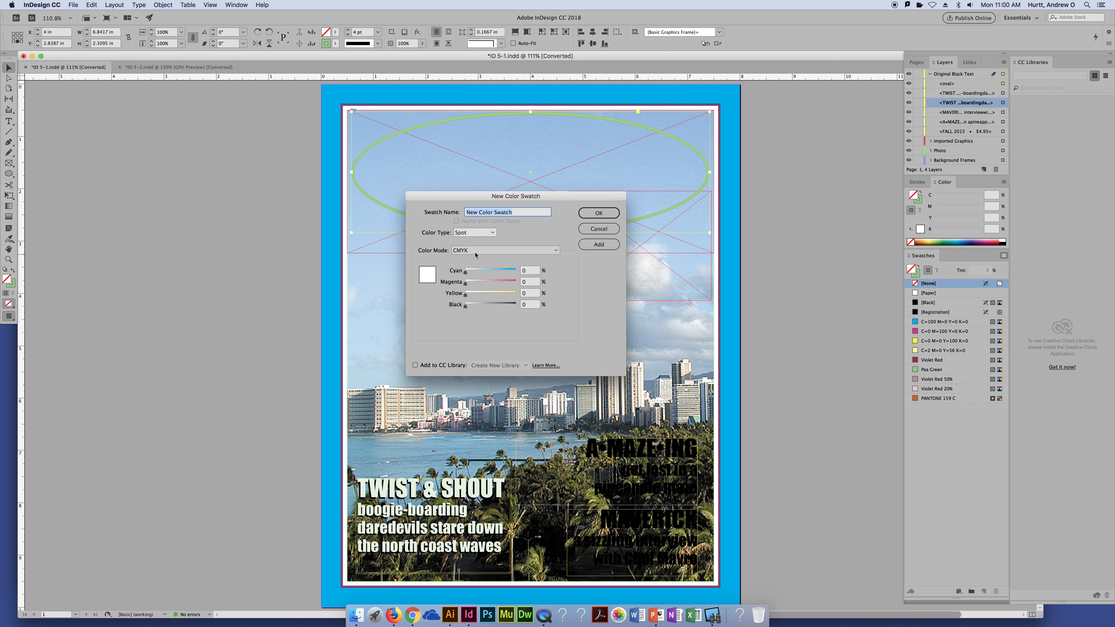
pyautogui.click(492, 253)
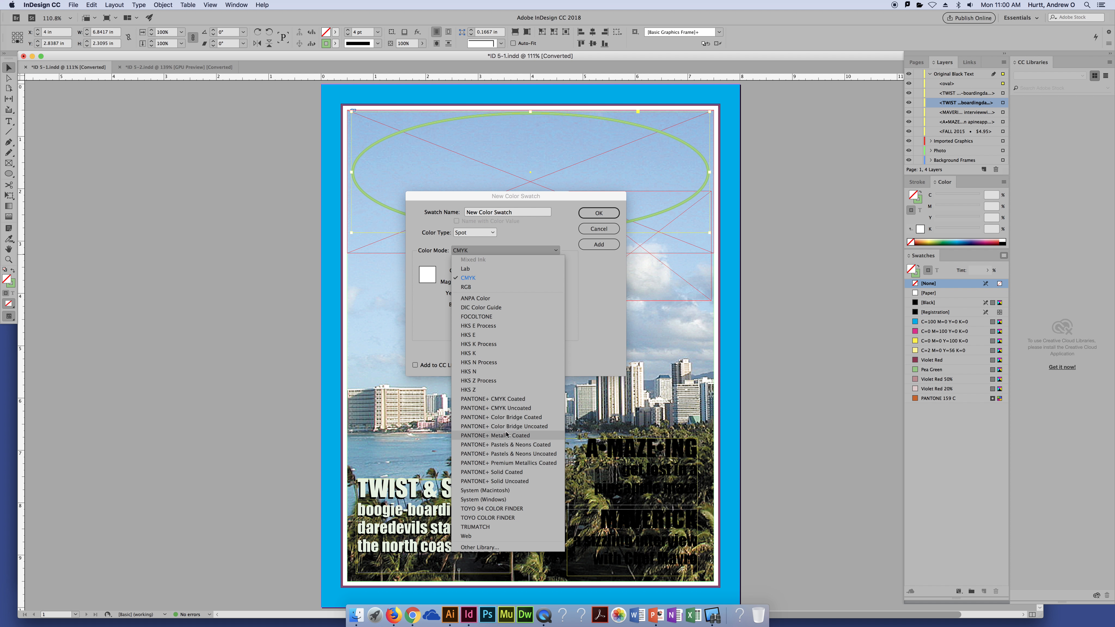
pyautogui.click(527, 472)
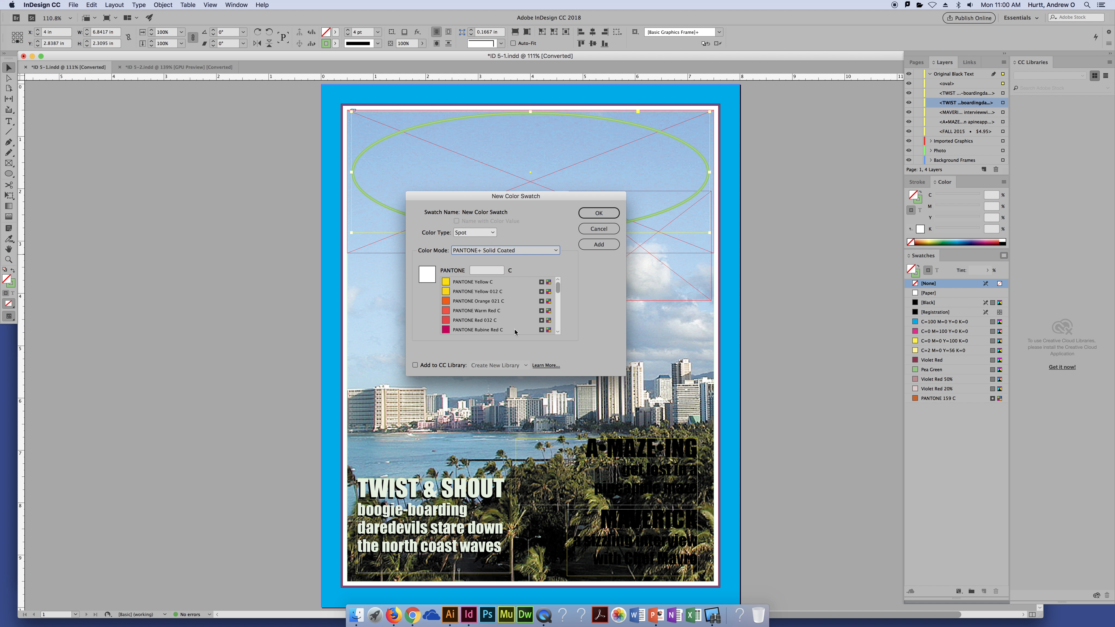
# Browse the PANTONE+ Solid Coated colors, choose PANTONE 200 C and create the swatch as the oval's fill.
pyautogui.scroll(-5, 497, 331)
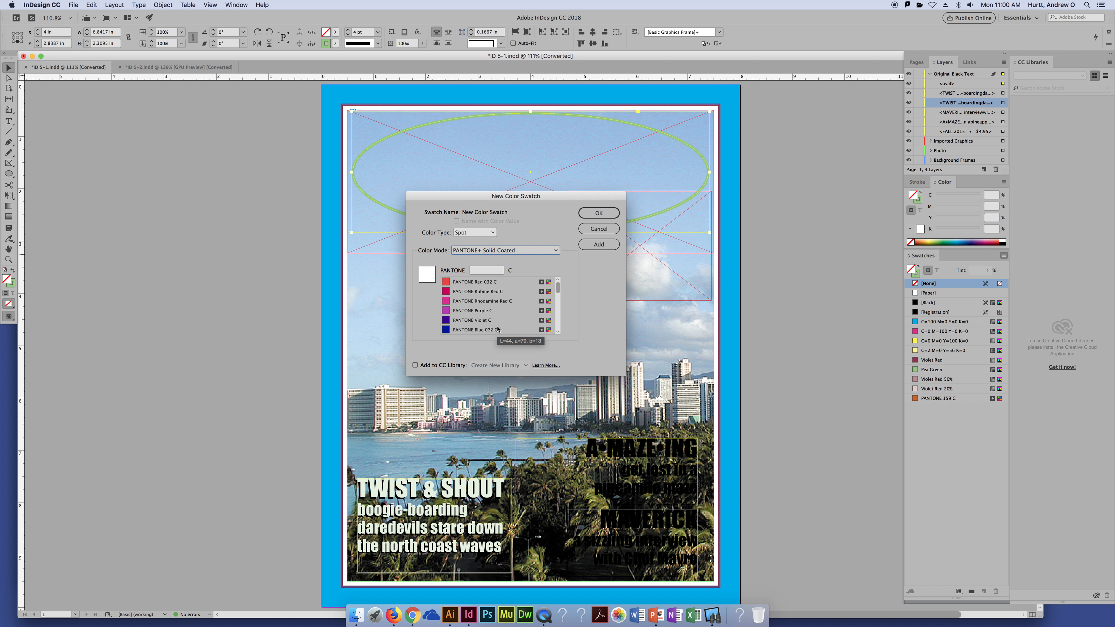
pyautogui.scroll(-15, 498, 328)
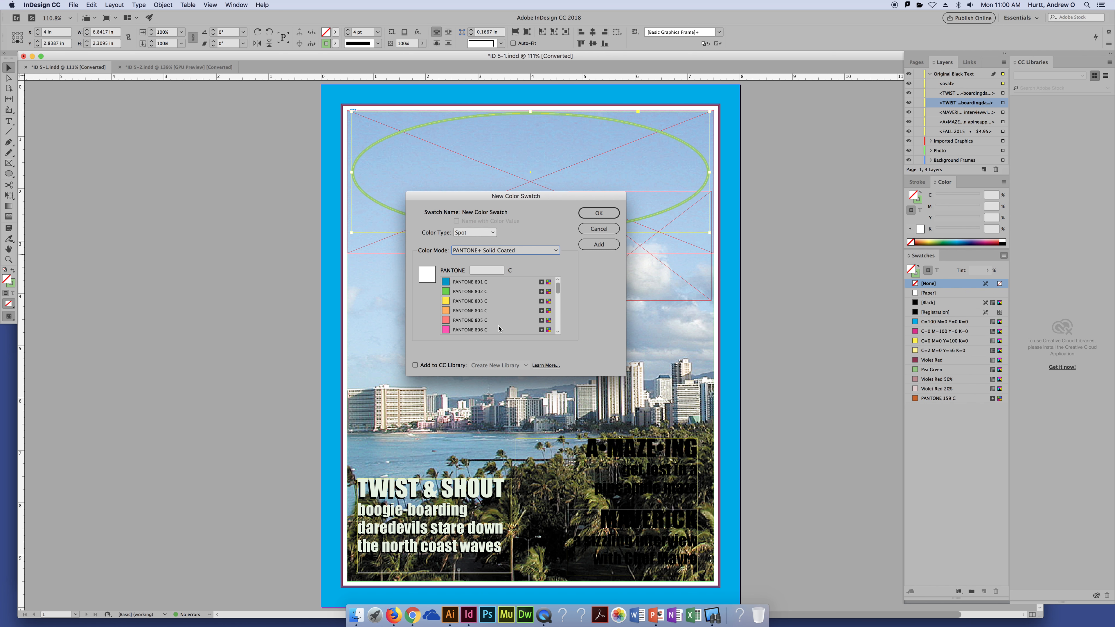
pyautogui.scroll(20, 499, 328)
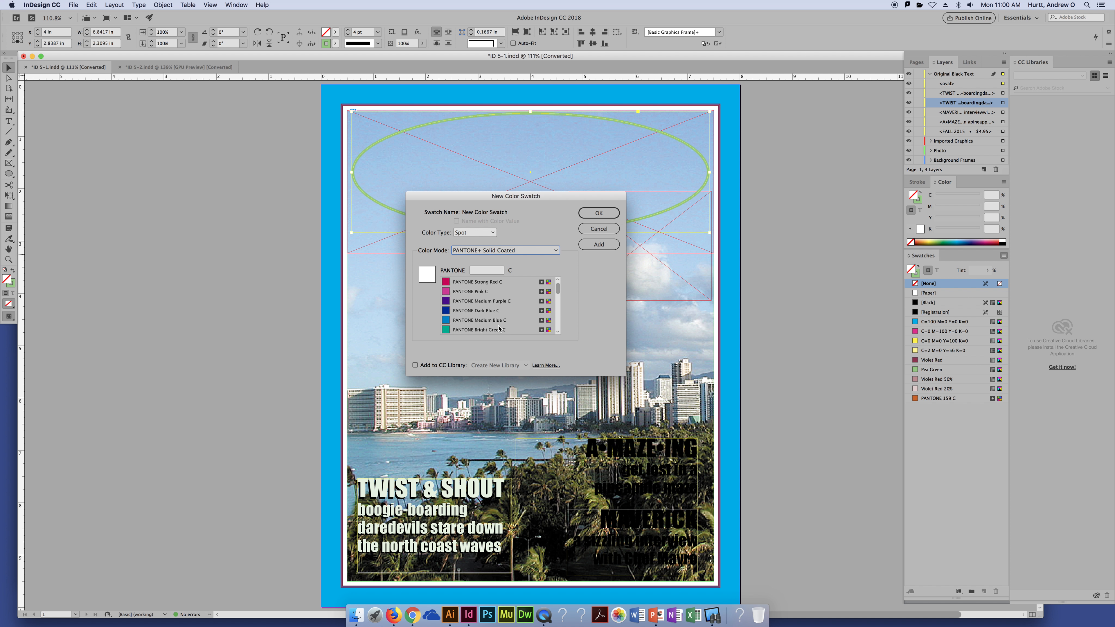
pyautogui.scroll(-4, 499, 328)
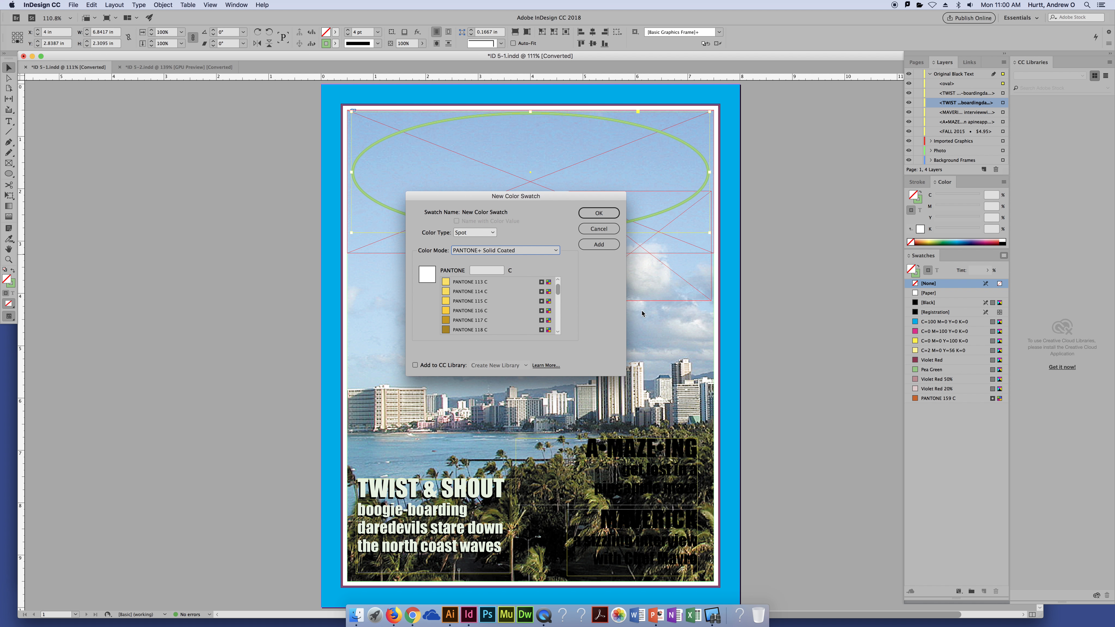
pyautogui.moveTo(557, 289)
pyautogui.mouseDown()
pyautogui.moveTo(551, 330)
pyautogui.moveTo(558, 288)
pyautogui.mouseUp()
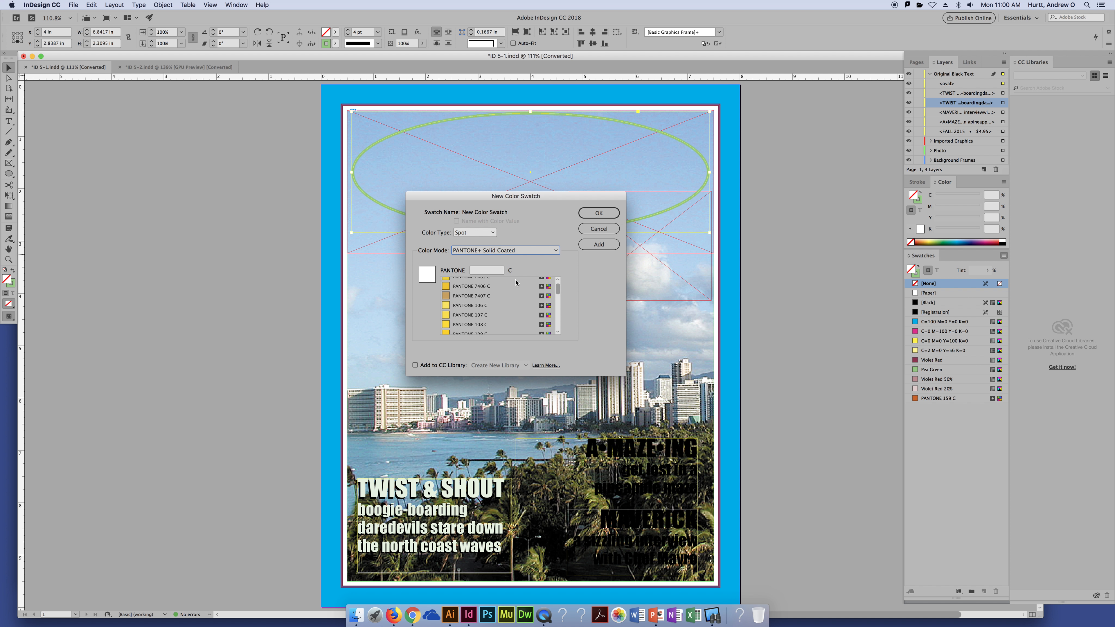
pyautogui.click(497, 272)
pyautogui.write('200')
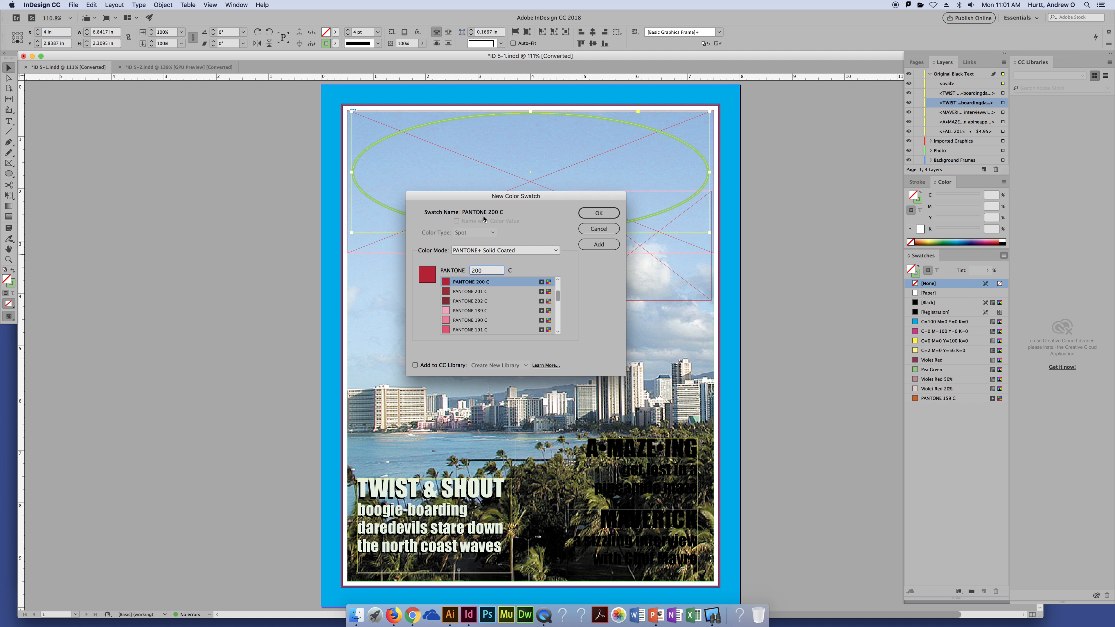
pyautogui.click(599, 213)
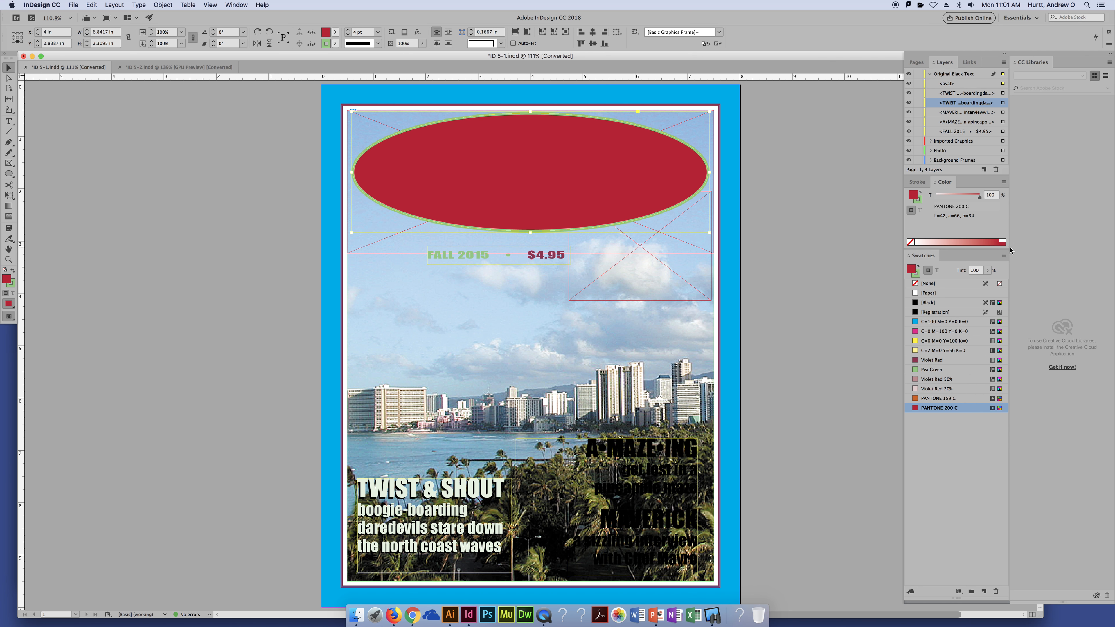
# Create a spot color swatch CF 10526** from the TOYO COLOR FINDER library as the oval's fill, and deselect the oval.
pyautogui.click(1003, 256)
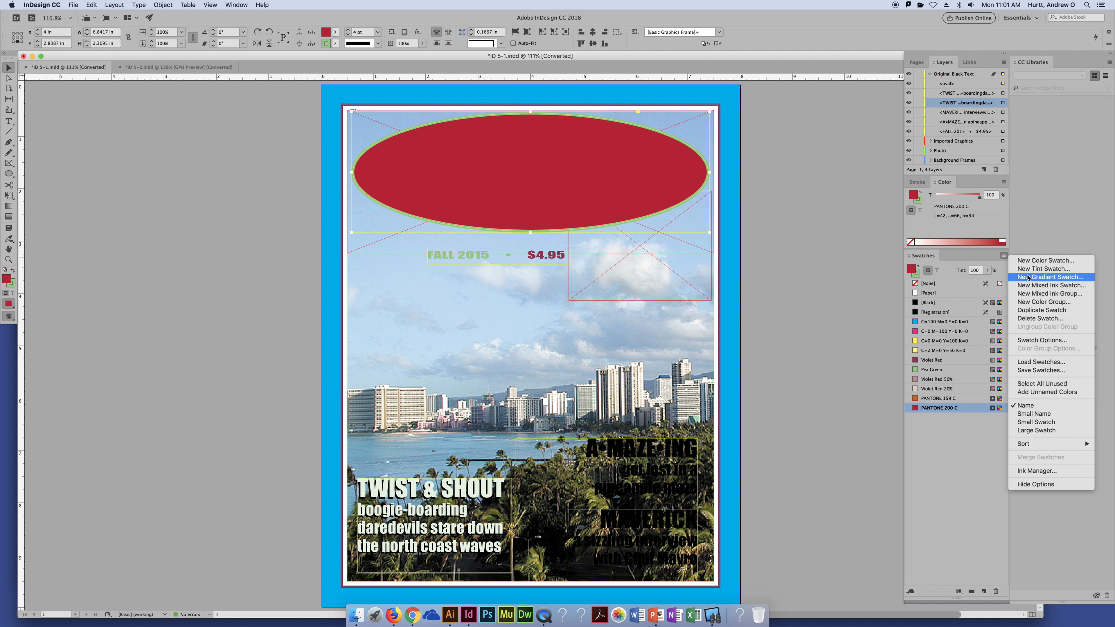
pyautogui.click(1030, 260)
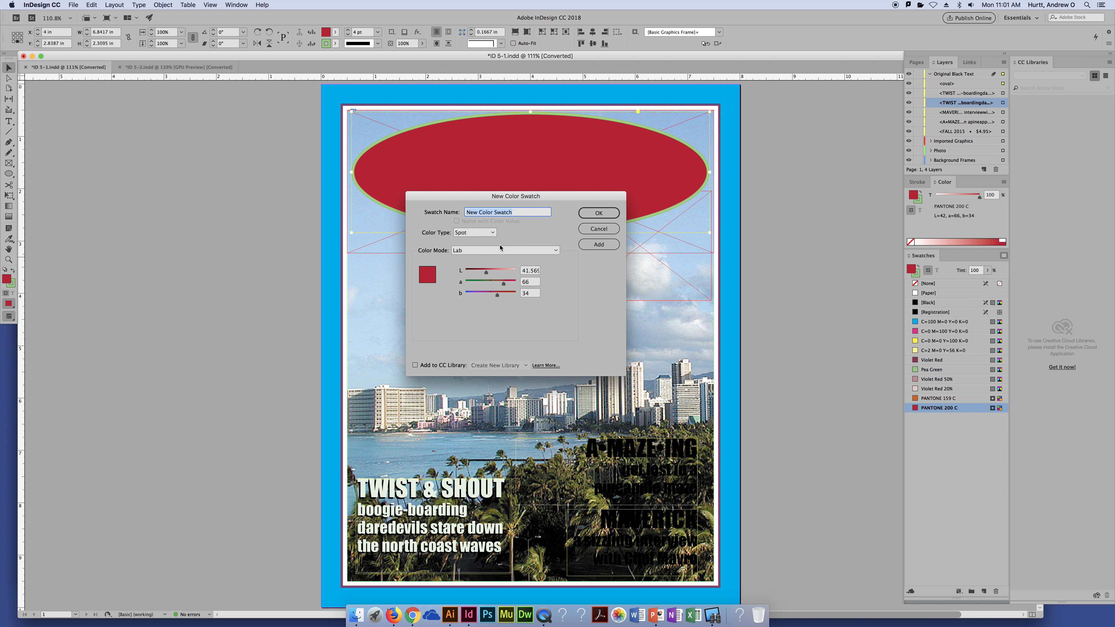
pyautogui.click(505, 250)
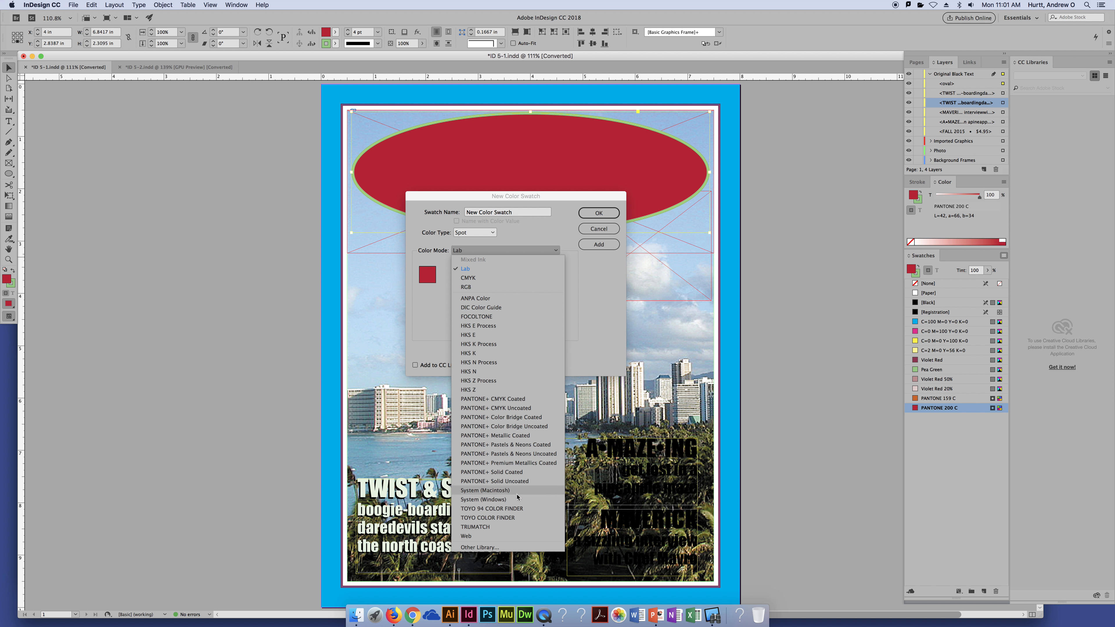
pyautogui.click(523, 518)
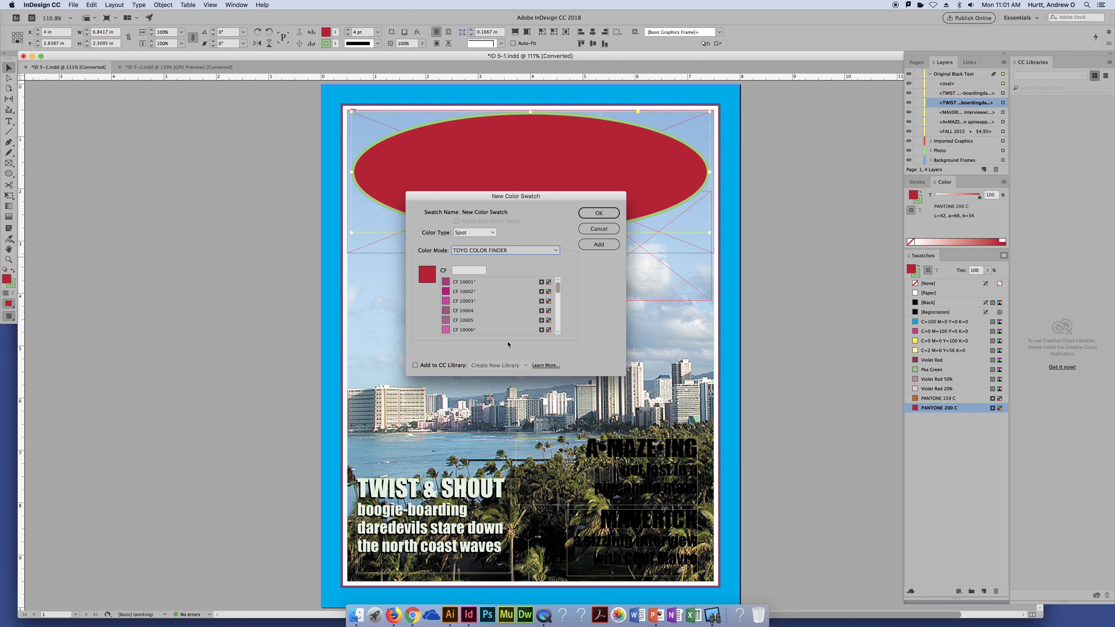
pyautogui.scroll(-15, 559, 298)
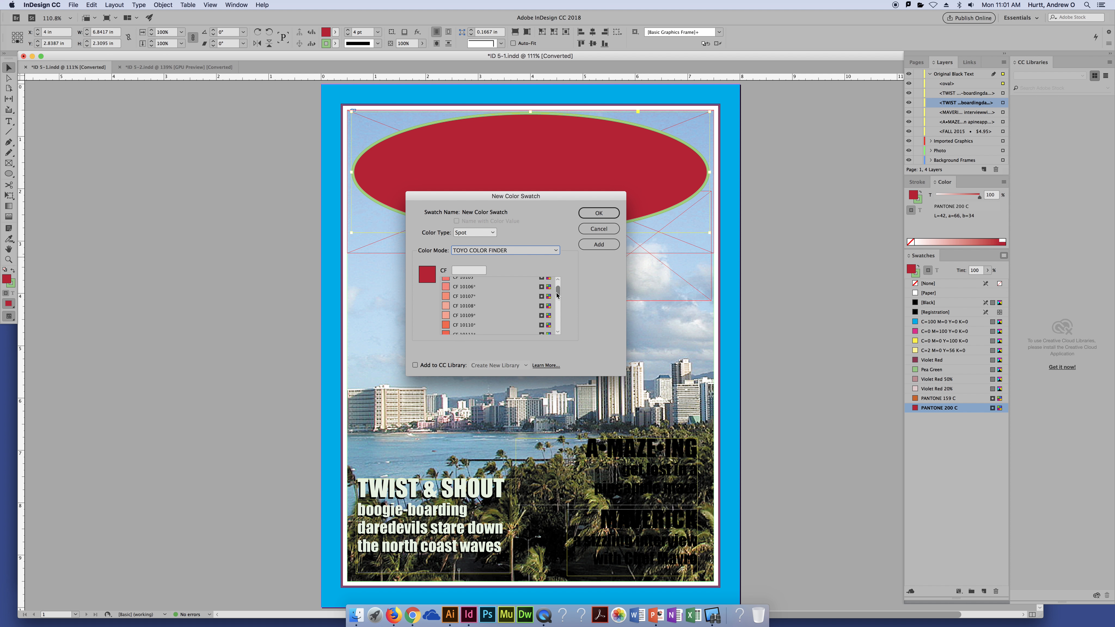
pyautogui.moveTo(558, 299); pyautogui.dragTo(558, 306)
pyautogui.click(469, 332)
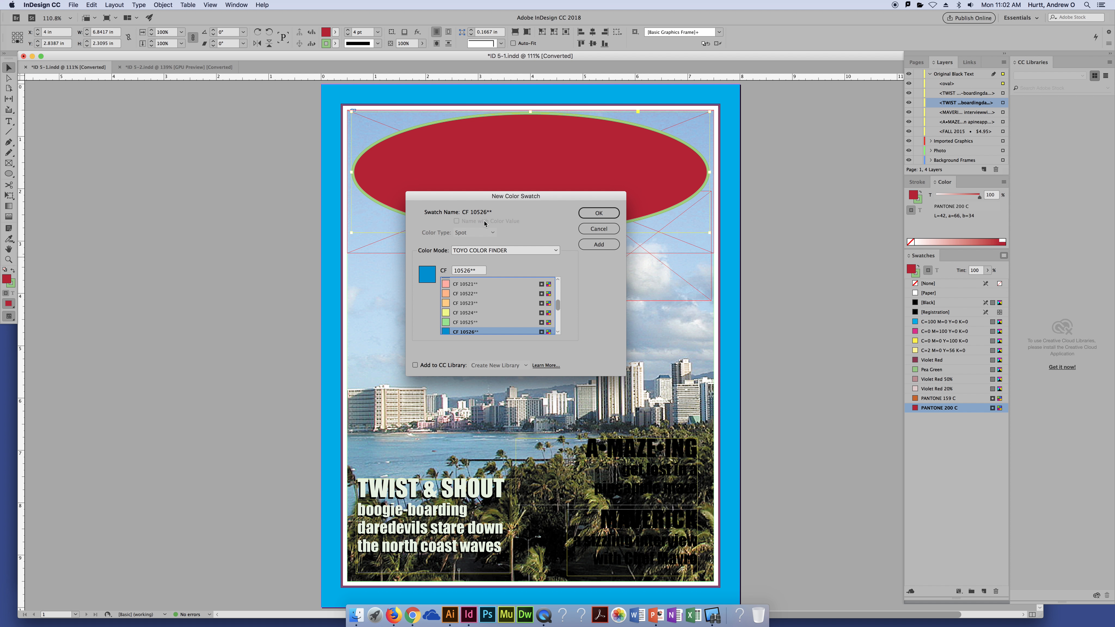
pyautogui.click(615, 216)
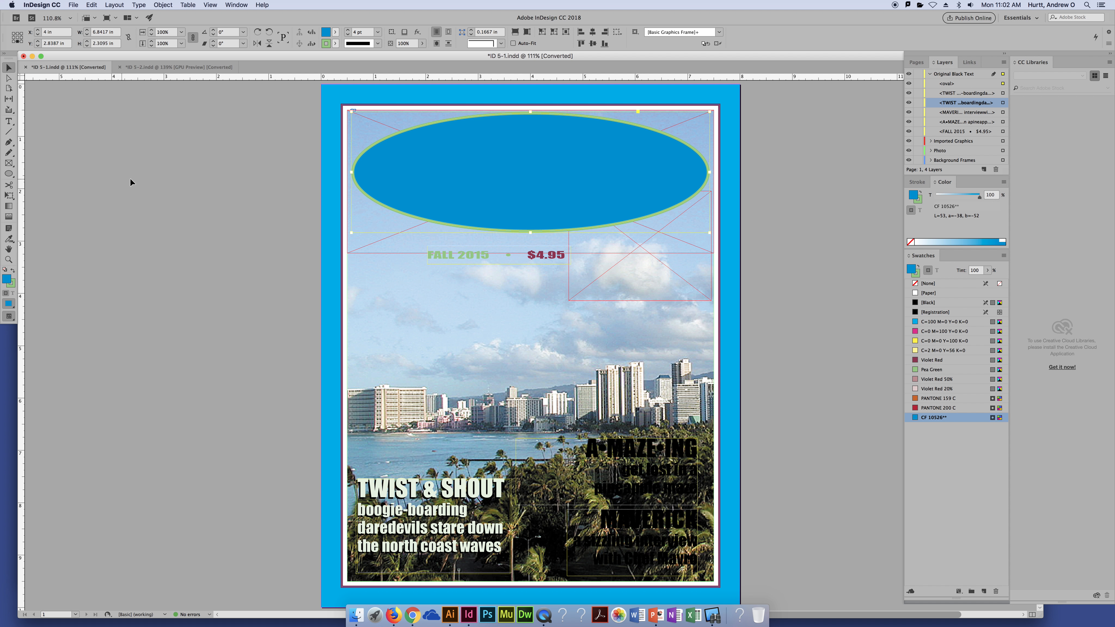
pyautogui.click(152, 176)
# In ID 5-2.indd, start a new gradient swatch named "blue green gold" with type Linear and select its starting color stop.
pyautogui.click(185, 67)
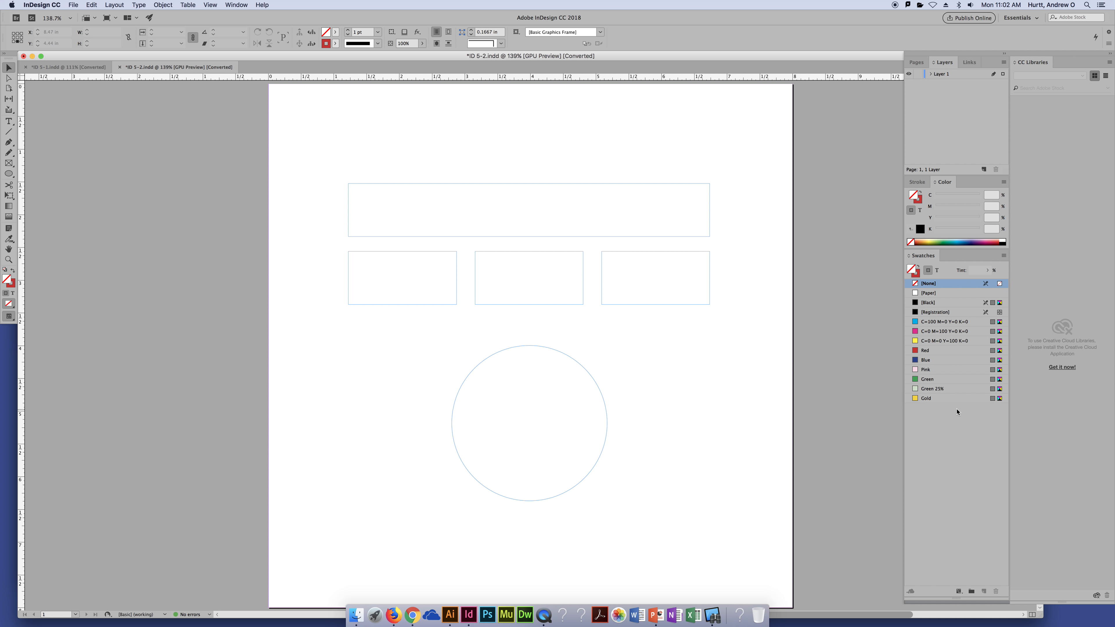
pyautogui.click(1004, 255)
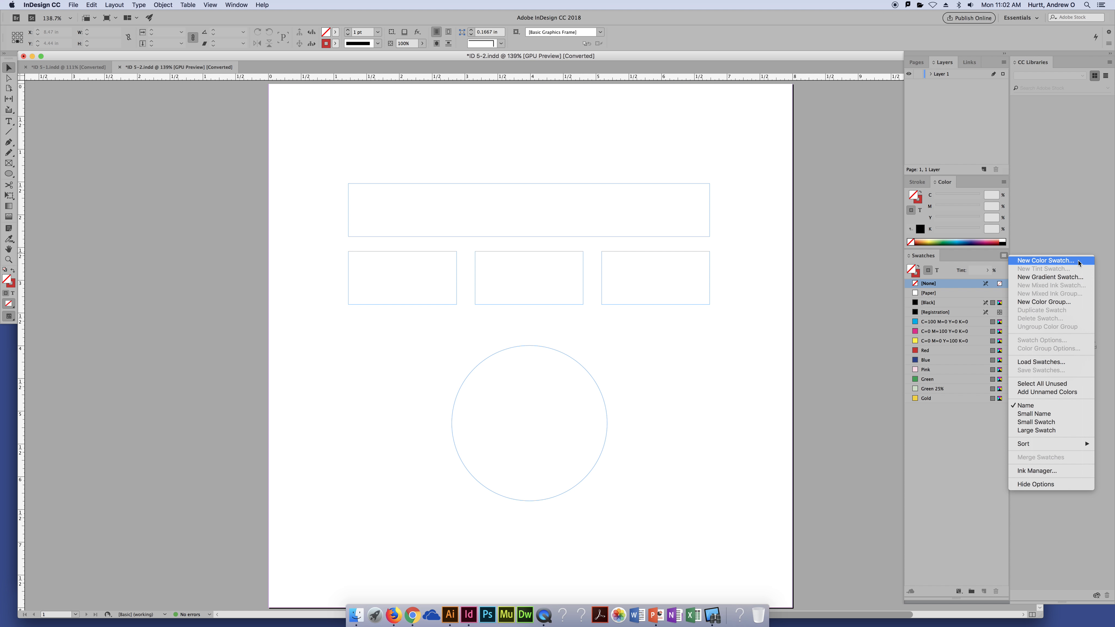
pyautogui.click(1049, 277)
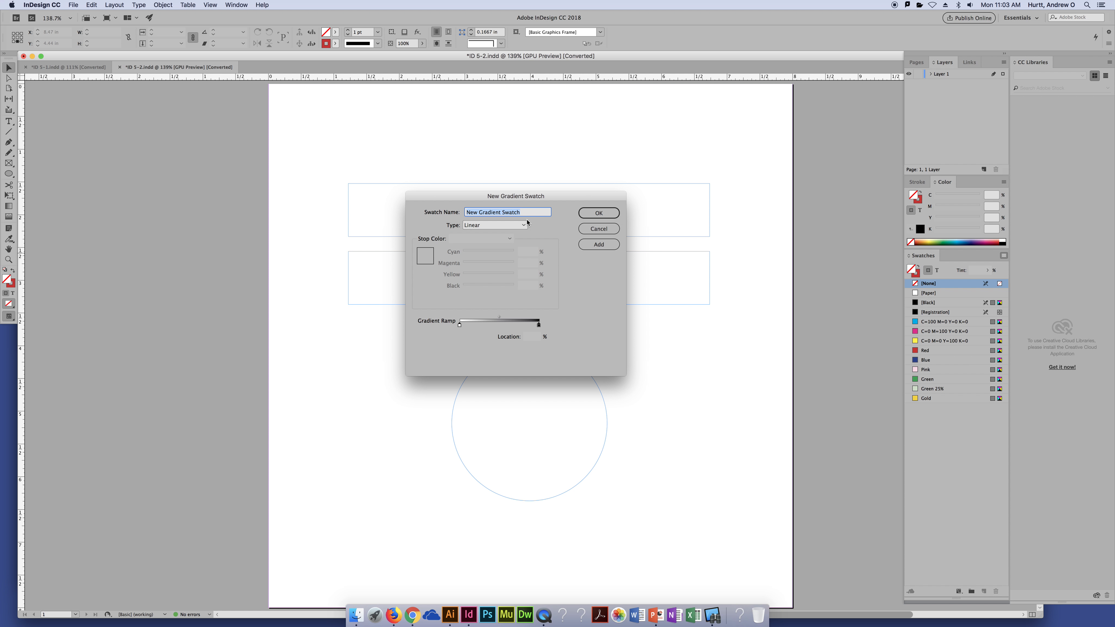
pyautogui.write('blue green gold')
pyautogui.click(523, 227)
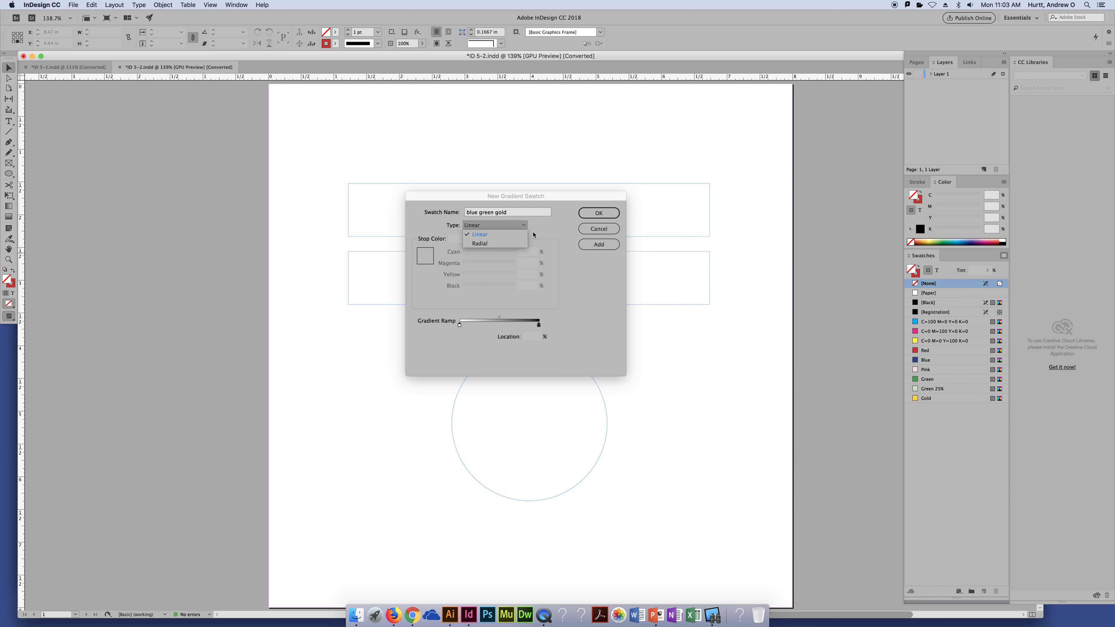
pyautogui.click(490, 238)
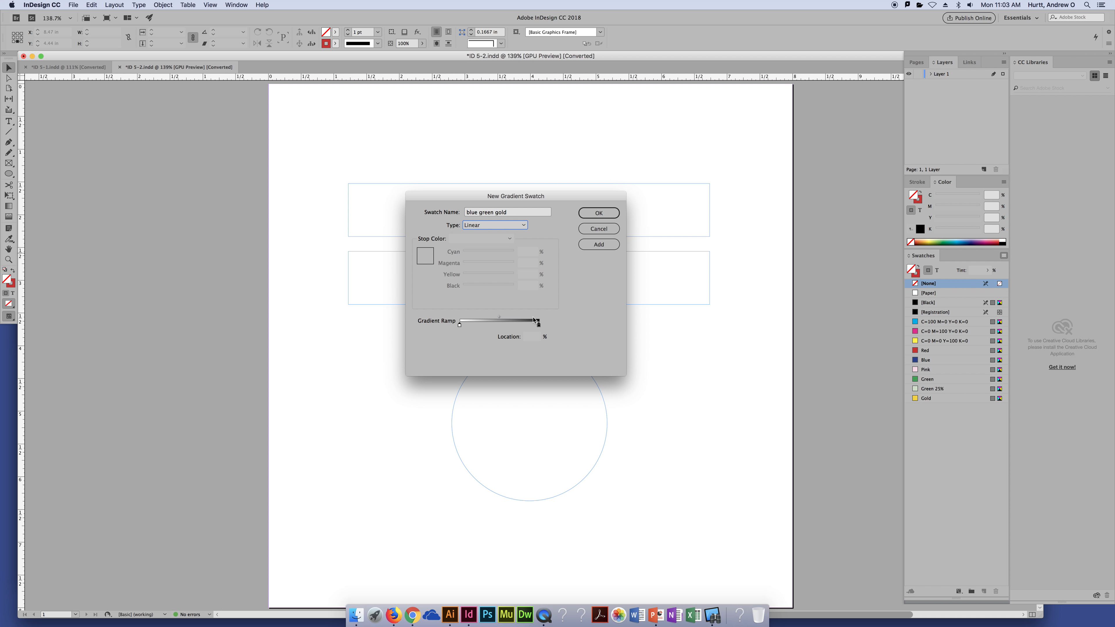
pyautogui.click(459, 325)
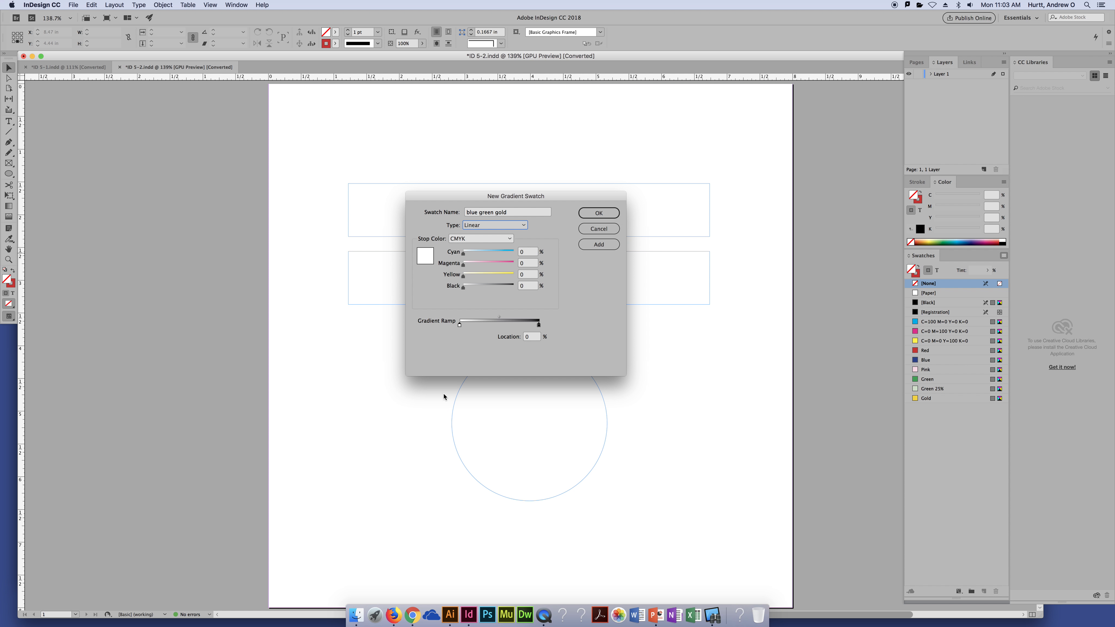